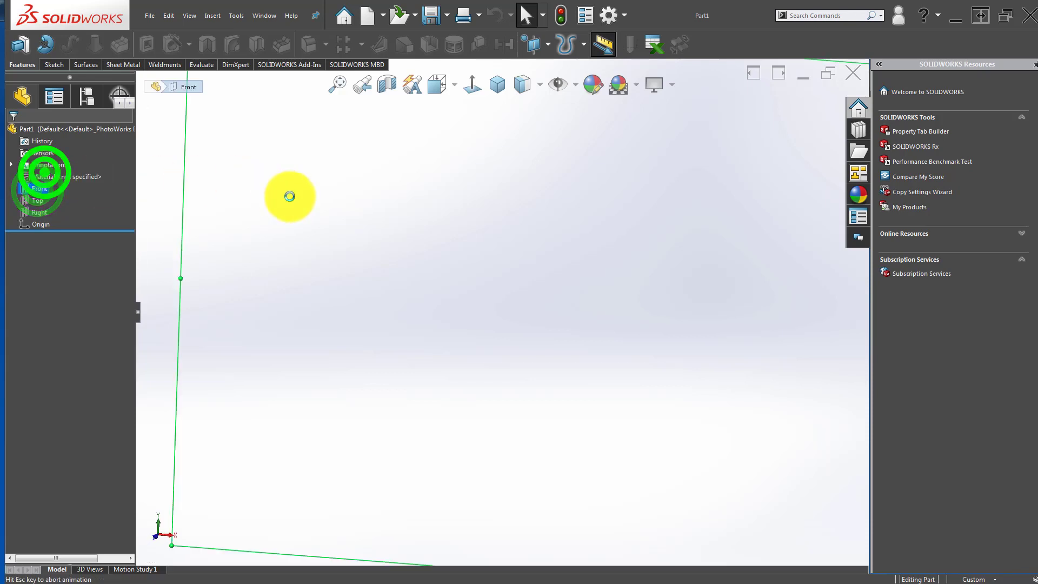
# - Sketch a vertical line about 80 mm long upward from the origin on the Front plane
pyautogui.click(82, 51)
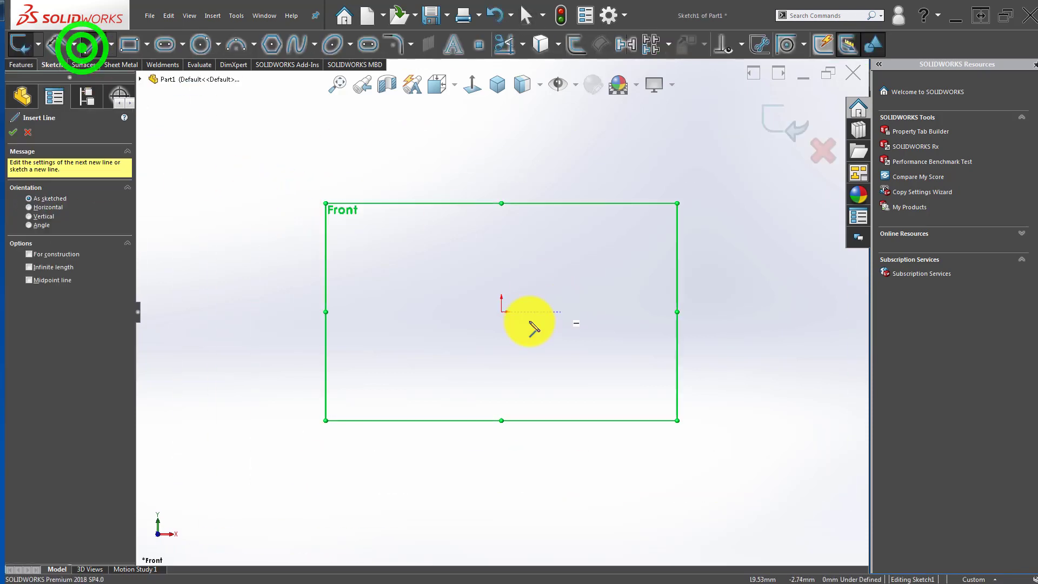
pyautogui.click(501, 311)
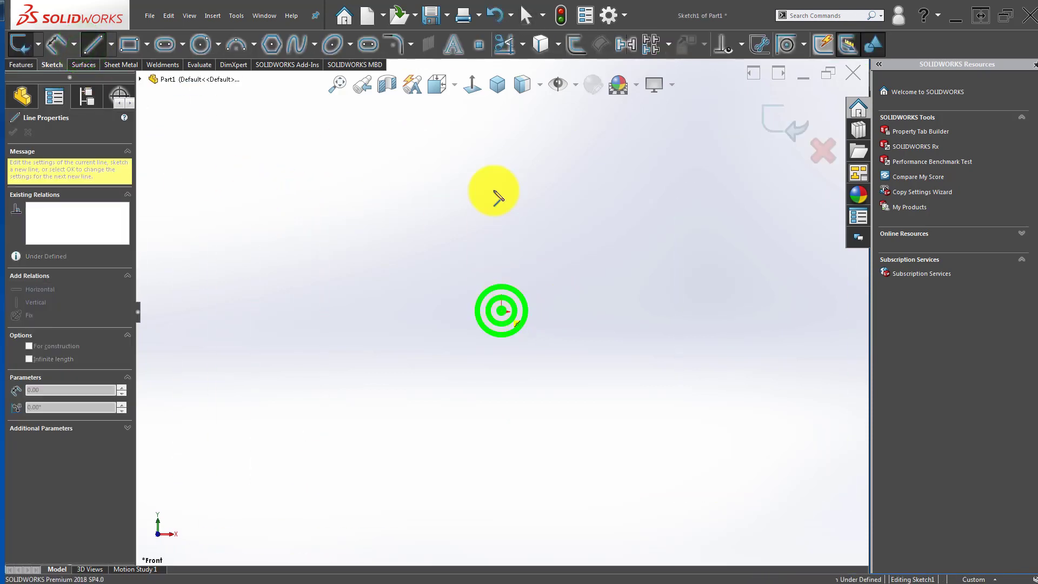
pyautogui.click(502, 139)
pyautogui.doubleClick(369, 211)
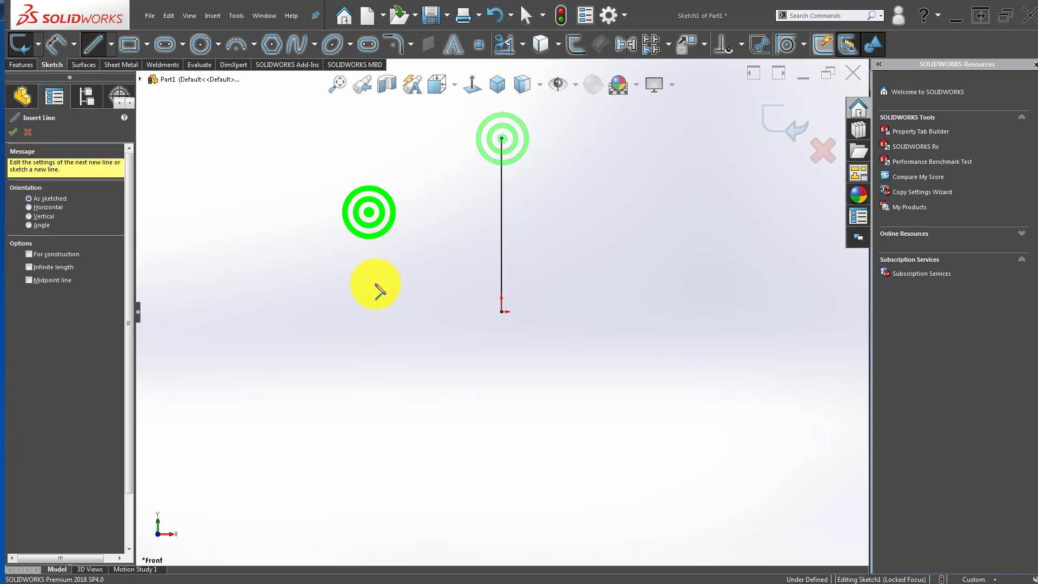
pyautogui.press('Escape')
pyautogui.click(326, 353)
# - Dimension the vertical line's length without entering a new value
pyautogui.moveTo(314, 457); pyautogui.dragTo(320, 400, button='right')
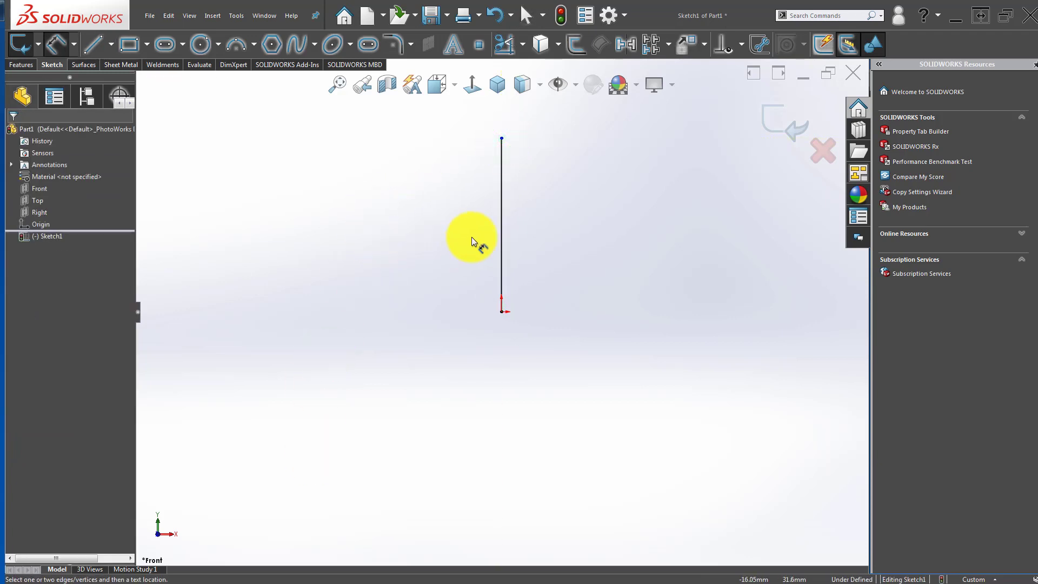
pyautogui.click(502, 188)
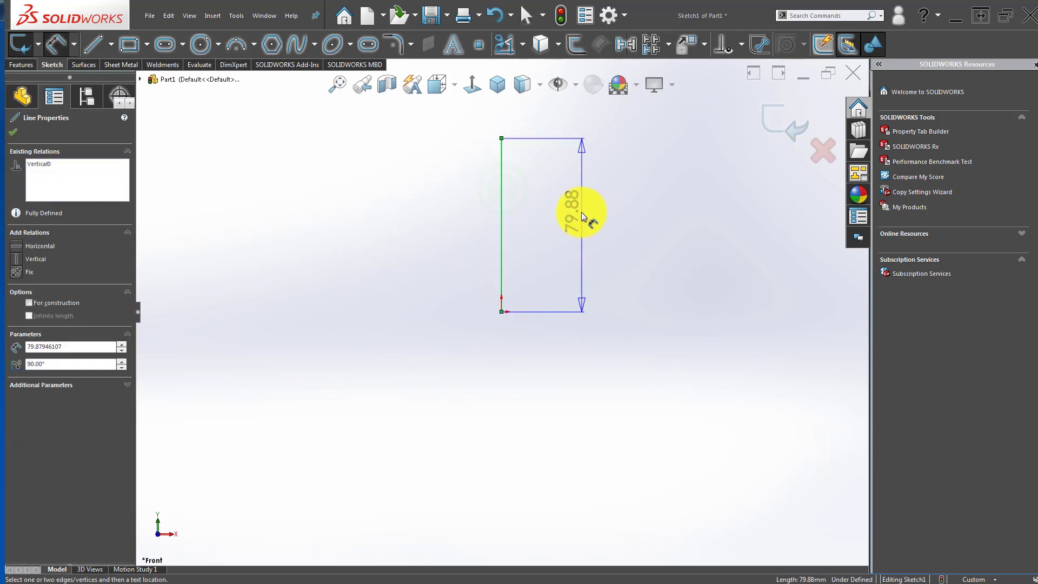
pyautogui.click(582, 212)
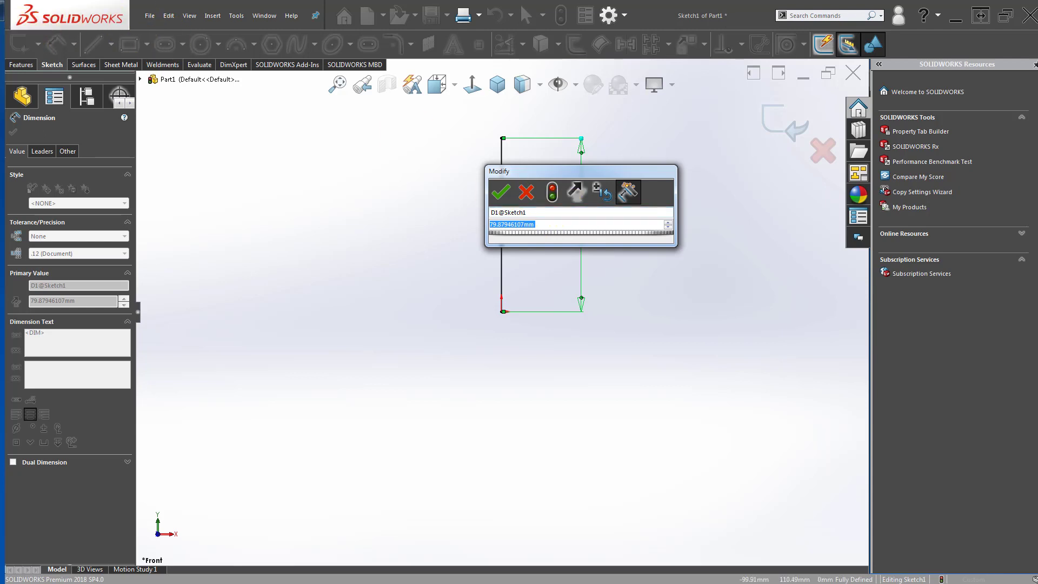
pyautogui.click(369, 272)
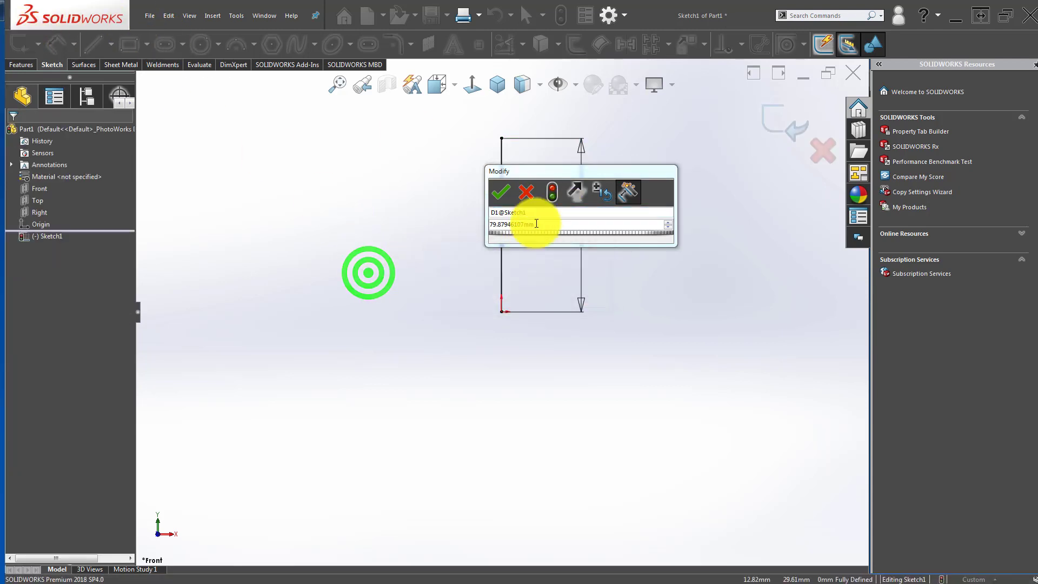
pyautogui.click(526, 195)
pyautogui.click(10, 137)
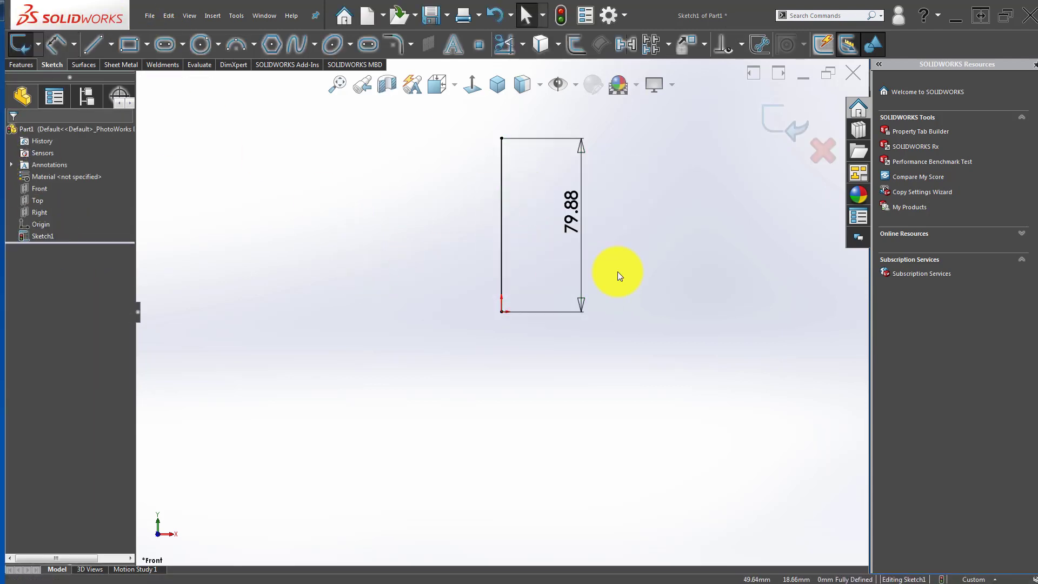
# - Delete the dimensioned vertical line and exit the Front plane sketch
pyautogui.click(502, 178)
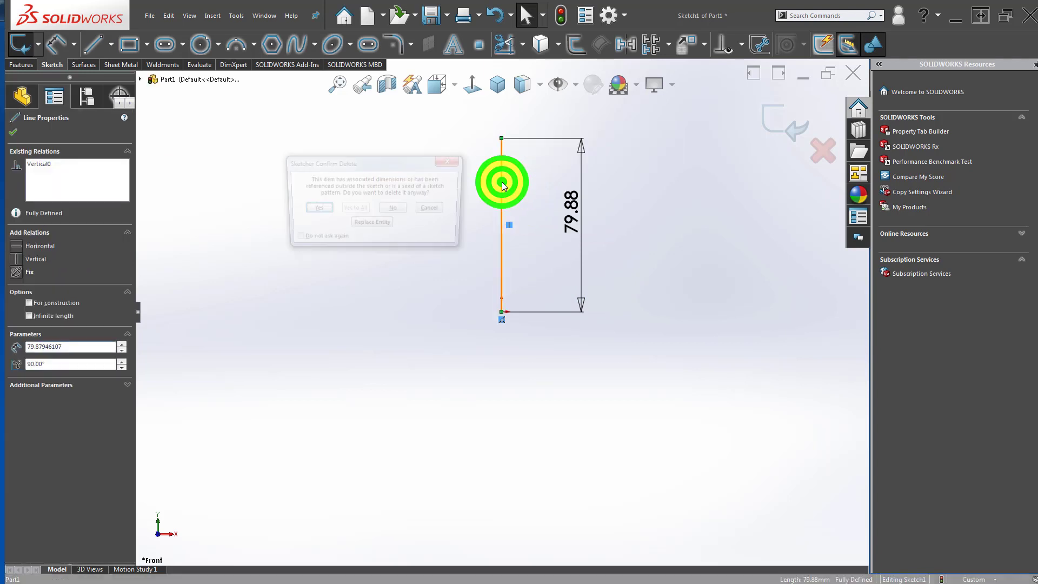
pyautogui.press('Delete')
pyautogui.click(438, 332)
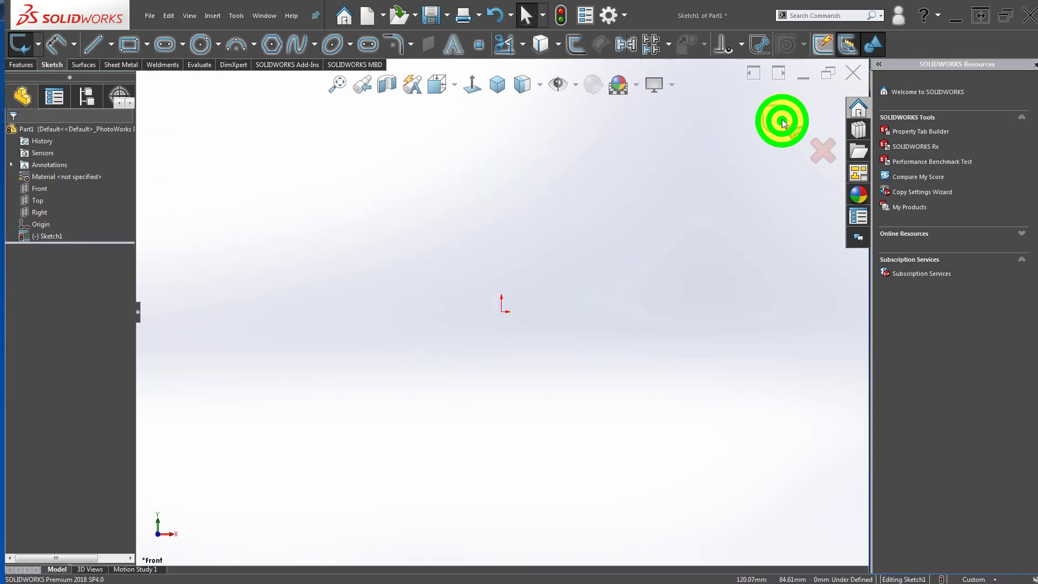
pyautogui.click(781, 120)
# - Start a sketch on the Top plane and draw a center rectangle about 150 x 86 mm around the origin
pyautogui.click(36, 200)
pyautogui.click(44, 188)
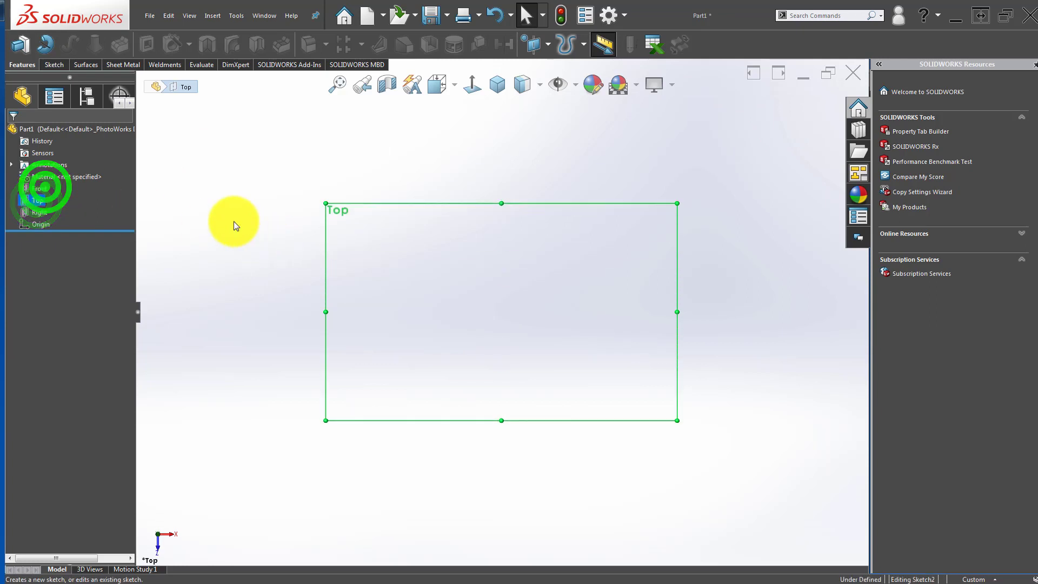
pyautogui.click(233, 221)
pyautogui.click(128, 45)
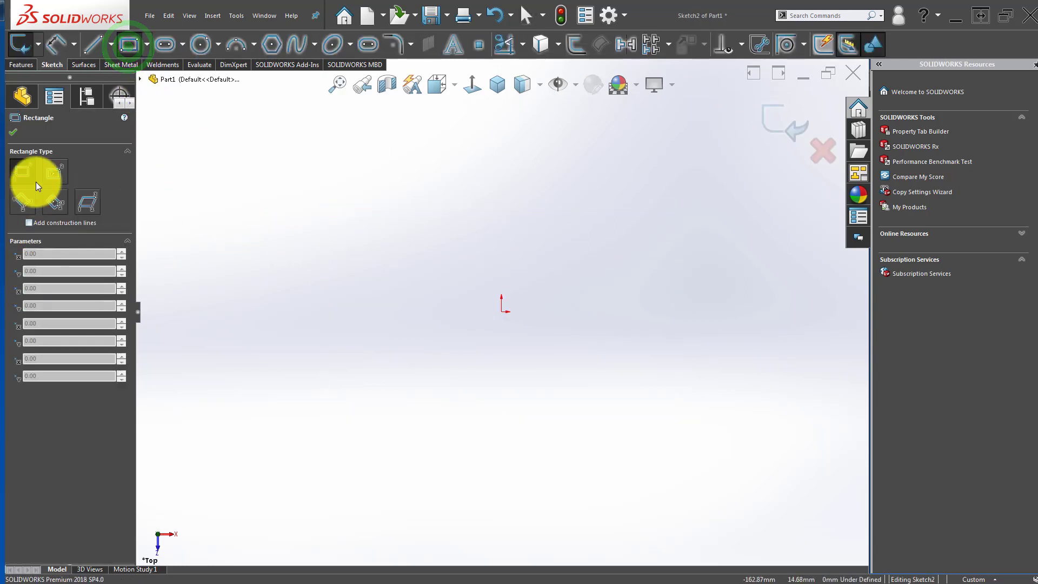
pyautogui.click(51, 171)
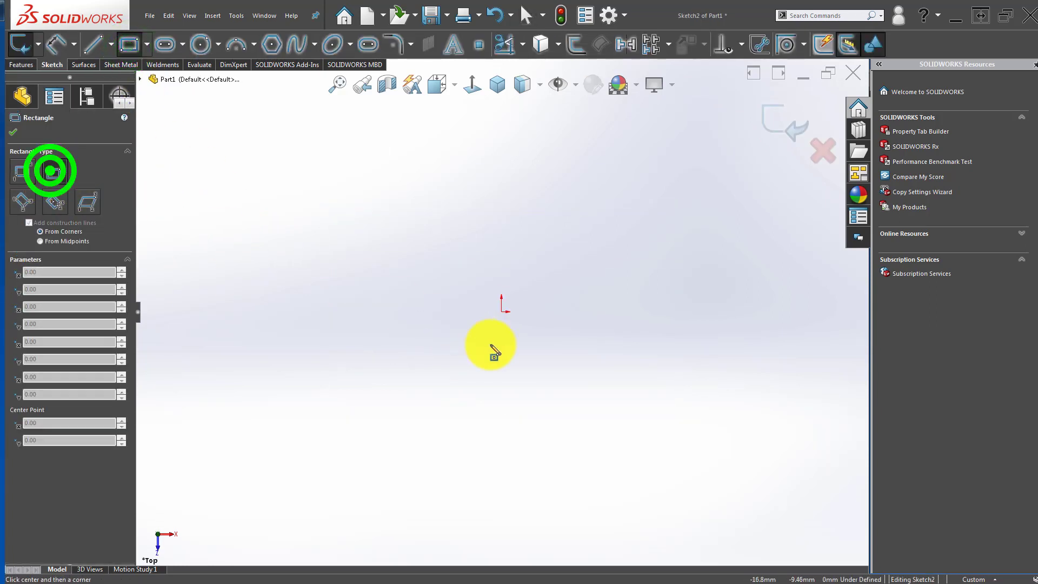
pyautogui.click(504, 313)
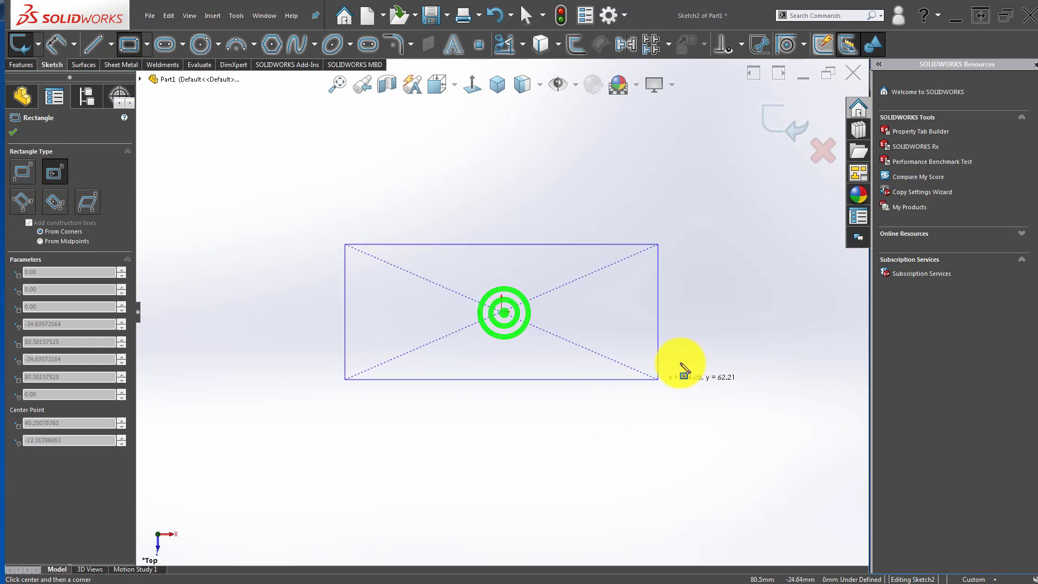
pyautogui.click(664, 405)
# - Draw a second center rectangle about 88 x 62 mm around the origin, inside the first one
pyautogui.click(502, 312)
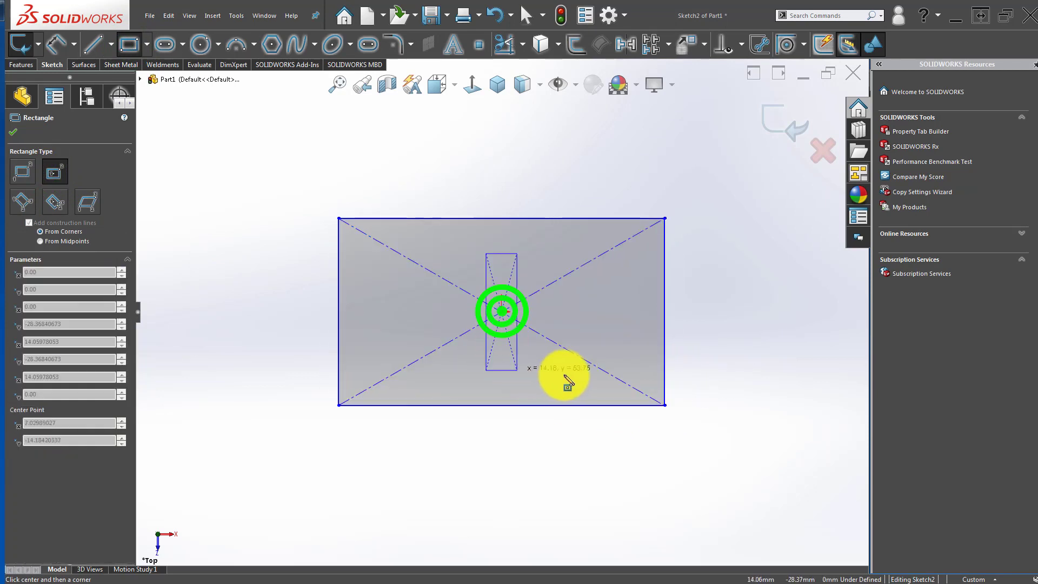
pyautogui.click(581, 369)
pyautogui.press('Escape')
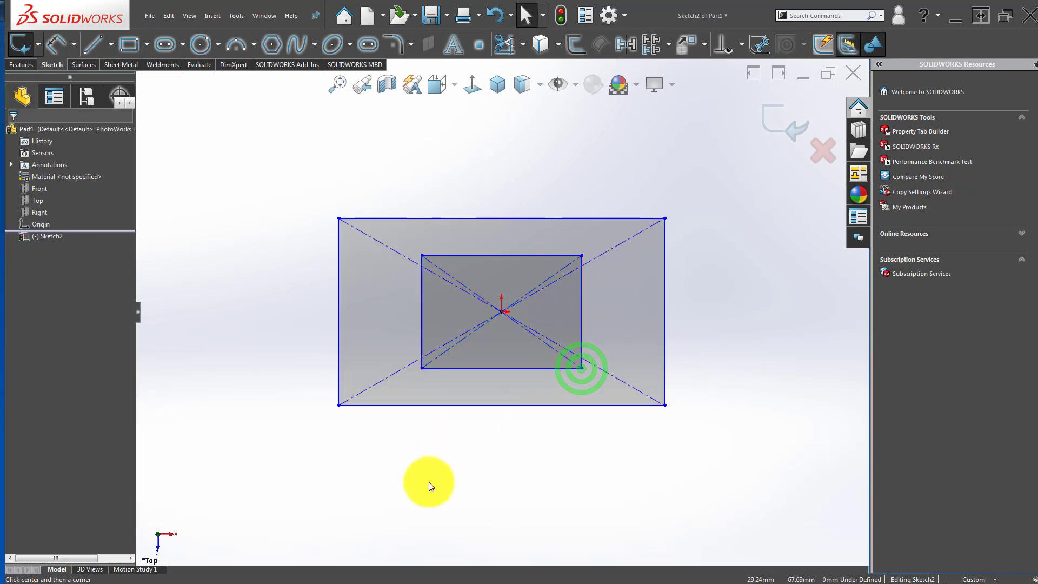
# - Dimension the outer rectangle's horizontal width between its two vertical sides as 180 mm
pyautogui.moveTo(428, 485); pyautogui.dragTo(425, 513, button='right')
pyautogui.click(339, 267)
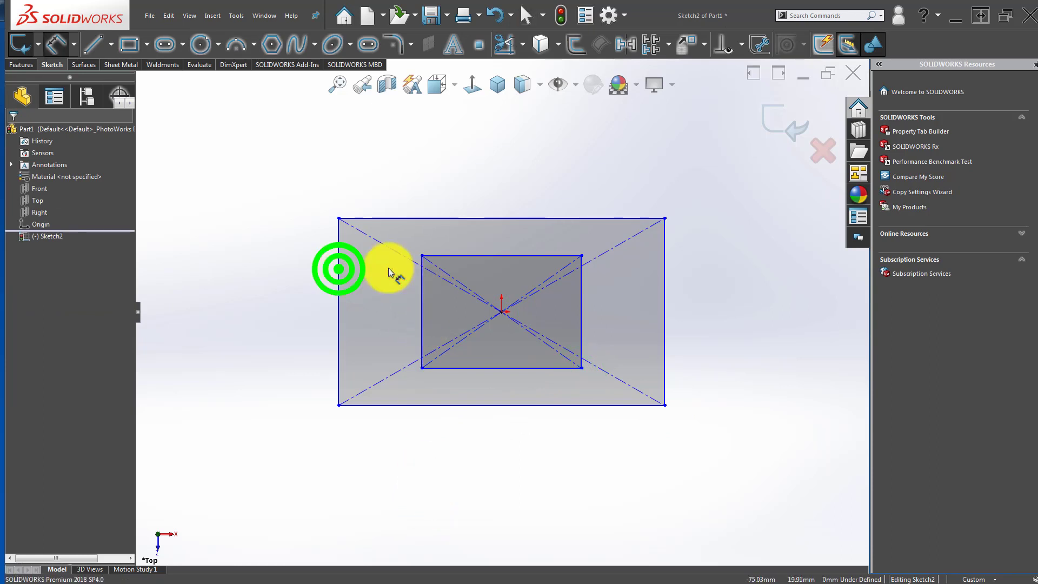
pyautogui.click(662, 265)
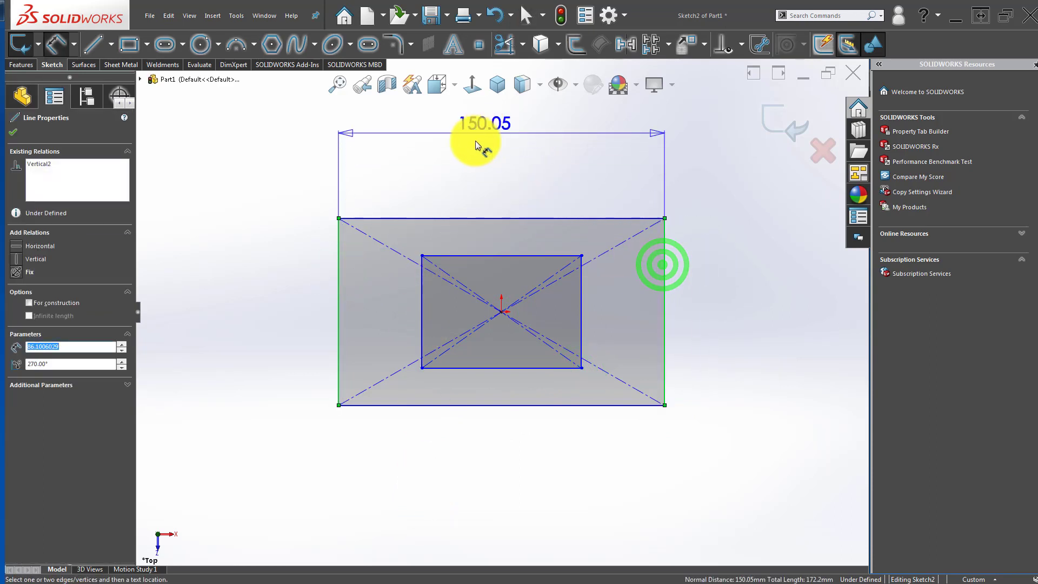
pyautogui.click(473, 142)
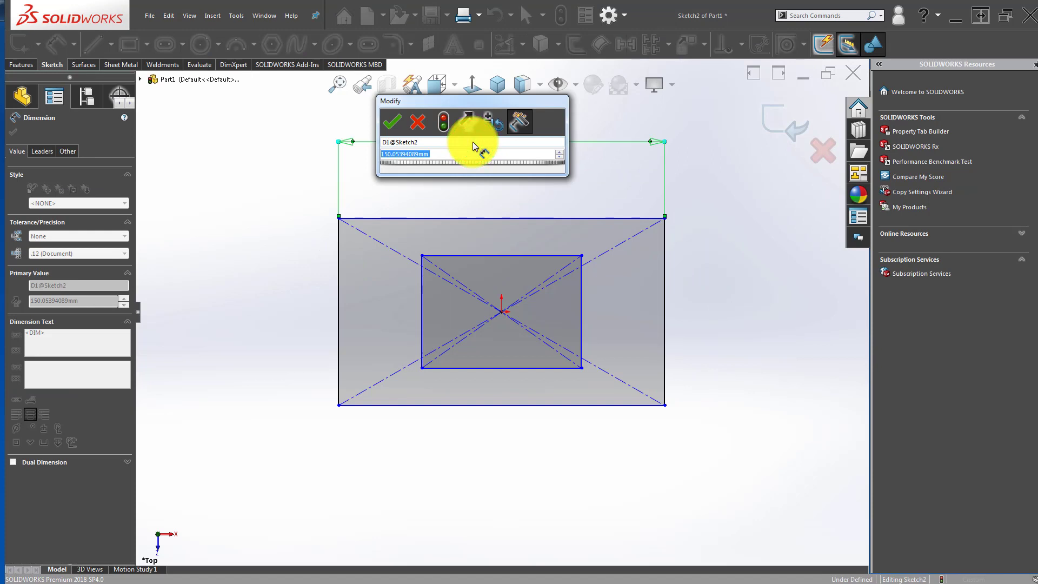
pyautogui.write('180')
pyautogui.press('Return')
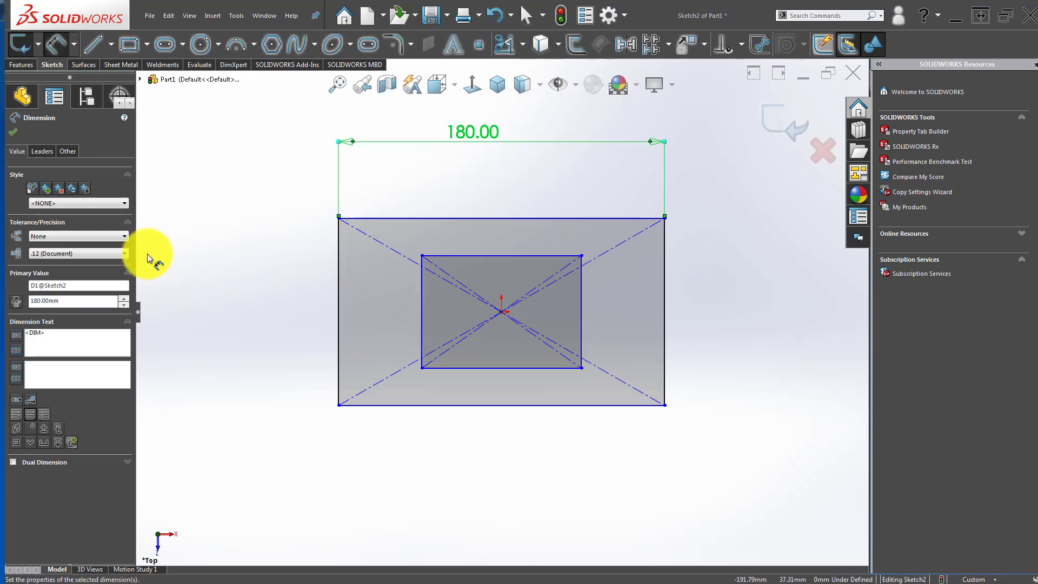
pyautogui.click(250, 281)
# - Dimension the outer rectangle's vertical side as 130 mm
pyautogui.click(339, 270)
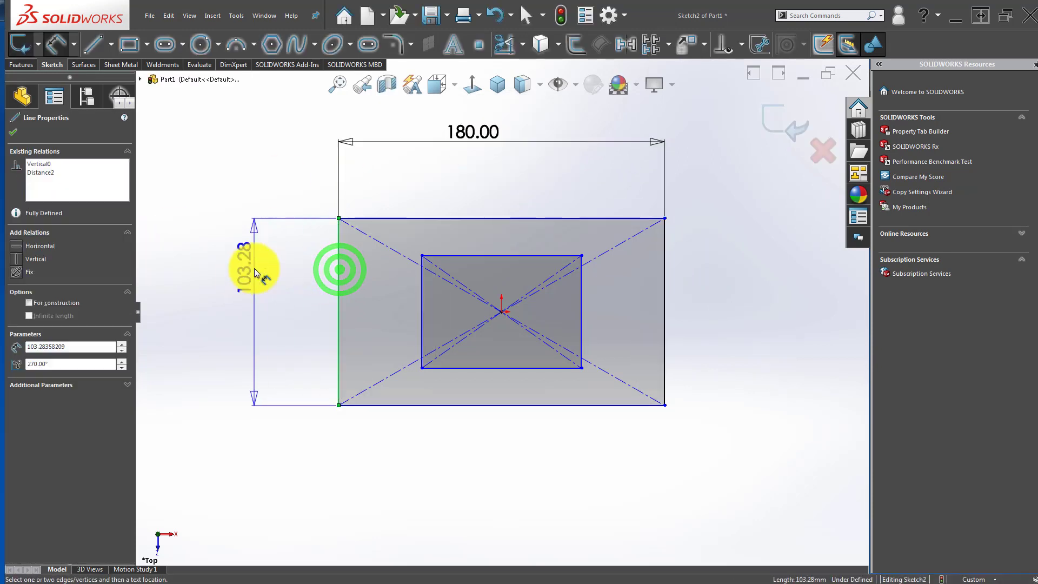
pyautogui.click(253, 269)
pyautogui.write('1')
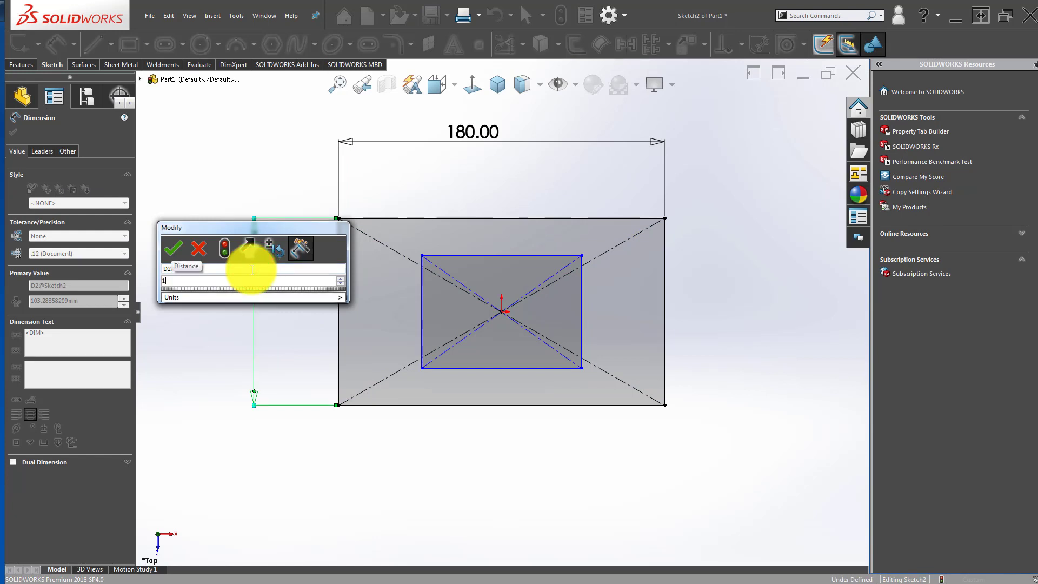
pyautogui.write('30')
pyautogui.press('Return')
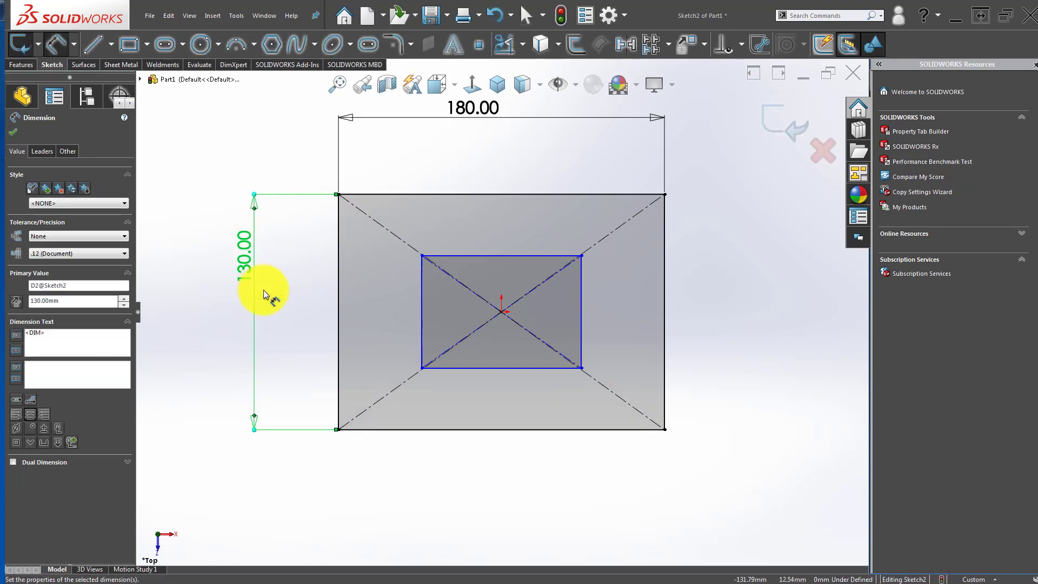
pyautogui.click(267, 291)
# - Dimension the inner rectangle's upper horizontal side as 100 mm
pyautogui.click(472, 257)
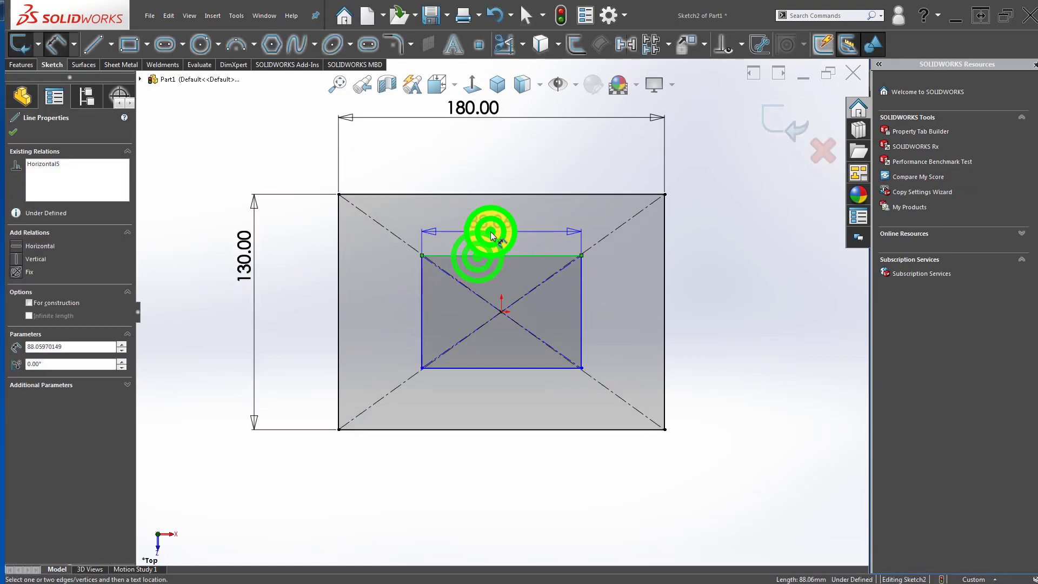
pyautogui.click(491, 232)
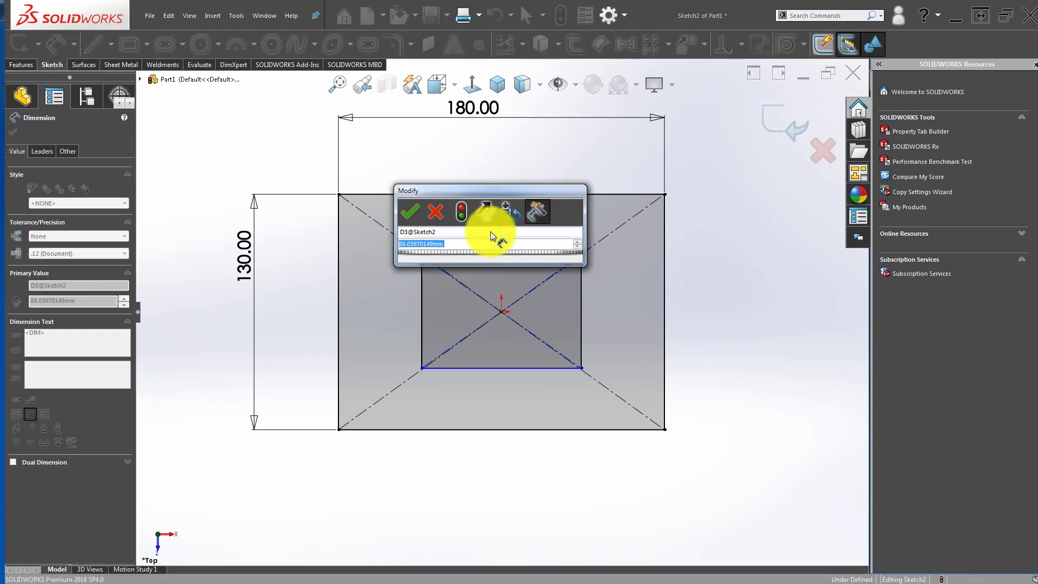
pyautogui.write('100')
pyautogui.press('Return')
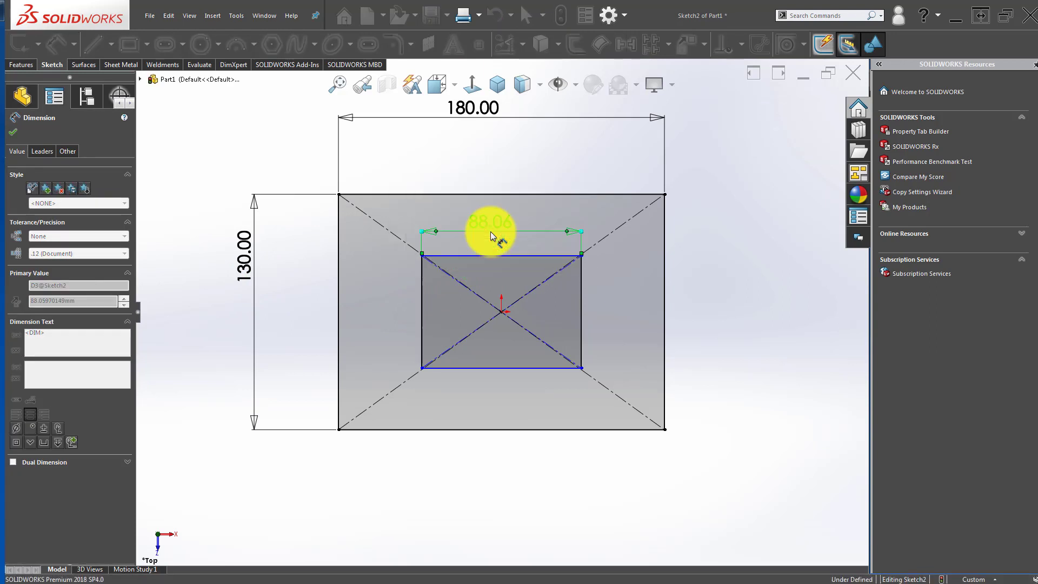
# - Dimension the inner rectangle's vertical side as 80 mm and leave the dimension command
pyautogui.click(412, 283)
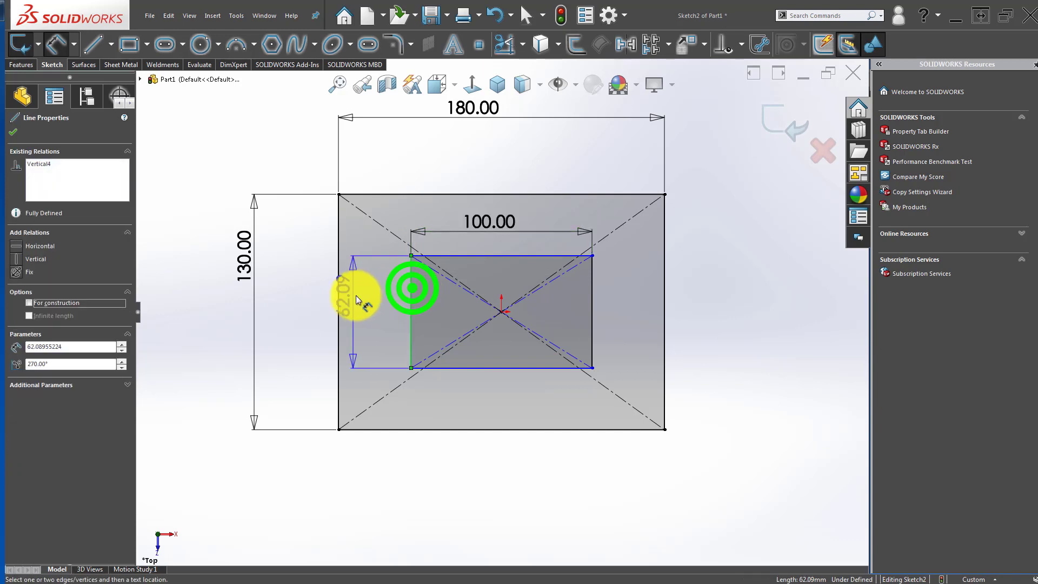
pyautogui.click(360, 298)
pyautogui.write('8')
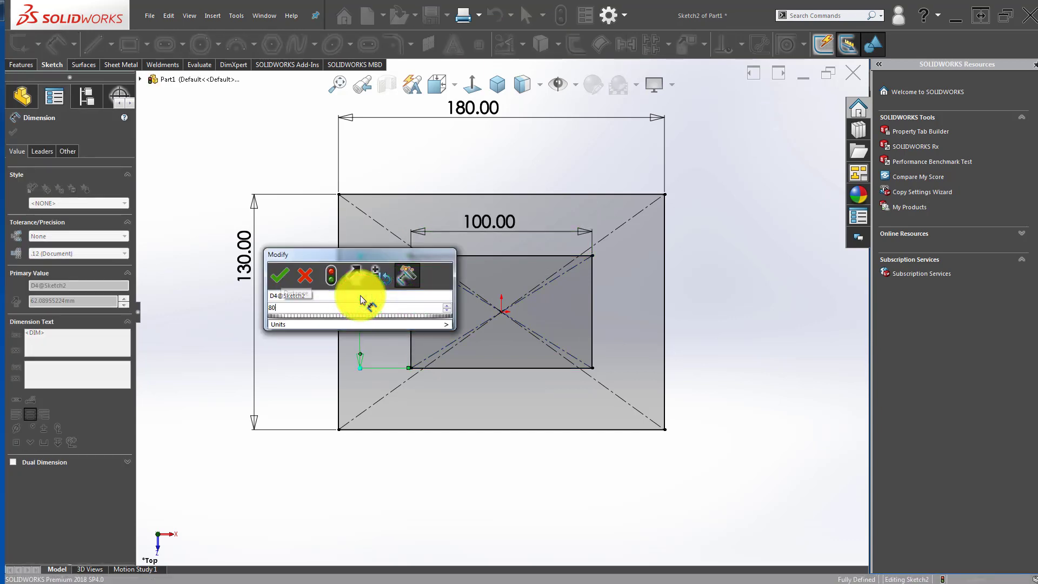
pyautogui.write('0')
pyautogui.press('Return')
pyautogui.press('Escape')
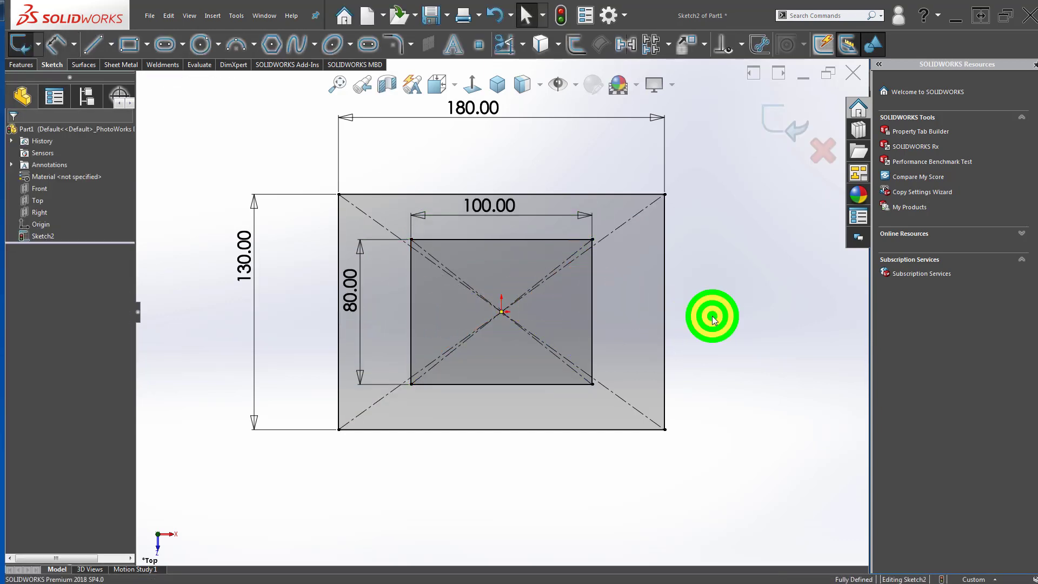
# - Extrude the region between the two rectangles as a boss with a blind depth of 5 mm
pyautogui.click(22, 64)
pyautogui.click(21, 43)
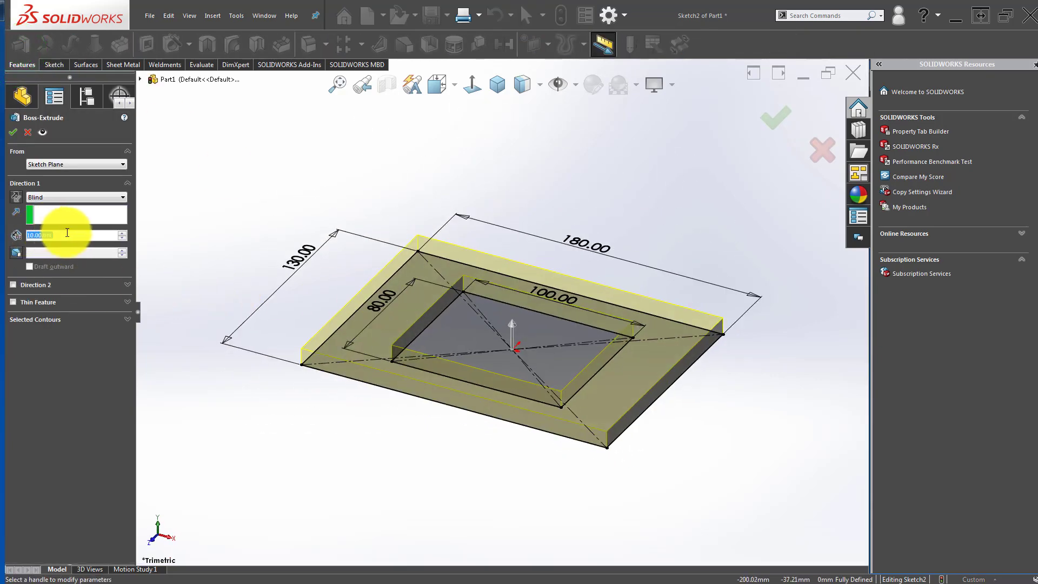
pyautogui.moveTo(72, 233); pyautogui.dragTo(2, 226)
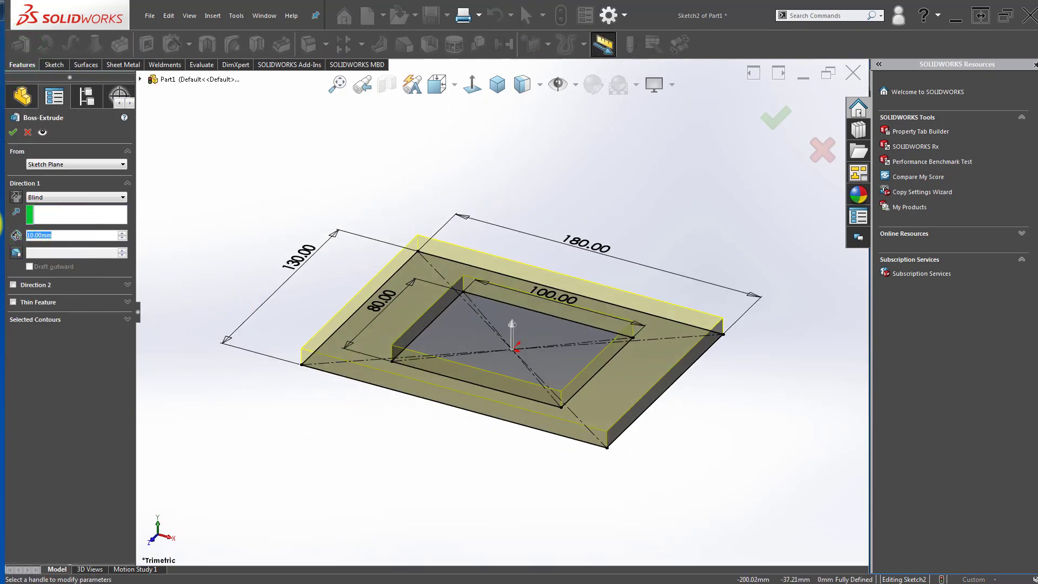
pyautogui.write('5')
pyautogui.press('Return')
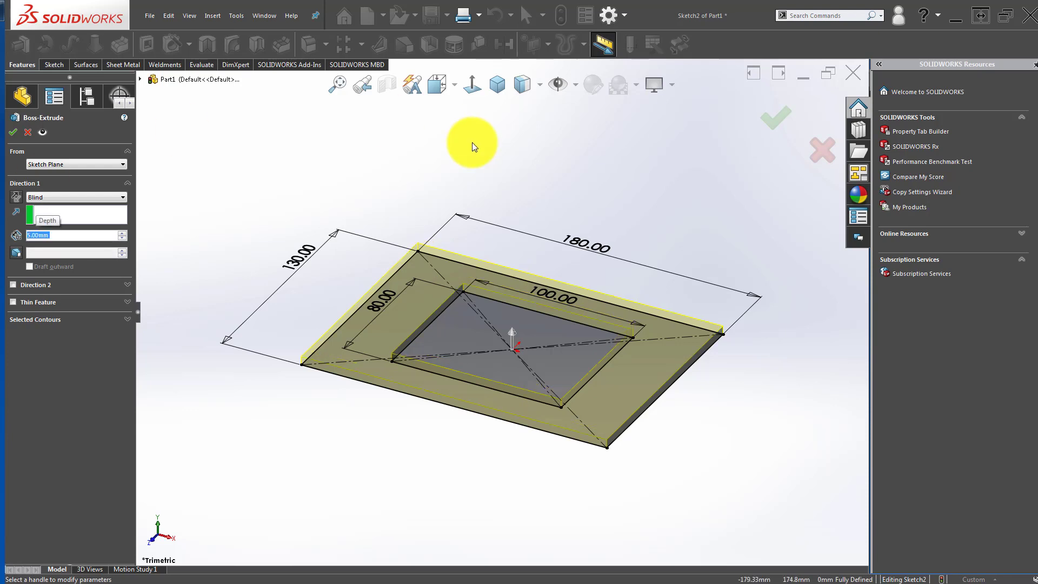
pyautogui.click(776, 117)
pyautogui.click(656, 167)
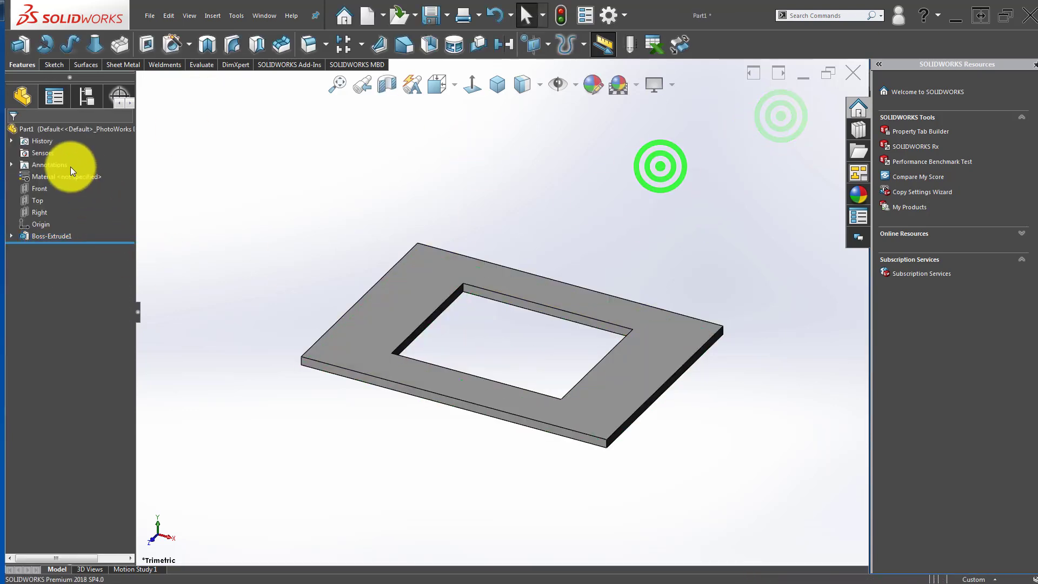
# - Start a sketch on the Front plane and draw a vertical line about 29 mm long upward from the origin
pyautogui.click(57, 173)
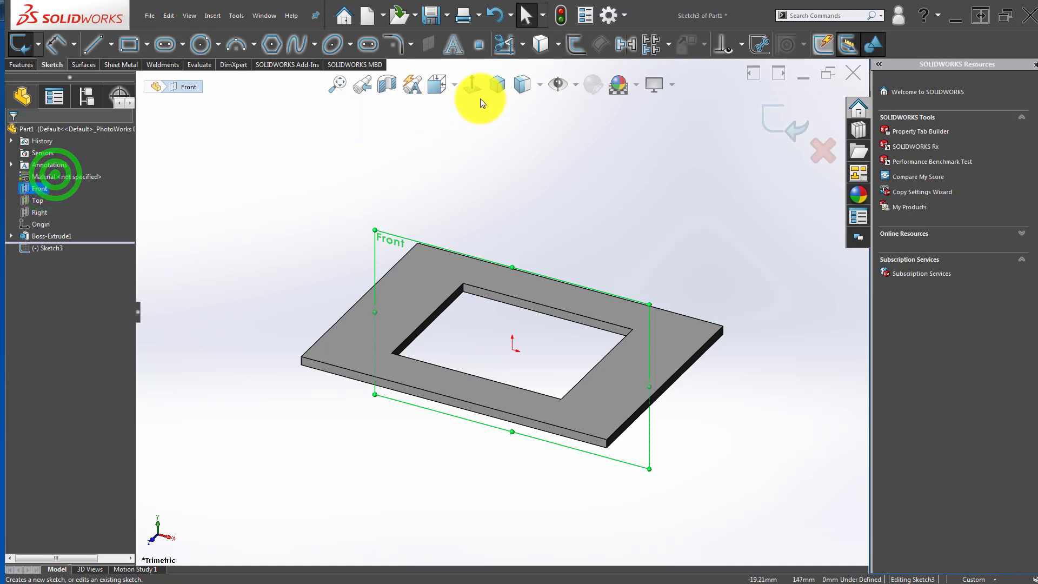
pyautogui.click(473, 85)
pyautogui.click(92, 44)
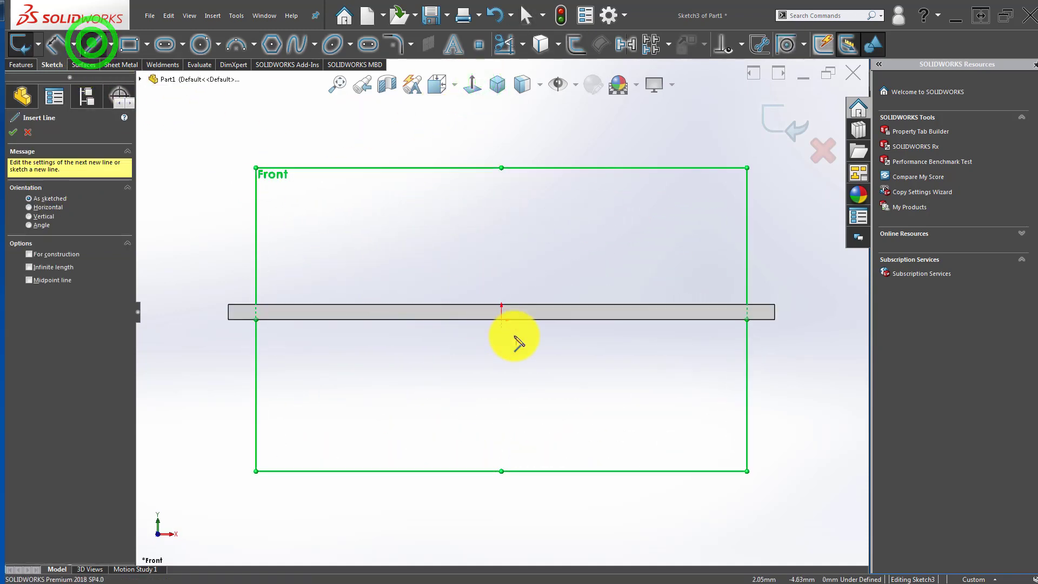
pyautogui.click(502, 320)
pyautogui.click(503, 233)
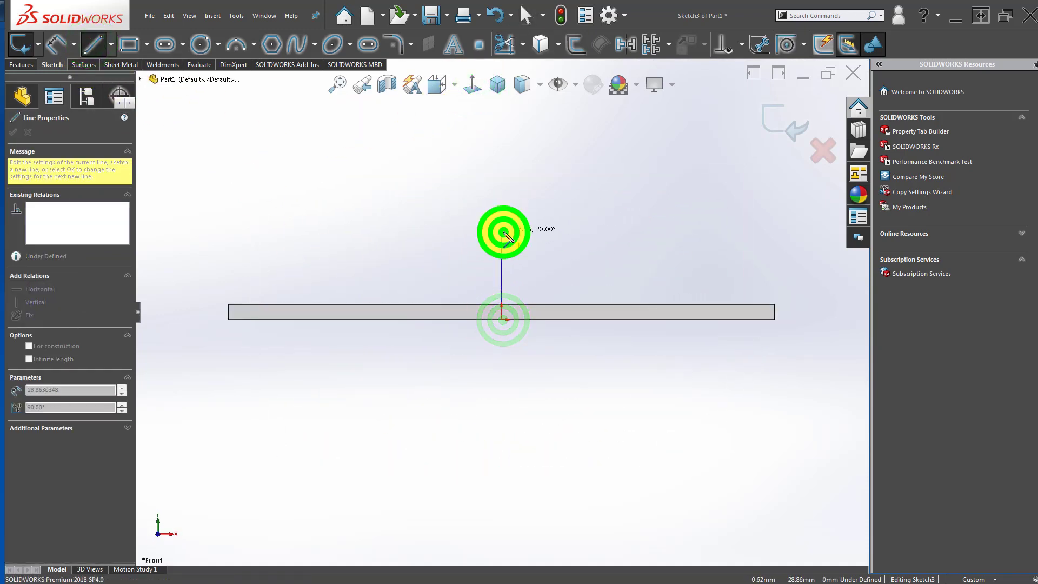
pyautogui.press('Escape')
# - Dimension the vertical line's length as 186 mm and exit the sketch
pyautogui.scroll(3, 462, 324)
pyautogui.moveTo(462, 382); pyautogui.dragTo(466, 330, button='right')
pyautogui.click(504, 281)
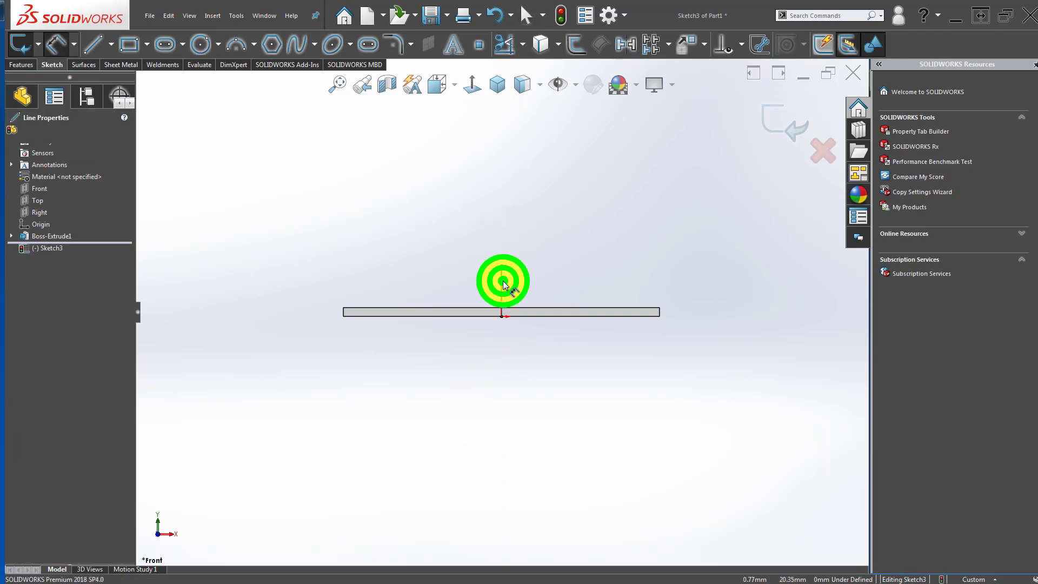
pyautogui.click(287, 297)
pyautogui.write('1')
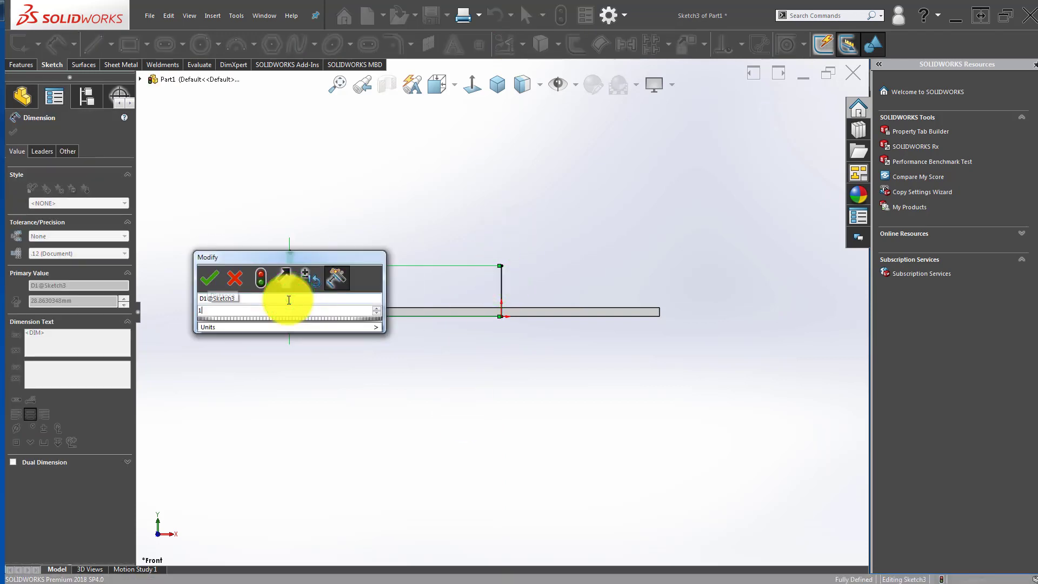
pyautogui.write('86')
pyautogui.press('Return')
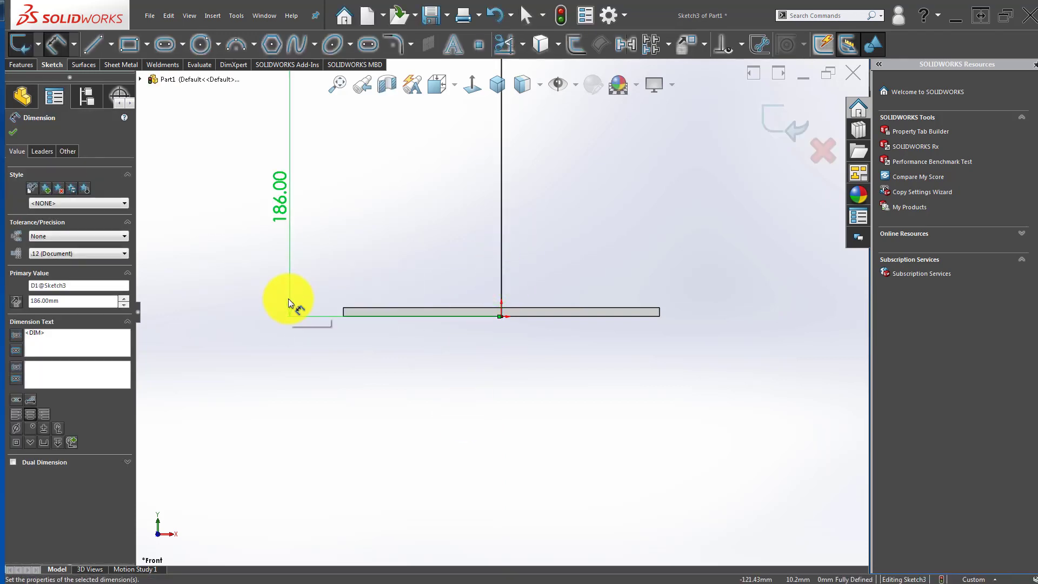
pyautogui.click(240, 307)
pyautogui.press('z')
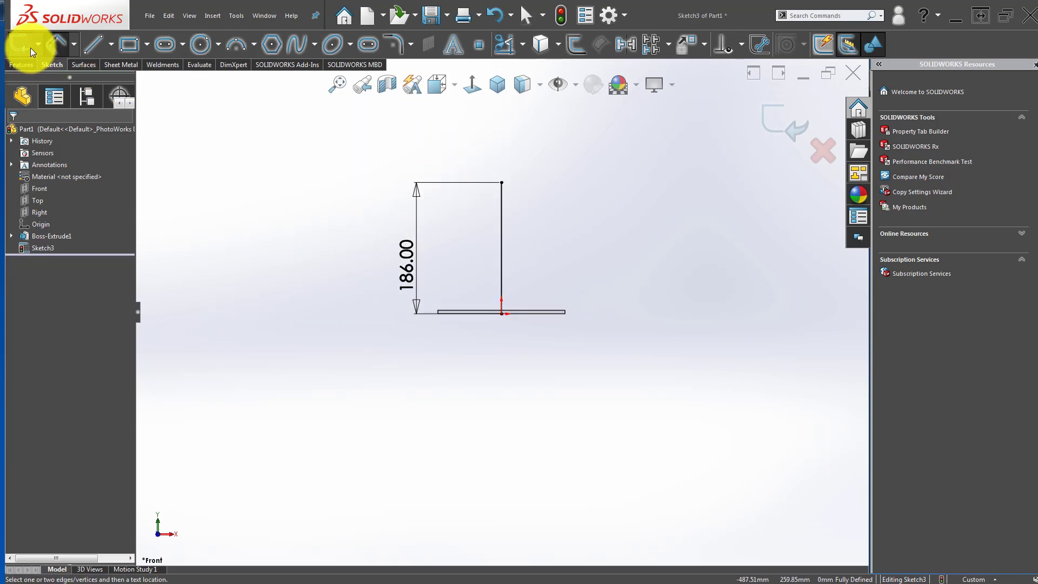
pyautogui.click(167, 66)
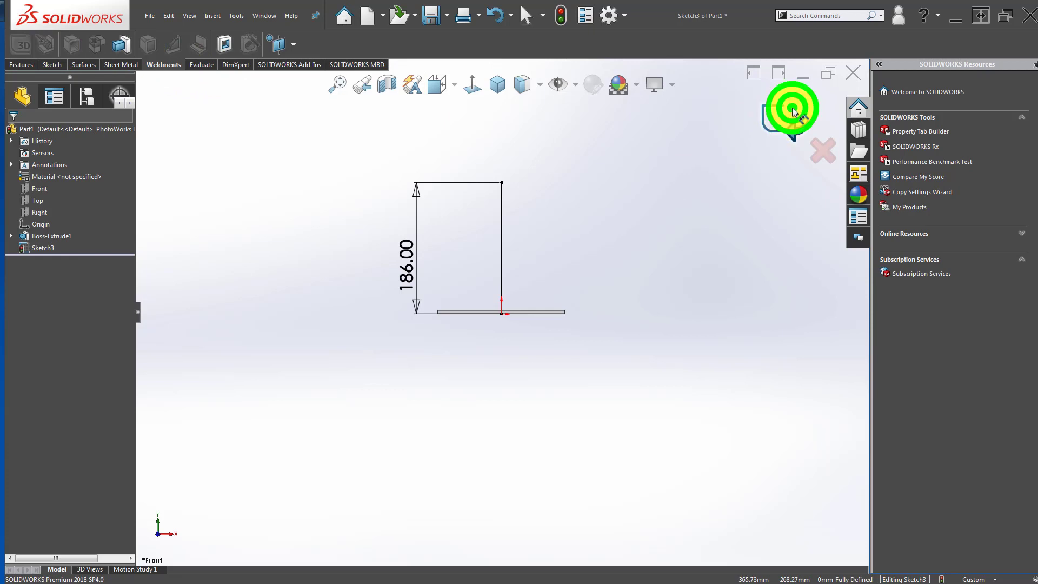
pyautogui.click(792, 112)
pyautogui.click(51, 42)
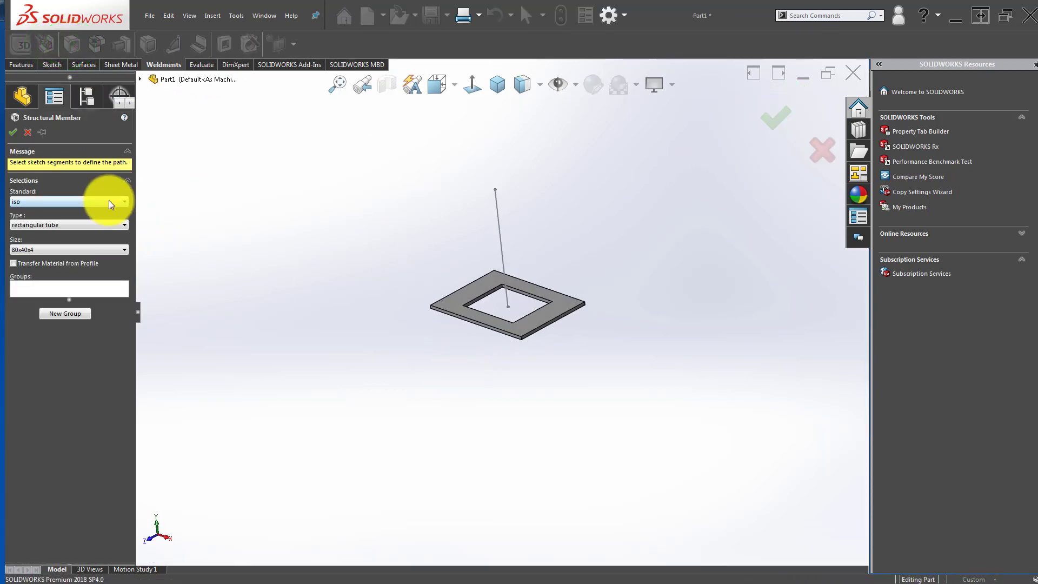
pyautogui.click(87, 227)
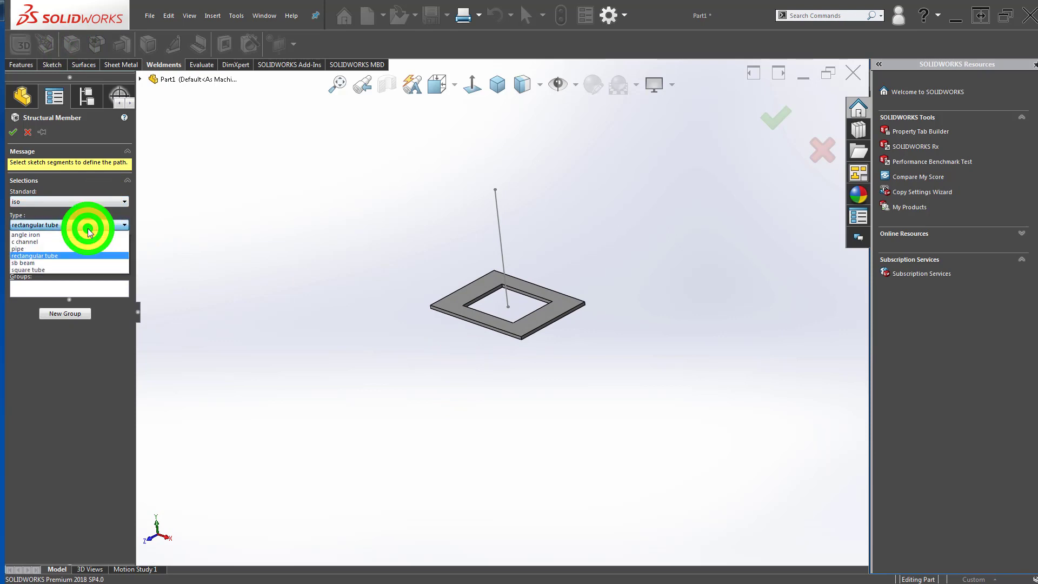
pyautogui.click(89, 231)
pyautogui.click(81, 250)
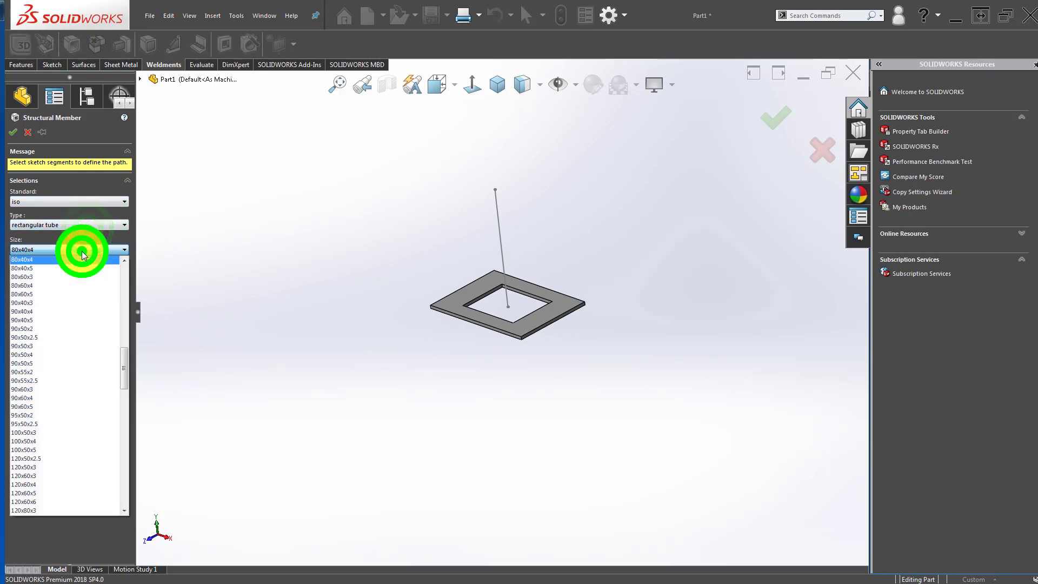
pyautogui.scroll(-10, 77, 346)
pyautogui.scroll(-2, 77, 354)
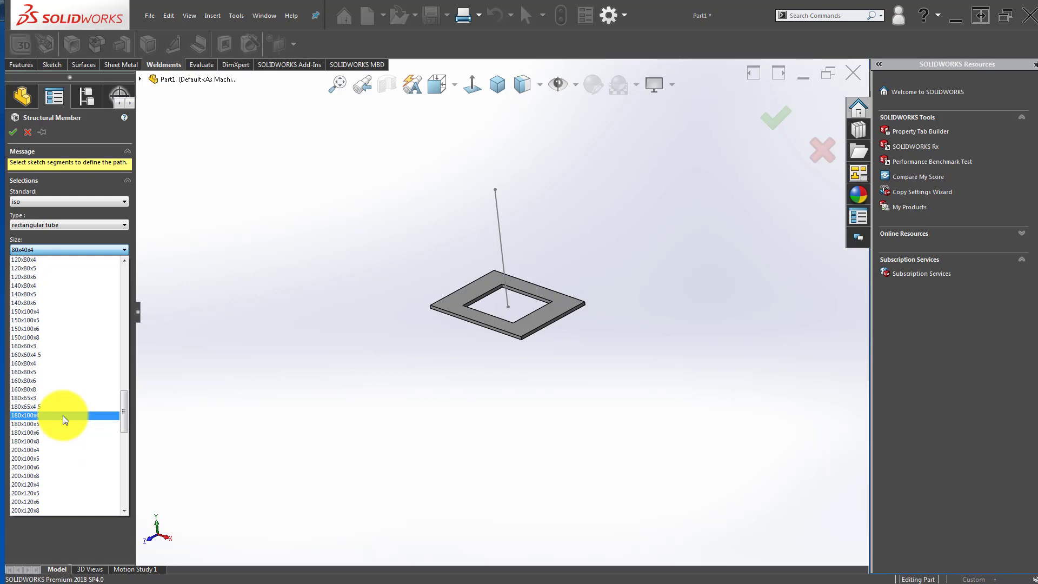
pyautogui.scroll(6, 66, 404)
pyautogui.scroll(1, 67, 404)
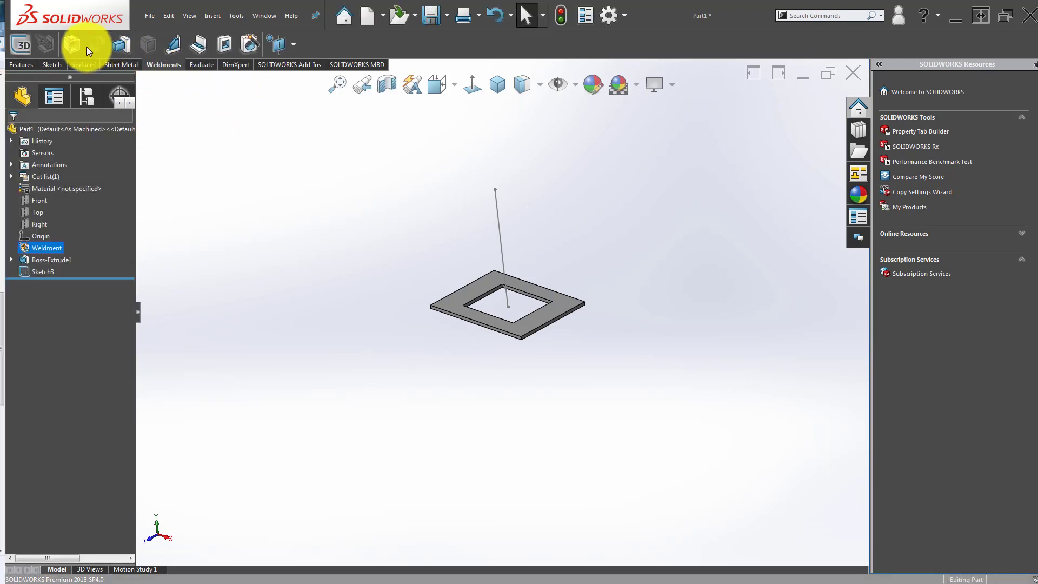
# - Start a structural member with the iso rectangular tube 100x80x3 profile along the vertical sketch line
pyautogui.click(73, 44)
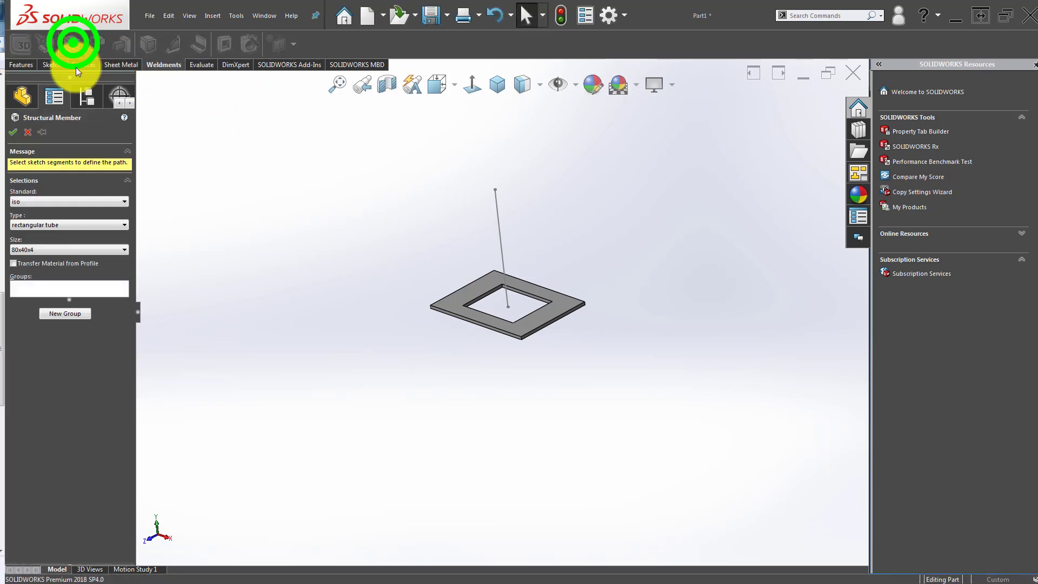
pyautogui.click(76, 250)
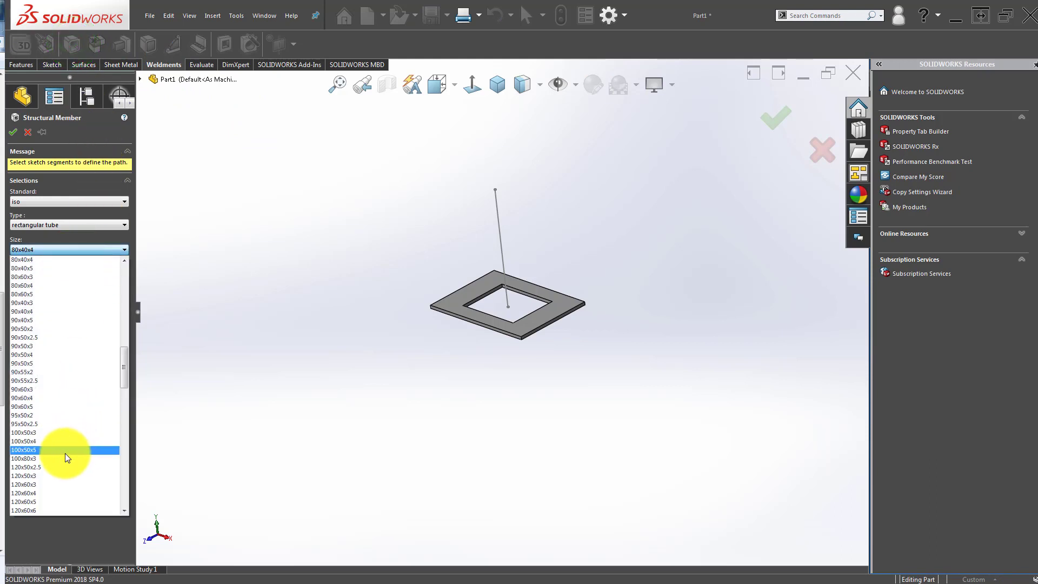
pyautogui.click(65, 456)
pyautogui.click(60, 287)
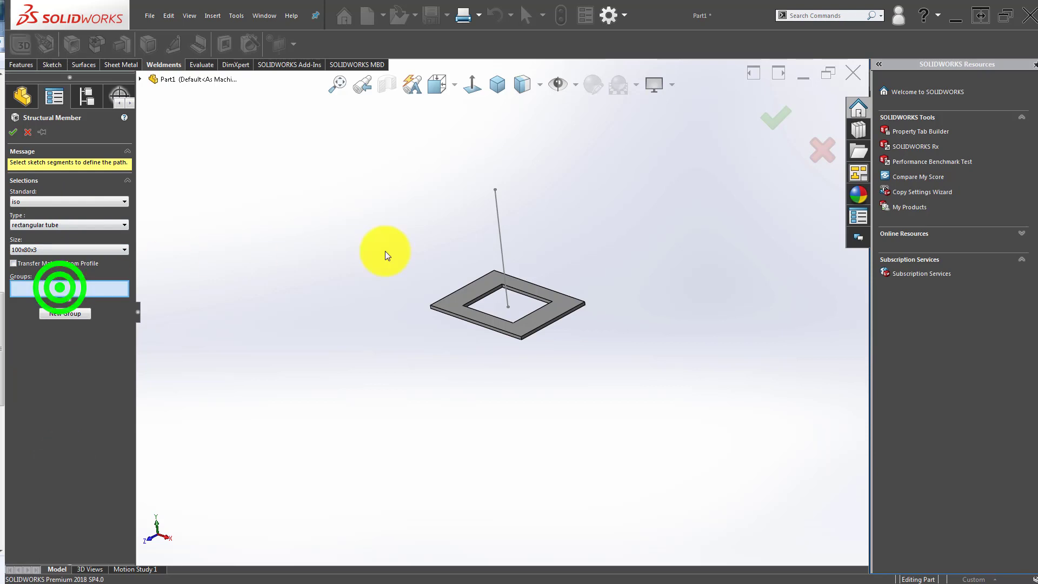
pyautogui.click(500, 229)
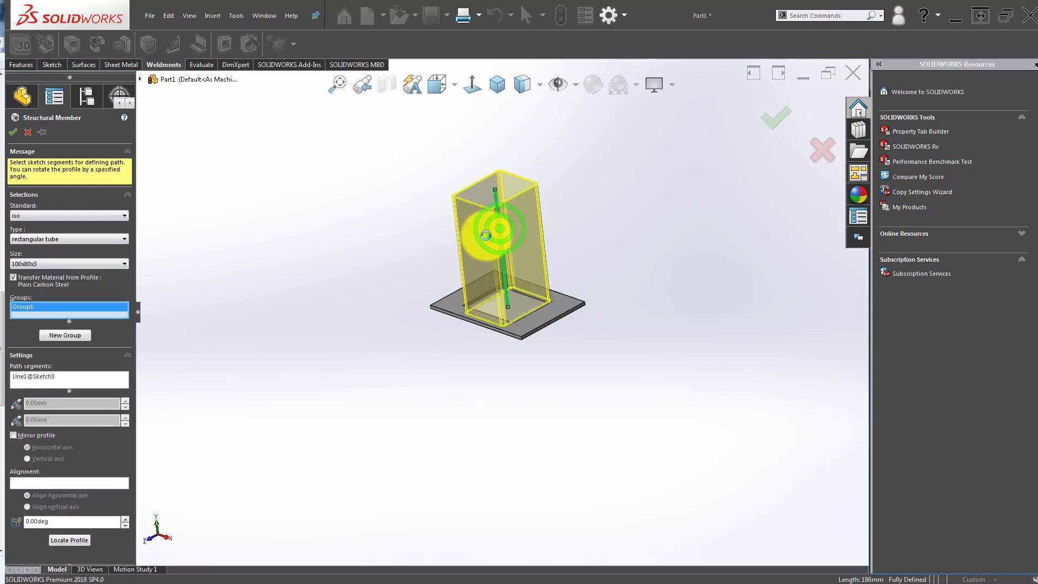
# - Rotate the tube profile by 90 degrees to match the plate opening and accept the structural member
pyautogui.moveTo(417, 293)
pyautogui.mouseDown(button='middle')
pyautogui.moveTo(441, 302)
pyautogui.moveTo(427, 310)
pyautogui.mouseUp(button='middle')
pyautogui.doubleClick(57, 520)
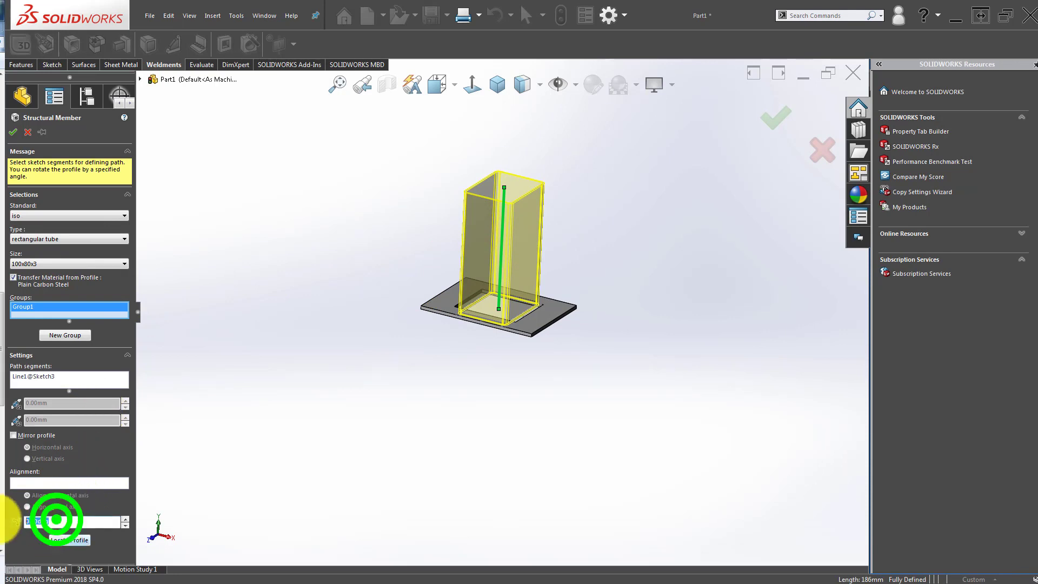
pyautogui.write('90')
pyautogui.press('Return')
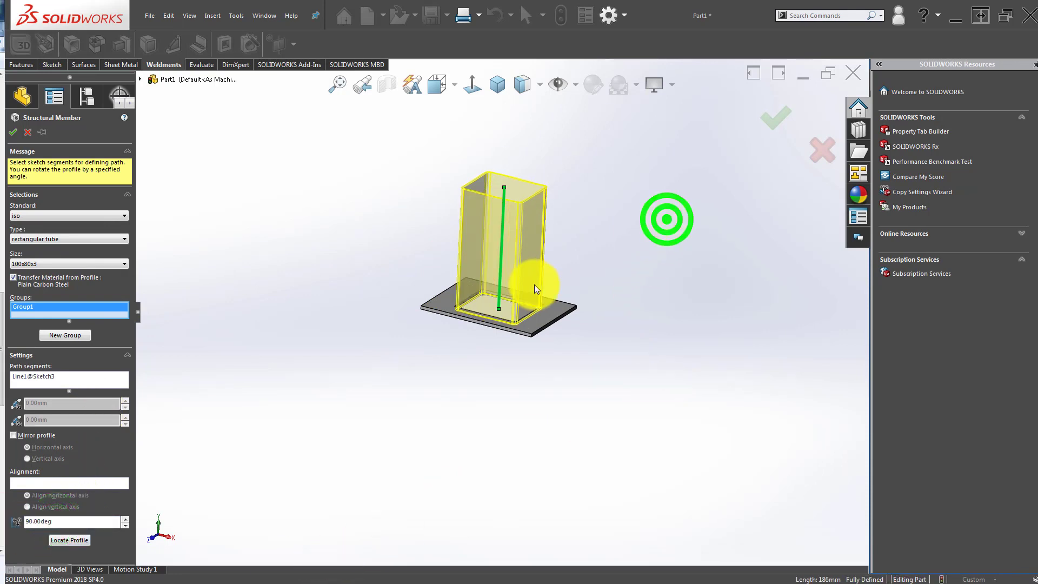
pyautogui.scroll(-3, 534, 284)
pyautogui.moveTo(476, 332); pyautogui.dragTo(636, 197, button='middle')
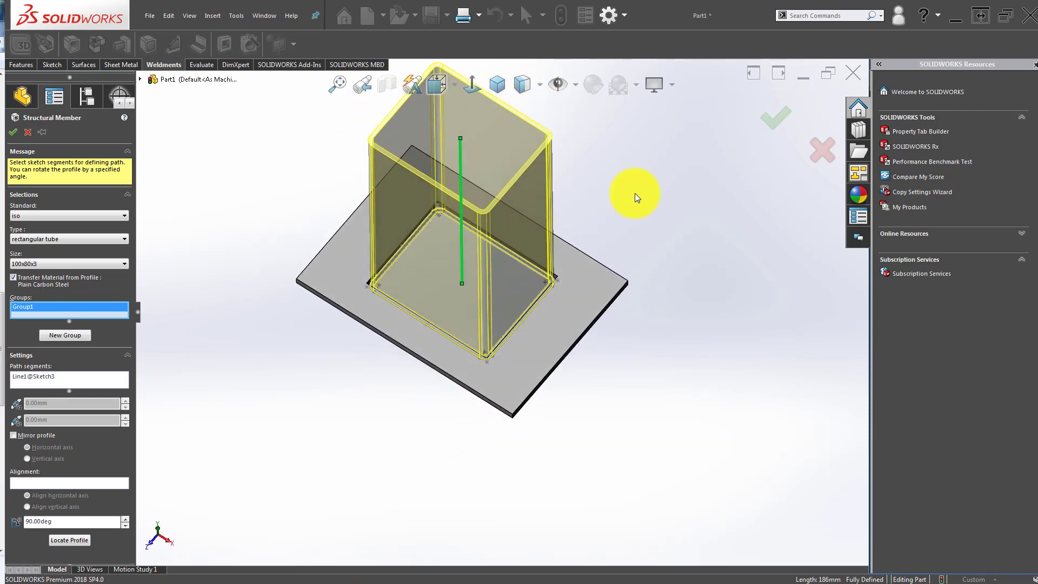
pyautogui.click(774, 116)
pyautogui.click(689, 254)
# - Start a sketch on the tube's narrower side face, viewed normal to it, and hide all item types
pyautogui.scroll(-3, 556, 278)
pyautogui.moveTo(557, 277); pyautogui.dragTo(436, 239, button='middle')
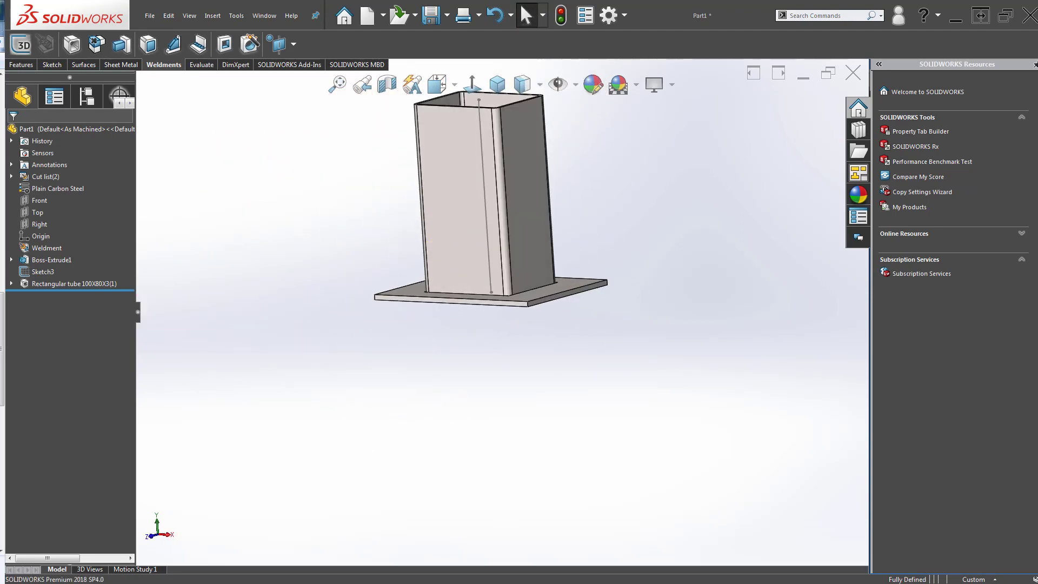
pyautogui.click(313, 285)
pyautogui.click(505, 79)
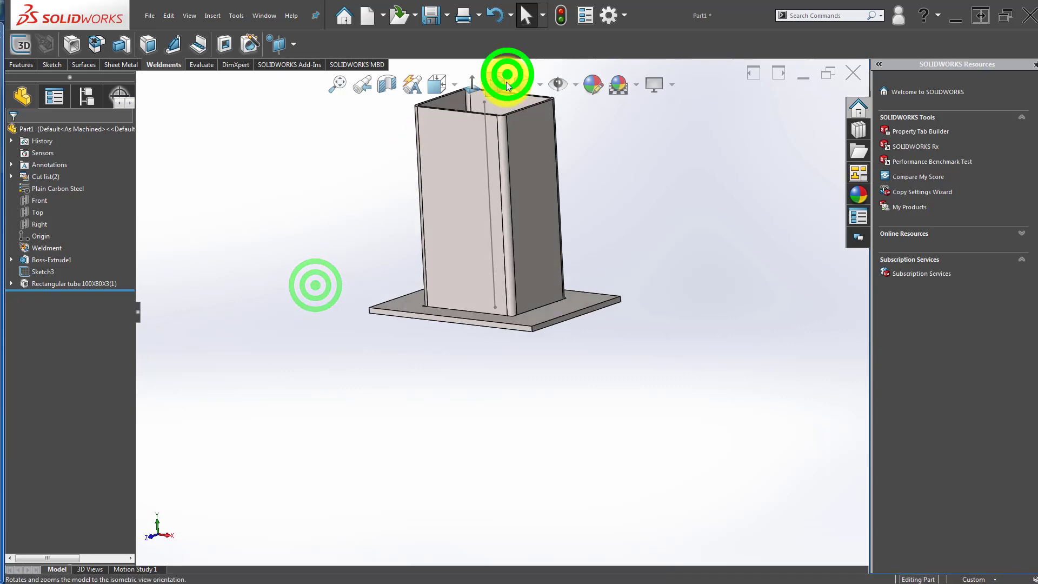
pyautogui.click(558, 330)
pyautogui.click(612, 267)
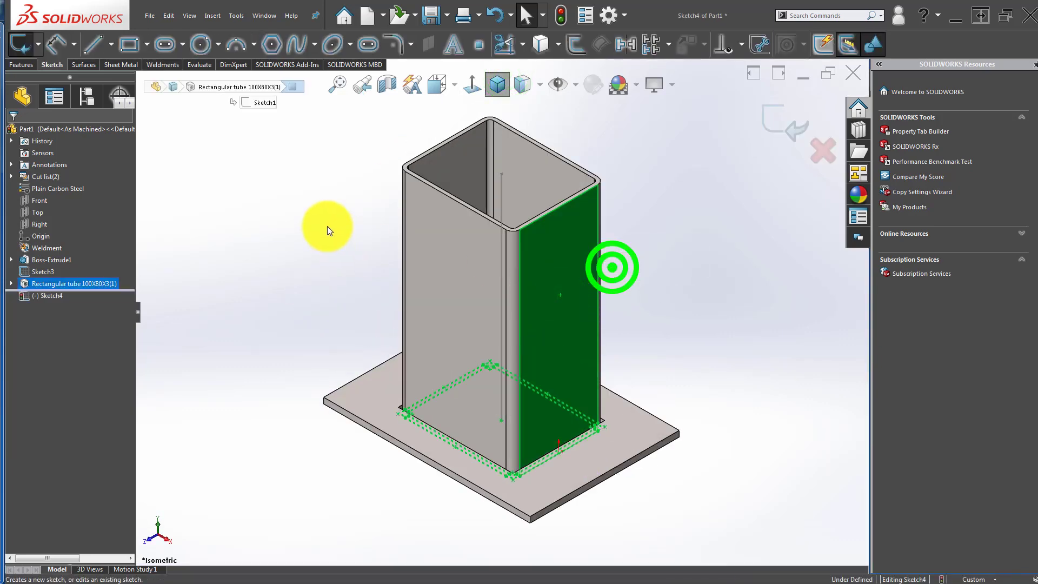
pyautogui.click(469, 84)
pyautogui.click(307, 274)
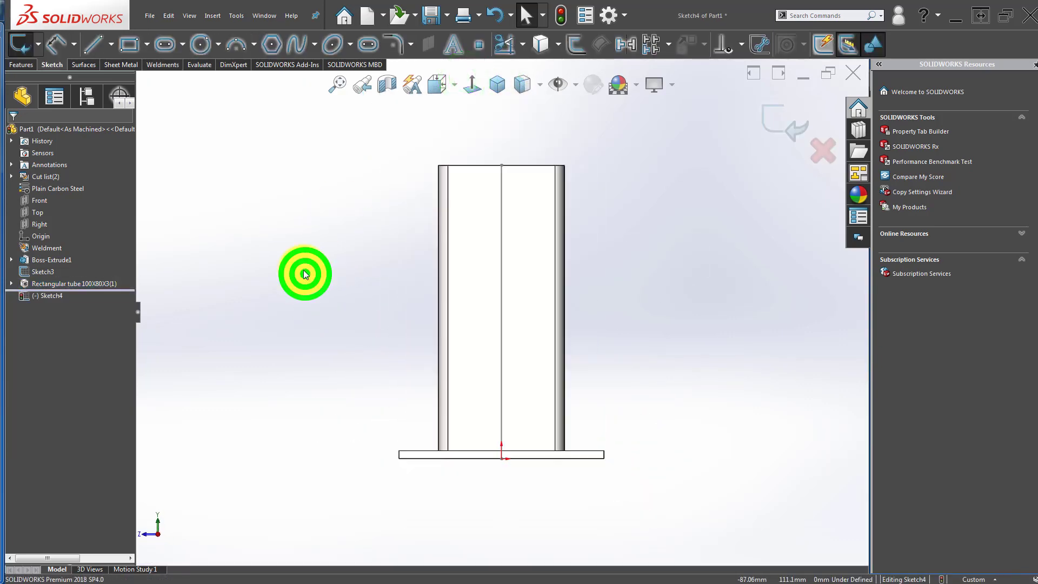
pyautogui.click(554, 85)
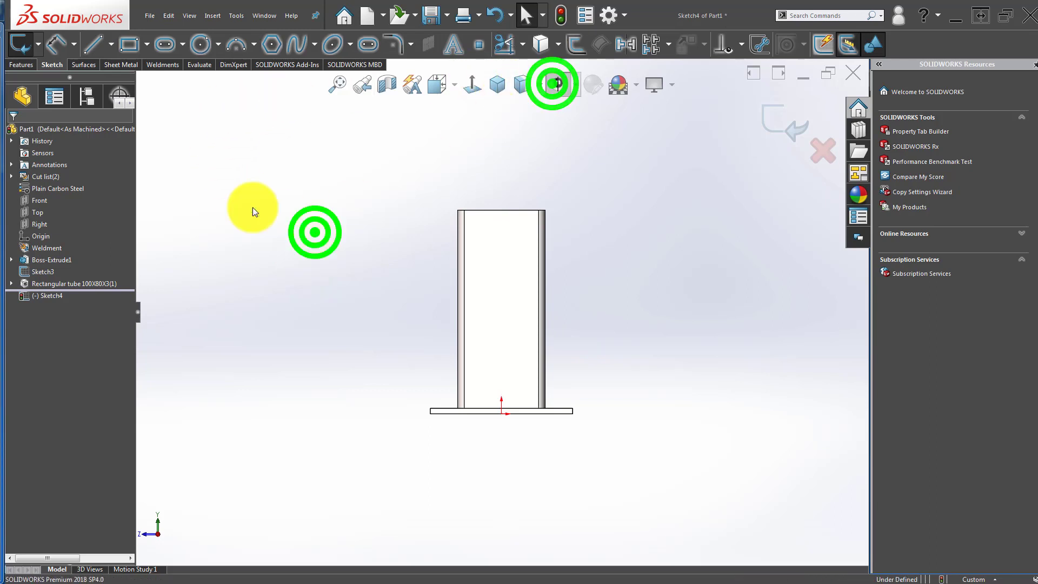
# - Draw a vertical centerline about 236 mm long from the origin up past the tube's upper end
pyautogui.click(111, 42)
pyautogui.click(110, 80)
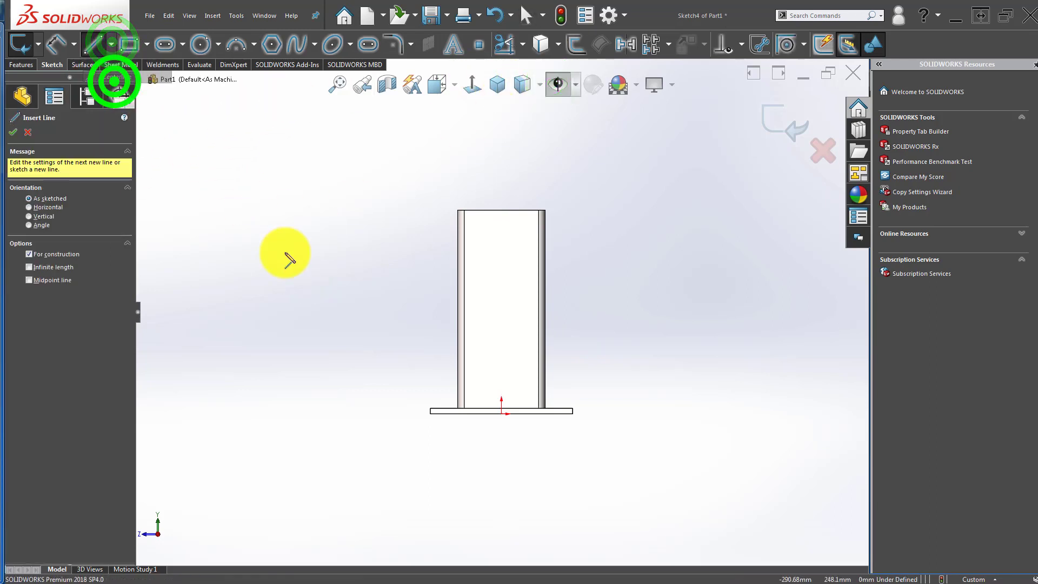
pyautogui.click(501, 414)
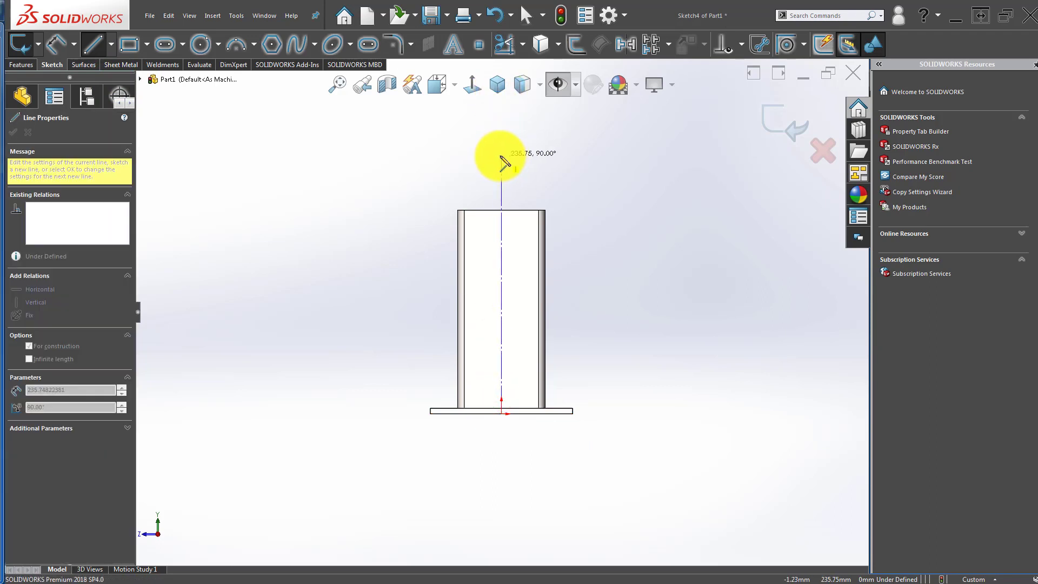
pyautogui.click(500, 158)
pyautogui.doubleClick(419, 178)
pyautogui.scroll(-3, 602, 306)
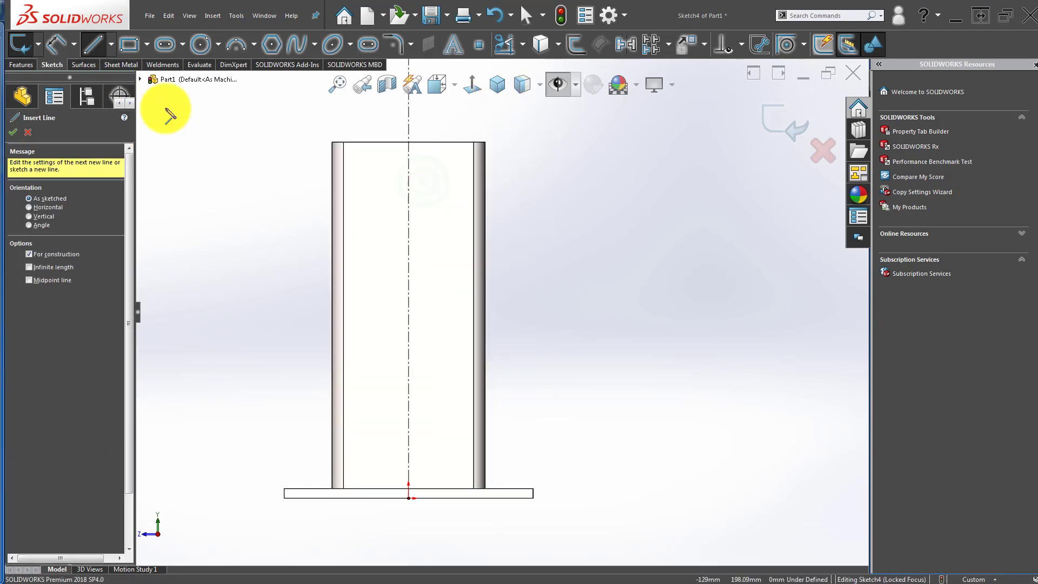
pyautogui.press('Escape')
# - Sketch a circle of about 28 mm radius centred on the centerline, about 61 mm above the origin
pyautogui.click(201, 45)
pyautogui.click(408, 383)
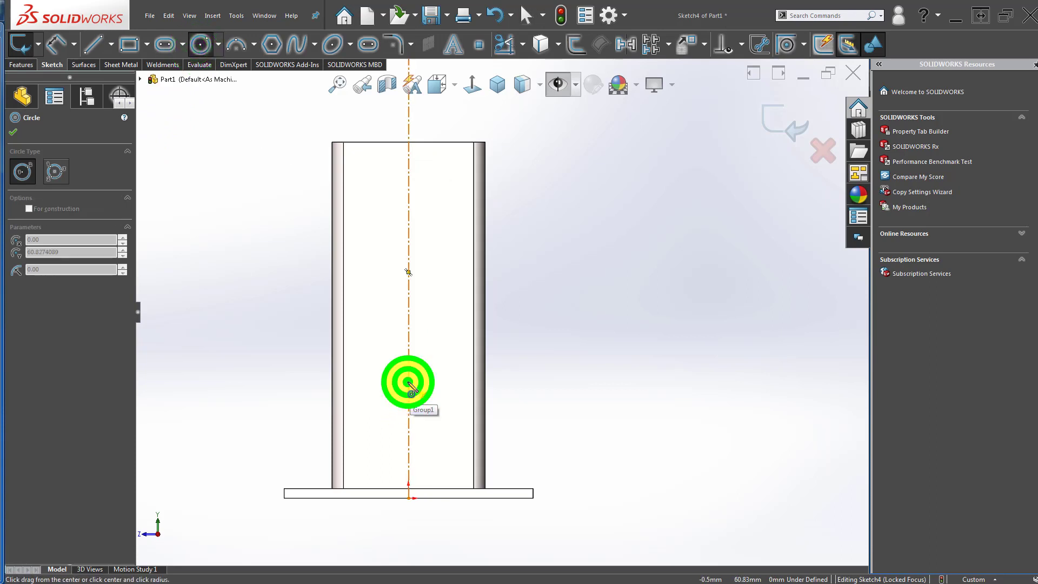
pyautogui.click(441, 426)
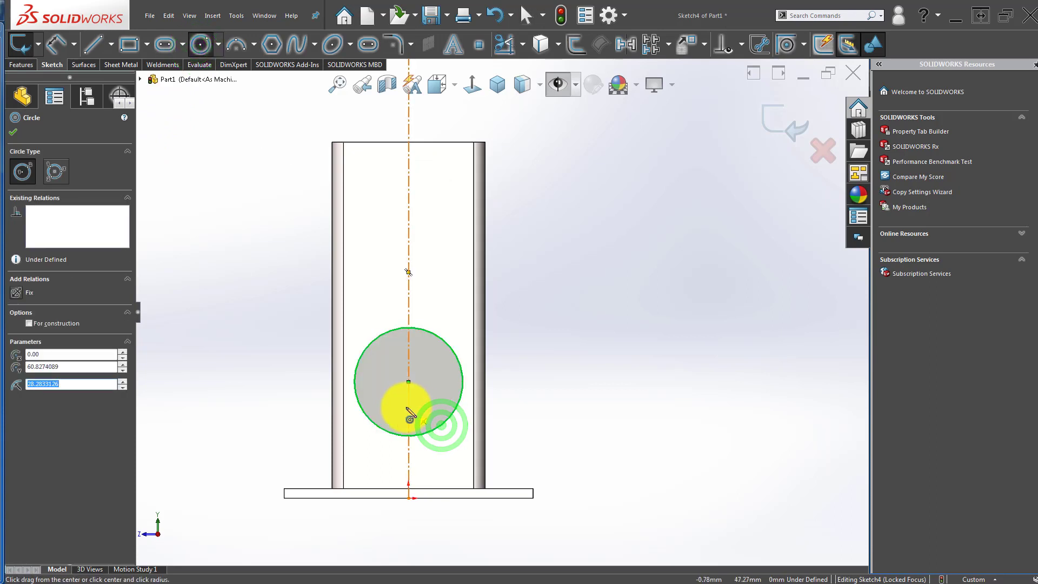
pyautogui.press('Escape')
# - Sketch a center rectangle about 49 mm wide and 64 mm high, centred on the centerline above the circle
pyautogui.click(137, 43)
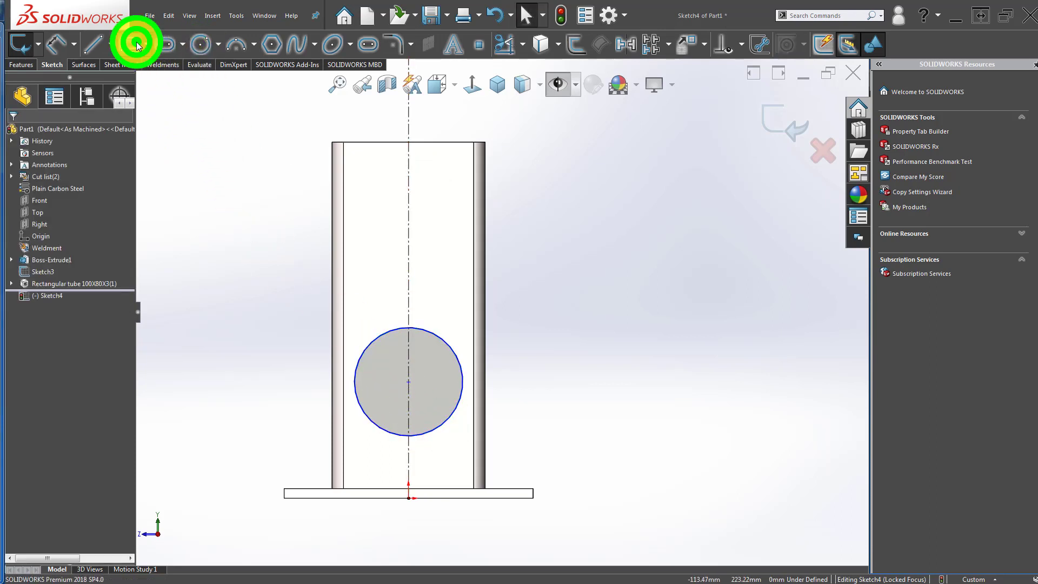
pyautogui.click(408, 229)
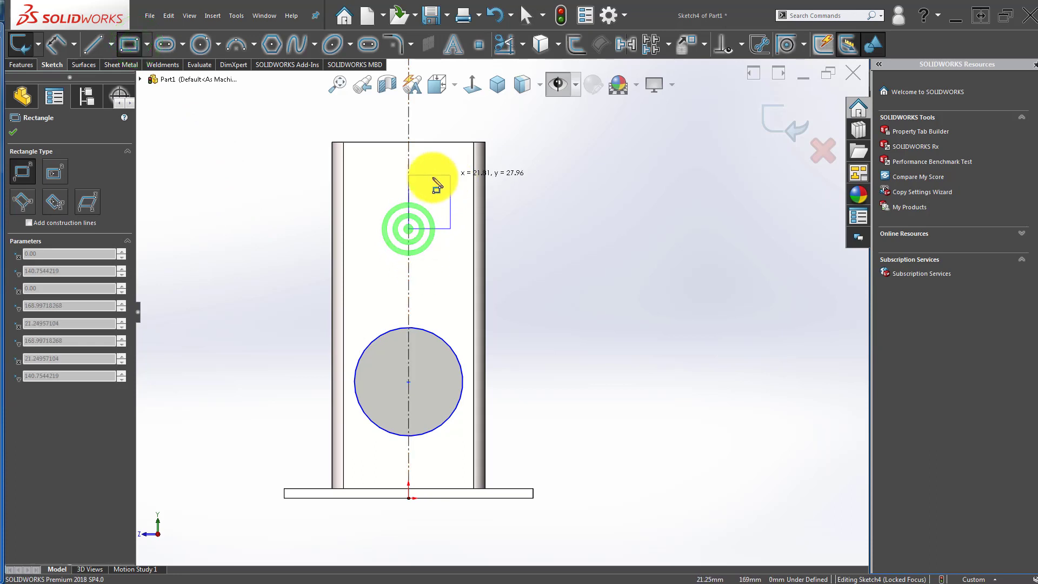
pyautogui.click(52, 171)
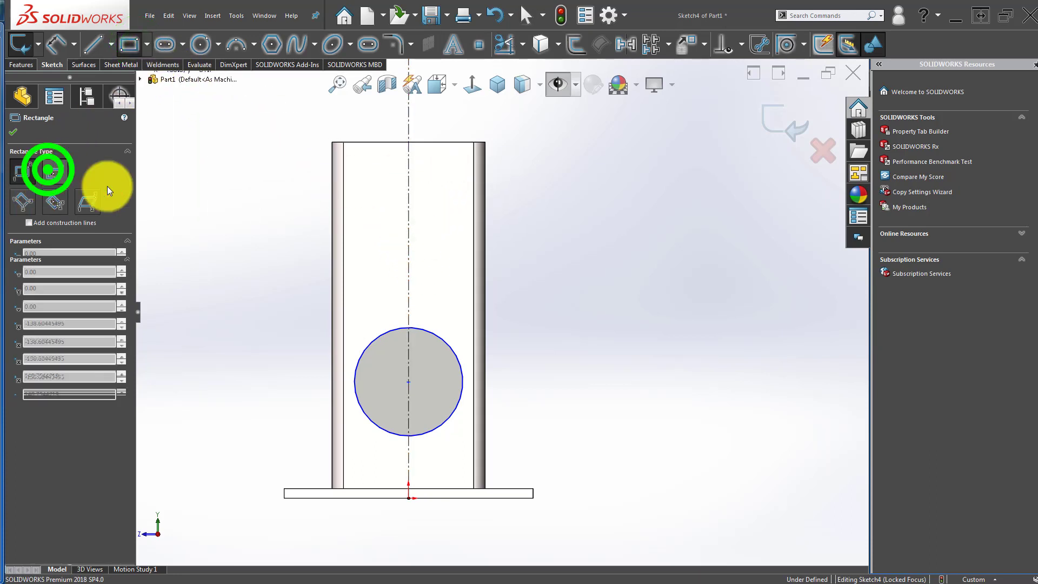
pyautogui.click(408, 236)
pyautogui.click(456, 174)
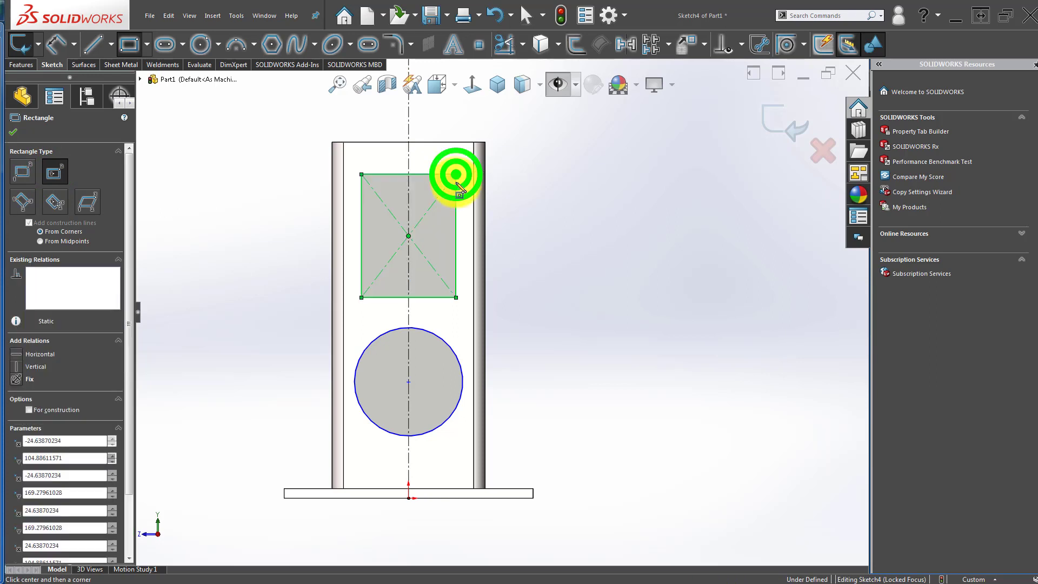
pyautogui.press('Escape')
pyautogui.click(596, 362)
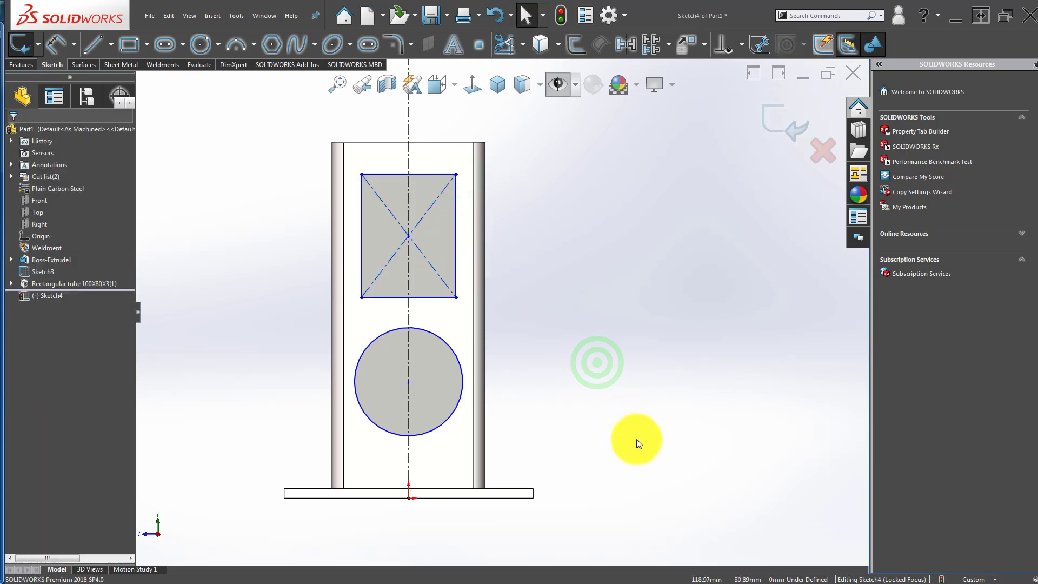
# - Dimension the circle's diameter as 45 mm
pyautogui.moveTo(637, 439); pyautogui.dragTo(637, 372, button='right')
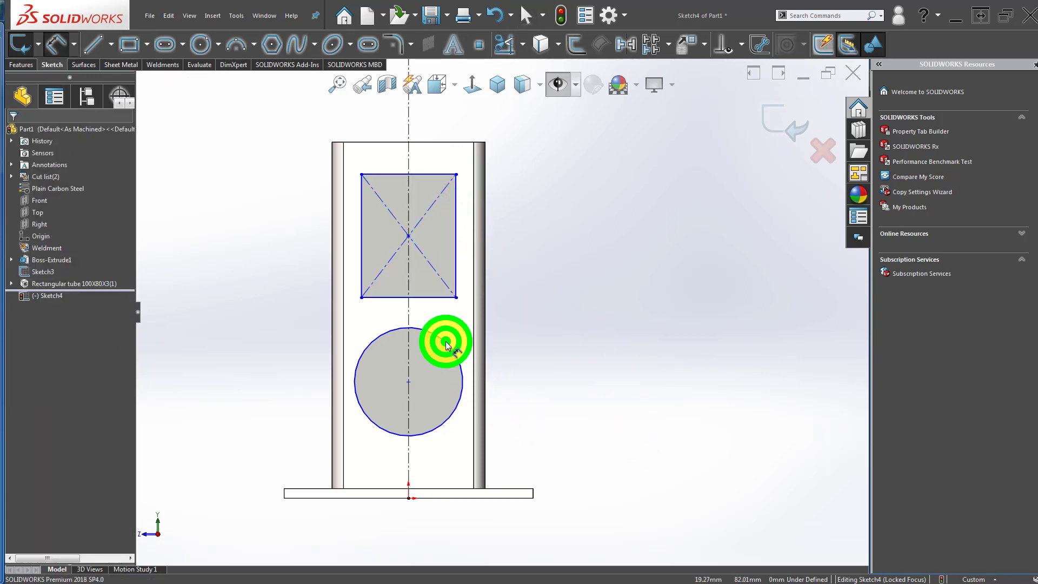
pyautogui.click(553, 332)
pyautogui.write('45')
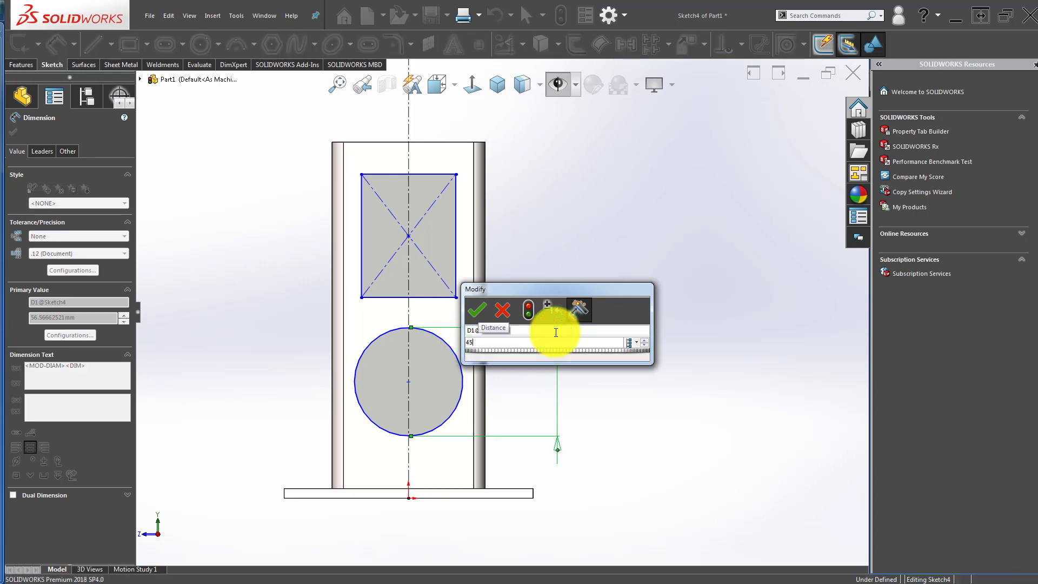
pyautogui.press('Return')
pyautogui.click(642, 427)
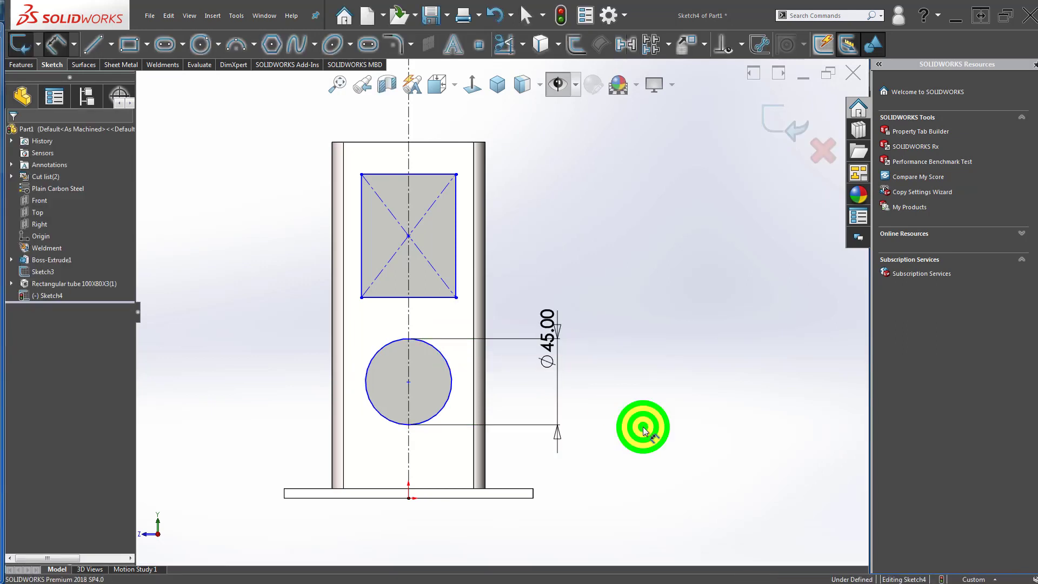
pyautogui.click(372, 414)
pyautogui.click(360, 143)
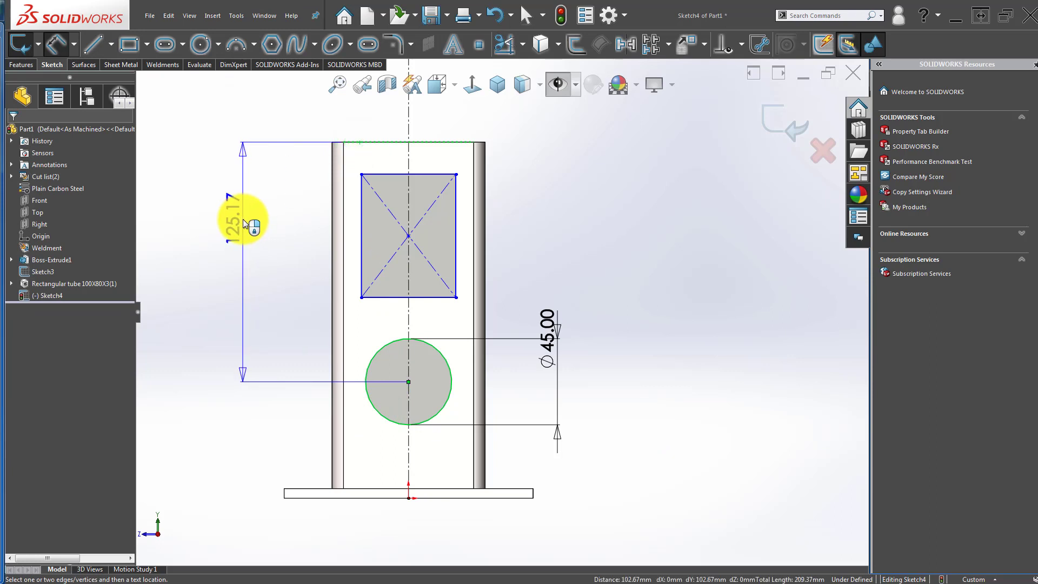
pyautogui.click(244, 221)
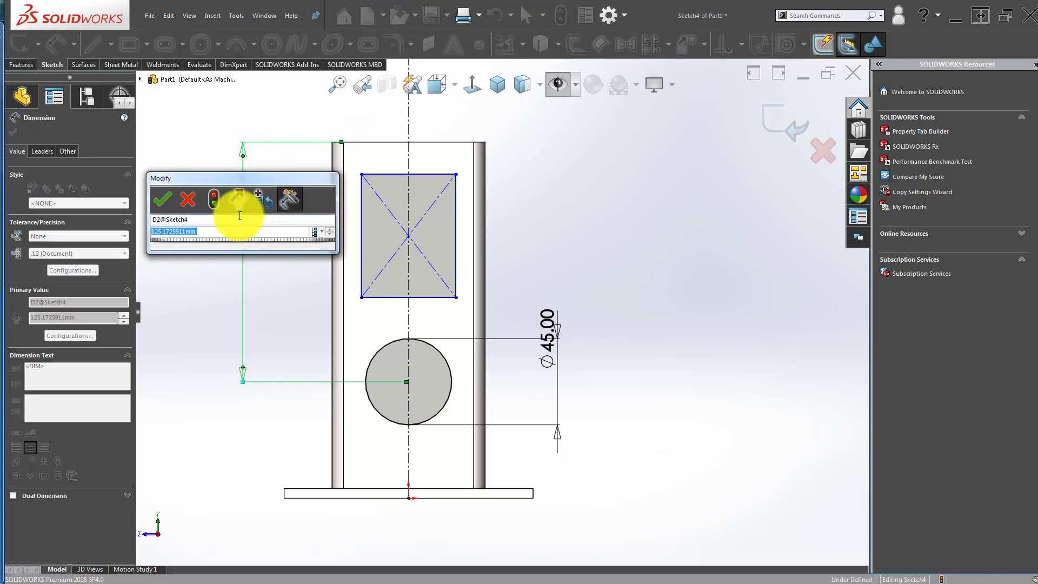
pyautogui.click(163, 199)
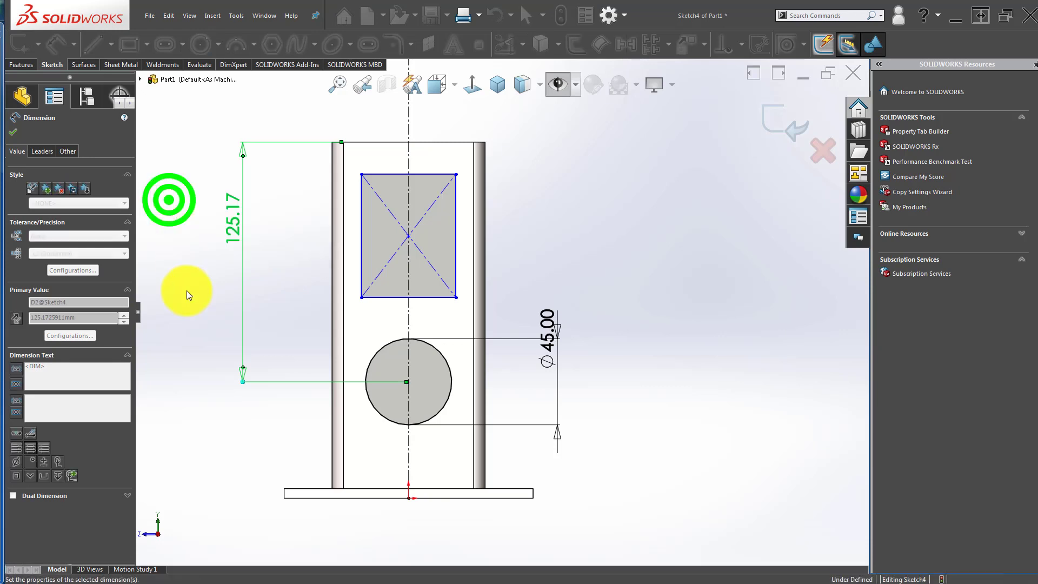
pyautogui.click(186, 291)
pyautogui.click(222, 225)
pyautogui.press('Delete')
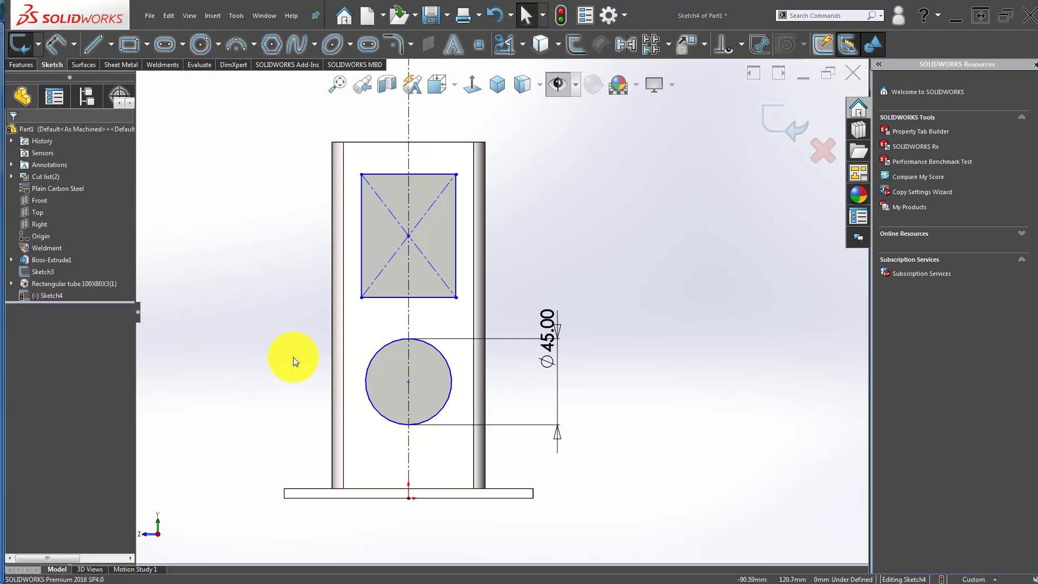
pyautogui.click(296, 366)
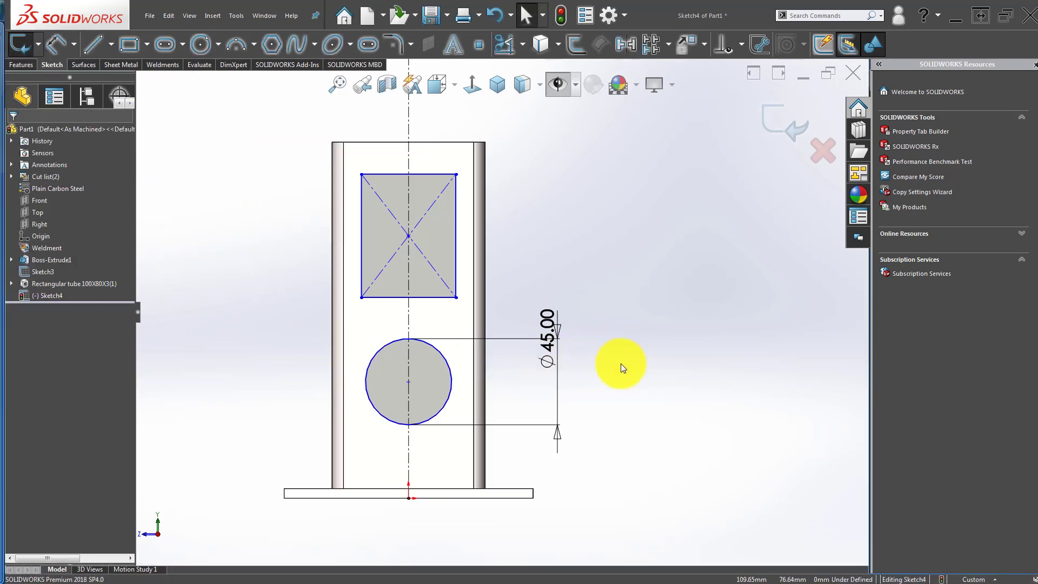
# - Dimension the rectangle's height as 70 mm
pyautogui.click(455, 206)
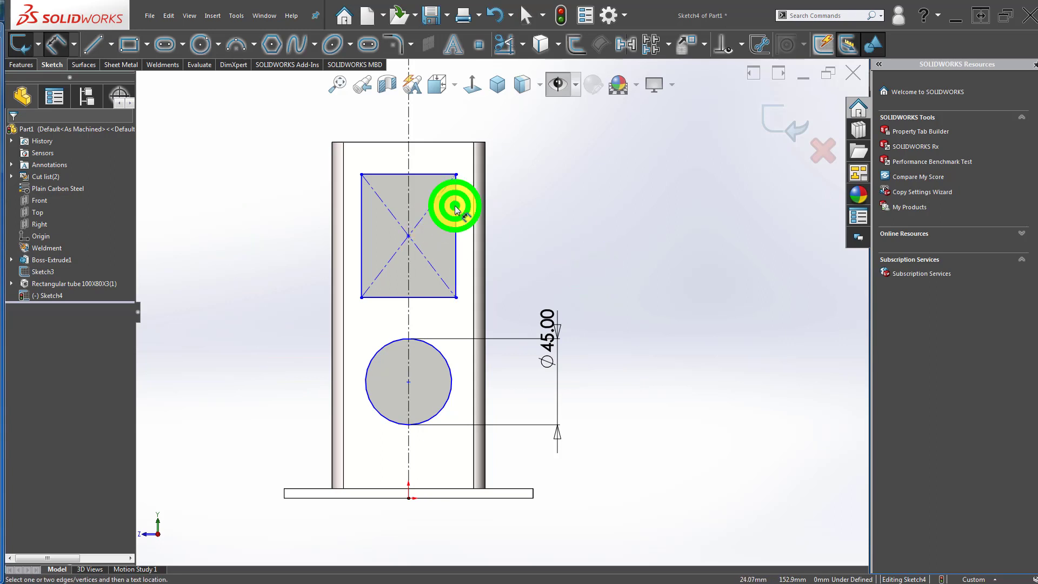
pyautogui.click(530, 233)
pyautogui.write('70')
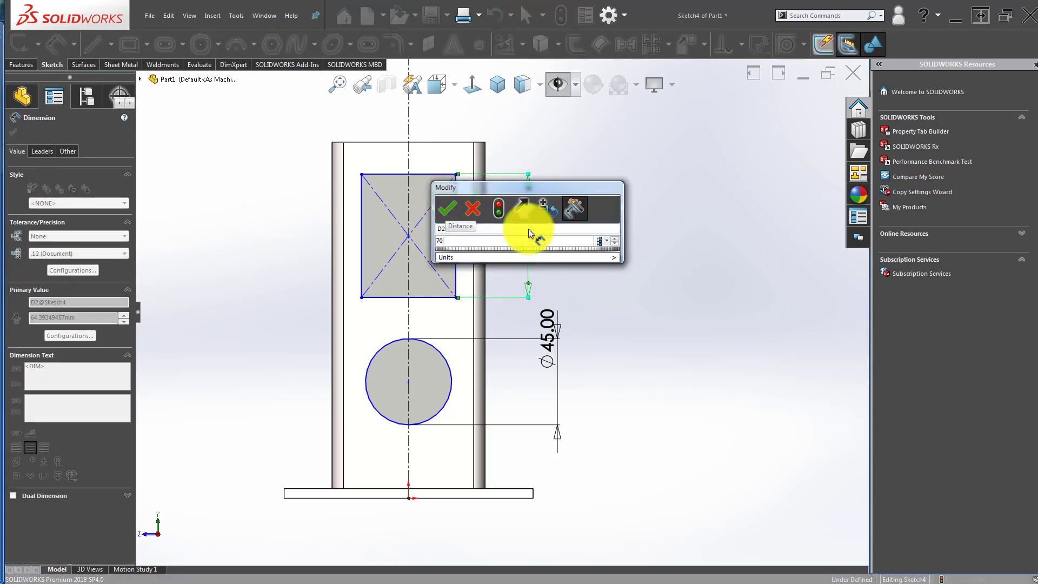
pyautogui.press('Return')
pyautogui.press('Escape')
# - Add an equal relation between the rectangle's upper horizontal edge and its vertical side to make it a square
pyautogui.click(429, 169)
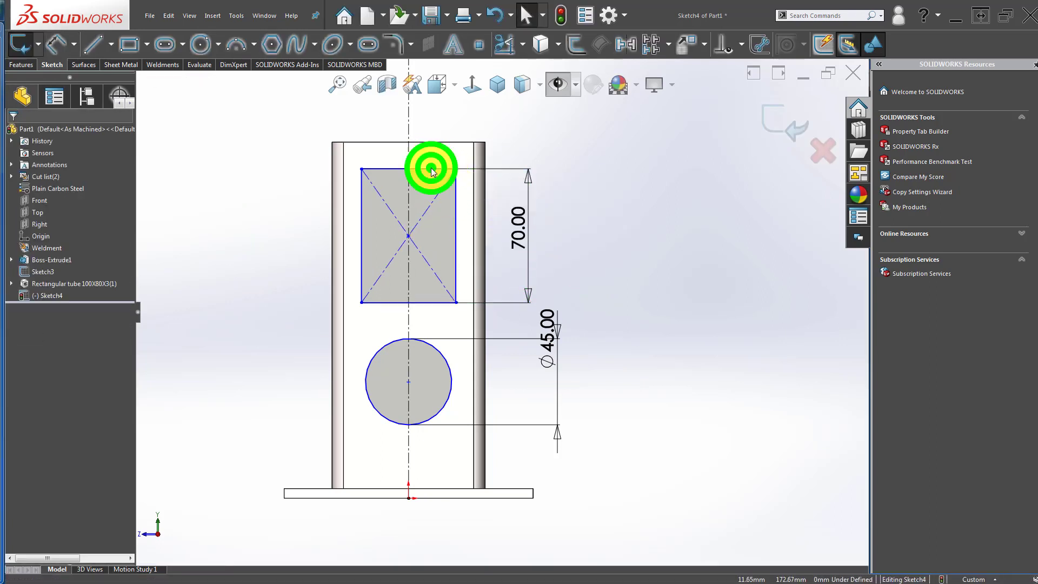
pyautogui.keyDown('ctrl'); pyautogui.click(456, 194); pyautogui.keyUp('ctrl')
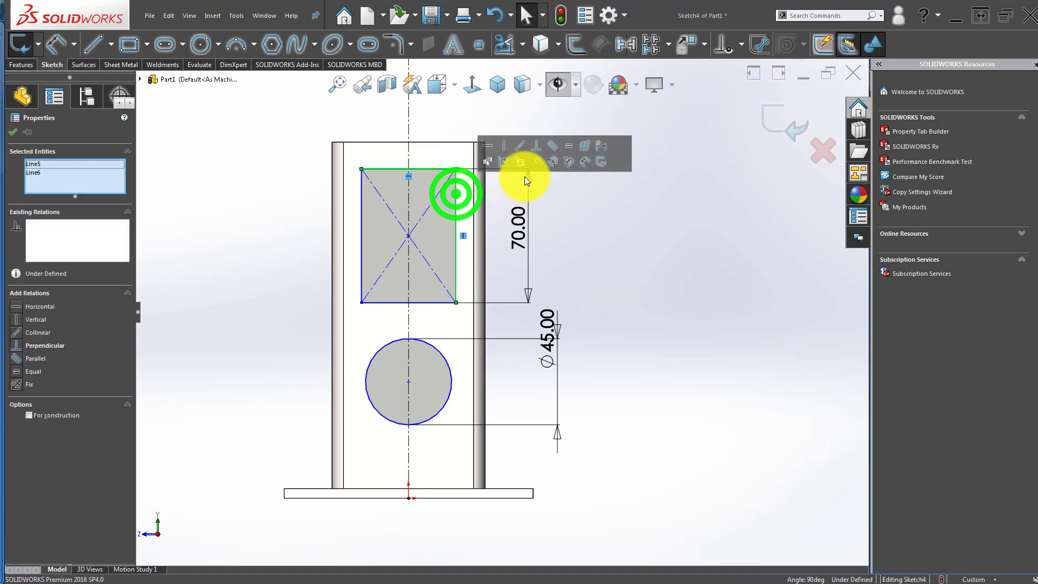
pyautogui.click(568, 145)
pyautogui.click(662, 271)
# - Apply 5 mm sketch fillets to all four corners of the square, accepting the removal of conflicting relations
pyautogui.scroll(-2, 469, 200)
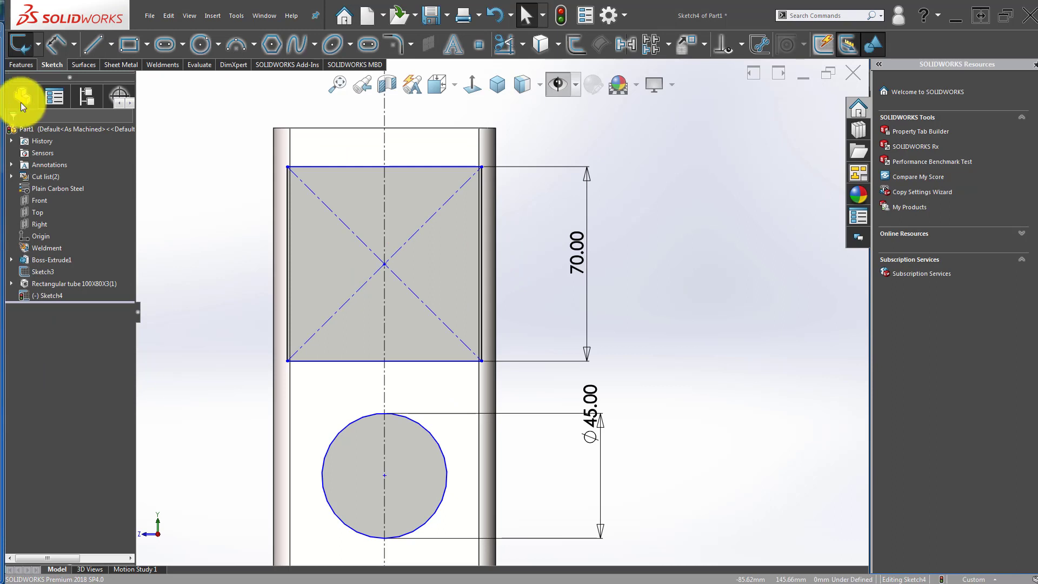
pyautogui.click(389, 46)
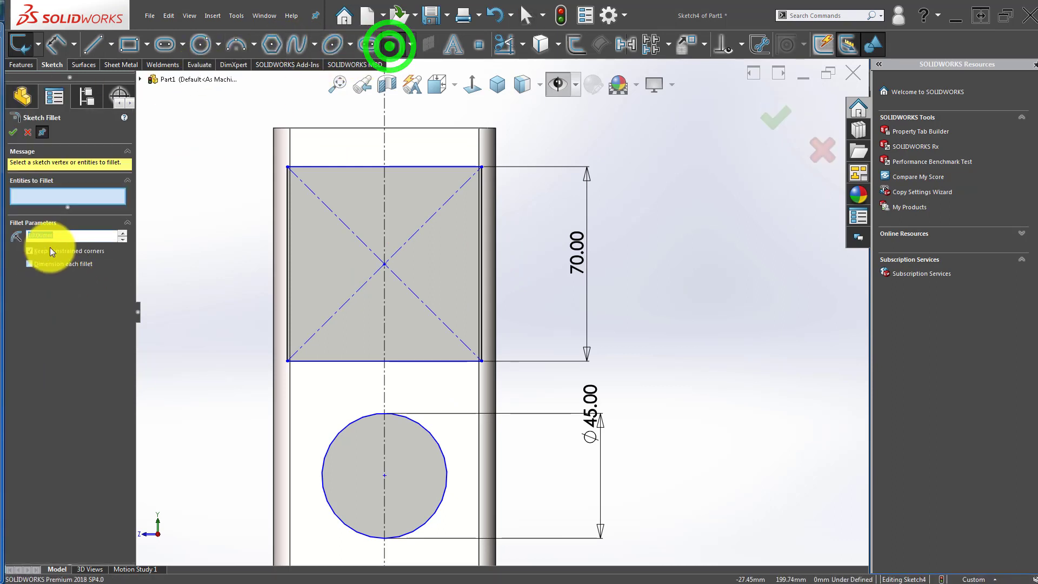
pyautogui.write('5')
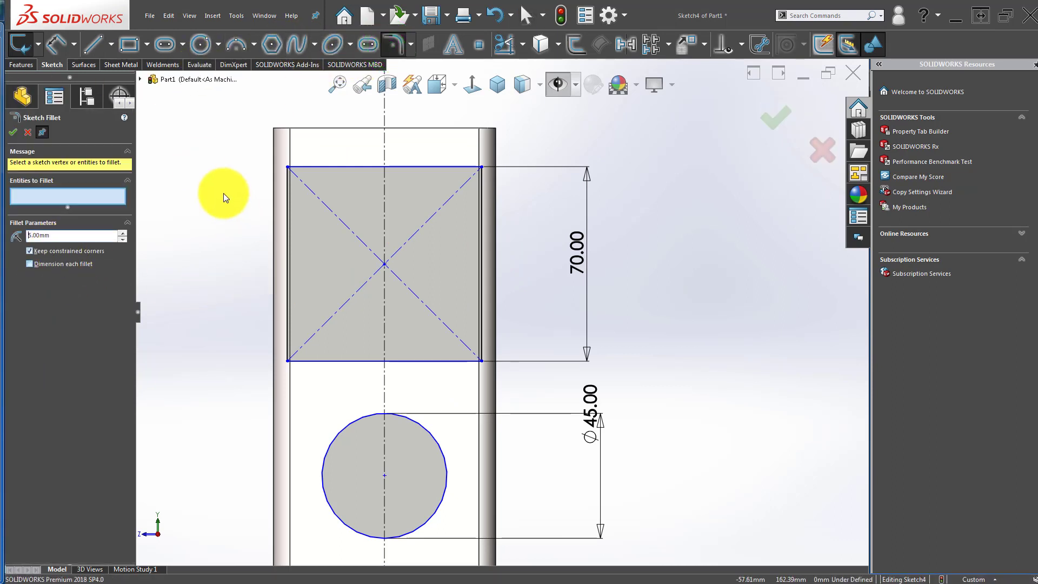
pyautogui.moveTo(230, 152); pyautogui.dragTo(534, 385)
pyautogui.click(548, 306)
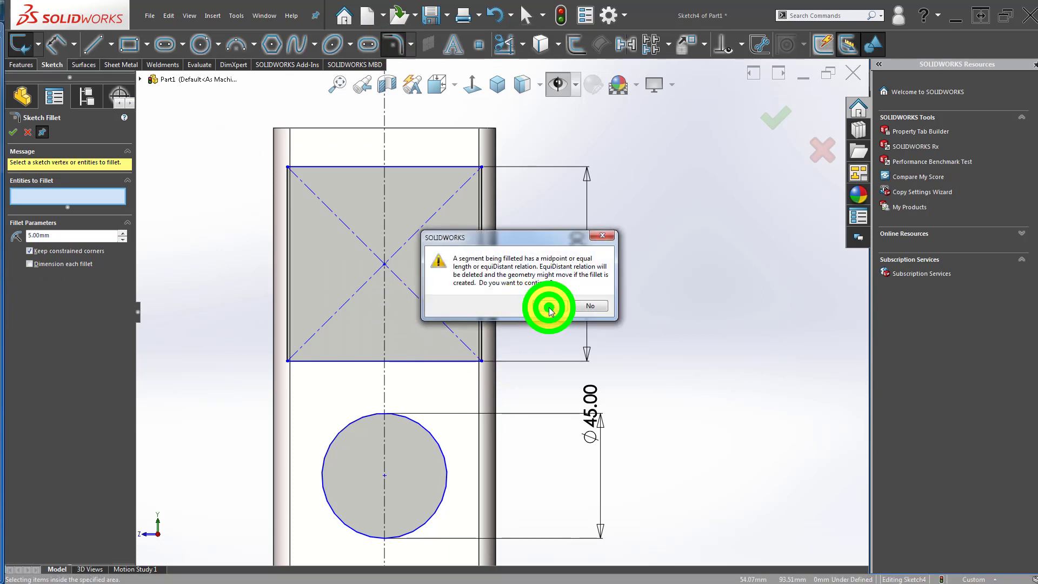
pyautogui.click(548, 306)
pyautogui.click(549, 307)
pyautogui.click(549, 307)
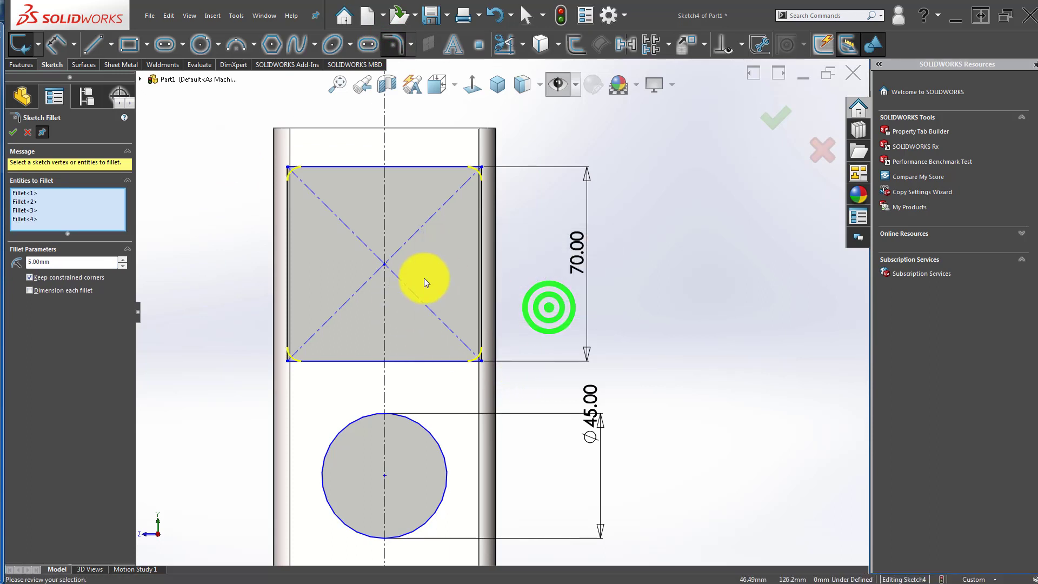
pyautogui.click(13, 131)
pyautogui.click(229, 229)
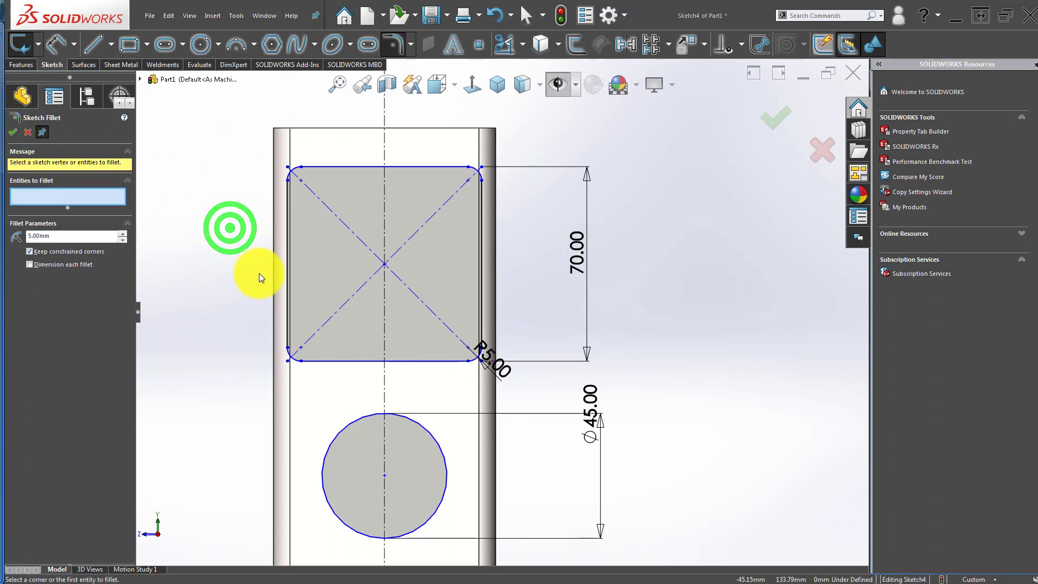
# - Dimension the distance between the tube's upper end and the square's upper edge as 15 mm
pyautogui.scroll(-2, 272, 268)
pyautogui.moveTo(283, 313); pyautogui.dragTo(273, 247, button='right')
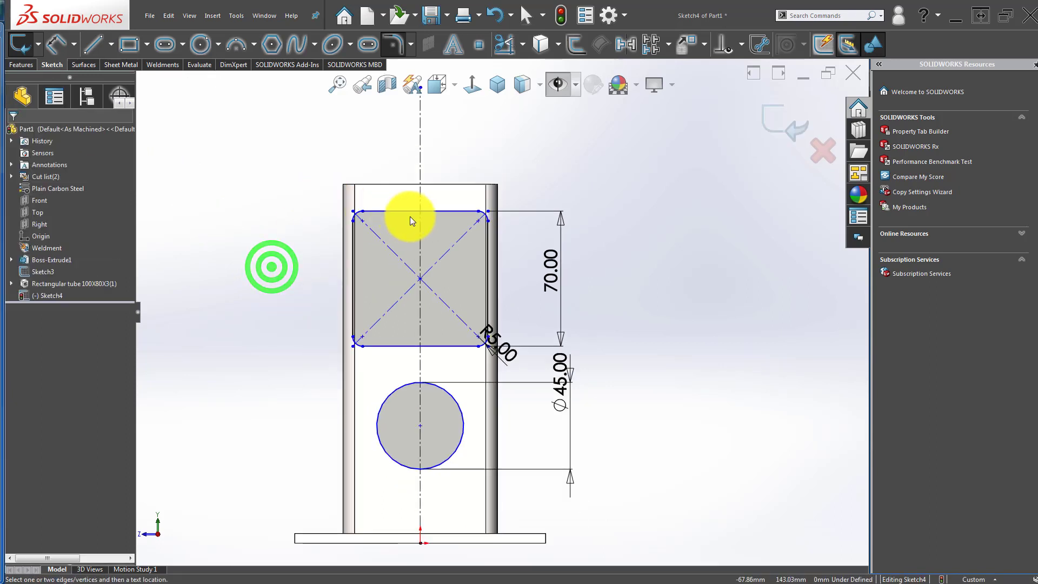
pyautogui.scroll(-2, 409, 218)
pyautogui.click(391, 219)
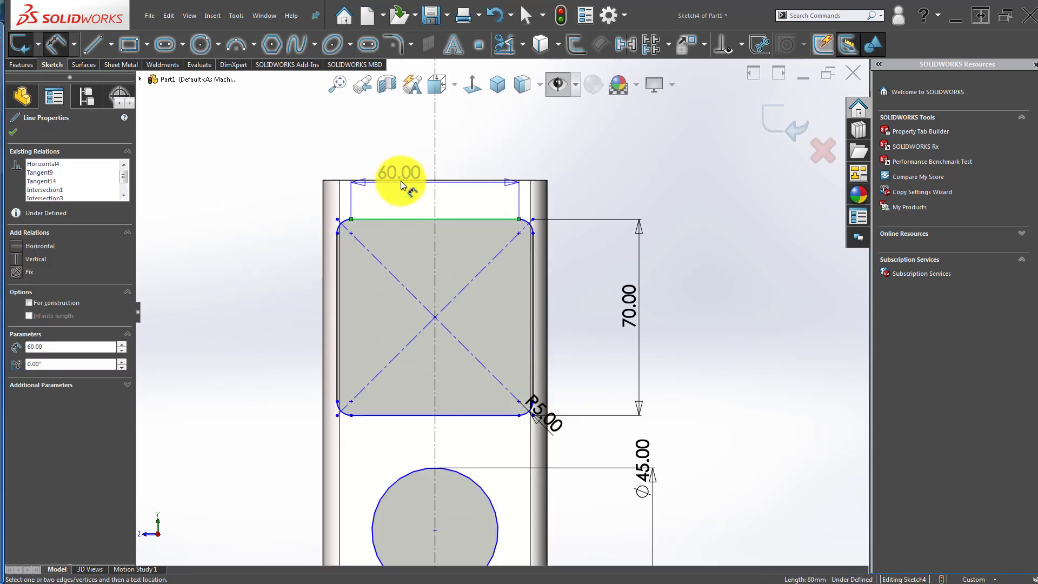
pyautogui.click(398, 178)
pyautogui.click(282, 195)
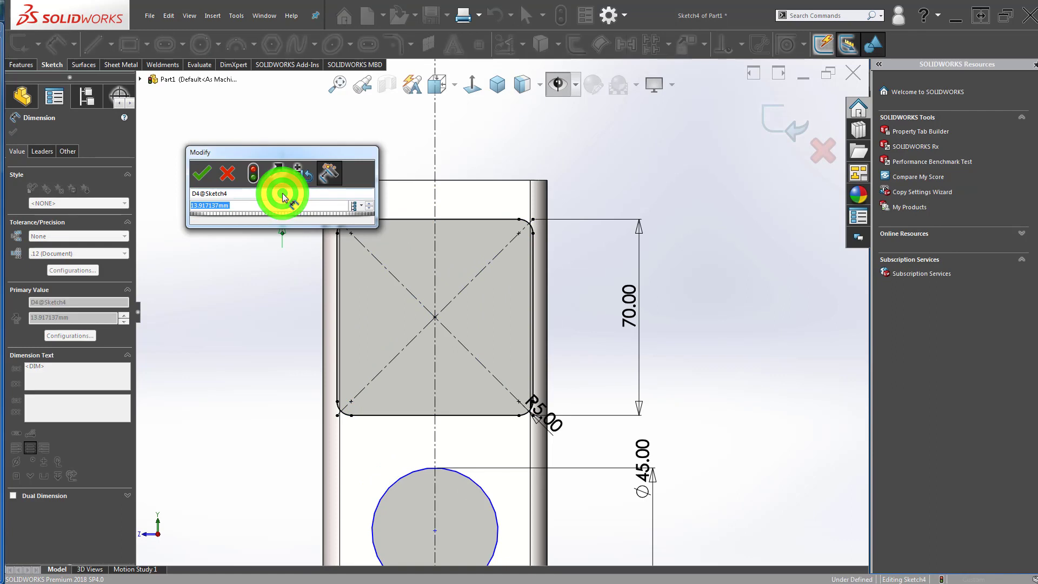
pyautogui.write('15')
pyautogui.press('Return')
pyautogui.click(246, 453)
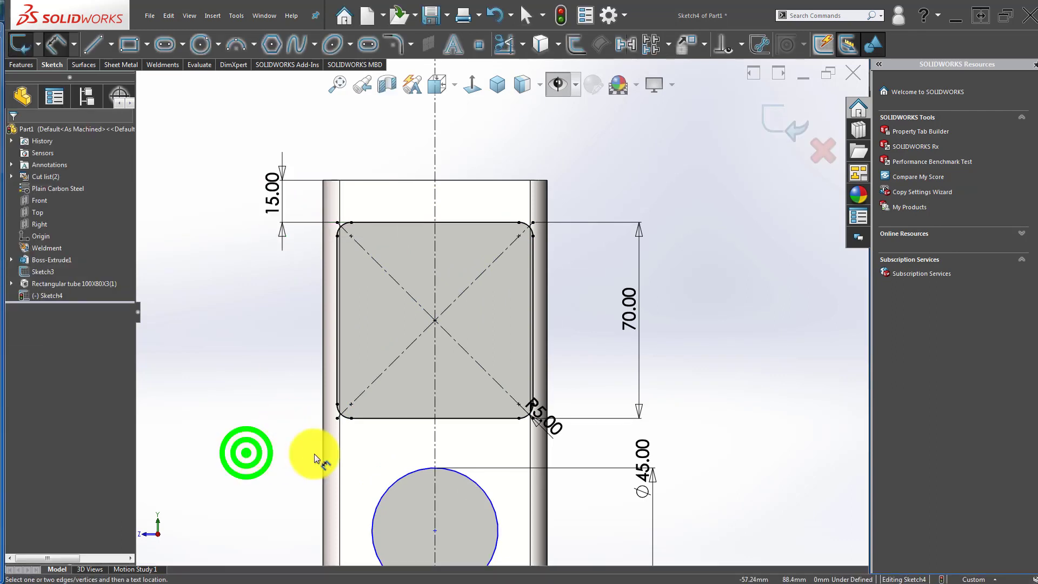
# - Dimension the distance from the square's lower edge to the circle's centre as 48 mm
pyautogui.scroll(3, 334, 454)
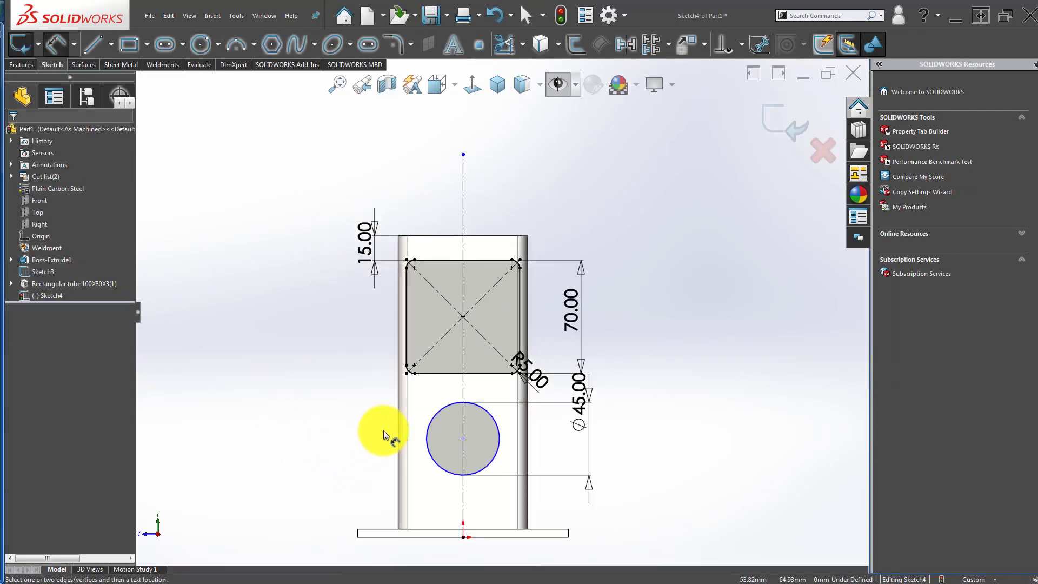
pyautogui.scroll(-1, 393, 430)
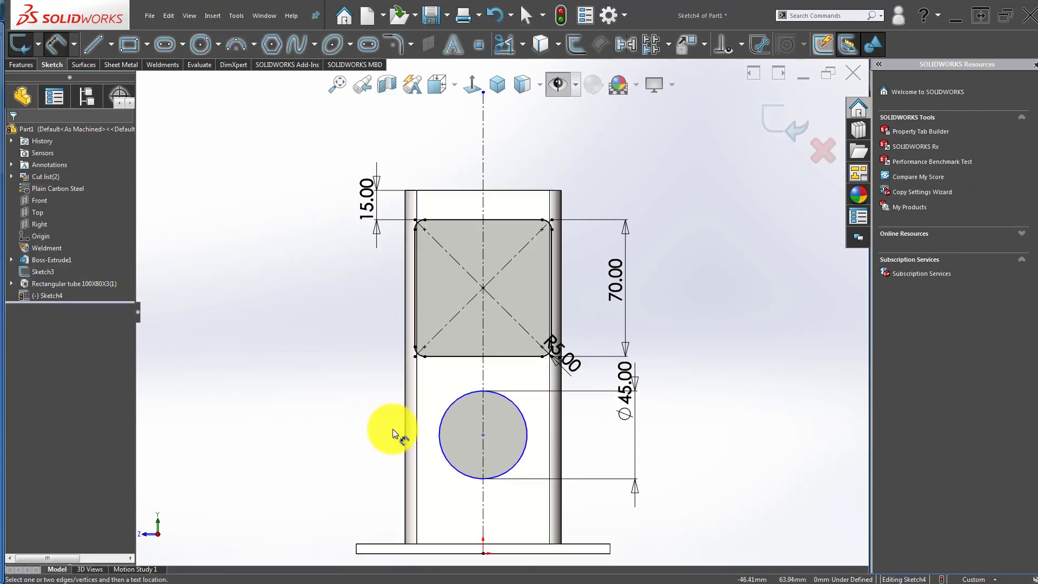
pyautogui.click(460, 356)
pyautogui.click(465, 395)
pyautogui.click(332, 375)
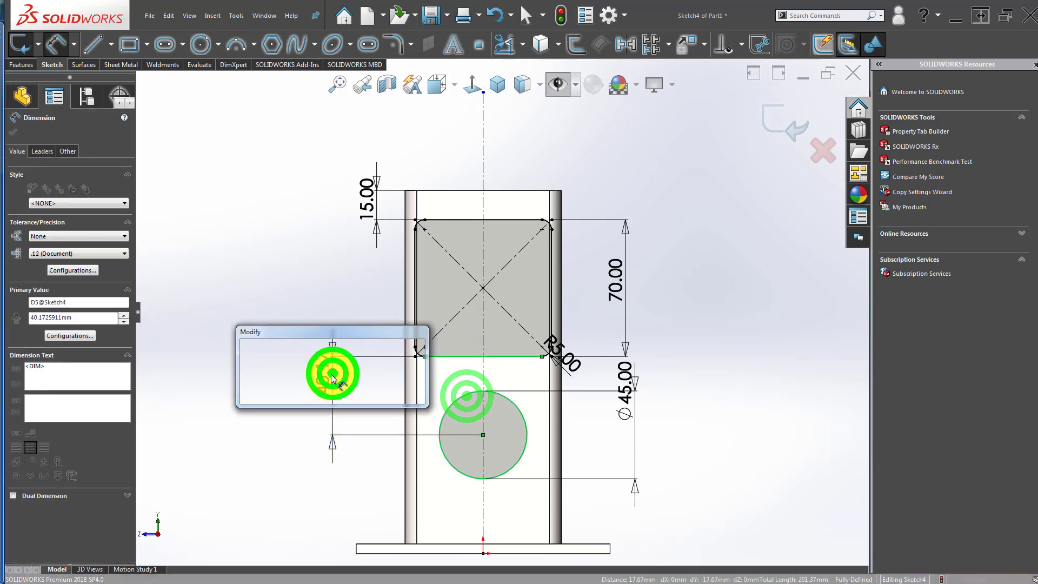
pyautogui.write('48')
pyautogui.press('Return')
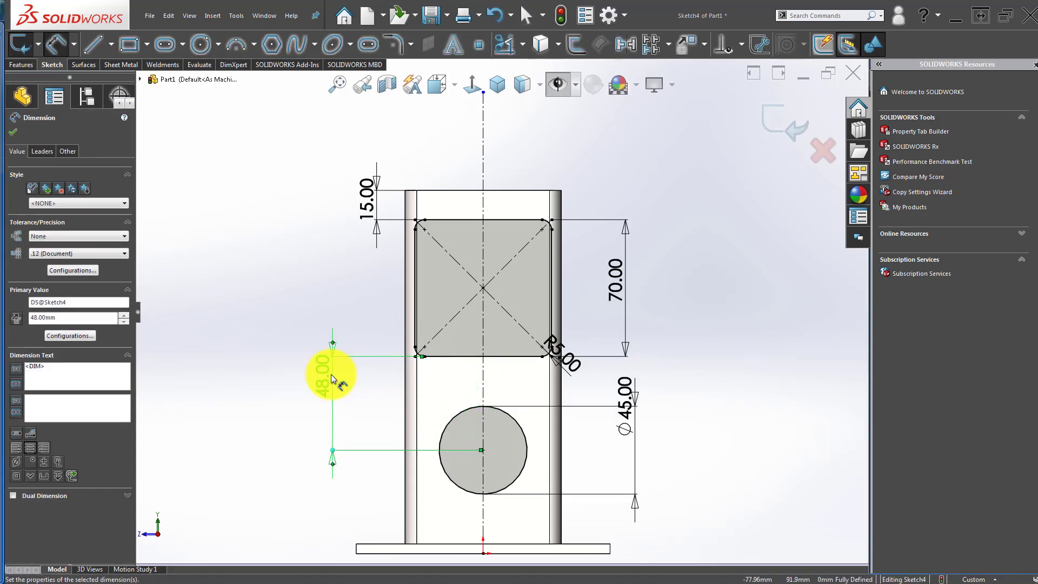
pyautogui.press('Escape')
# - Cut-extrude the rounded square and circle into the tube, setting the blind depth freehand with the depth handle
pyautogui.click(24, 65)
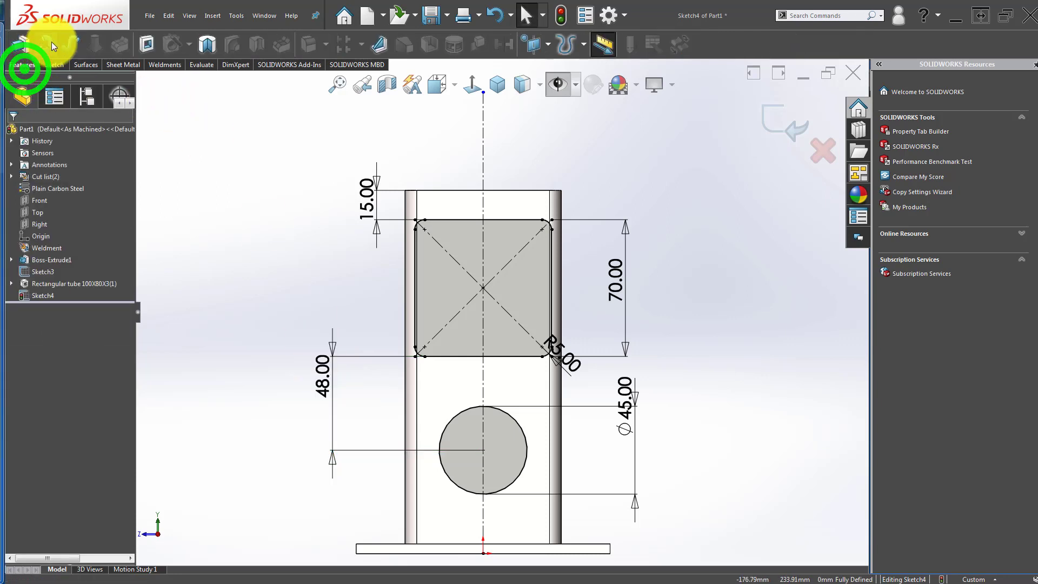
pyautogui.click(145, 44)
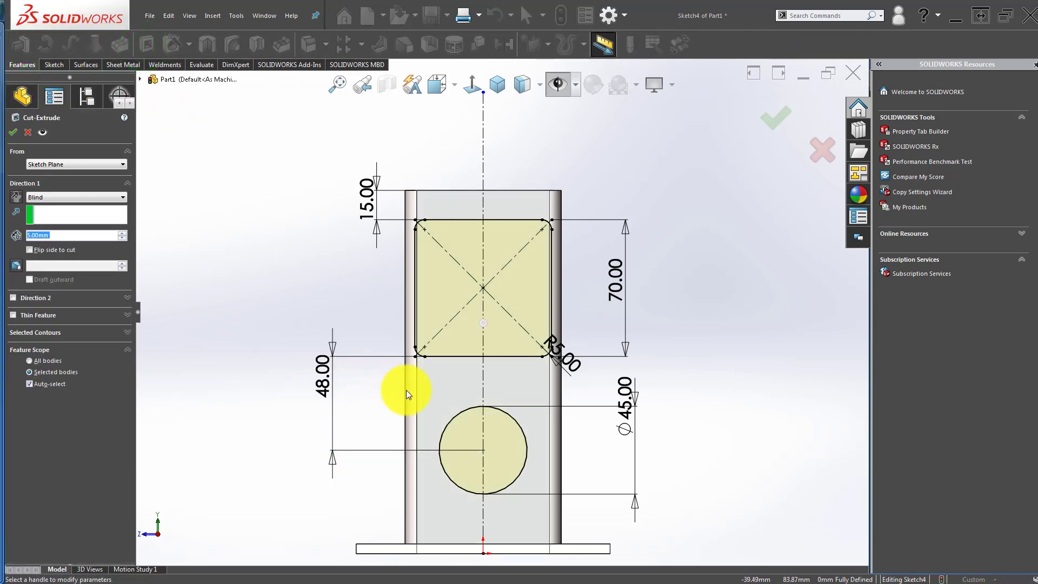
pyautogui.scroll(4, 450, 409)
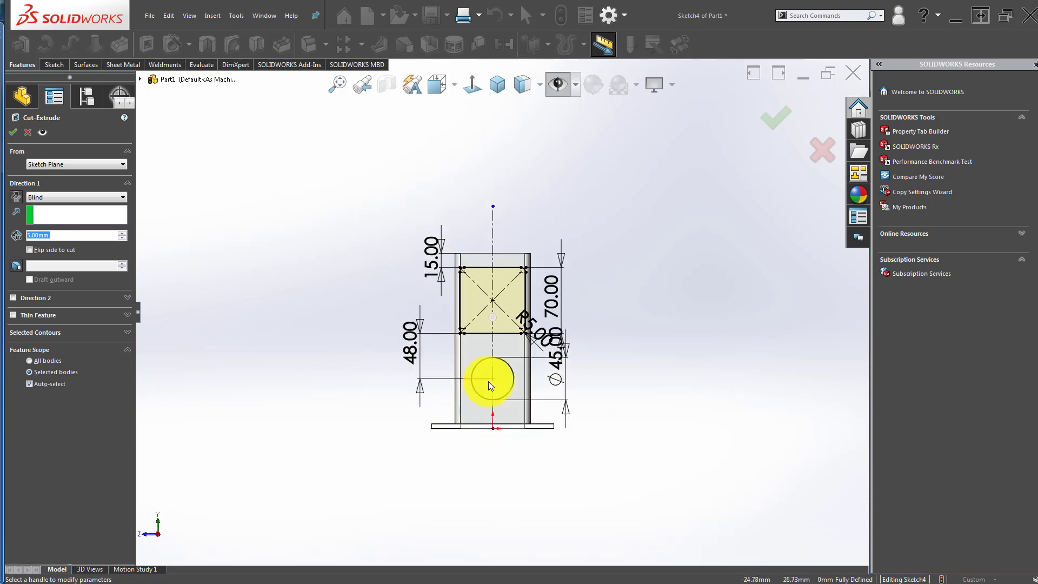
pyautogui.moveTo(445, 432); pyautogui.dragTo(422, 507, button='middle')
pyautogui.moveTo(469, 336); pyautogui.dragTo(650, 221)
pyautogui.click(775, 118)
# - Start a sketch on the tube's upper end face and view it normal to the face
pyautogui.moveTo(690, 282); pyautogui.dragTo(517, 273, button='middle')
pyautogui.scroll(-8, 412, 248)
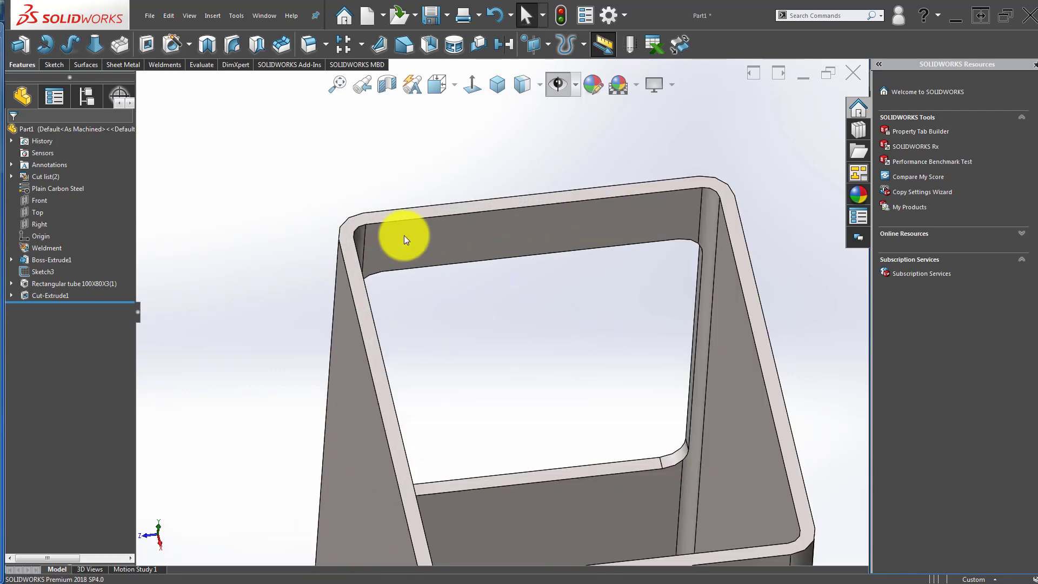
pyautogui.click(413, 214)
pyautogui.click(456, 178)
pyautogui.click(388, 167)
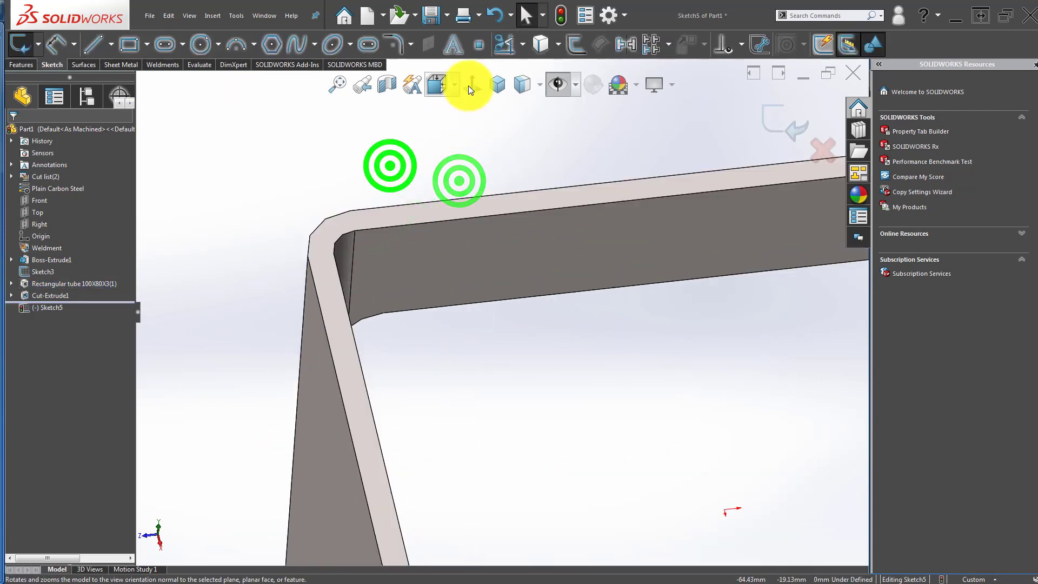
pyautogui.click(468, 86)
# - Draw a corner rectangle from the tube's left inner edge, about 19 mm above the origin, to the upper inner edge near the opposite corner
pyautogui.scroll(-2, 449, 201)
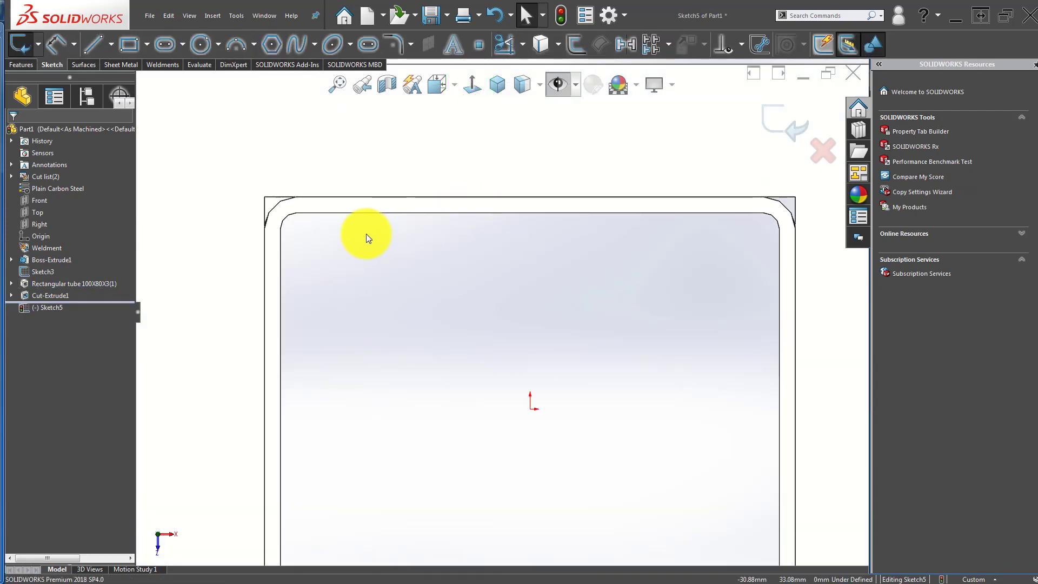
pyautogui.click(129, 44)
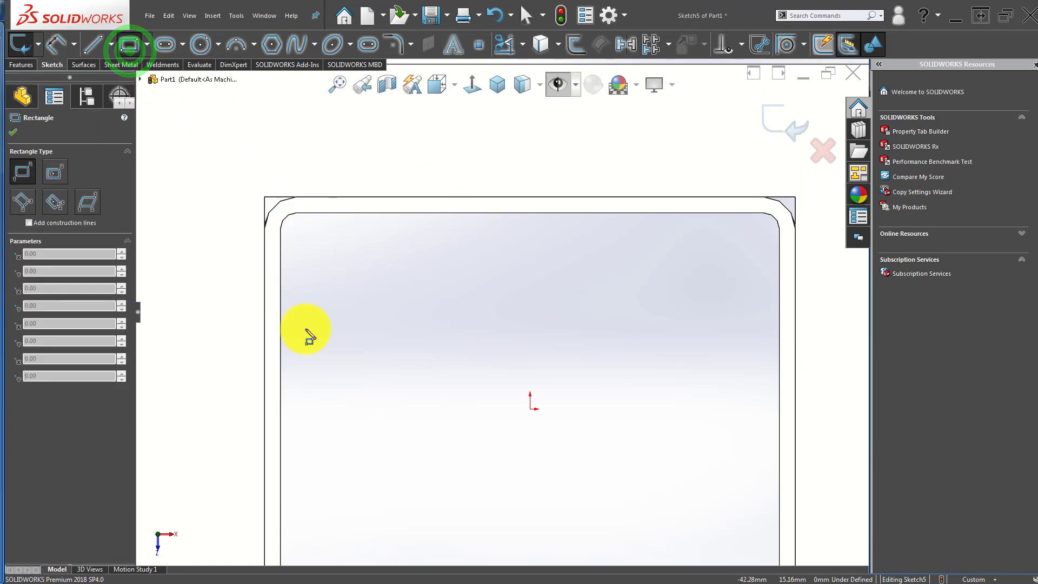
pyautogui.click(280, 306)
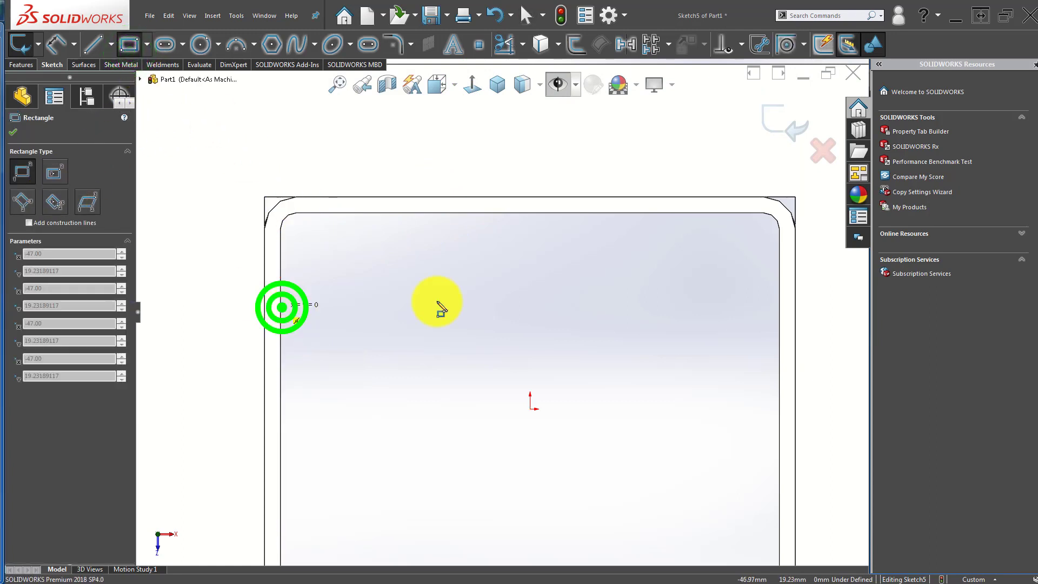
pyautogui.click(747, 212)
pyautogui.scroll(3, 508, 334)
pyautogui.scroll(-3, 659, 292)
pyautogui.press('Escape')
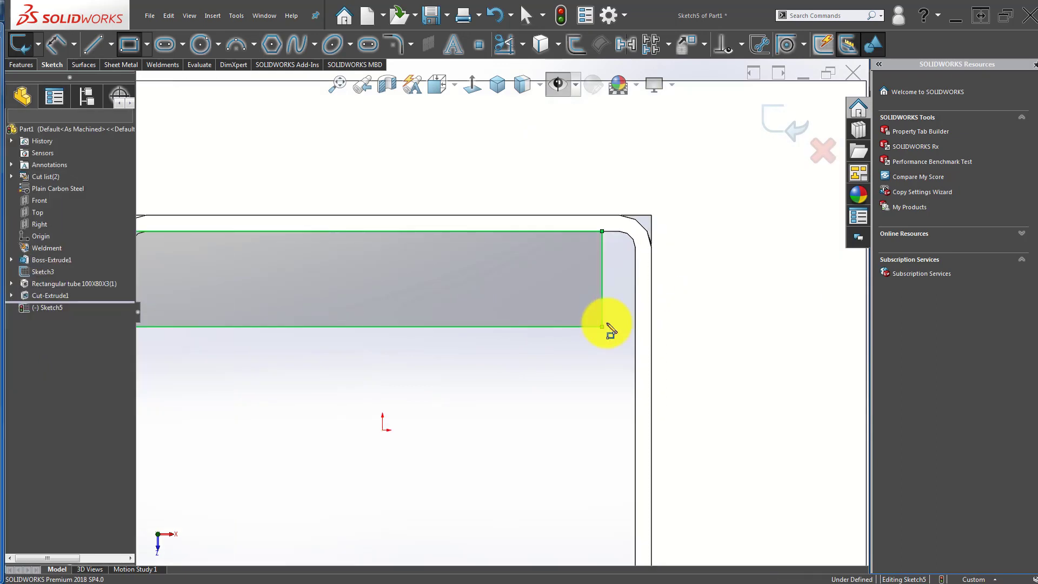
# - Stretch the sketched rectangle's right side out to the tube's right inner edge
pyautogui.moveTo(601, 327); pyautogui.dragTo(636, 327)
pyautogui.press('Escape')
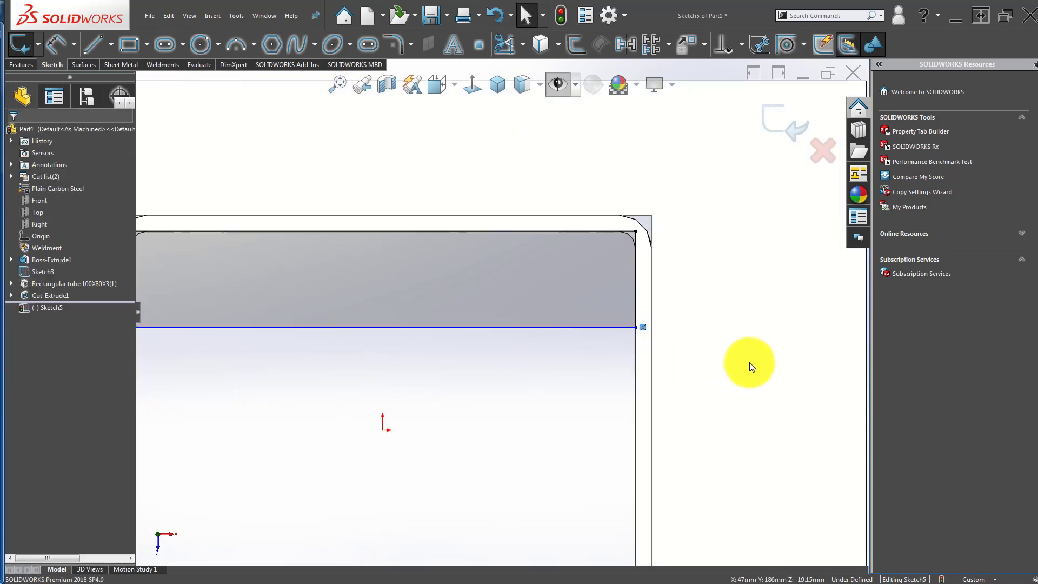
pyautogui.scroll(3, 497, 313)
pyautogui.scroll(-2, 384, 274)
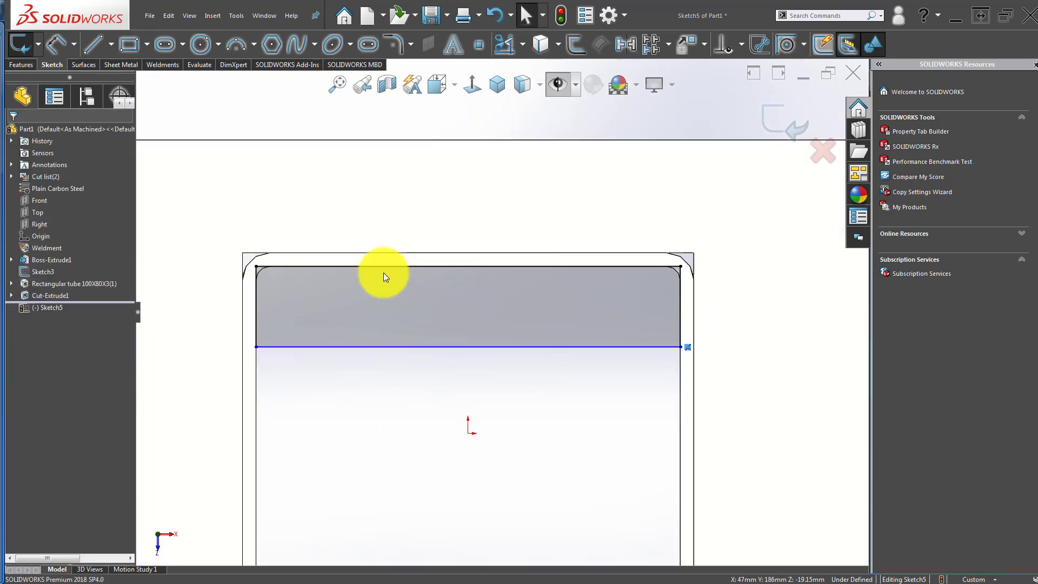
pyautogui.scroll(-3, 279, 281)
pyautogui.scroll(3, 235, 286)
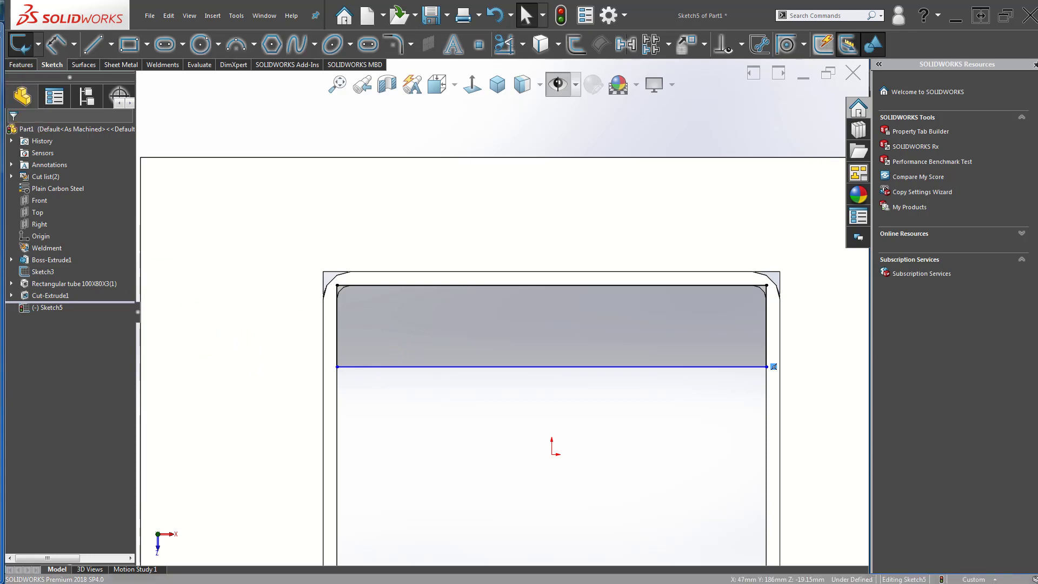
pyautogui.click(270, 219)
pyautogui.scroll(8, 333, 262)
pyautogui.click(190, 309)
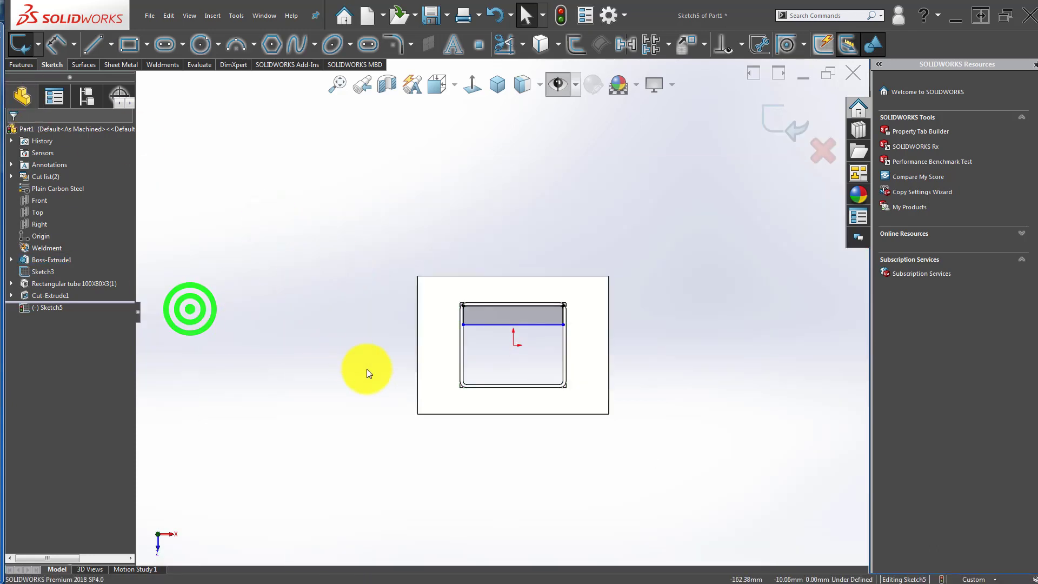
# - Draw a horizontal construction line about 83 mm long from the origin, extending right past the tube wall
pyautogui.click(100, 43)
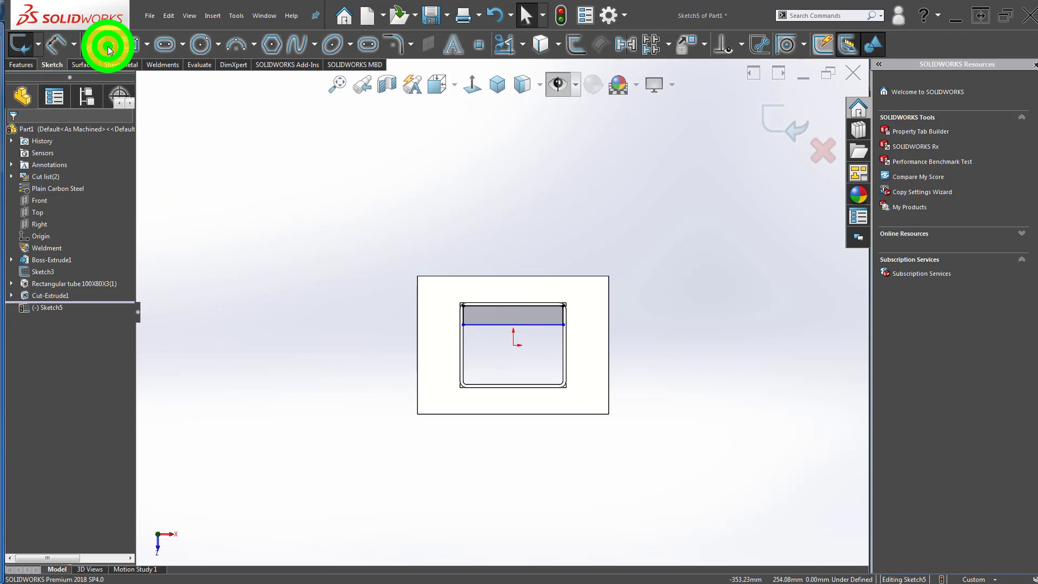
pyautogui.scroll(2, 608, 300)
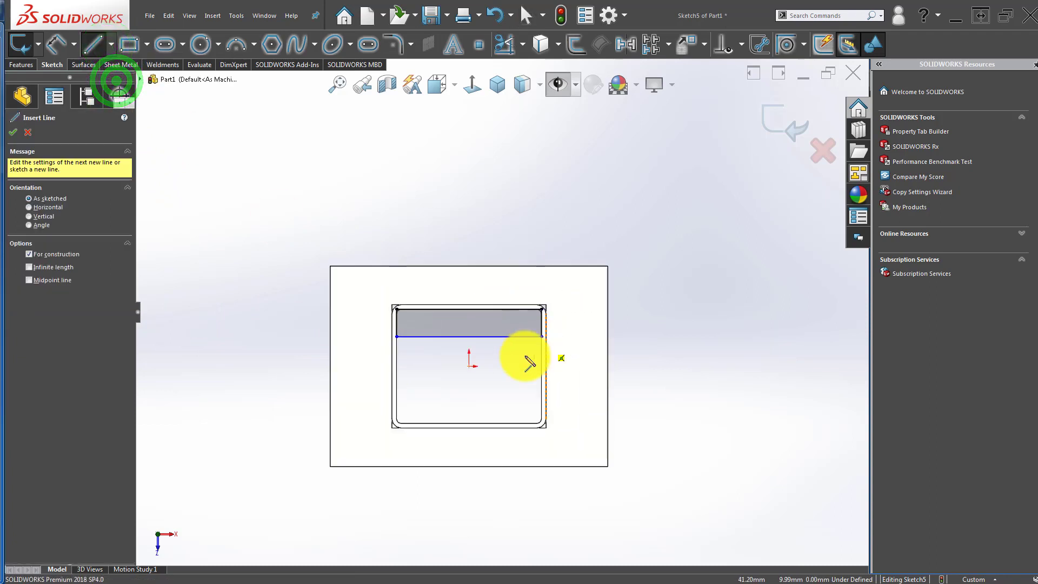
pyautogui.click(469, 366)
pyautogui.click(597, 364)
pyautogui.doubleClick(667, 350)
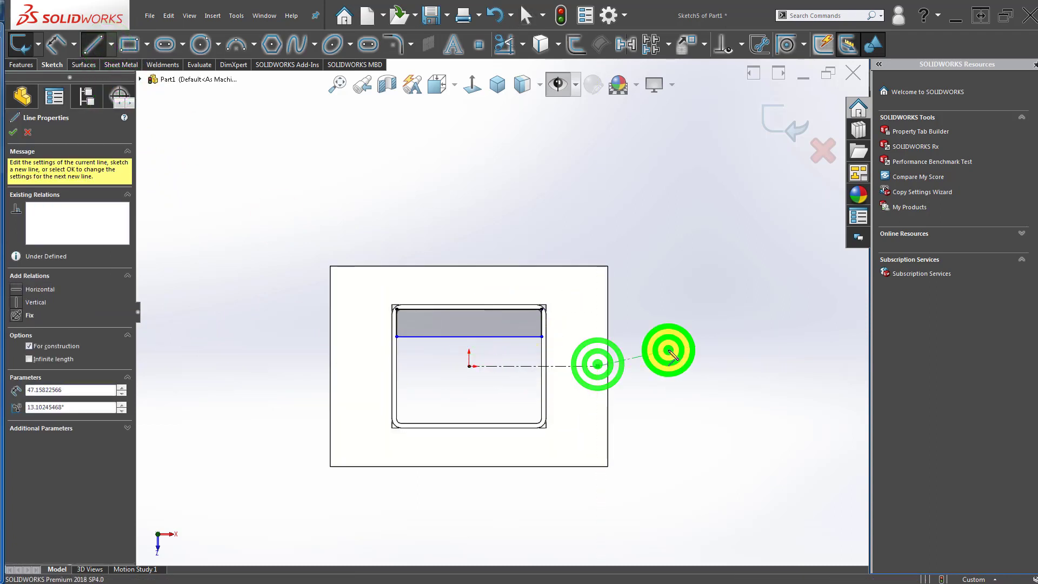
pyautogui.press('Escape')
# - Dimension the rectangle's lower edge symmetrically about the centreline as 35 mm and place the dimension clear of the tube
pyautogui.scroll(-3, 640, 402)
pyautogui.press('d')
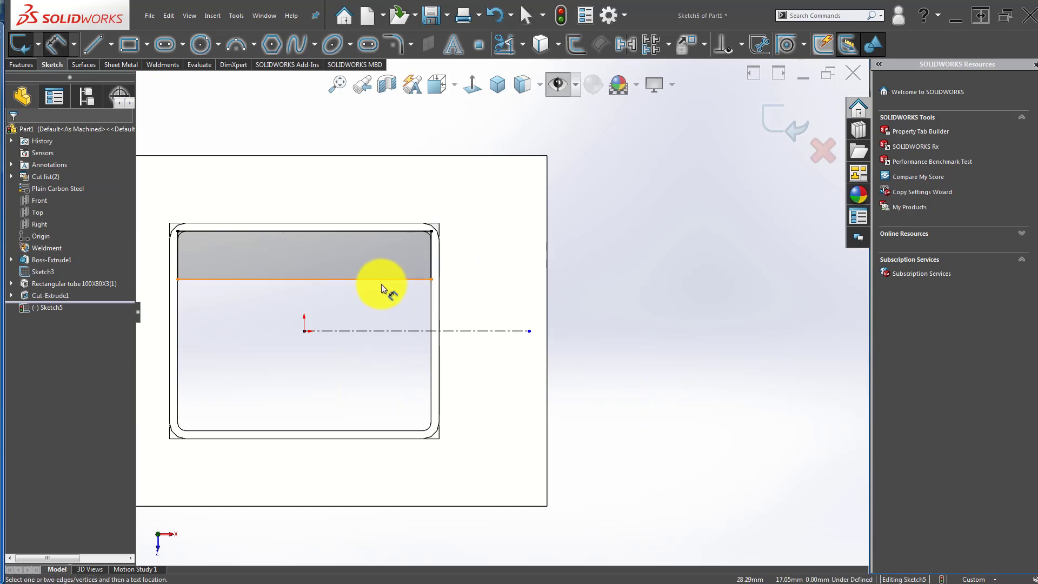
pyautogui.click(389, 332)
pyautogui.press('Escape')
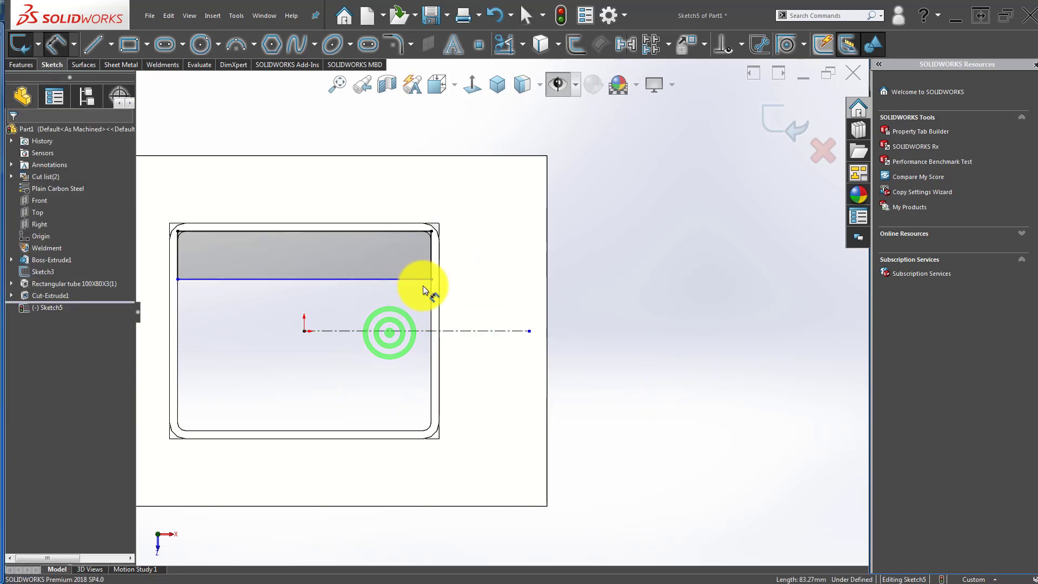
pyautogui.click(413, 278)
pyautogui.click(404, 330)
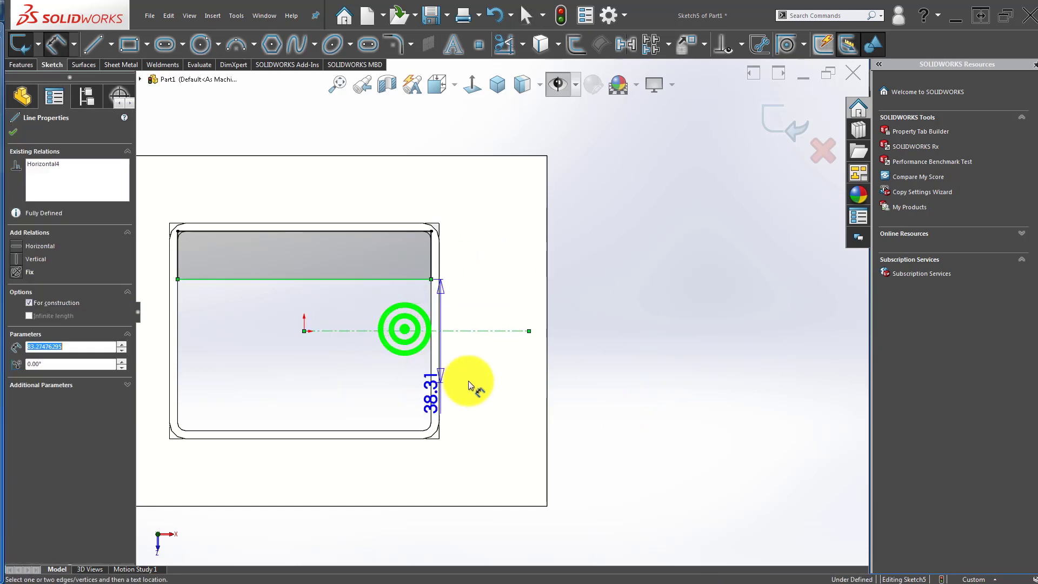
pyautogui.click(500, 356)
pyautogui.write('35')
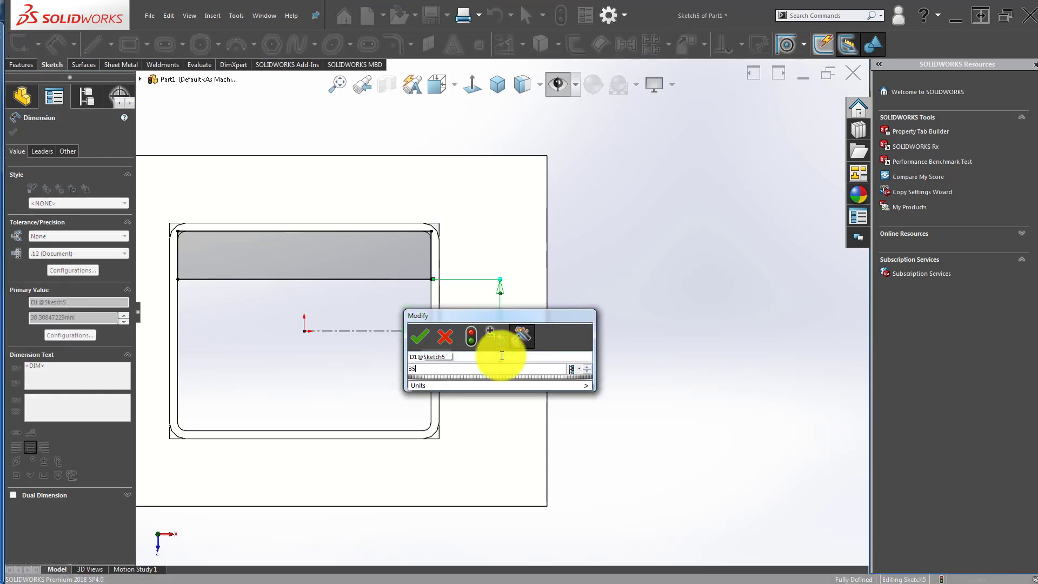
pyautogui.press('Return')
pyautogui.press('Escape')
pyautogui.moveTo(500, 355); pyautogui.dragTo(554, 359)
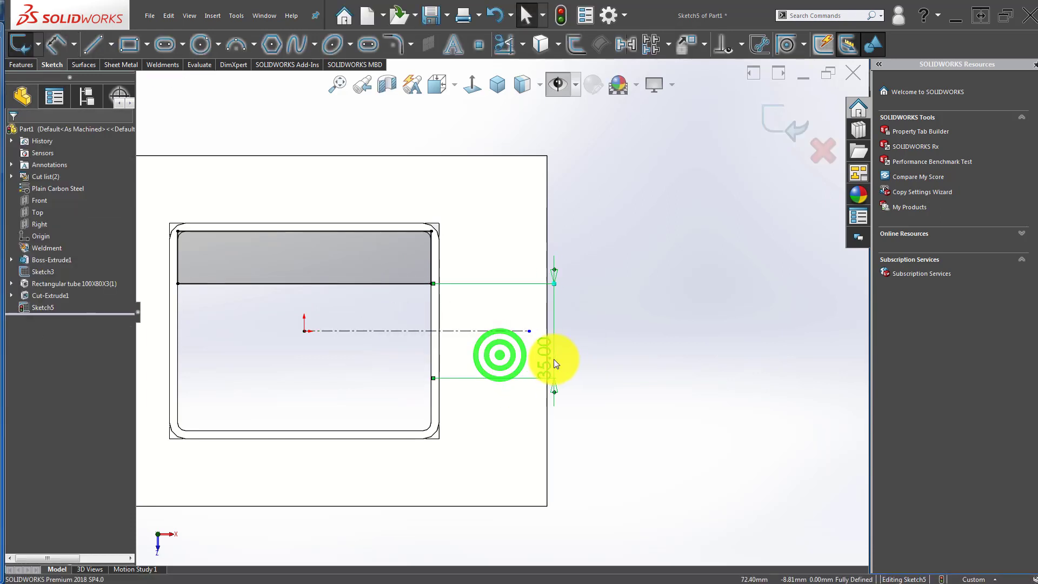
pyautogui.press('Delete')
pyautogui.click(639, 378)
pyautogui.hotkey('ctrl', 'z')
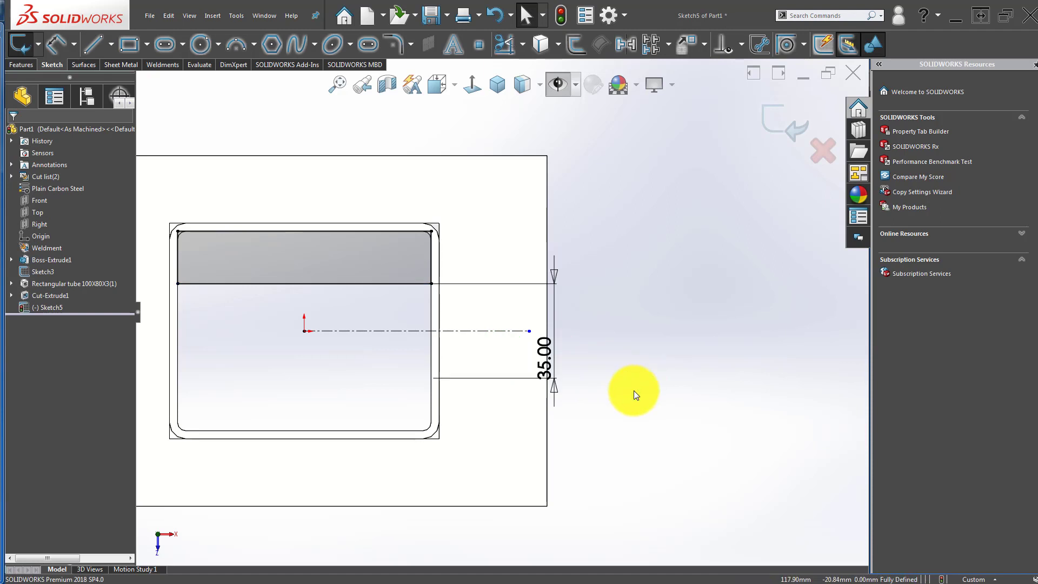
pyautogui.click(627, 389)
# - Add a 10 mm equal-distance sketch chamfer at the rectangle's upper left corner and enter 5 mm as the new chamfer distance
pyautogui.press('f')
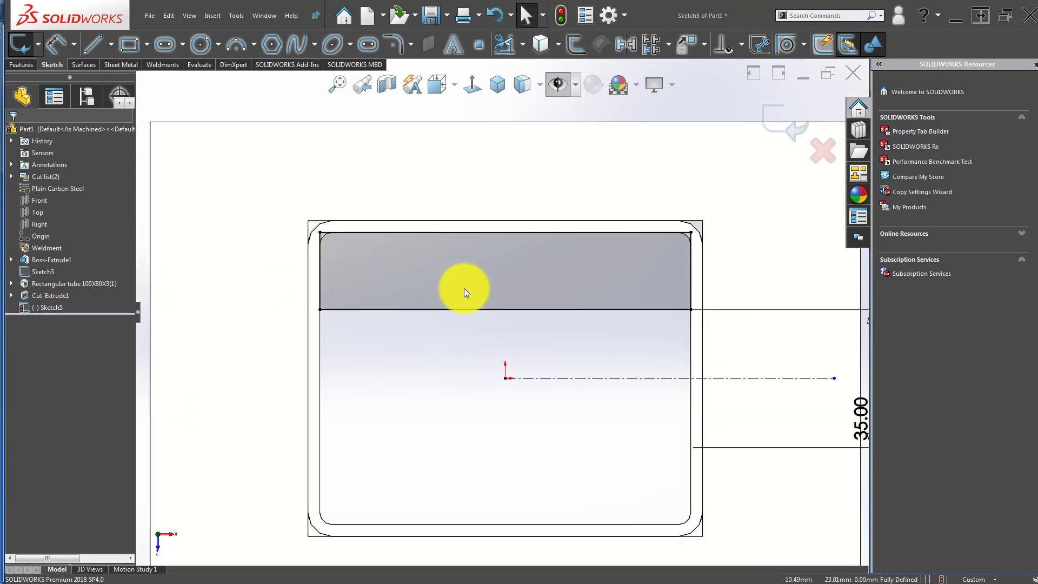
pyautogui.click(409, 48)
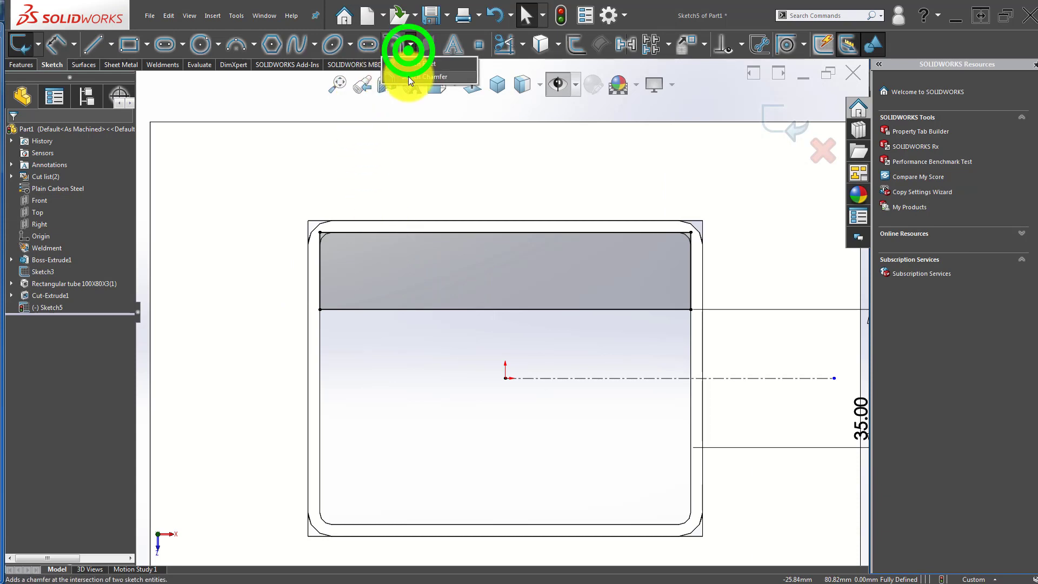
pyautogui.click(408, 76)
pyautogui.click(319, 232)
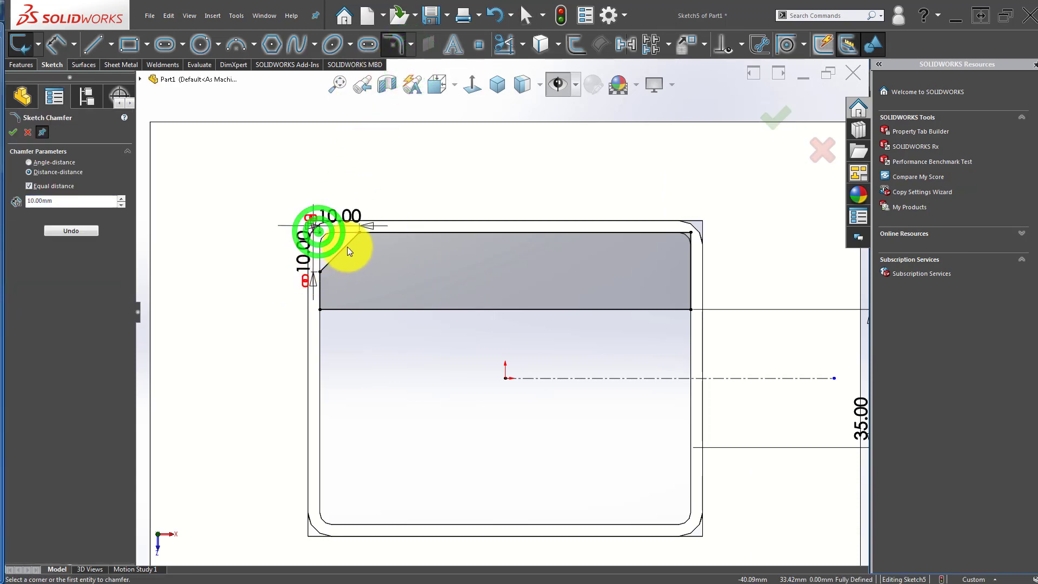
pyautogui.doubleClick(70, 203)
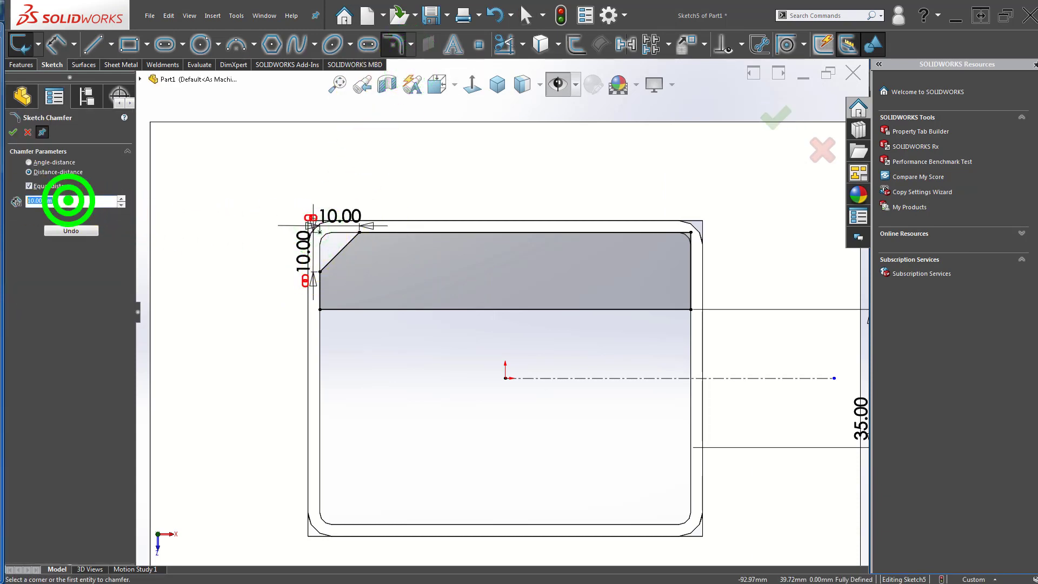
pyautogui.write('5')
pyautogui.press('Return')
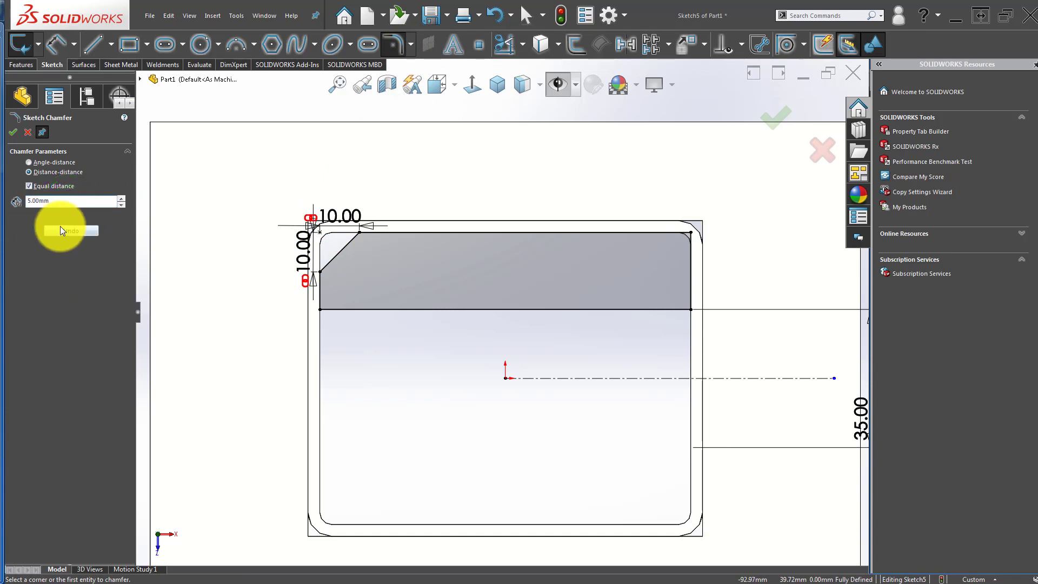
pyautogui.click(65, 250)
pyautogui.click(14, 132)
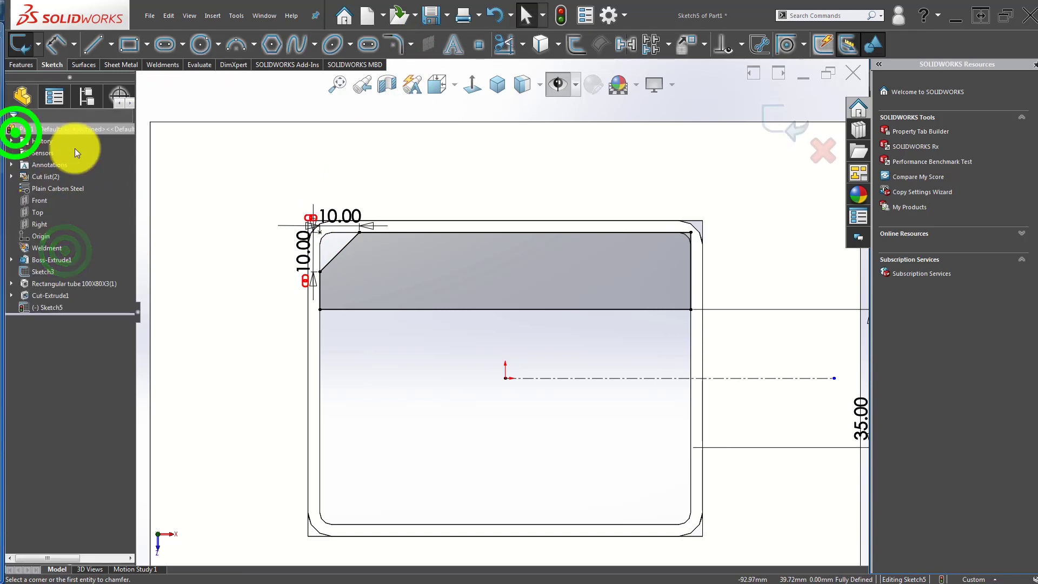
# - Set the upper left chamfer's distance to 5 mm and reposition its horizontal dimension above the tube
pyautogui.click(331, 216)
pyautogui.click(331, 217)
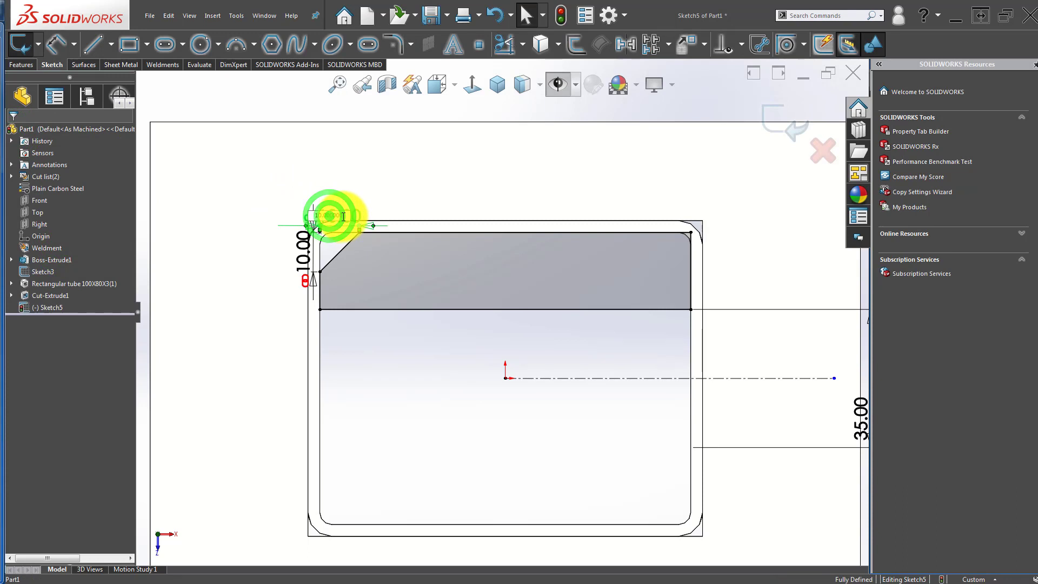
pyautogui.write('5')
pyautogui.press('Return')
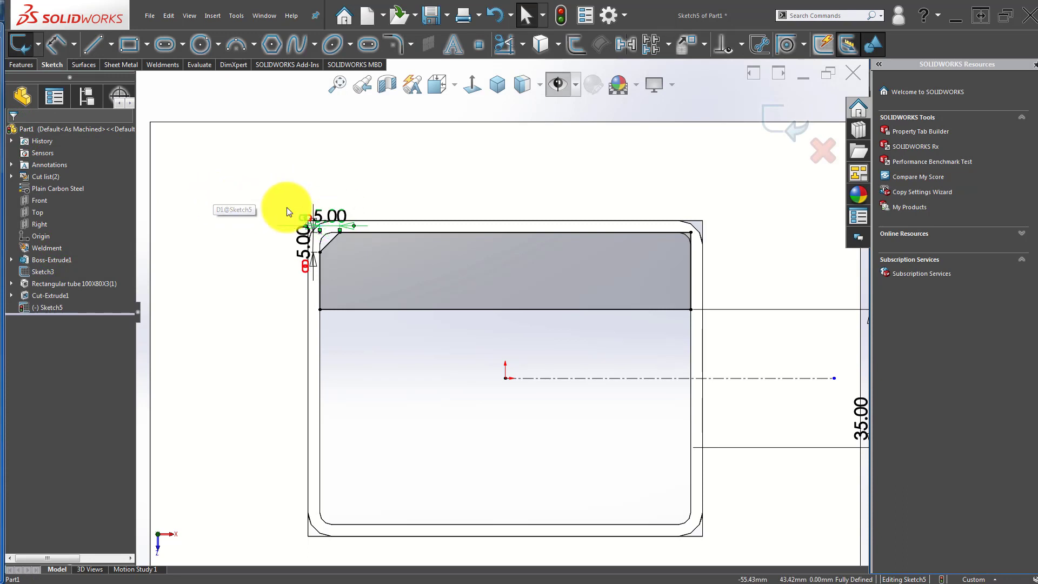
pyautogui.click(199, 320)
pyautogui.scroll(-2, 357, 243)
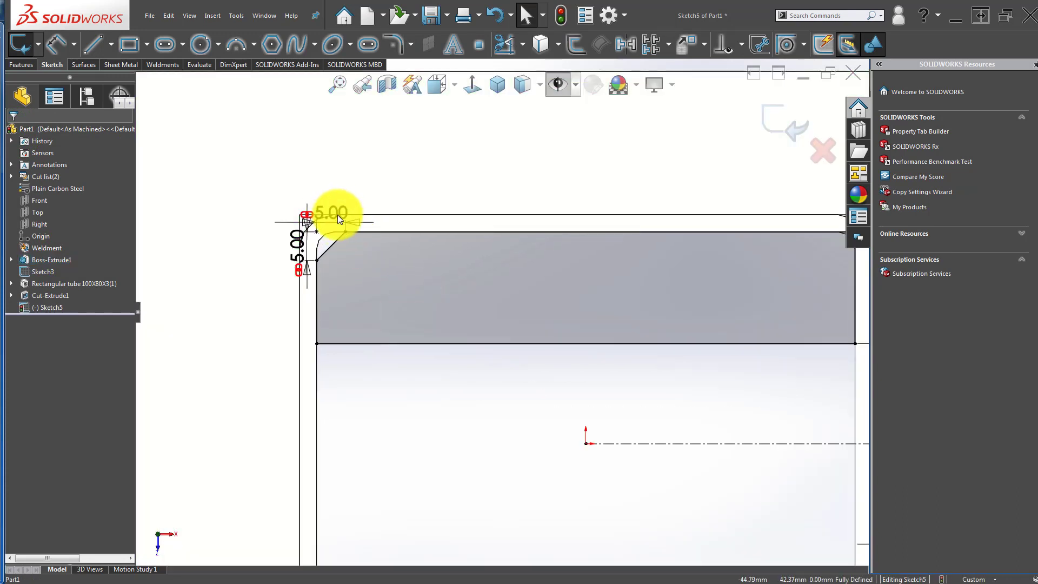
pyautogui.moveTo(338, 213); pyautogui.dragTo(378, 157)
pyautogui.scroll(3, 514, 259)
pyautogui.scroll(-3, 742, 275)
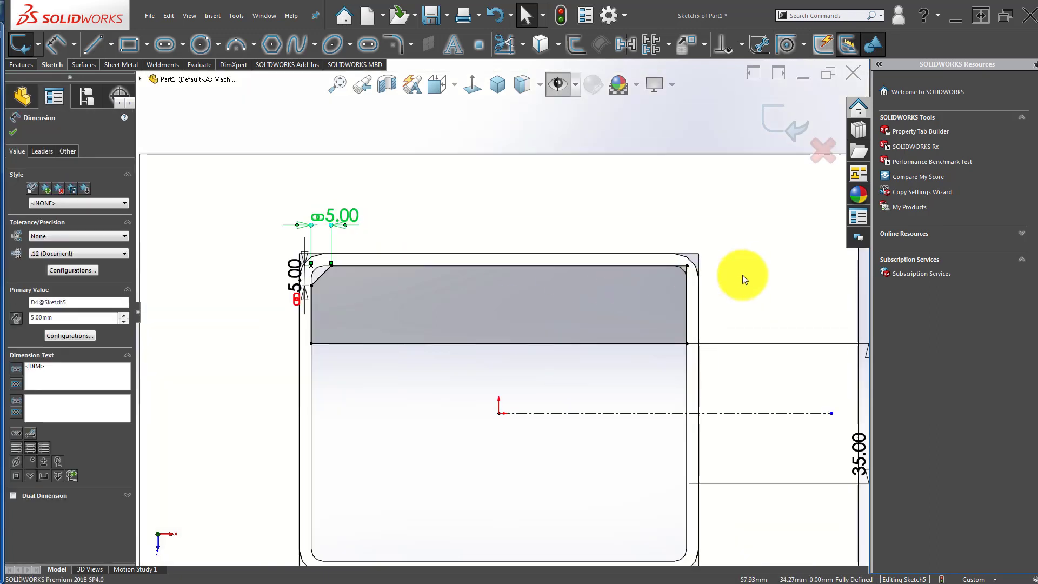
pyautogui.press('Escape')
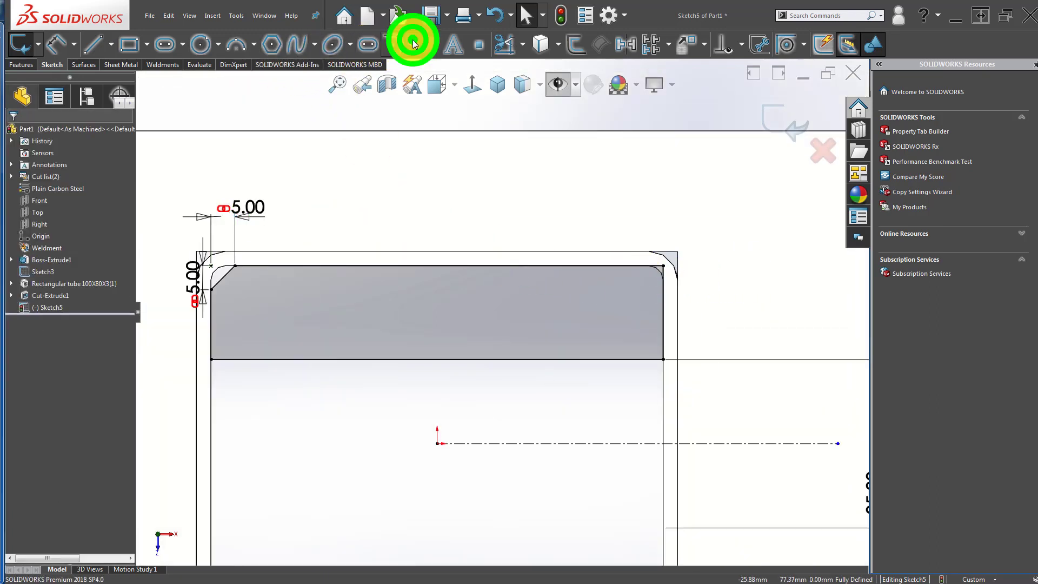
# - Add a 5 mm equal-distance sketch chamfer at the rectangle's upper right corner
pyautogui.click(413, 43)
pyautogui.click(417, 84)
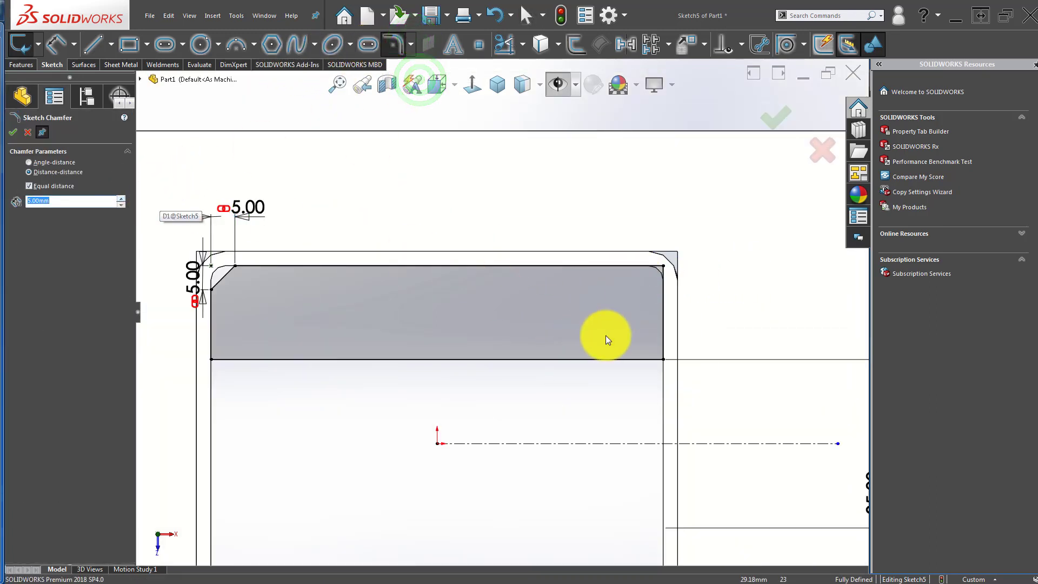
pyautogui.click(663, 267)
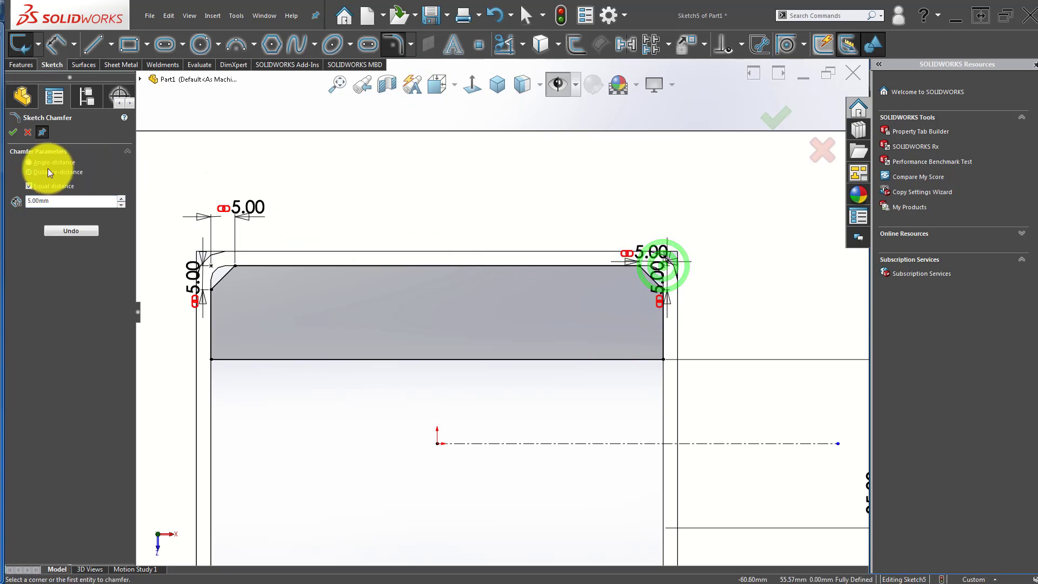
pyautogui.click(12, 132)
pyautogui.scroll(3, 437, 313)
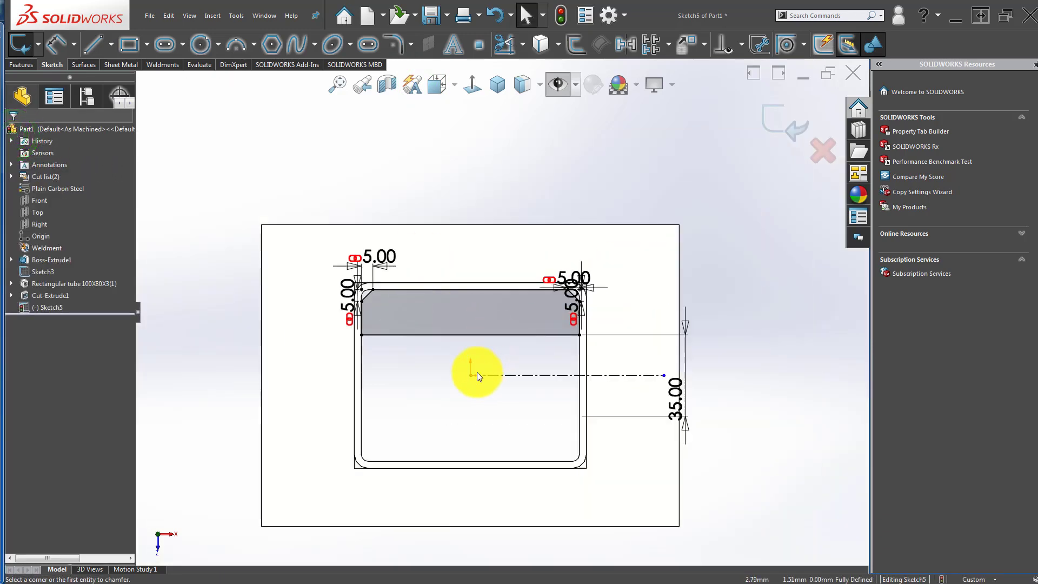
# - Mirror the whole chamfered rectangle about the horizontal construction line, keeping the original
pyautogui.click(626, 43)
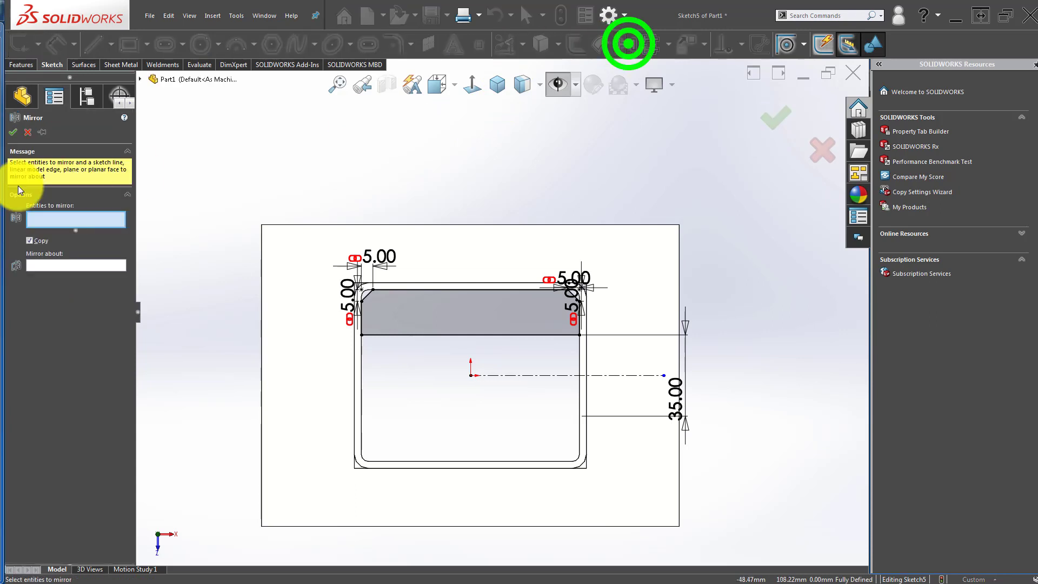
pyautogui.click(70, 220)
pyautogui.moveTo(280, 253); pyautogui.dragTo(625, 351)
pyautogui.click(35, 327)
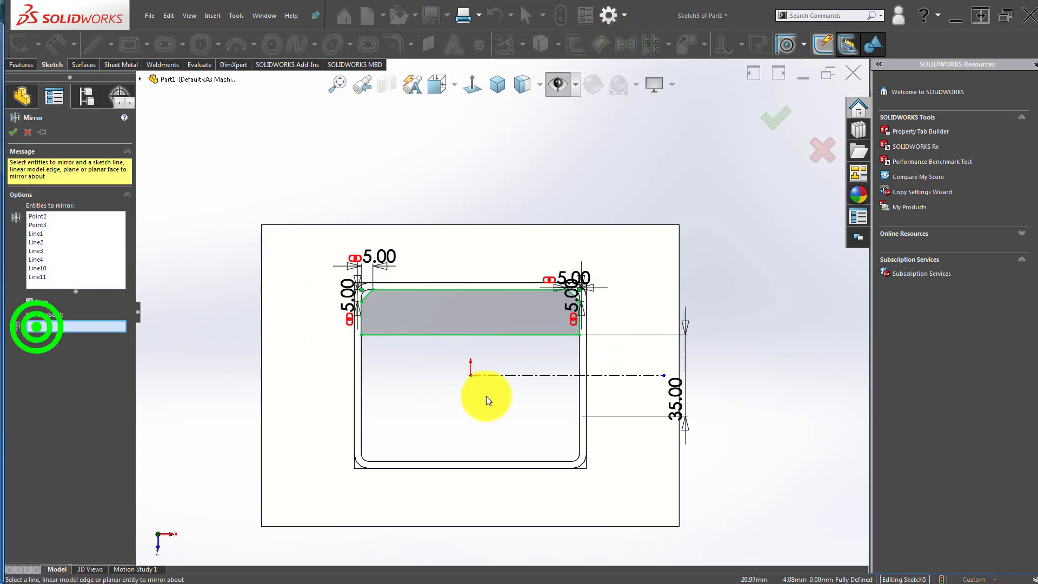
pyautogui.click(528, 375)
pyautogui.click(772, 118)
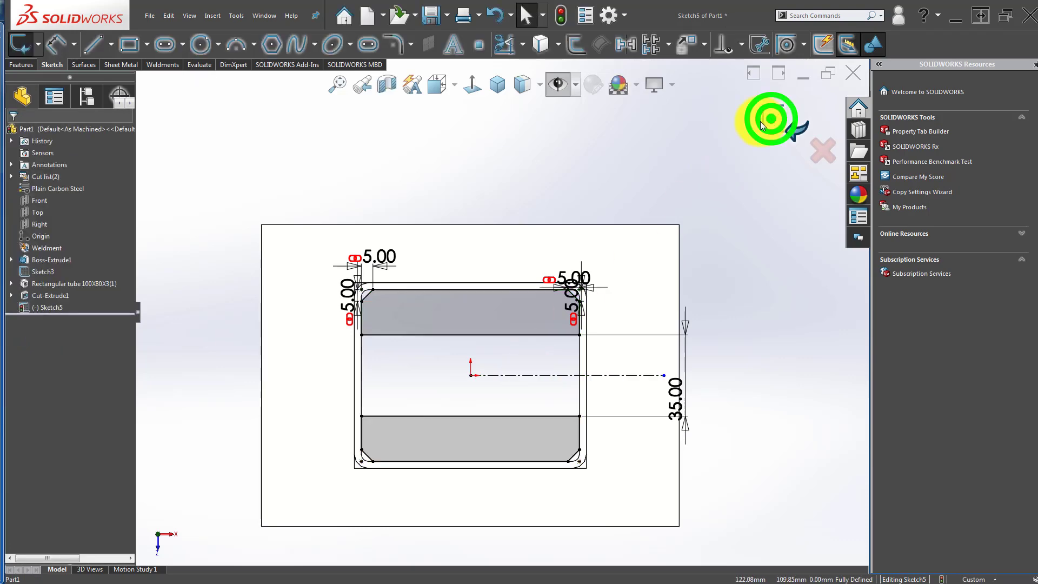
# - Extrude both chamfered profiles 5 mm blind, reversed down into the tube, without merging the result
pyautogui.click(688, 151)
pyautogui.moveTo(374, 501)
pyautogui.mouseDown(button='middle')
pyautogui.moveTo(387, 382)
pyautogui.moveTo(445, 189)
pyautogui.mouseUp(button='middle')
pyautogui.click(20, 64)
pyautogui.click(21, 44)
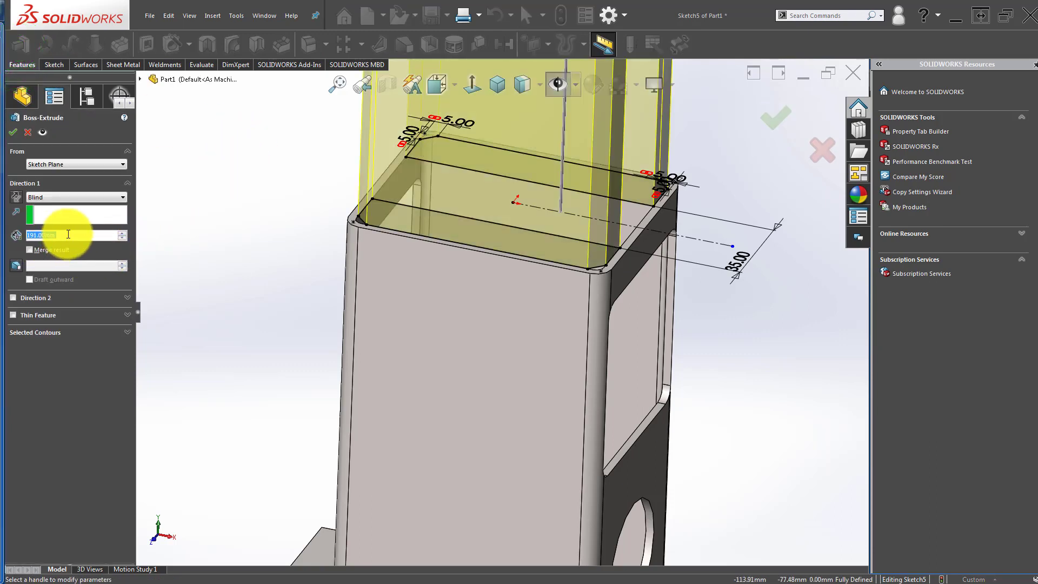
pyautogui.write('5')
pyautogui.press('Return')
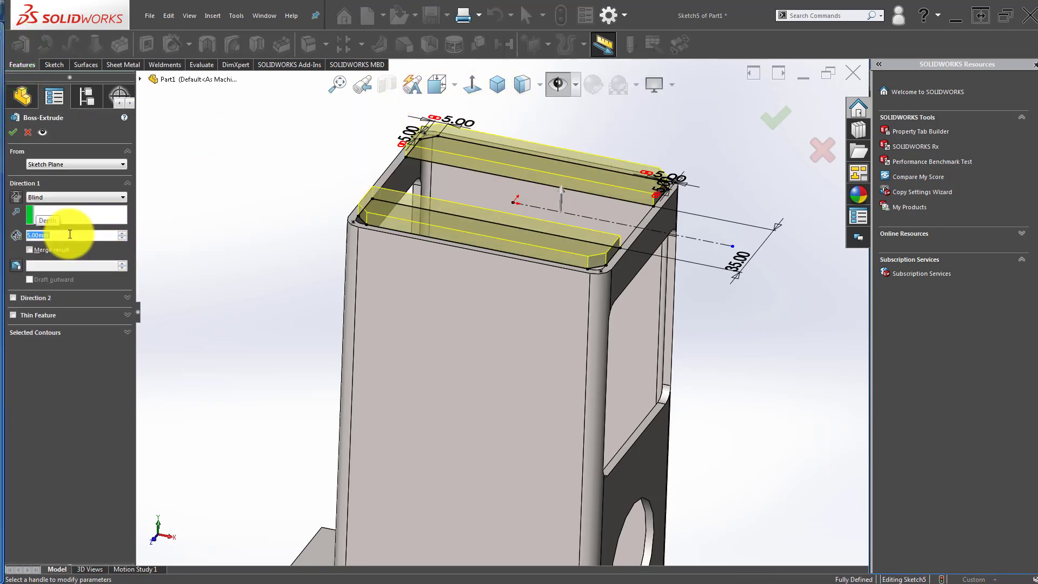
pyautogui.click(17, 196)
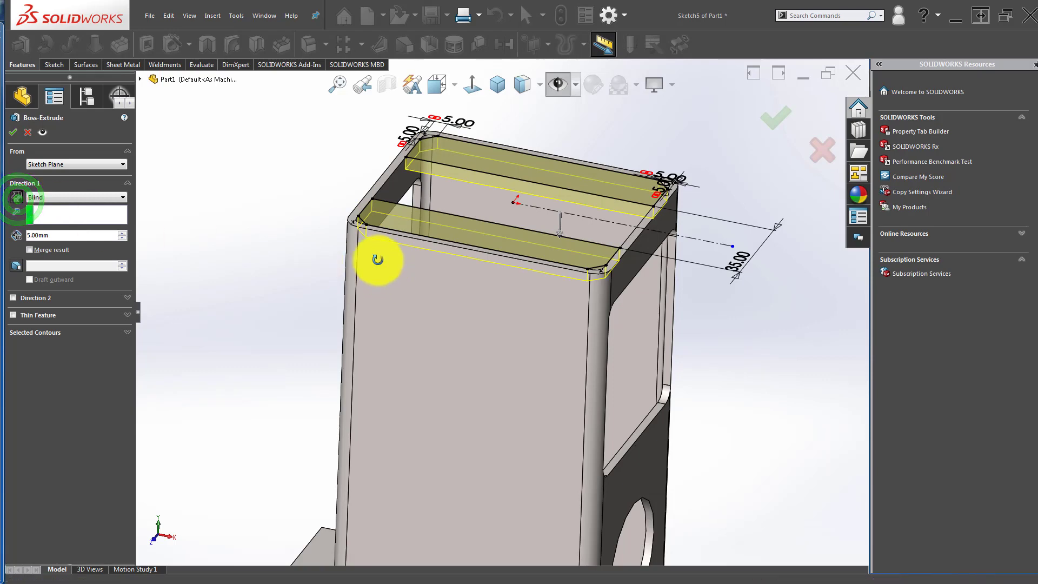
pyautogui.moveTo(378, 259); pyautogui.dragTo(374, 255, button='middle')
pyautogui.click(776, 115)
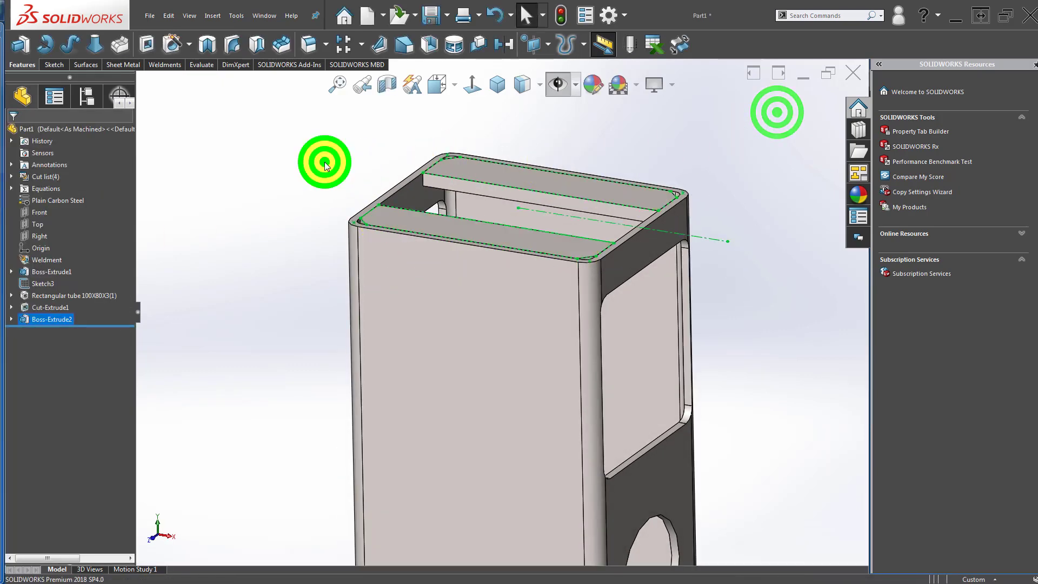
# - Edit the plates' extrusion sketch and delete the mirrored chamfered profile, keeping a single plate inside the tube's upper end
pyautogui.moveTo(324, 161)
pyautogui.mouseDown(button='middle')
pyautogui.moveTo(406, 283)
pyautogui.moveTo(476, 262)
pyautogui.moveTo(501, 222)
pyautogui.moveTo(361, 315)
pyautogui.mouseUp(button='middle')
pyautogui.click(501, 222)
pyautogui.click(359, 313)
pyautogui.moveTo(491, 298); pyautogui.dragTo(460, 296, button='middle')
pyautogui.click(52, 320)
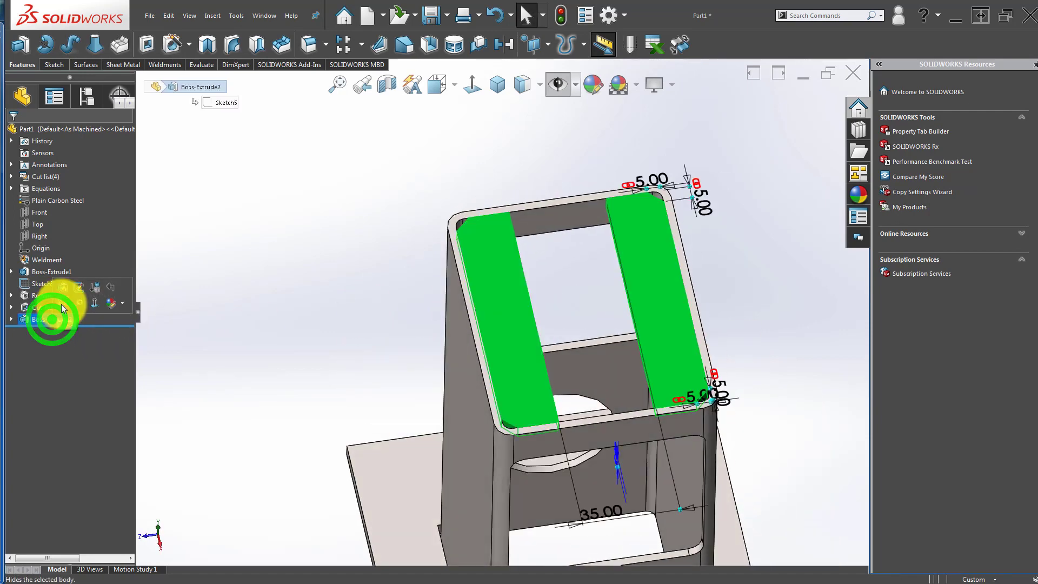
pyautogui.click(76, 292)
pyautogui.click(328, 308)
pyautogui.moveTo(391, 142); pyautogui.dragTo(575, 498)
pyautogui.press('Escape')
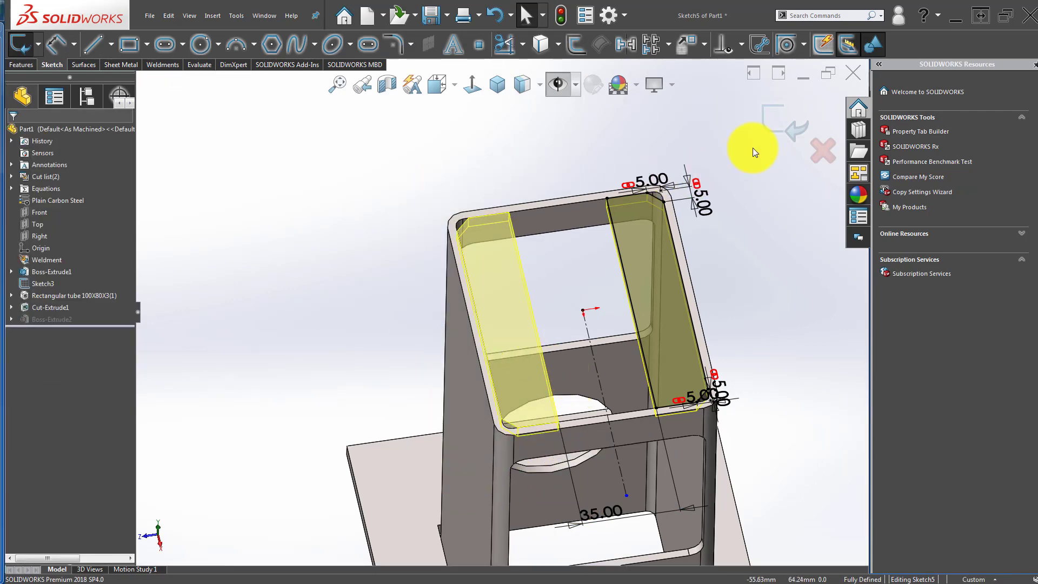
pyautogui.click(777, 114)
# - Start a sketch on the remaining plate's upper face and draw a horizontal line about 64 mm long across it
pyautogui.click(643, 215)
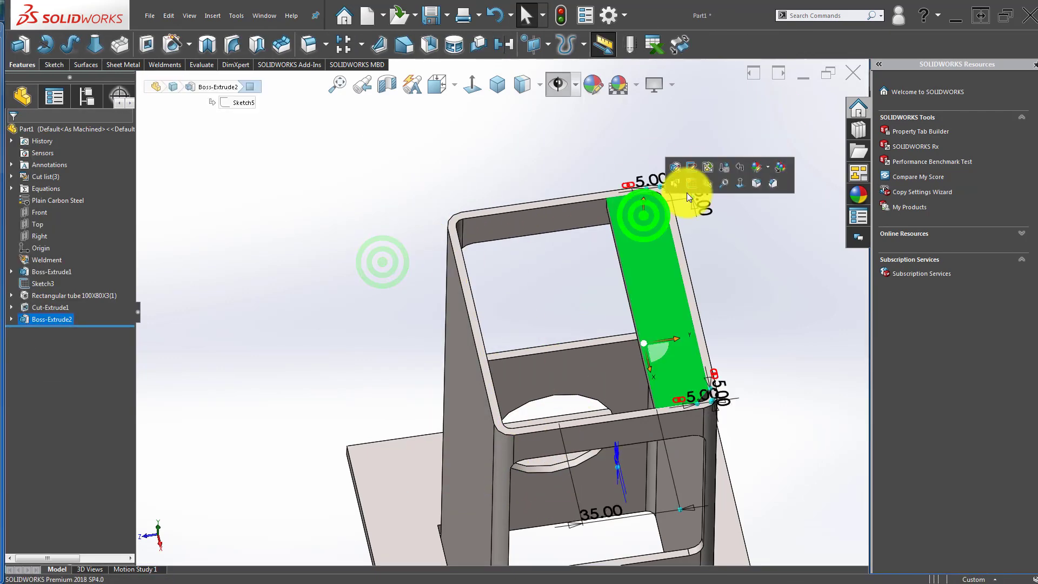
pyautogui.click(690, 187)
pyautogui.click(476, 157)
pyautogui.click(471, 85)
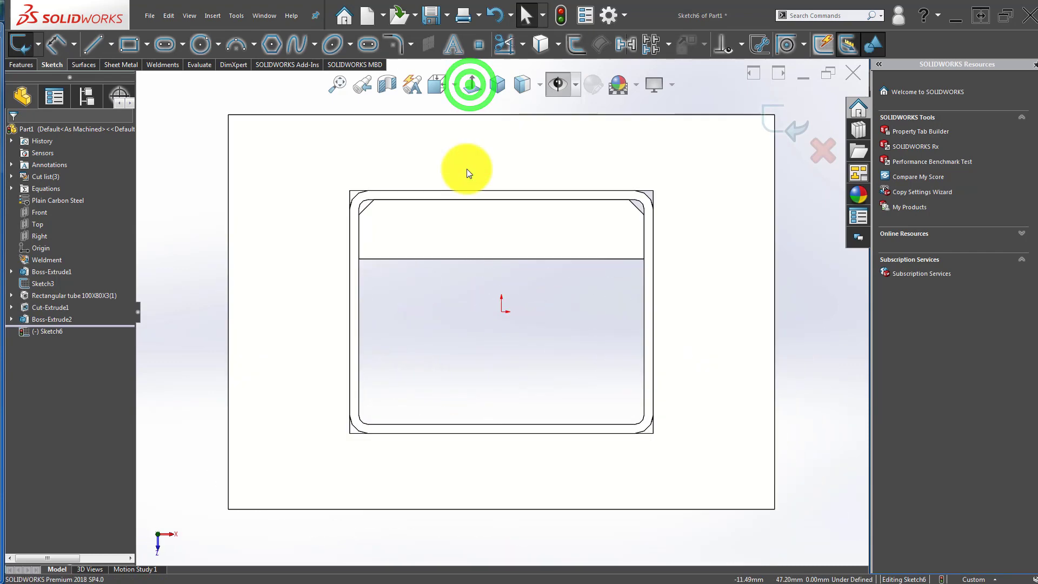
pyautogui.click(222, 210)
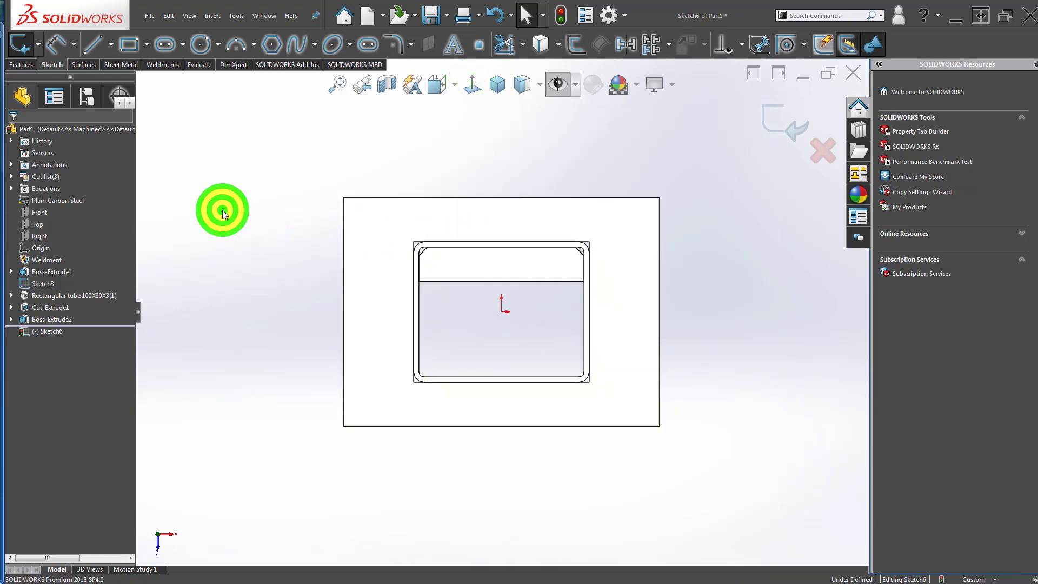
pyautogui.click(93, 43)
pyautogui.click(444, 261)
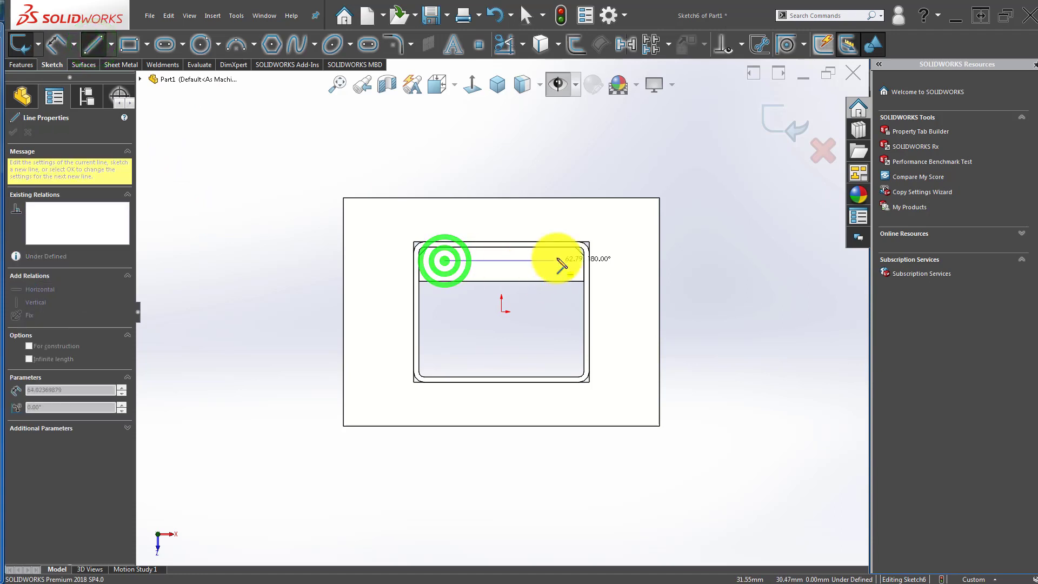
pyautogui.click(557, 260)
pyautogui.doubleClick(495, 279)
# - Connect the origin to the horizontal line's midpoint with a vertical line and convert it to construction geometry
pyautogui.click(500, 312)
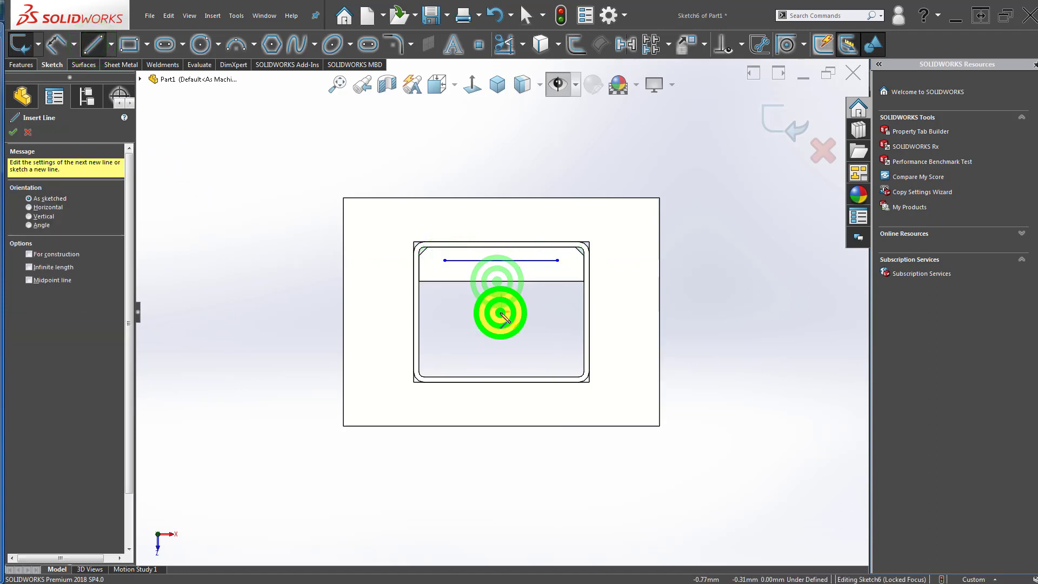
pyautogui.click(501, 261)
pyautogui.doubleClick(502, 276)
pyautogui.press('Escape')
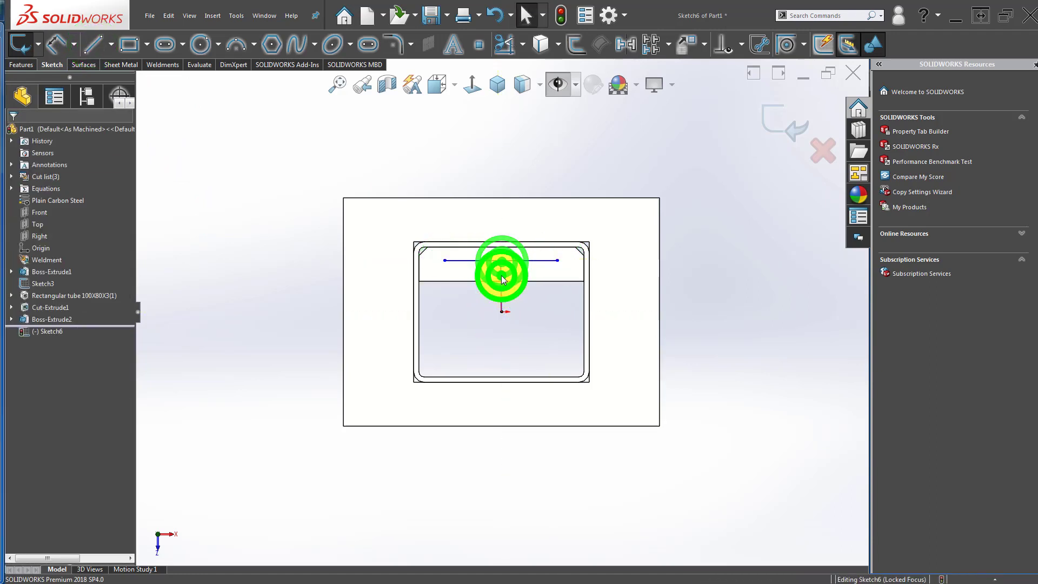
pyautogui.click(501, 275)
pyautogui.click(550, 222)
pyautogui.click(519, 150)
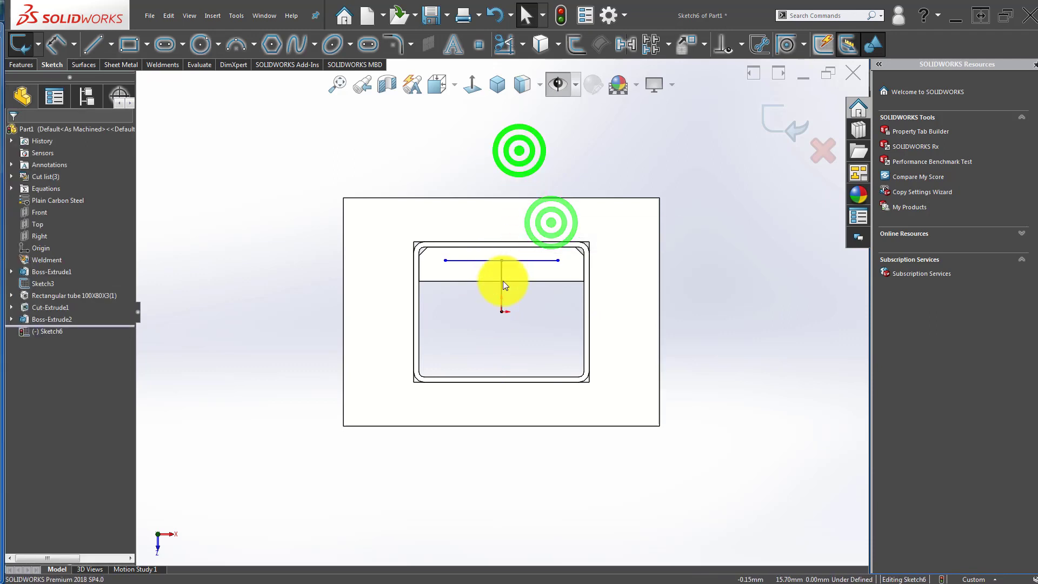
pyautogui.click(500, 275)
pyautogui.click(550, 246)
pyautogui.click(442, 189)
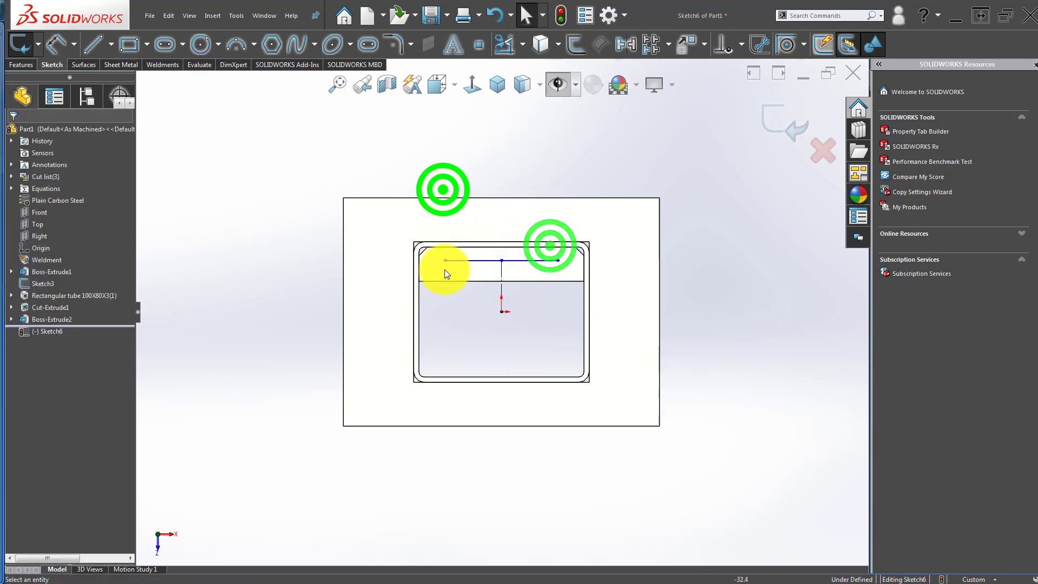
# - Draw a horizontal construction line about 106 mm long from the origin past the base plate's edge
pyautogui.click(111, 43)
pyautogui.click(109, 77)
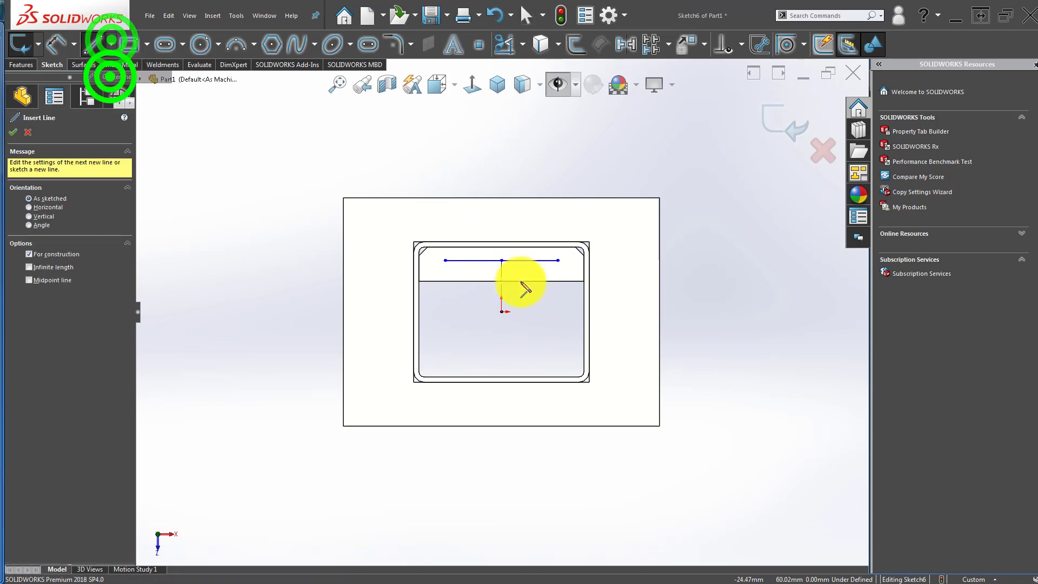
pyautogui.click(501, 311)
pyautogui.click(688, 312)
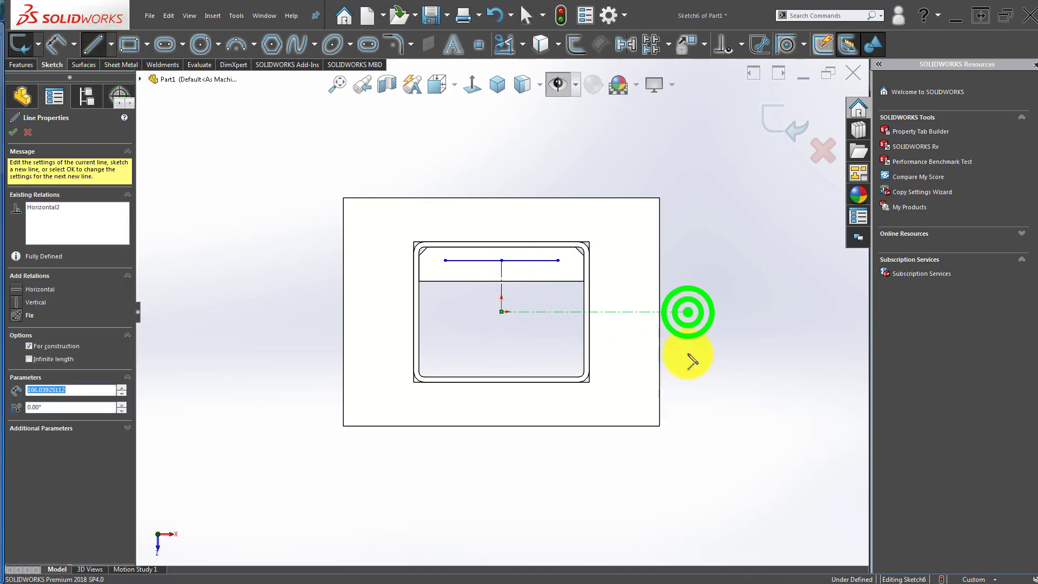
pyautogui.doubleClick(693, 383)
pyautogui.press('Escape')
pyautogui.click(664, 452)
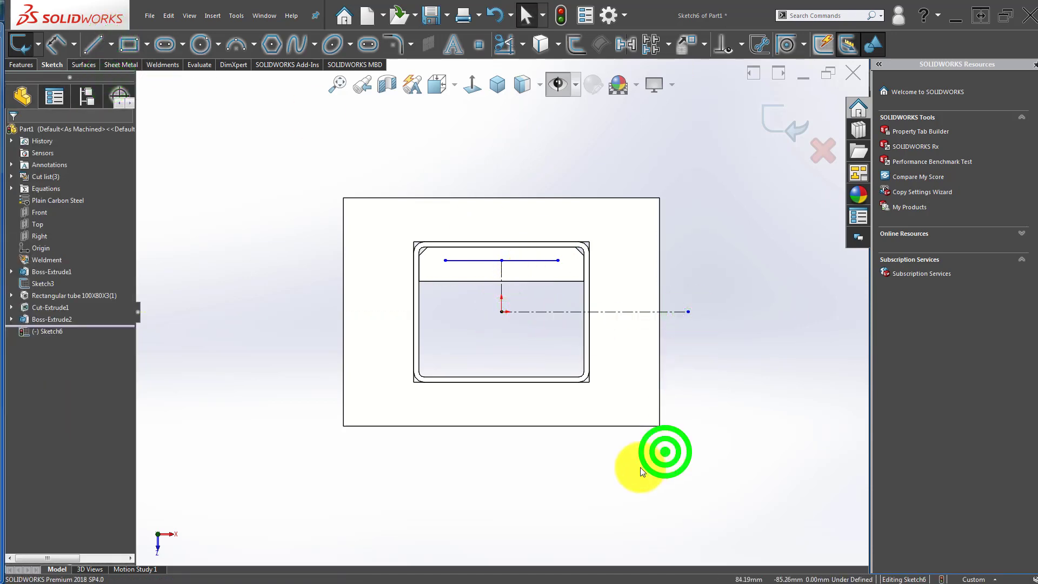
# - Dimension the horizontal line on the plate and set its length to 50 mm
pyautogui.scroll(-2, 525, 278)
pyautogui.click(530, 262)
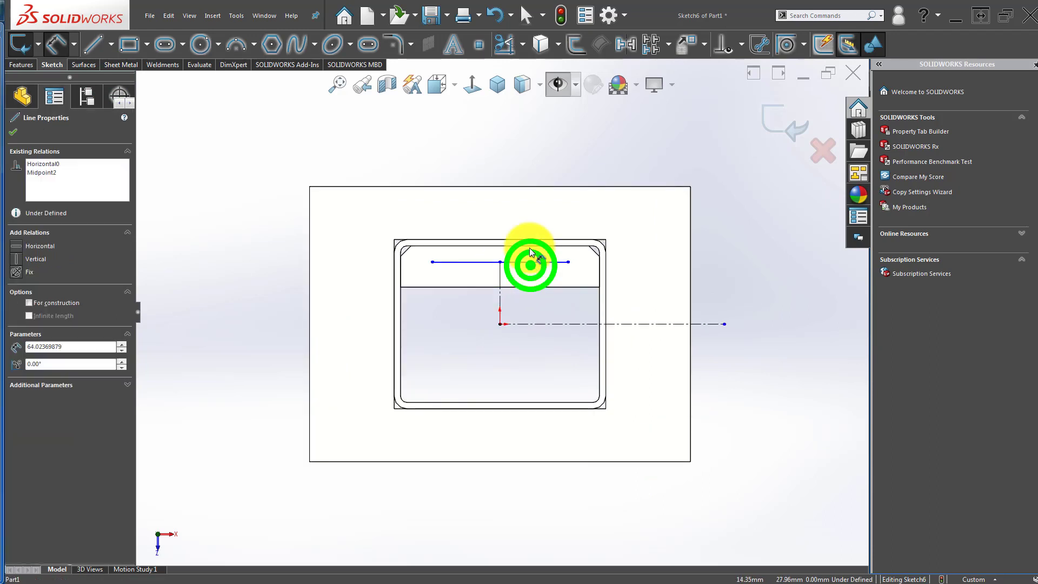
pyautogui.click(514, 192)
pyautogui.write('50')
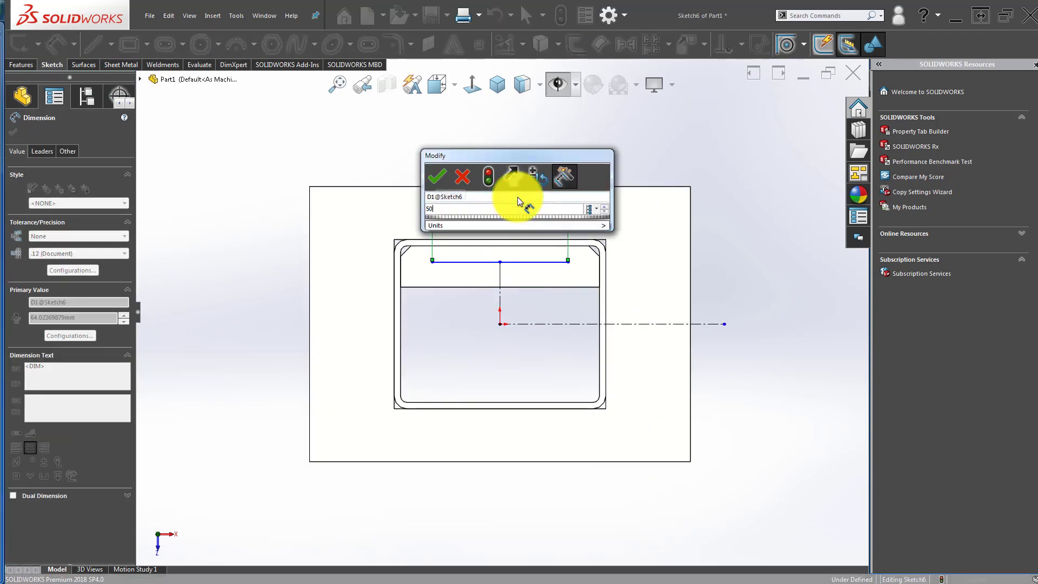
pyautogui.press('Return')
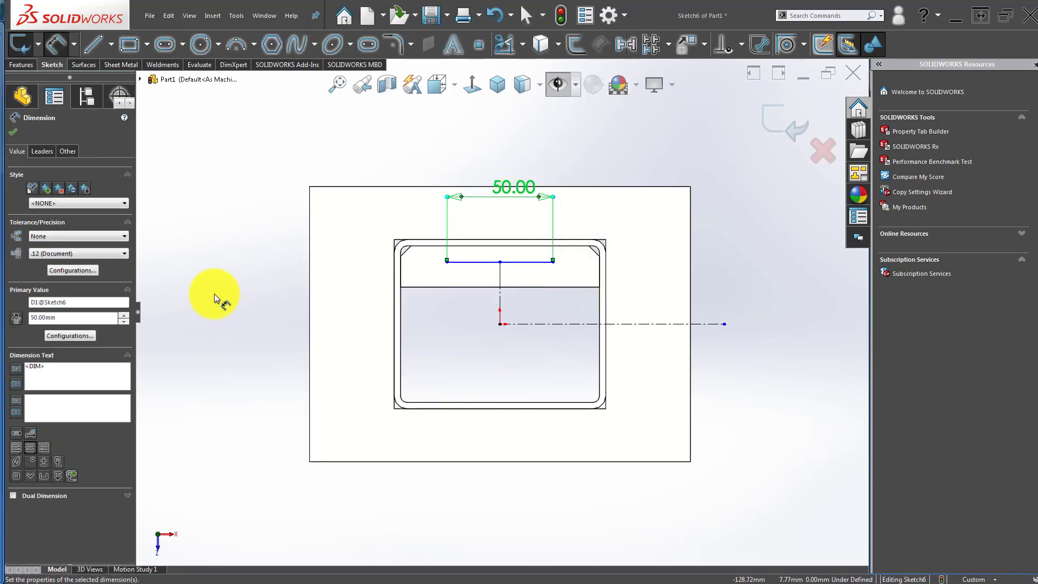
pyautogui.click(214, 299)
# - Set a 60 mm doubled distance from the plate line across the horizontal construction line, and exit the sketch
pyautogui.click(527, 261)
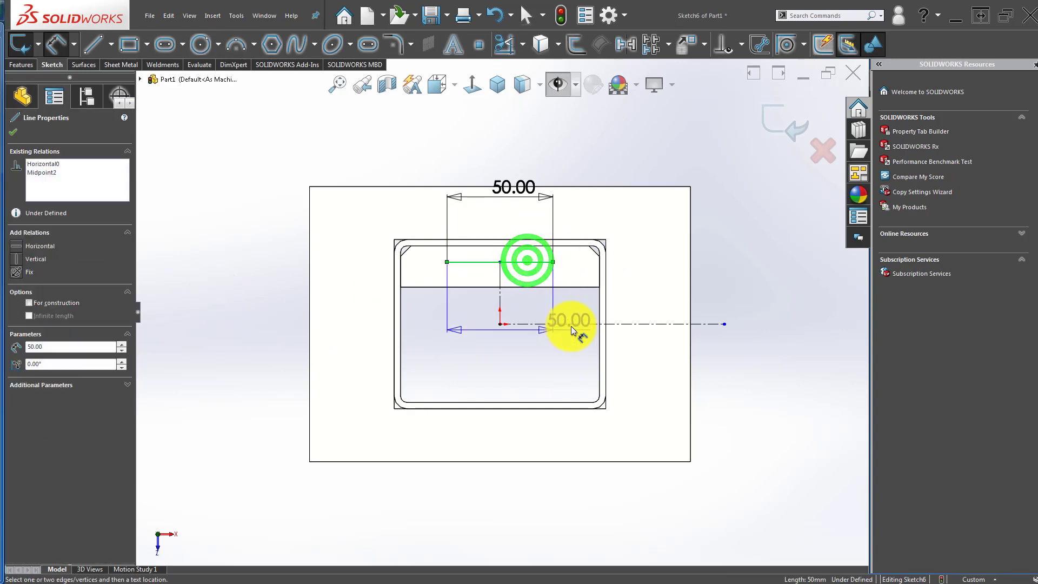
pyautogui.click(569, 324)
pyautogui.click(669, 349)
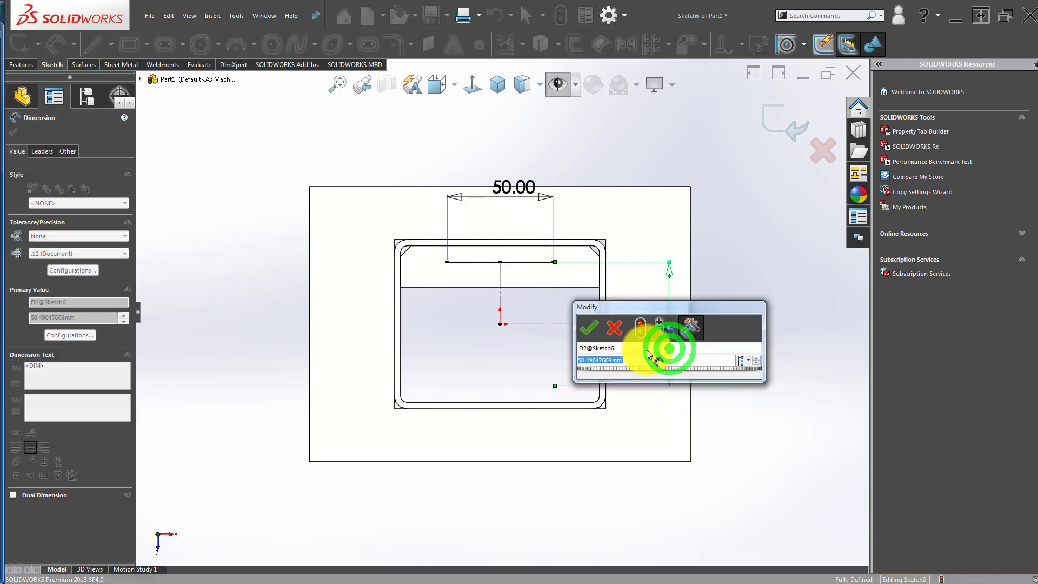
pyautogui.write('60')
pyautogui.press('Return')
pyautogui.click(261, 327)
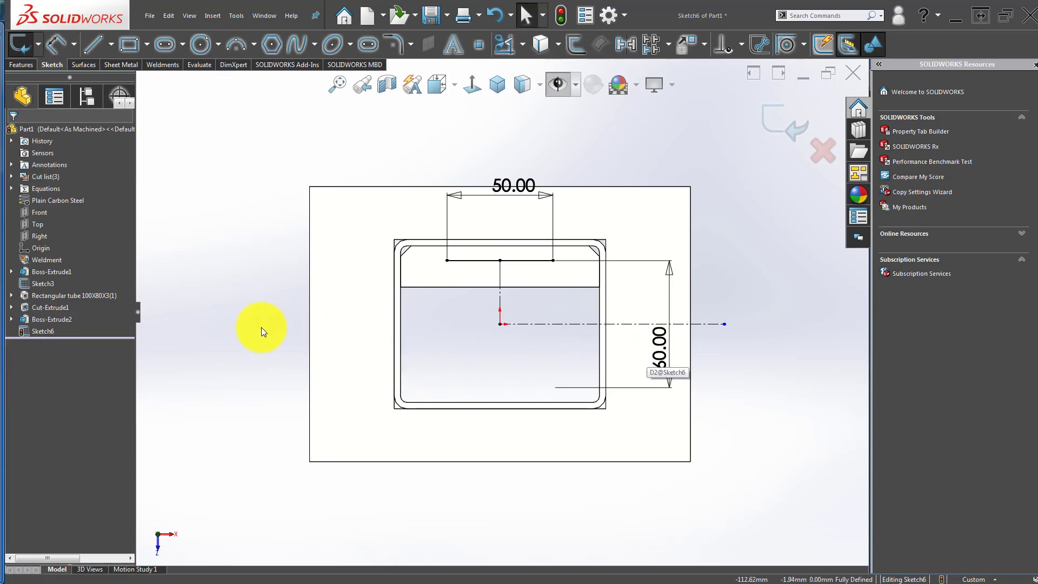
pyautogui.moveTo(505, 304)
pyautogui.mouseDown(button='middle')
pyautogui.moveTo(517, 204)
pyautogui.moveTo(453, 140)
pyautogui.moveTo(459, 167)
pyautogui.mouseUp(button='middle')
pyautogui.scroll(3, 509, 167)
pyautogui.scroll(-3, 513, 173)
pyautogui.moveTo(489, 255); pyautogui.dragTo(527, 240, button='middle')
pyautogui.click(773, 115)
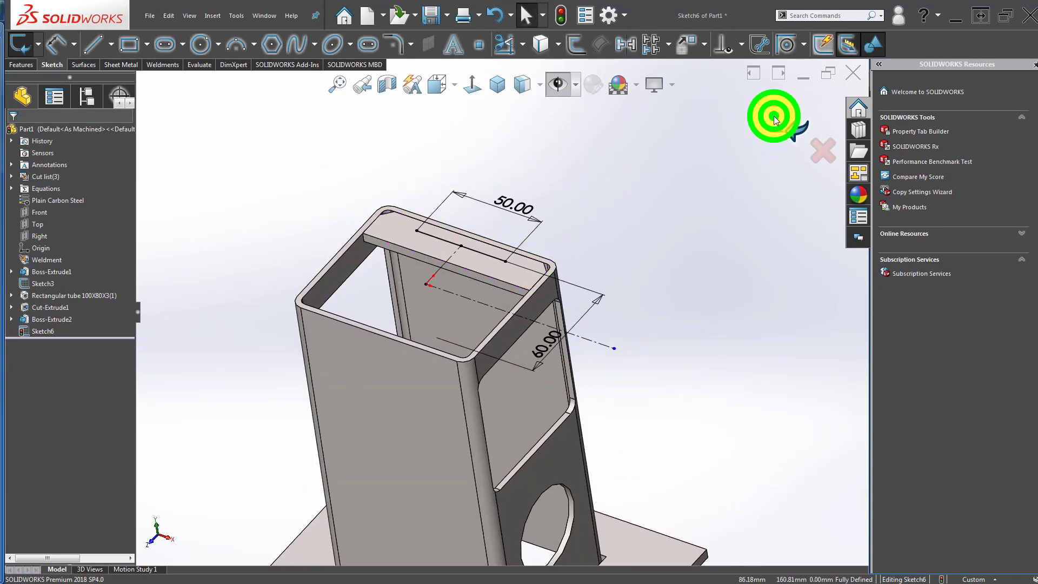
# - Set up a plain Hole Wizard hole using DIN drill sizes with a diameter of 8.5 mm
pyautogui.click(171, 46)
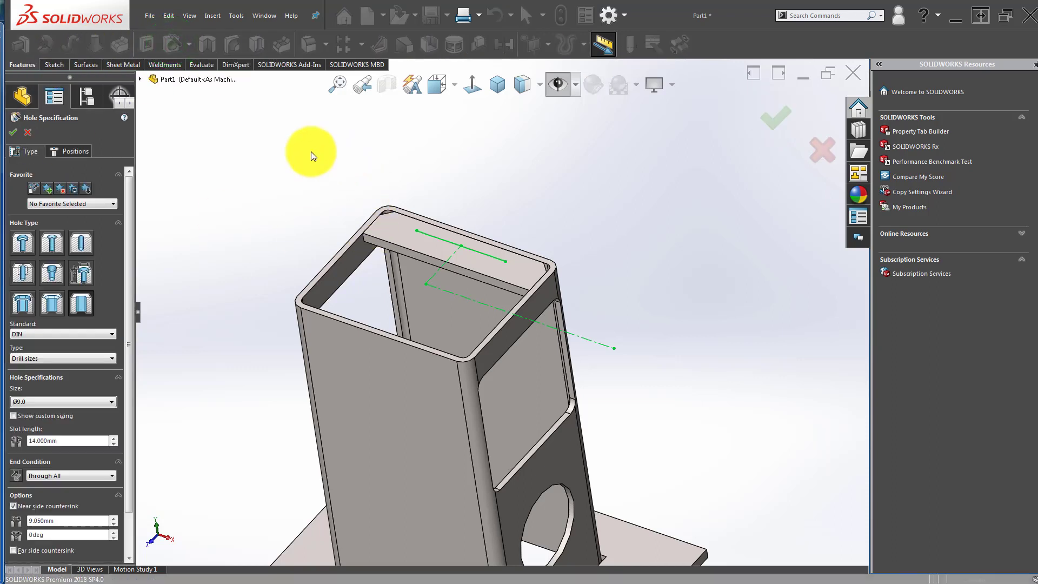
pyautogui.click(82, 247)
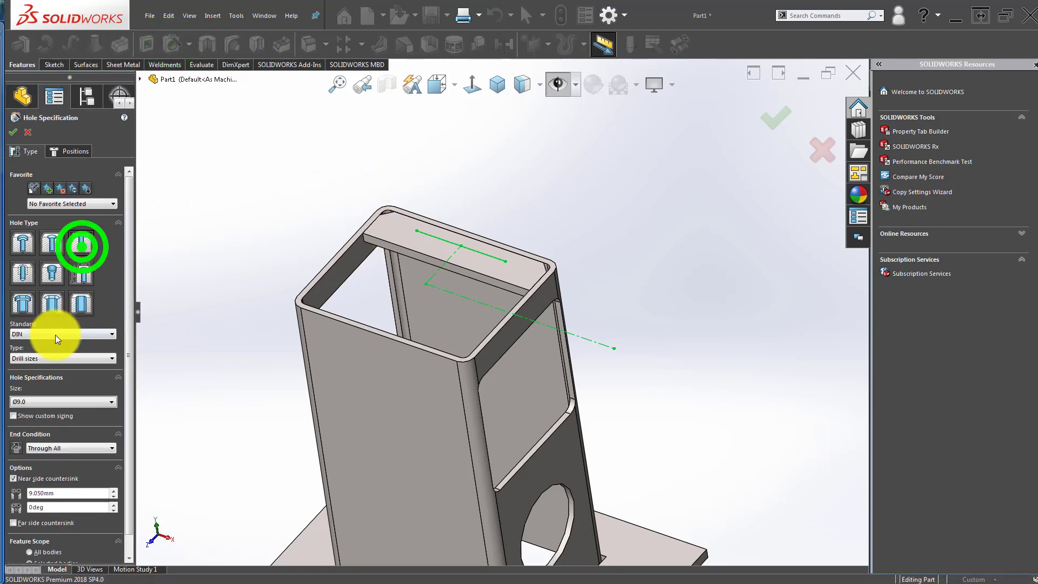
pyautogui.click(66, 402)
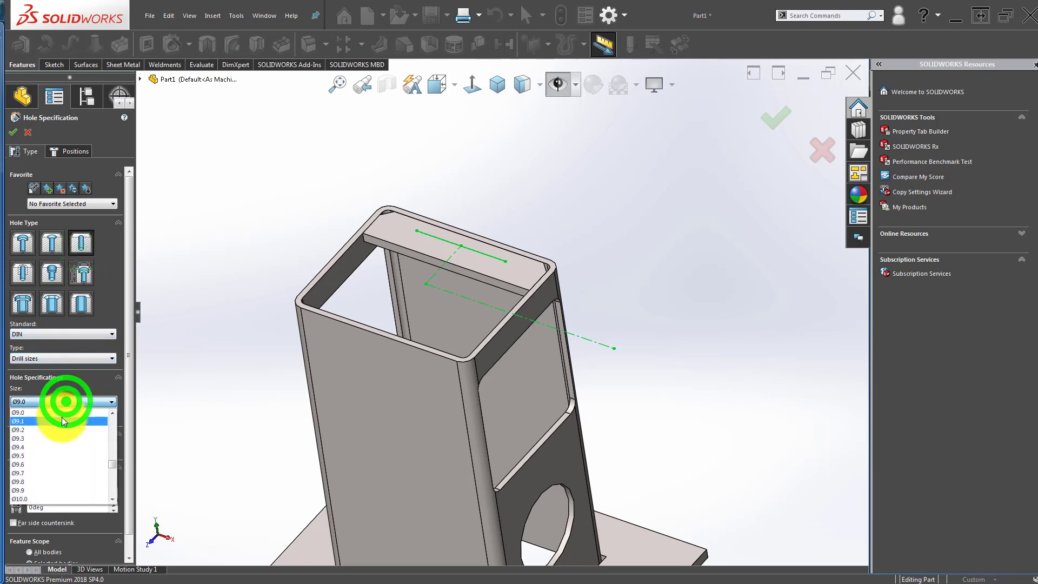
pyautogui.click(110, 412)
pyautogui.click(109, 412)
pyautogui.click(109, 412)
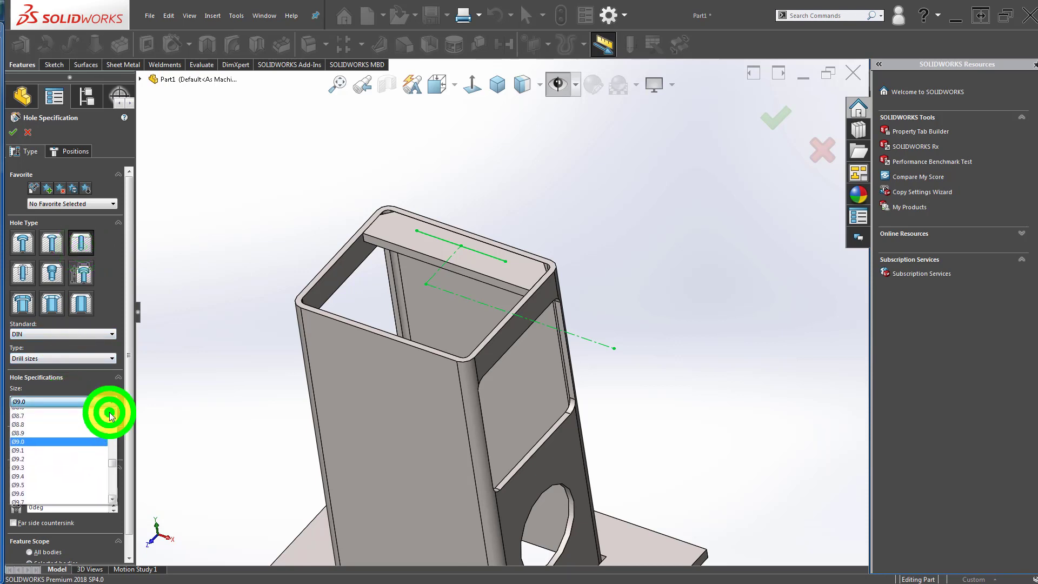
pyautogui.click(110, 412)
pyautogui.click(109, 412)
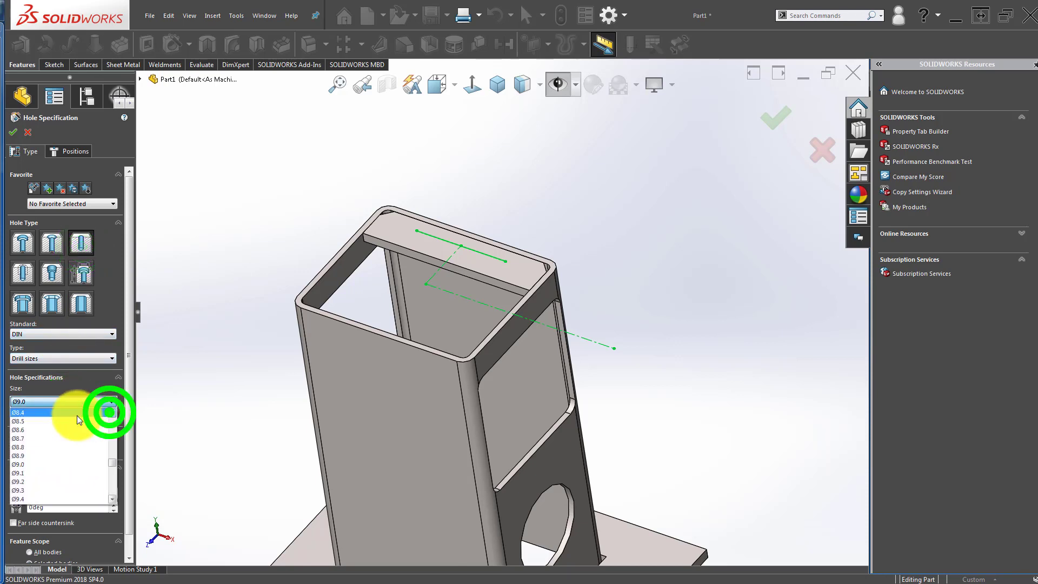
# - Place the two Ø8.5 through-all holes at the endpoints of the 50 mm sketch line on the plate and finish them
pyautogui.click(64, 150)
pyautogui.click(76, 248)
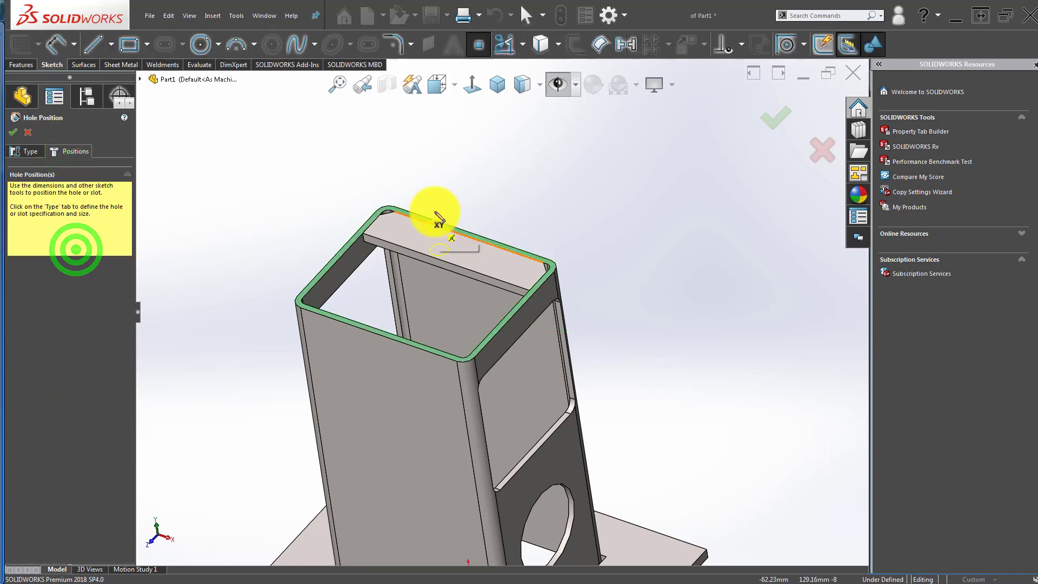
pyautogui.click(561, 83)
pyautogui.scroll(-2, 422, 246)
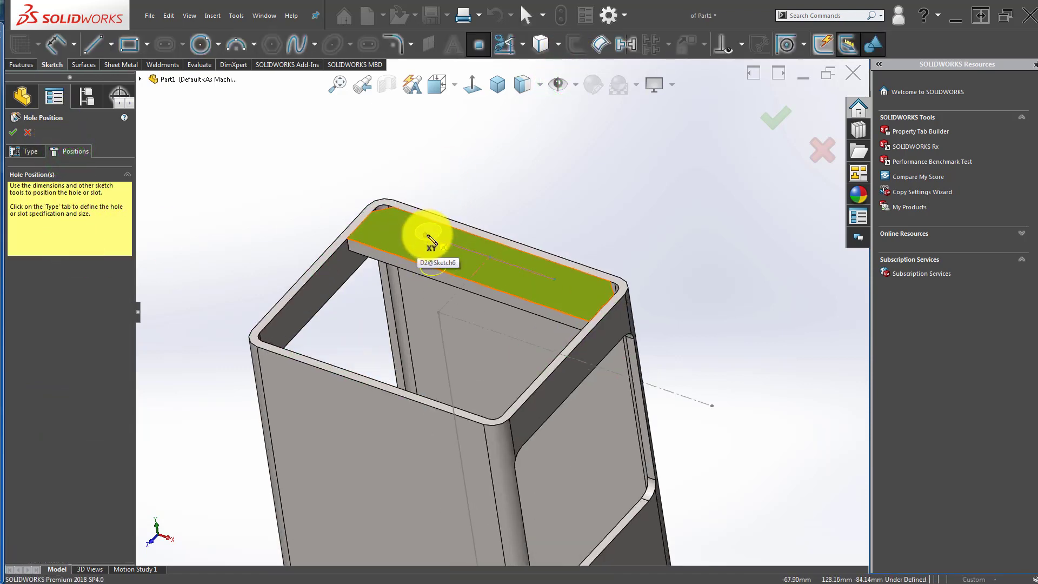
pyautogui.click(425, 234)
pyautogui.click(553, 279)
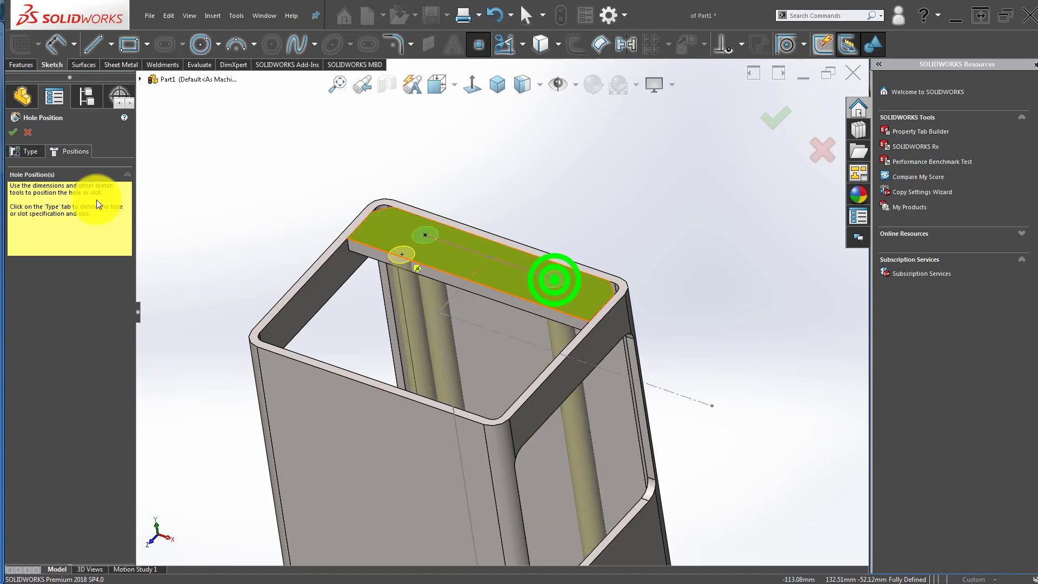
pyautogui.click(24, 152)
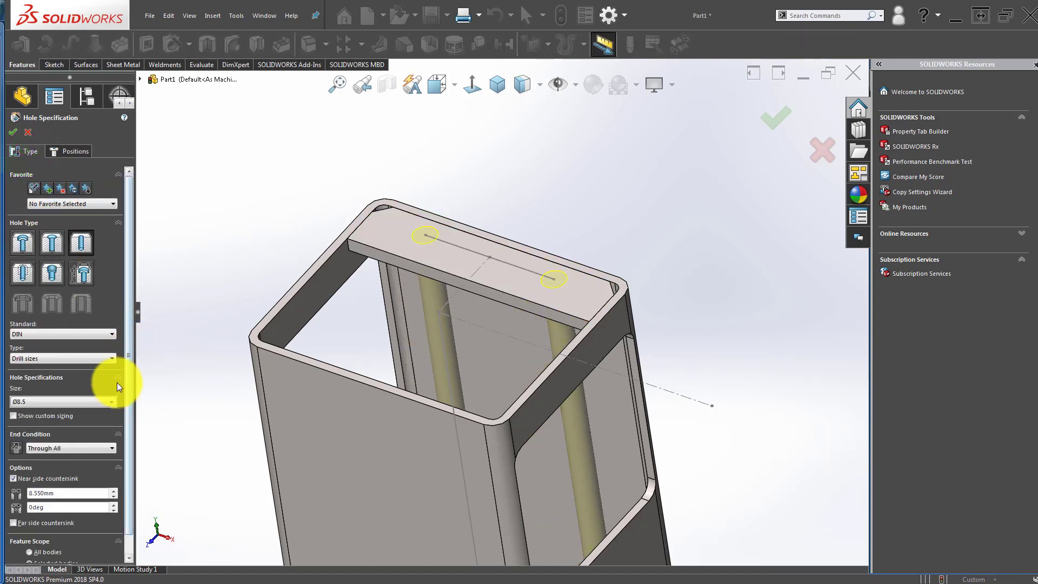
pyautogui.click(13, 132)
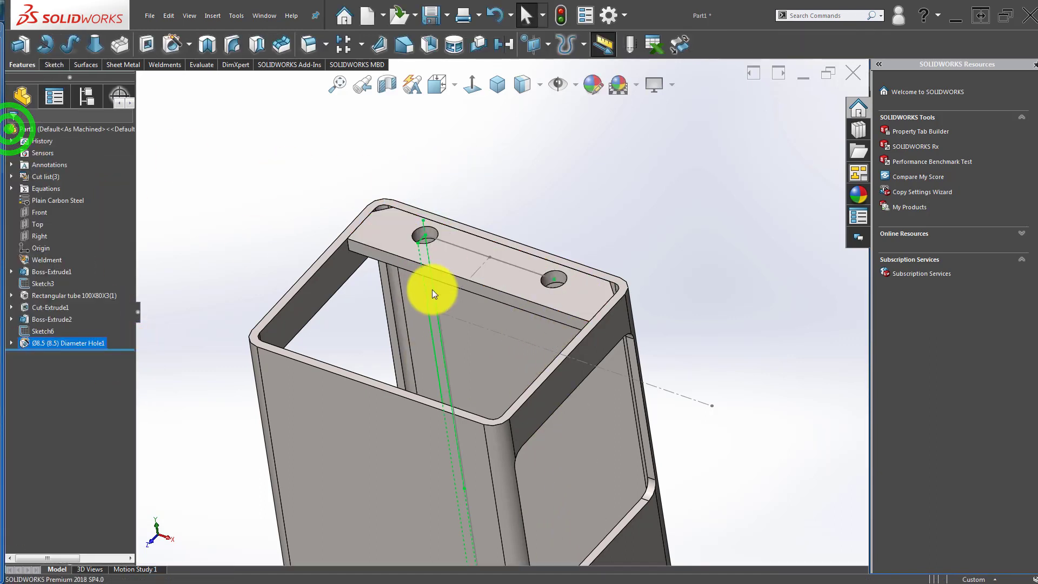
# - Mirror the body of the drilled plate inside the tube about the Front plane
pyautogui.moveTo(433, 289)
pyautogui.mouseDown(button='middle')
pyautogui.moveTo(448, 383)
pyautogui.moveTo(438, 307)
pyautogui.mouseUp(button='middle')
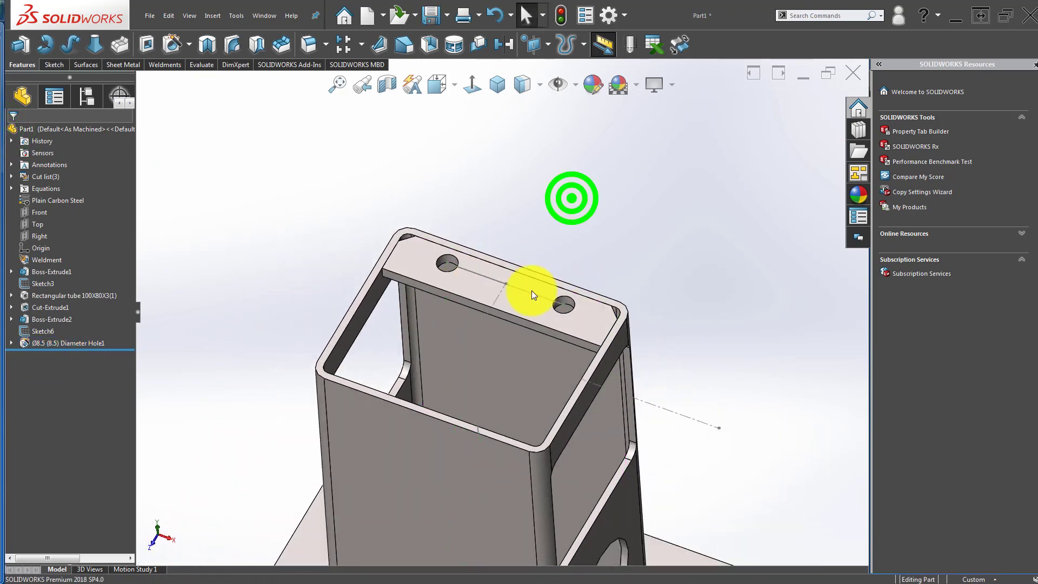
pyautogui.scroll(5, 532, 295)
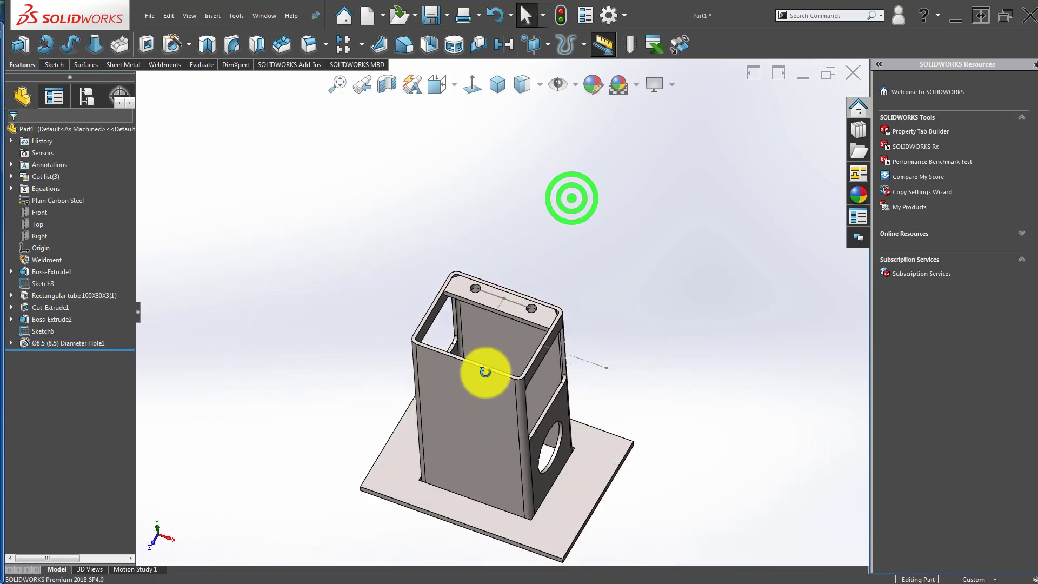
pyautogui.click(506, 46)
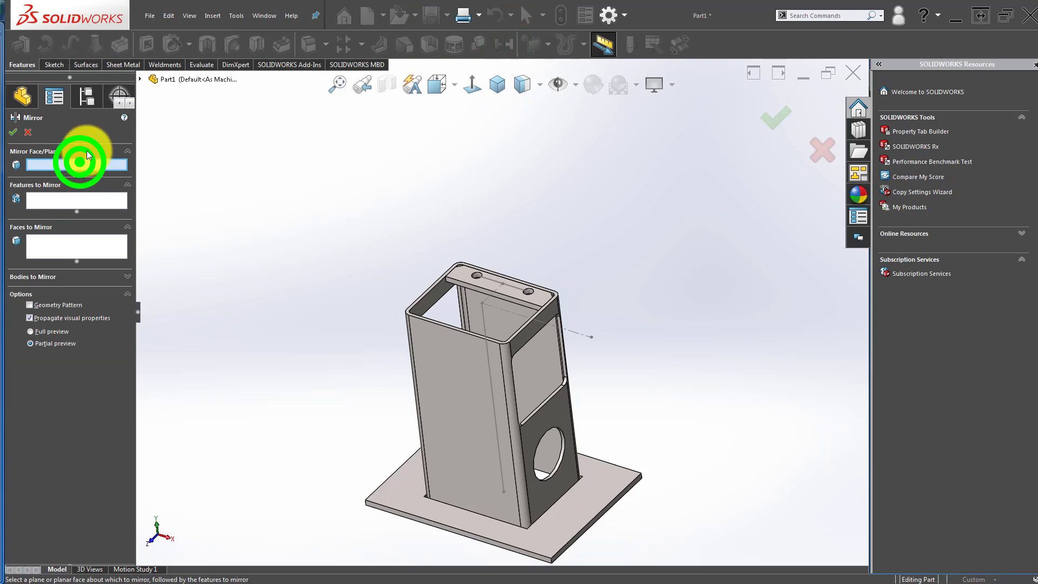
pyautogui.click(140, 79)
pyautogui.click(186, 163)
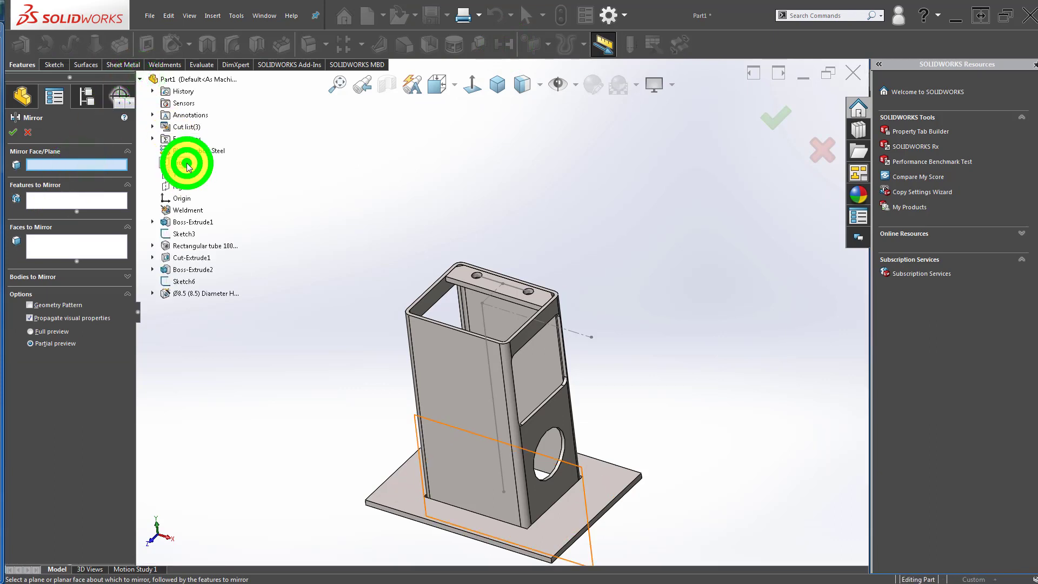
pyautogui.click(56, 276)
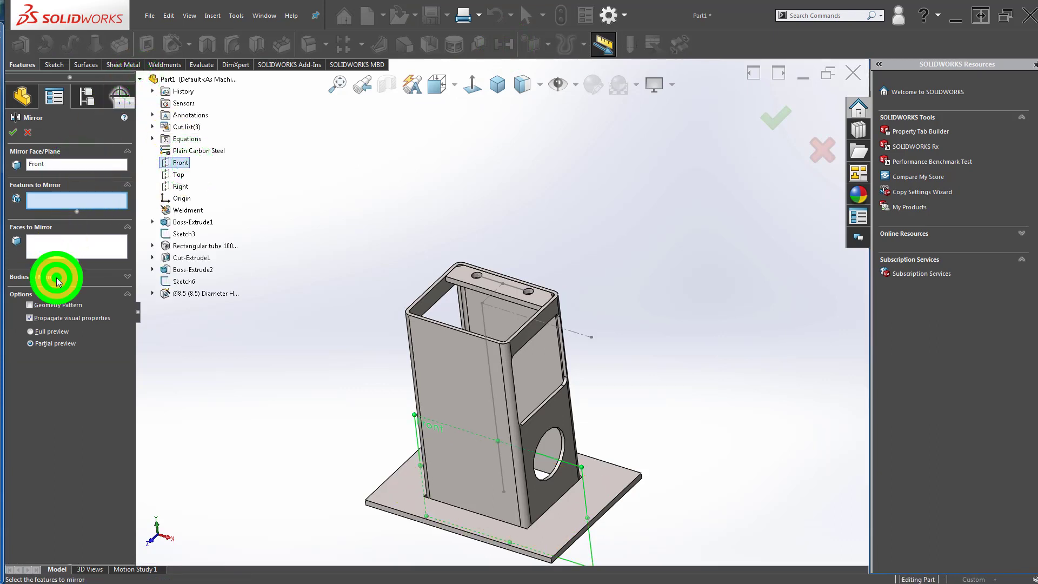
pyautogui.click(68, 234)
pyautogui.scroll(-3, 500, 307)
pyautogui.click(500, 312)
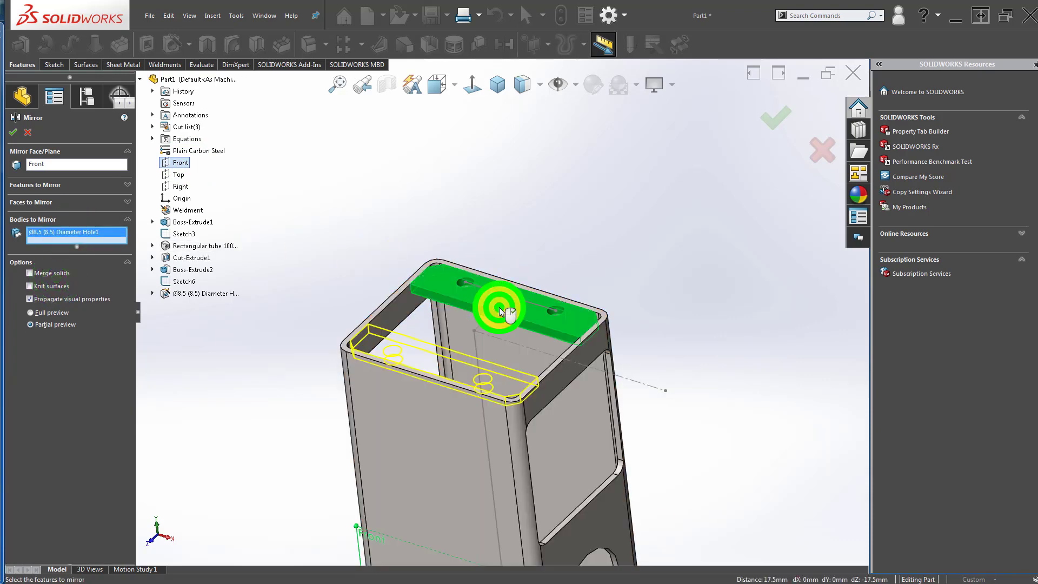
pyautogui.click(605, 189)
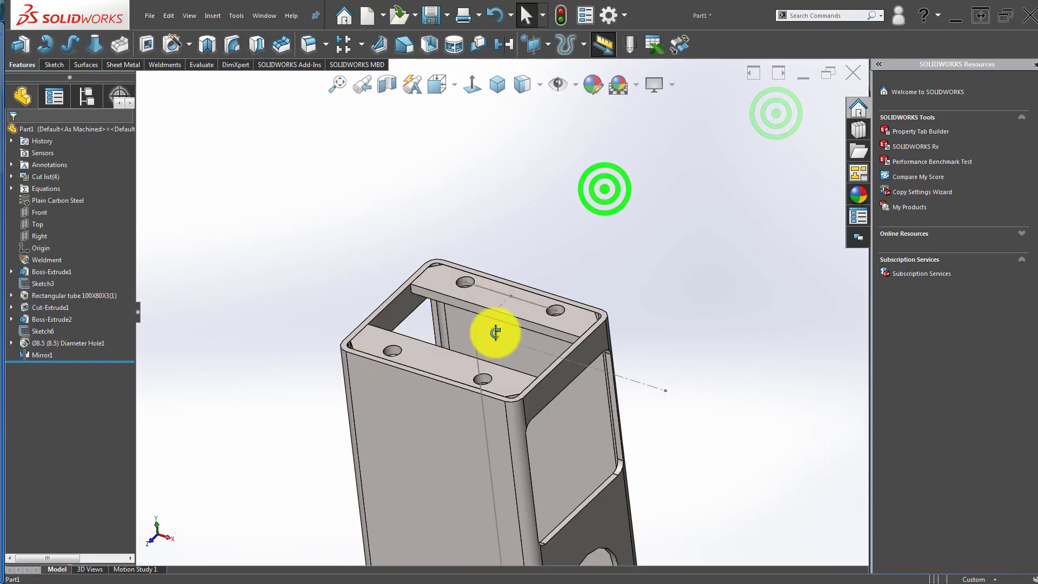
# - Start a sketch on the upper face of the base plate and view it face-on
pyautogui.moveTo(494, 331); pyautogui.dragTo(484, 243, button='middle')
pyautogui.moveTo(447, 339)
pyautogui.mouseDown(button='middle')
pyautogui.moveTo(453, 369)
pyautogui.moveTo(471, 260)
pyautogui.moveTo(427, 297)
pyautogui.moveTo(443, 319)
pyautogui.mouseUp(button='middle')
pyautogui.scroll(-6, 448, 314)
pyautogui.scroll(9, 447, 362)
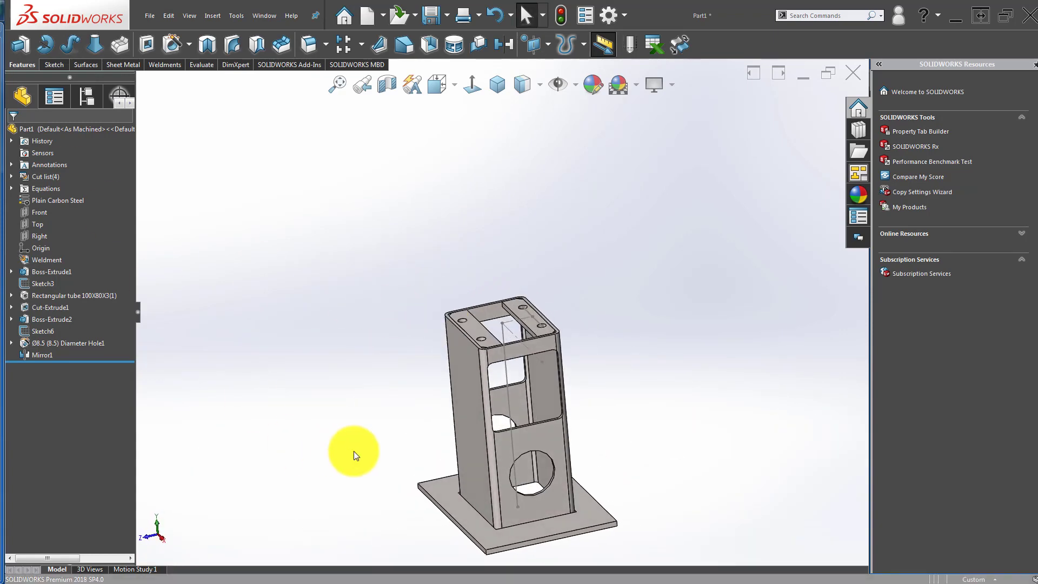
pyautogui.click(371, 433)
pyautogui.scroll(-5, 436, 481)
pyautogui.click(447, 444)
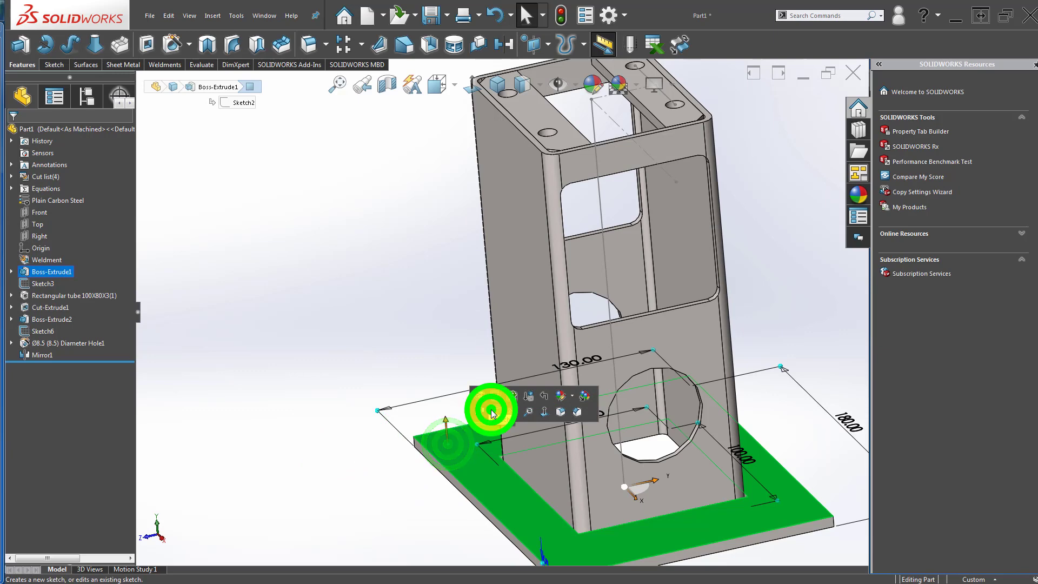
pyautogui.click(491, 412)
pyautogui.click(468, 84)
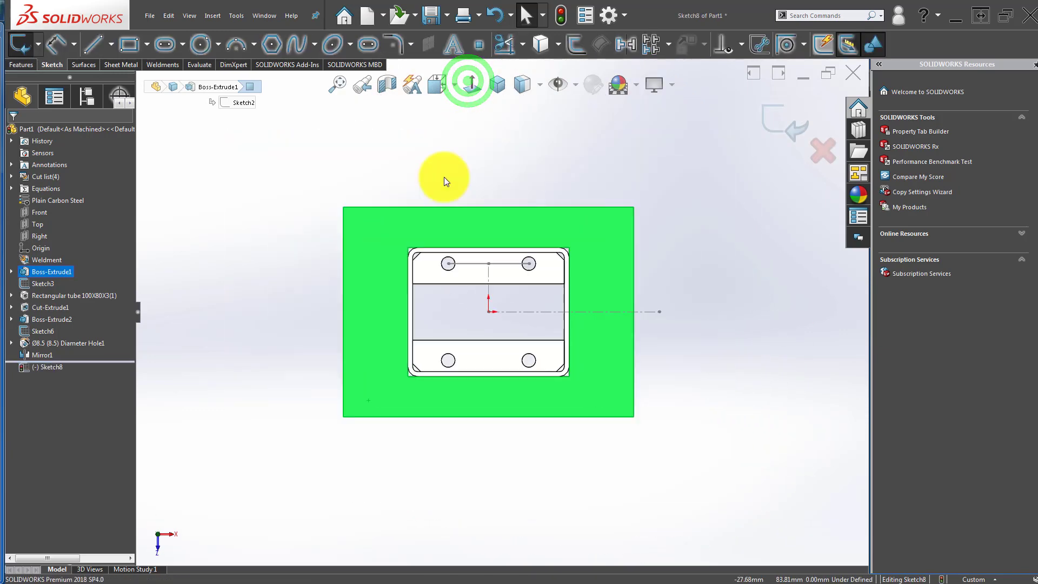
pyautogui.click(258, 236)
# - Hide the existing sketches and draw a horizontal centerline about 123 mm long and a vertical one upward, both from the origin
pyautogui.click(109, 40)
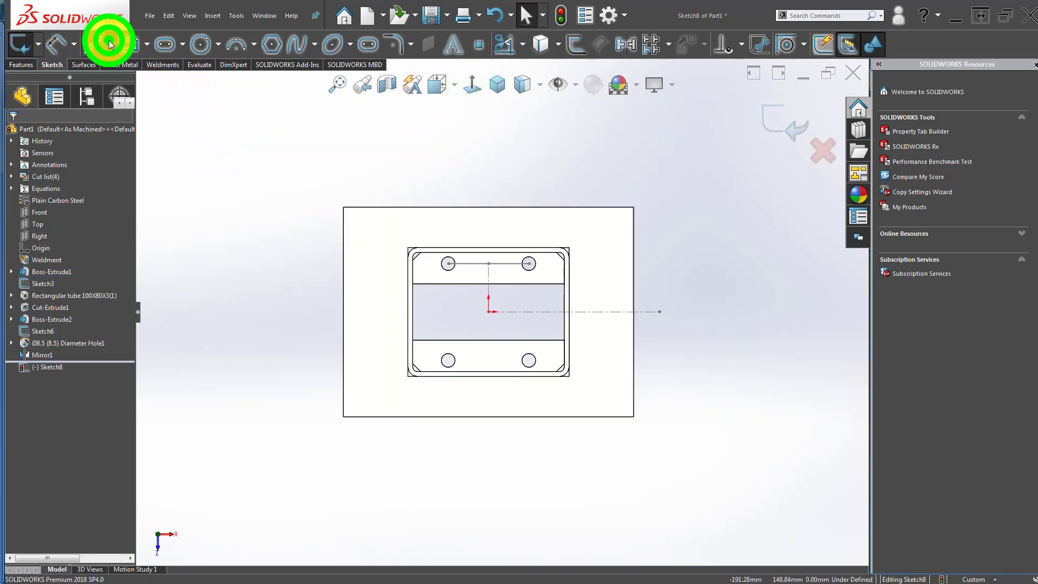
pyautogui.click(112, 80)
pyautogui.click(563, 85)
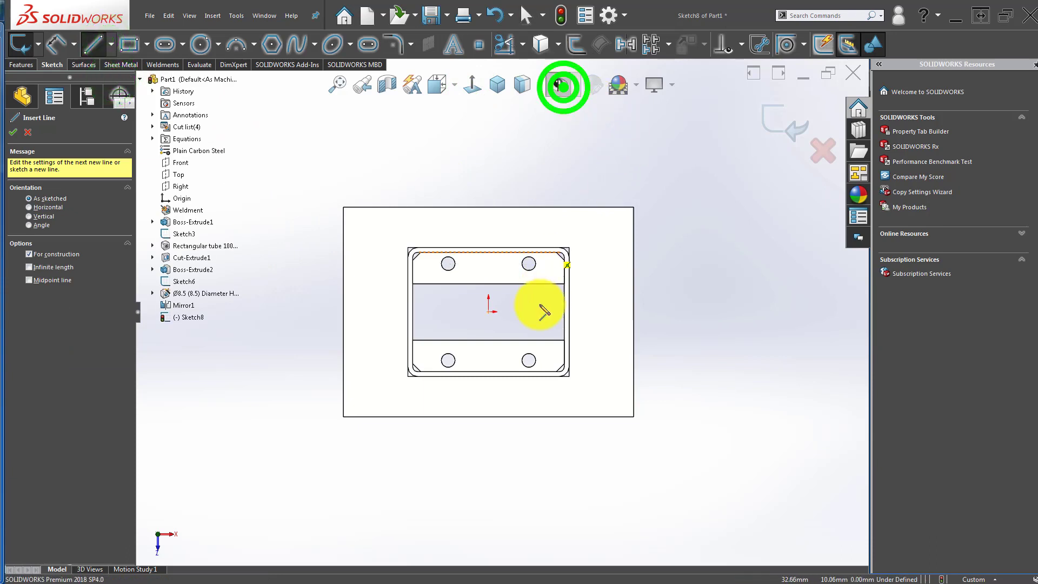
pyautogui.click(488, 312)
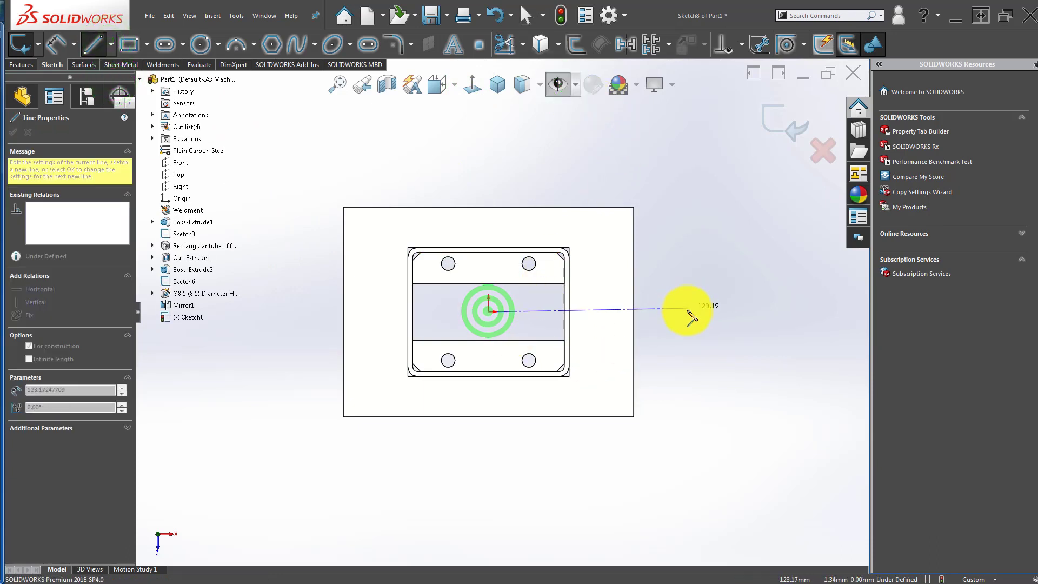
pyautogui.click(687, 312)
pyautogui.doubleClick(653, 375)
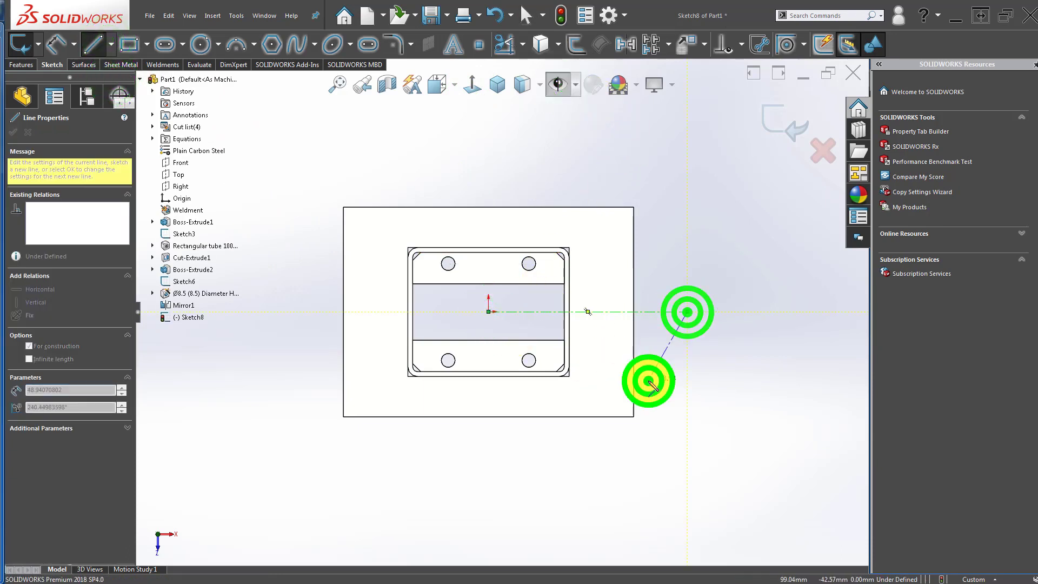
pyautogui.click(489, 312)
pyautogui.click(488, 190)
pyautogui.press('Escape')
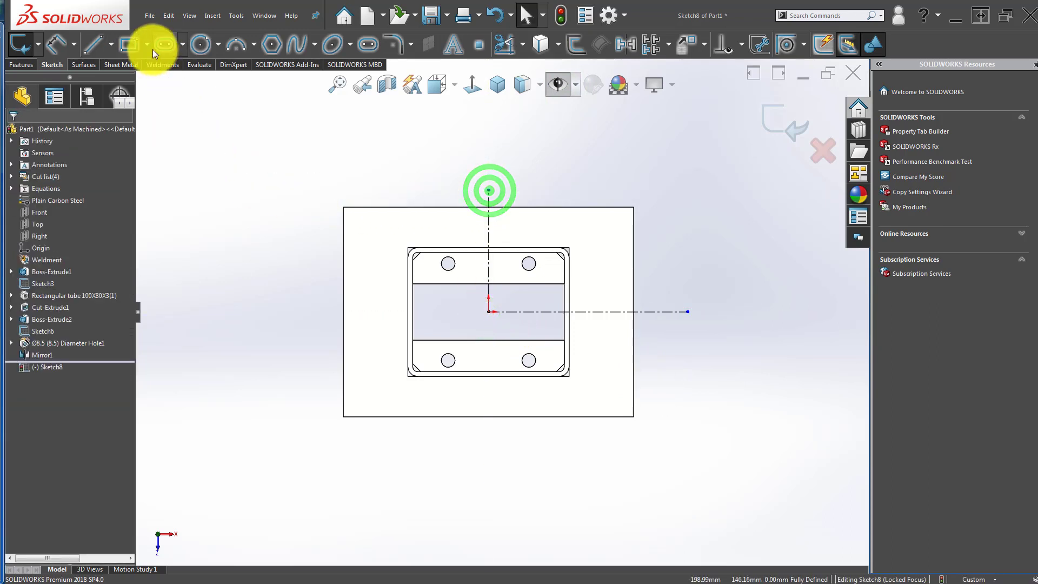
# - Sketch a corner rectangle of about 156 x 105 mm around the tube, within the base plate outline
pyautogui.click(131, 46)
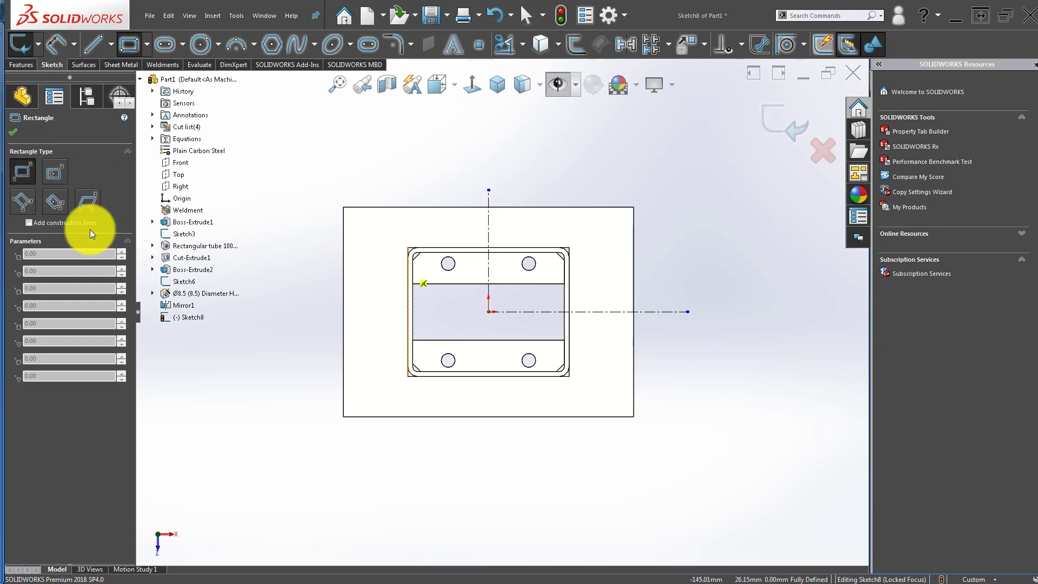
pyautogui.click(363, 231)
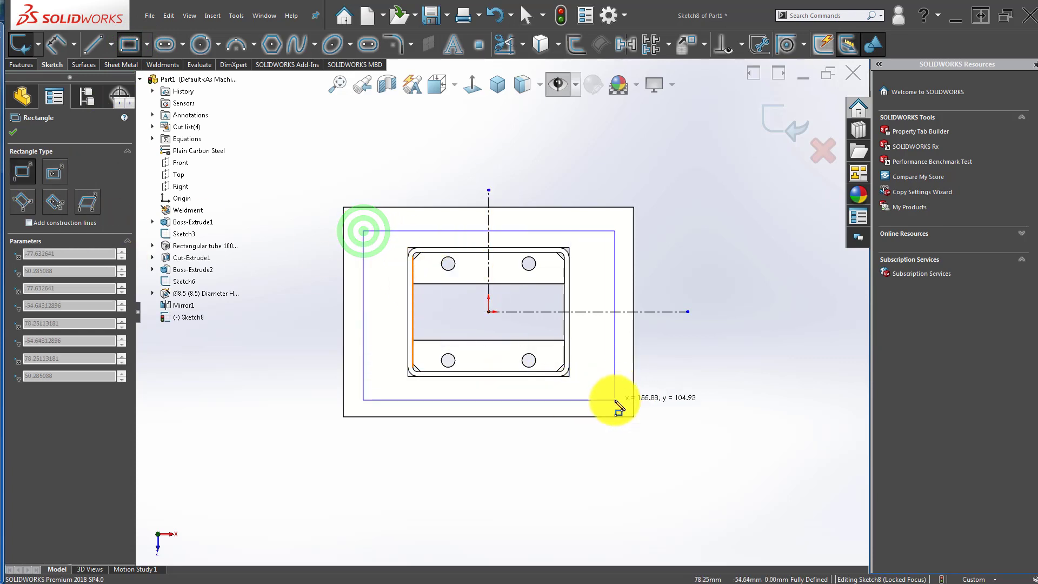
pyautogui.click(616, 400)
pyautogui.press('Escape')
# - Make the centerline endpoints midpoints of the rectangle's upper and right edges, and shrink its height to about 105 mm
pyautogui.click(502, 234)
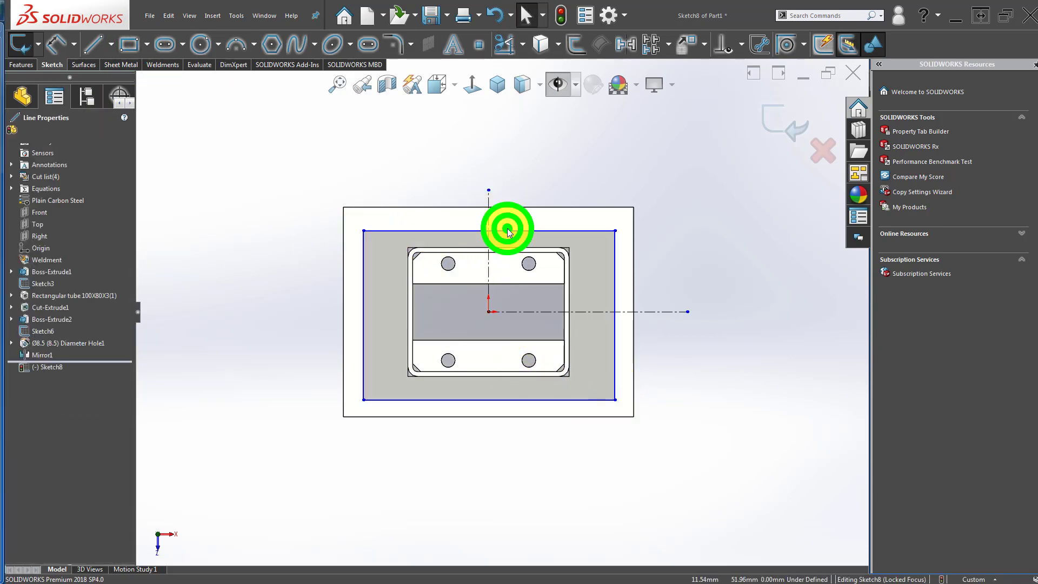
pyautogui.keyDown('ctrl'); pyautogui.click(490, 191); pyautogui.keyUp('ctrl')
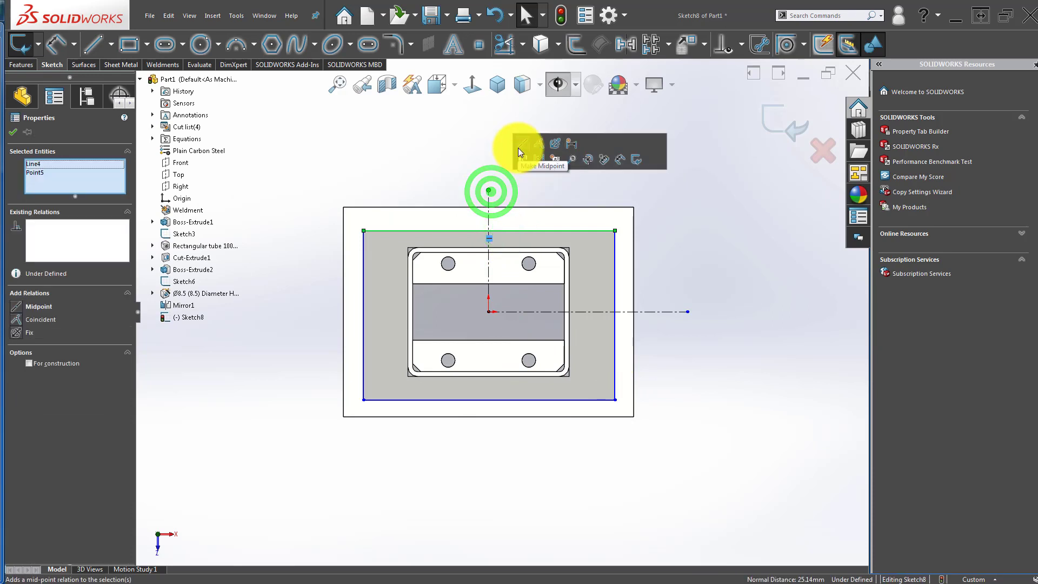
pyautogui.click(521, 144)
pyautogui.click(428, 142)
pyautogui.click(614, 285)
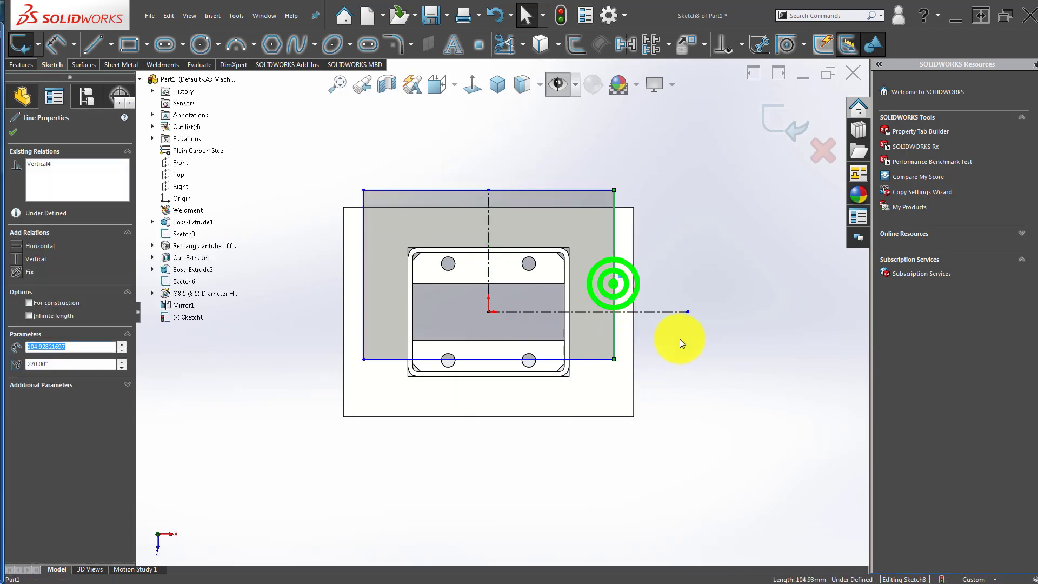
pyautogui.keyDown('ctrl'); pyautogui.click(688, 312); pyautogui.keyUp('ctrl')
pyautogui.click(721, 265)
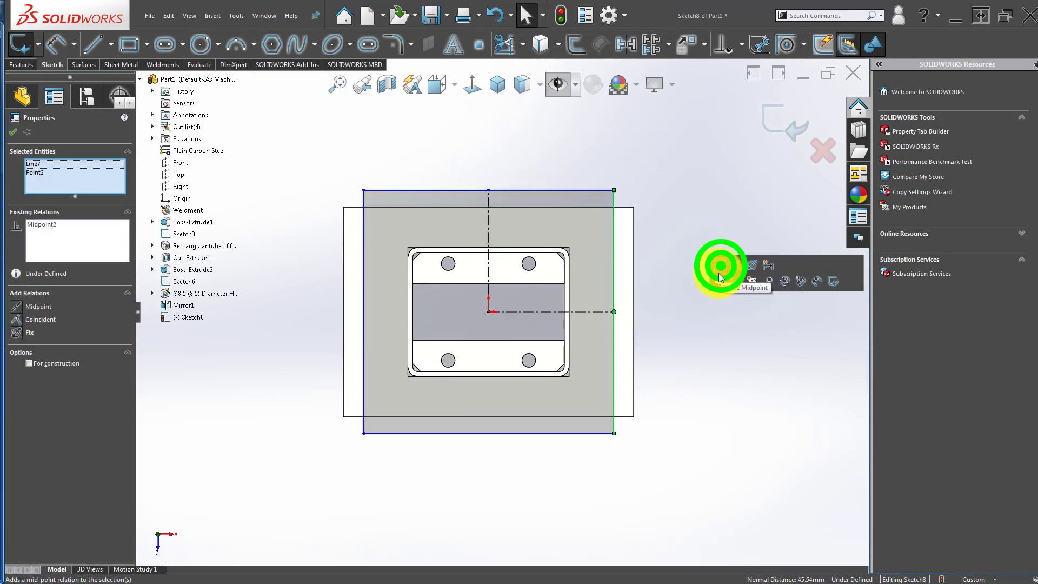
pyautogui.click(726, 377)
pyautogui.moveTo(578, 191); pyautogui.dragTo(580, 227)
pyautogui.click(710, 373)
pyautogui.click(735, 383)
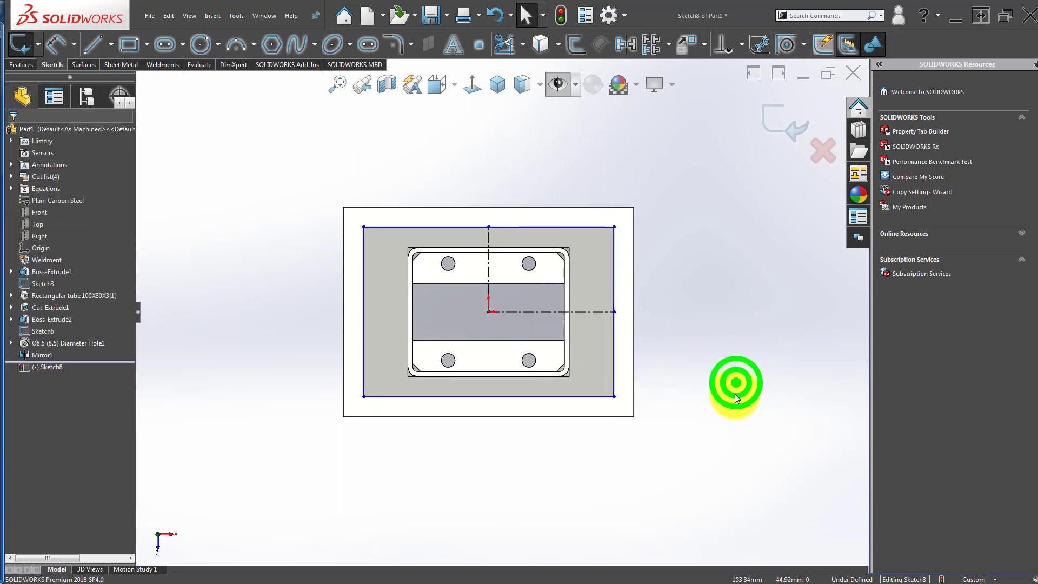
# - Dimension the rectangle's left edge and set its height to 106 mm
pyautogui.moveTo(738, 411); pyautogui.dragTo(720, 285, button='right')
pyautogui.click(363, 274)
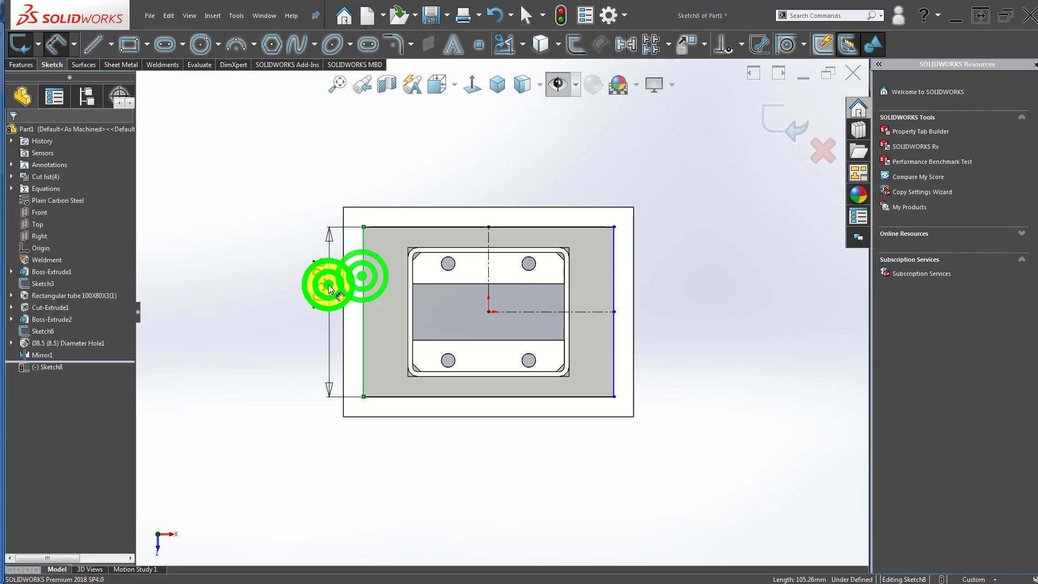
pyautogui.click(330, 285)
pyautogui.write('106')
pyautogui.press('Return')
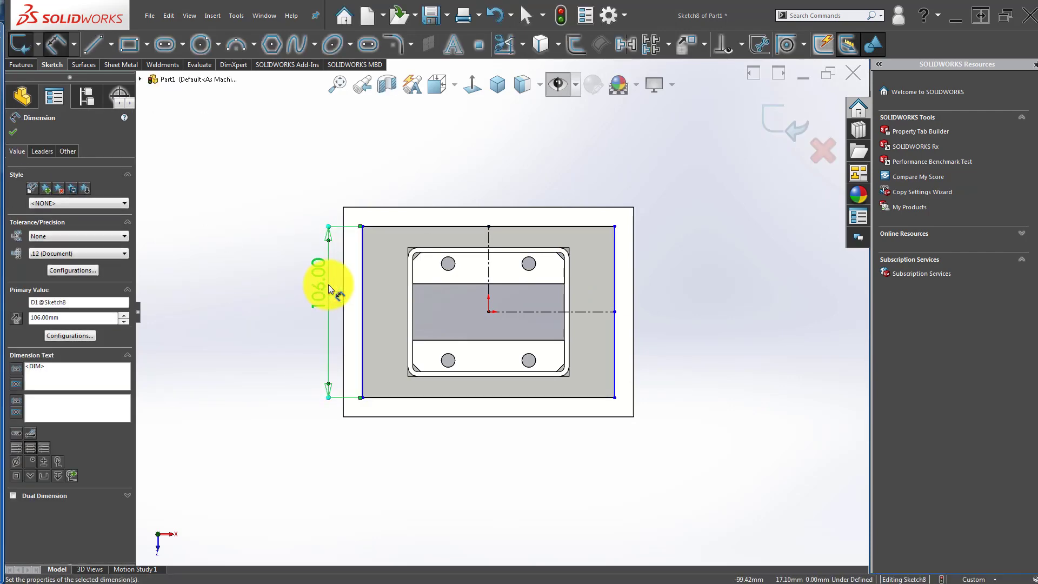
pyautogui.click(268, 361)
# - Dimension the distance between the rectangle's two vertical edges and set the width to 152 mm
pyautogui.click(361, 244)
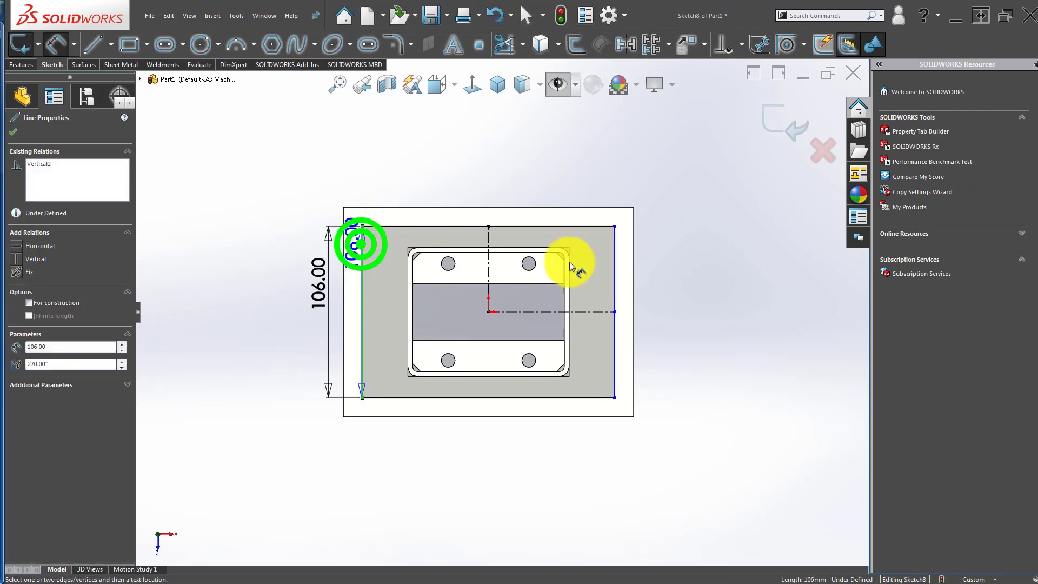
pyautogui.click(615, 252)
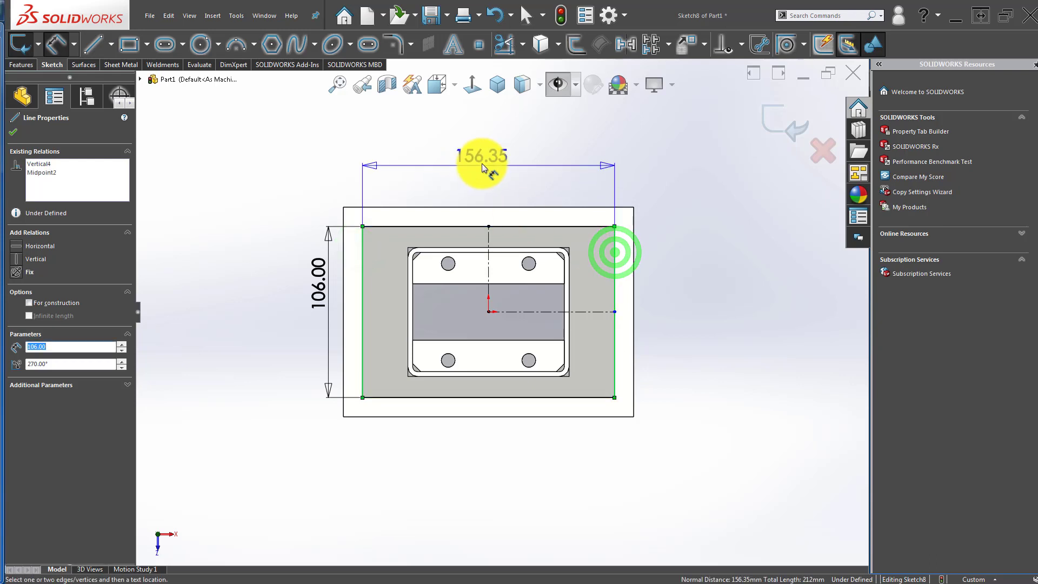
pyautogui.click(484, 161)
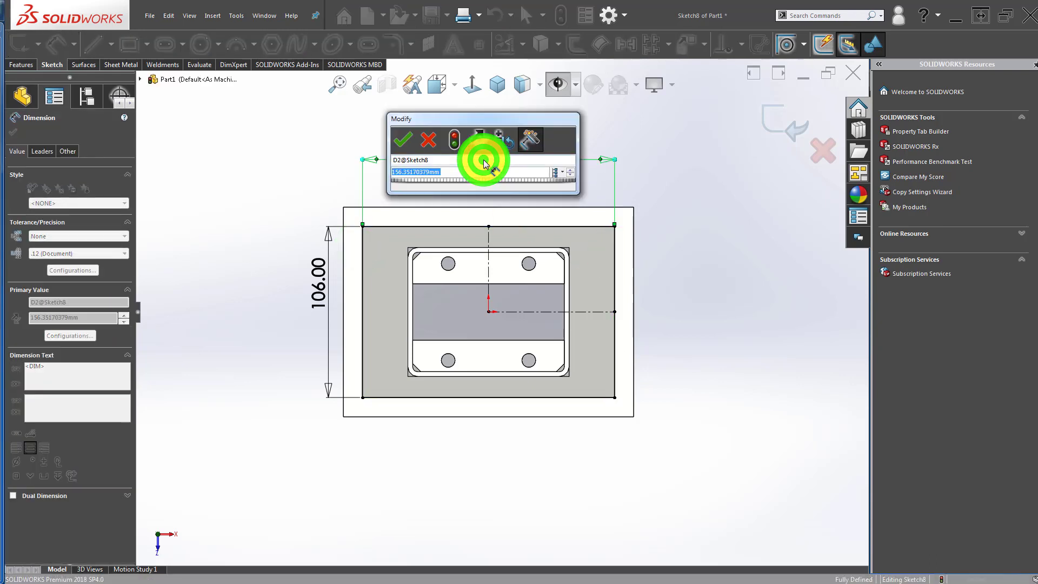
pyautogui.write('153')
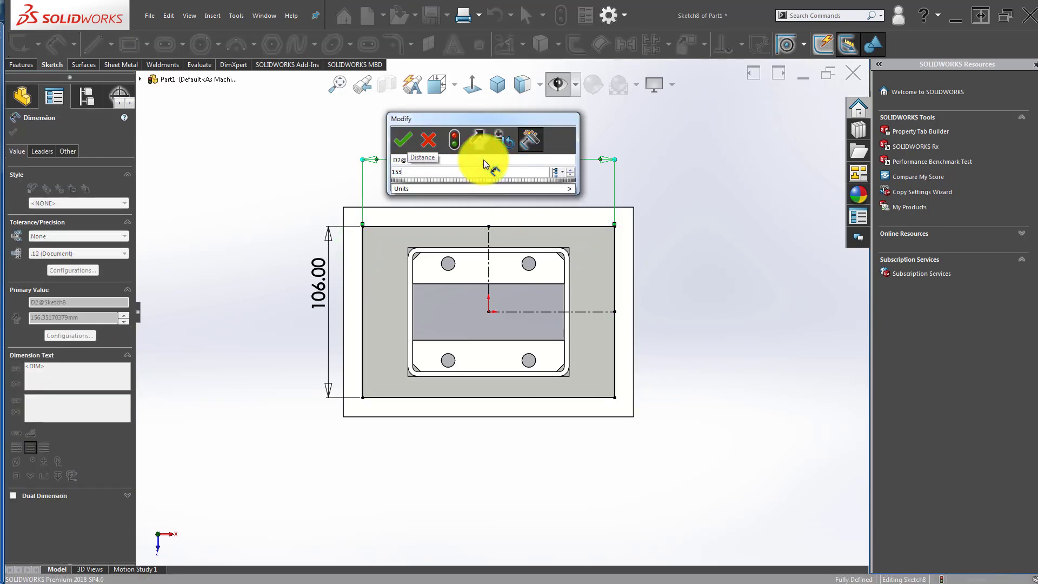
pyautogui.press('Return')
pyautogui.press('Escape')
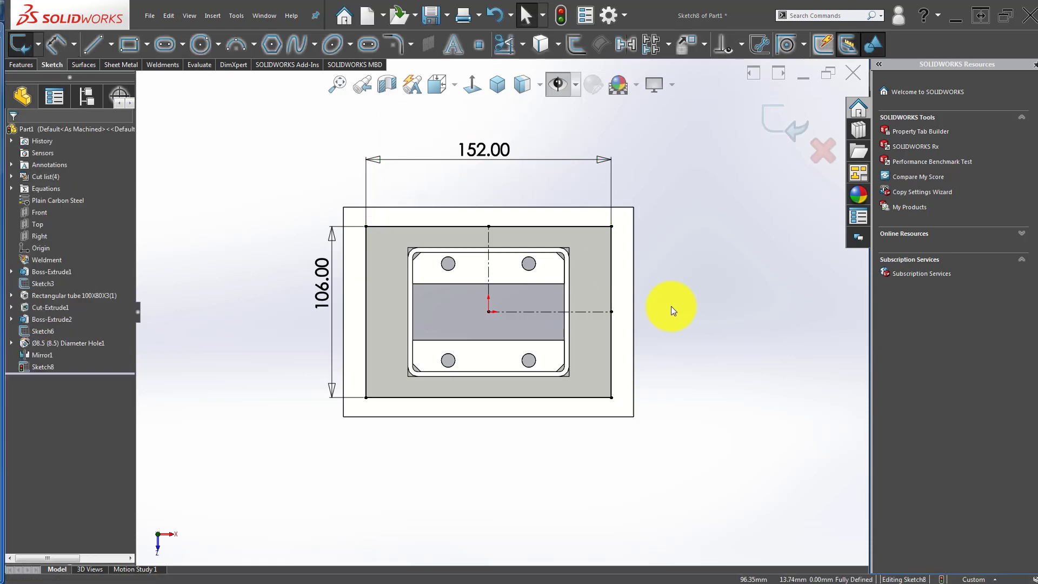
# - Draw a vertical centerline from the origin to the midpoint of the rectangle's lower edge and exit the sketch
pyautogui.click(111, 43)
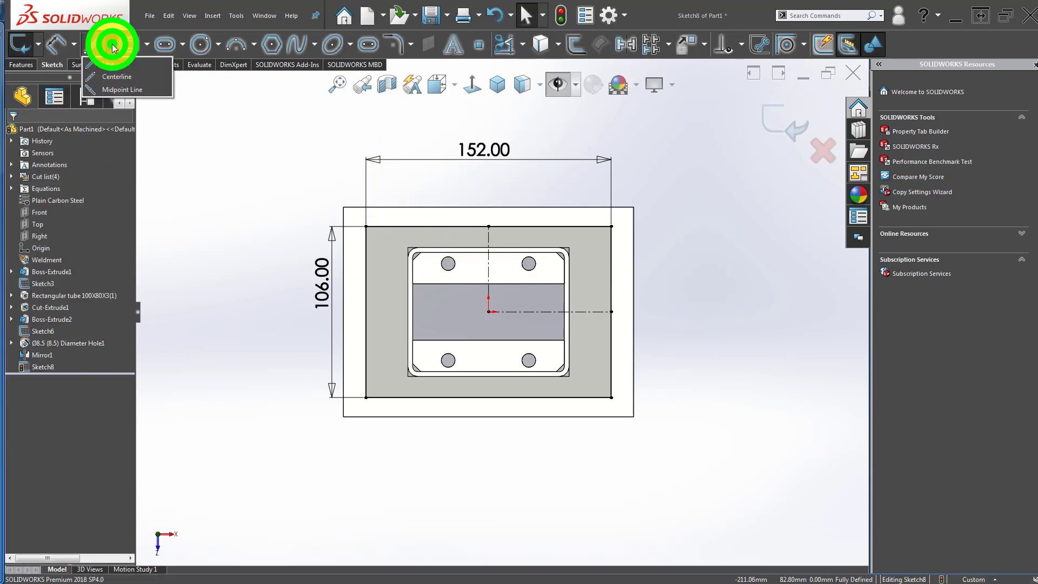
pyautogui.click(111, 80)
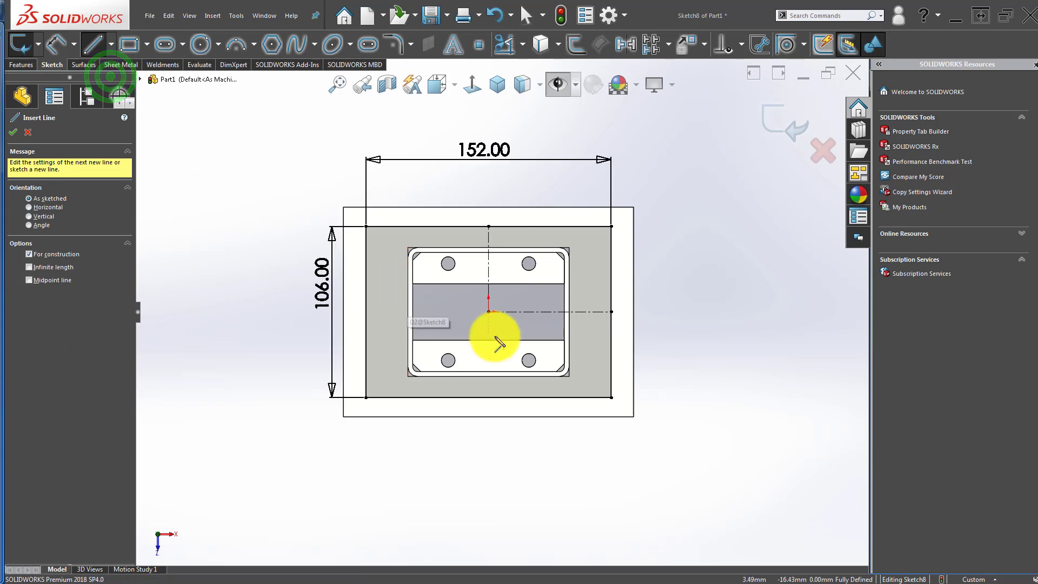
pyautogui.click(488, 312)
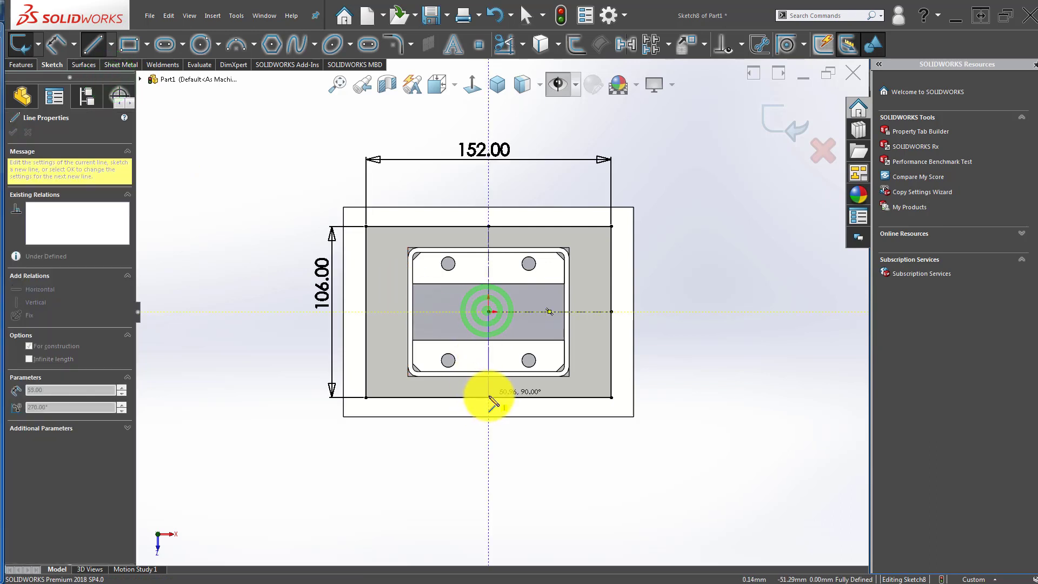
pyautogui.click(488, 398)
pyautogui.click(702, 310)
pyautogui.click(779, 122)
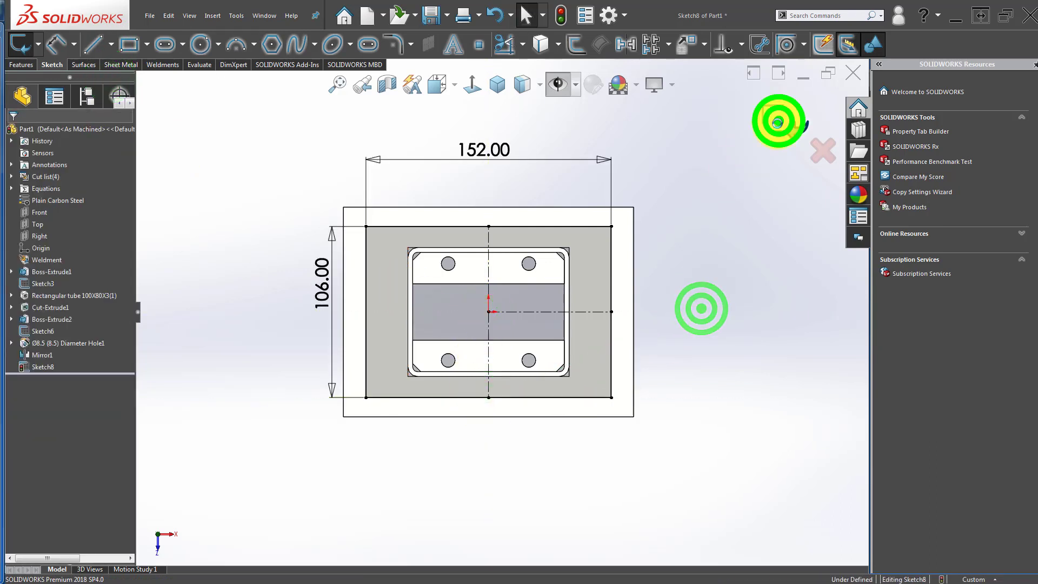
# - Drill DIN Ø8.5 through-all holes in the base plate at the sketch rectangle's four corners and the midpoints of both long edges and the right short edge
pyautogui.moveTo(533, 364); pyautogui.dragTo(536, 114, button='middle')
pyautogui.click(559, 79)
pyautogui.moveTo(493, 432)
pyautogui.mouseDown(button='middle')
pyautogui.moveTo(493, 521)
pyautogui.moveTo(487, 500)
pyautogui.mouseUp(button='middle')
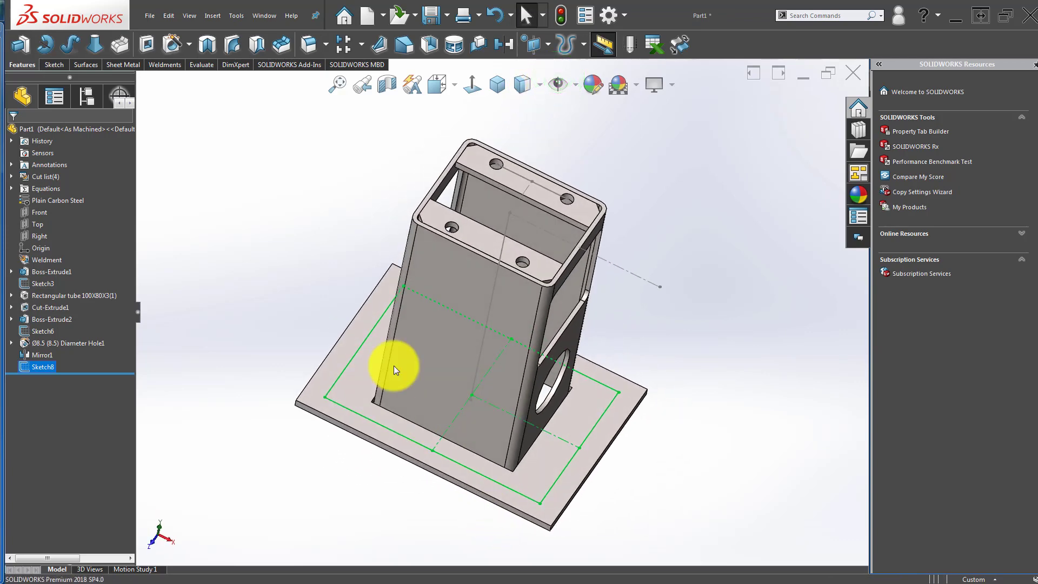
pyautogui.click(172, 41)
pyautogui.click(81, 151)
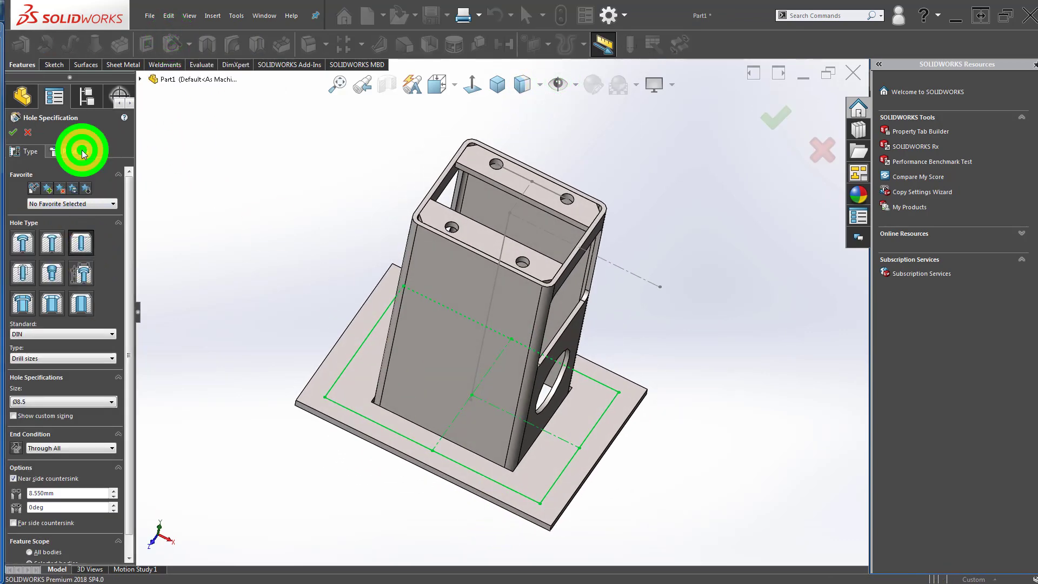
pyautogui.click(324, 398)
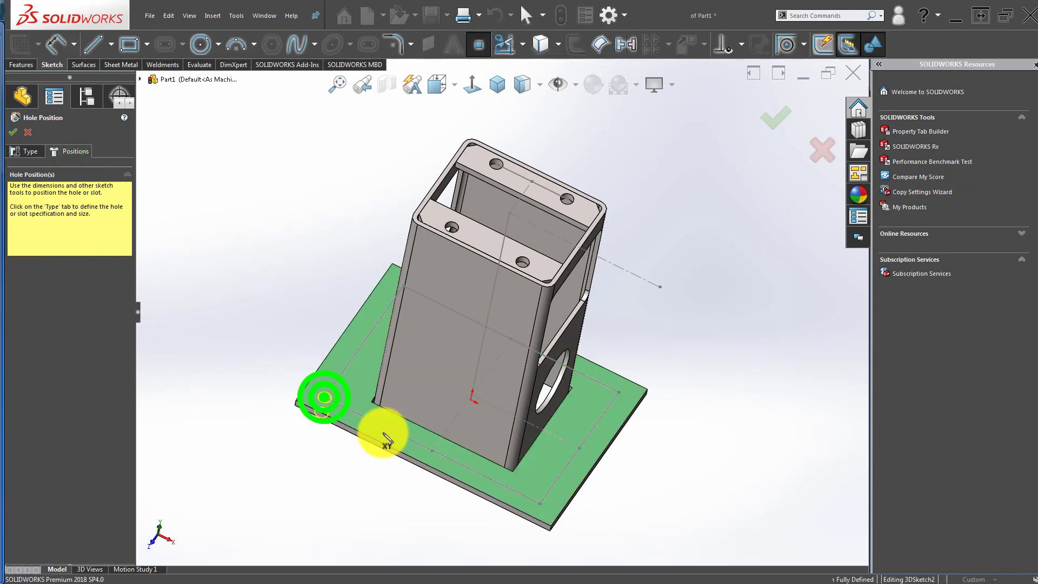
pyautogui.click(434, 452)
pyautogui.click(540, 503)
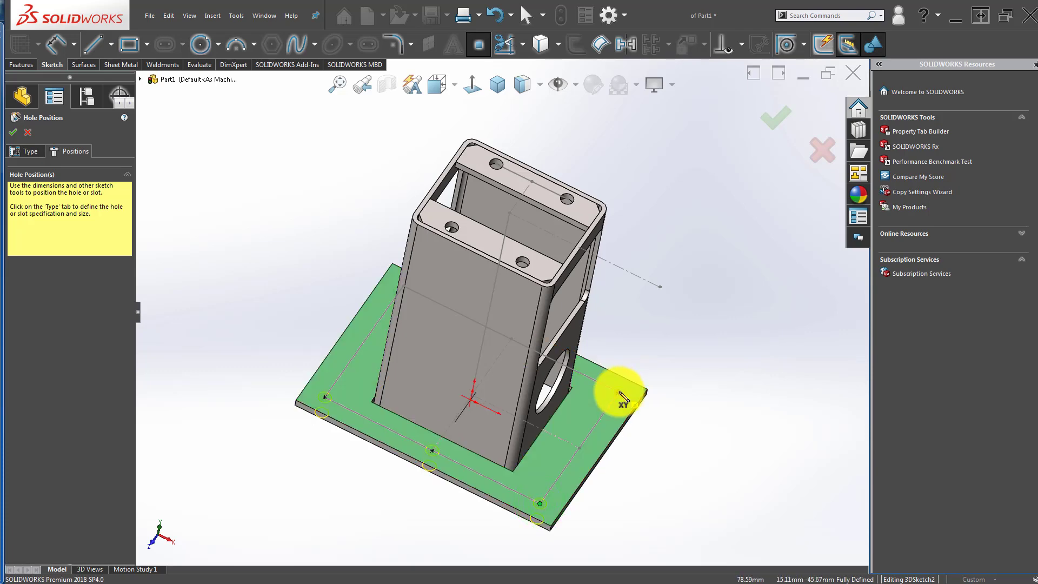
pyautogui.click(579, 447)
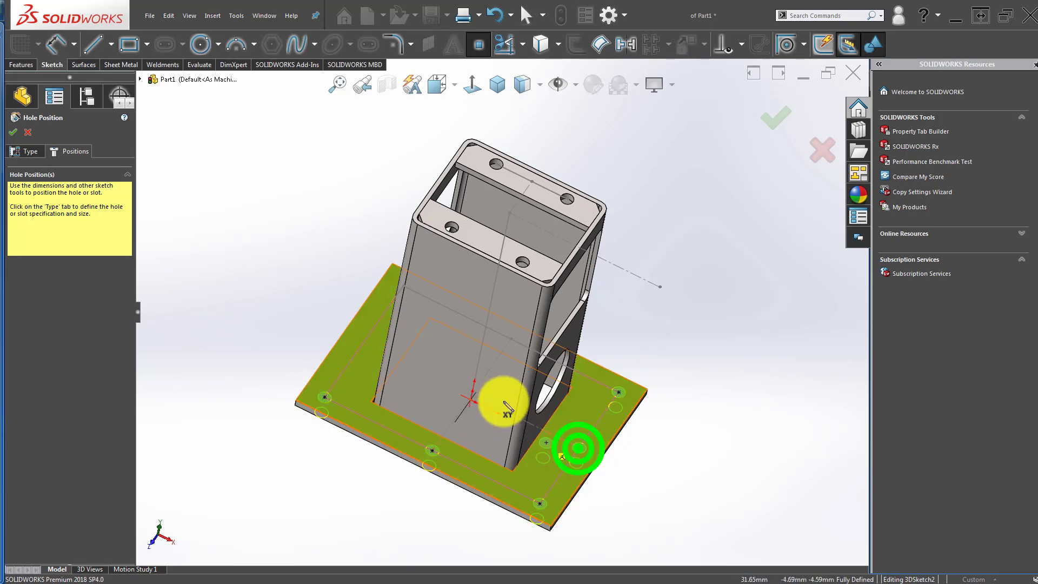
pyautogui.moveTo(491, 398); pyautogui.dragTo(475, 505, button='middle')
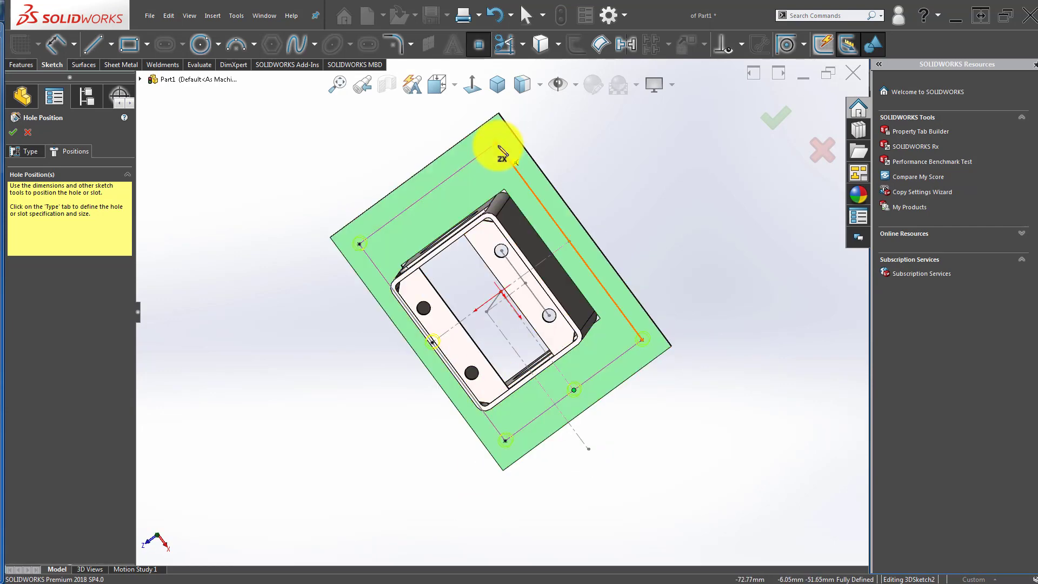
pyautogui.click(569, 242)
pyautogui.click(18, 135)
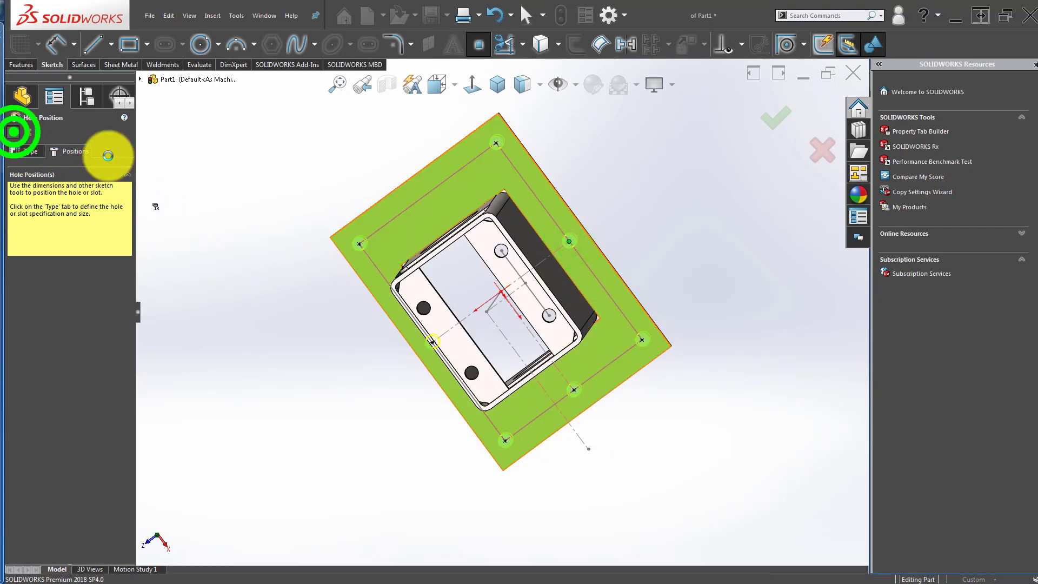
# - Examine the base plate's holes from below and from the side, and return the part to the isometric view
pyautogui.moveTo(554, 352); pyautogui.dragTo(630, 382, button='middle')
pyautogui.click(670, 351)
pyautogui.moveTo(546, 401); pyautogui.dragTo(538, 204, button='middle')
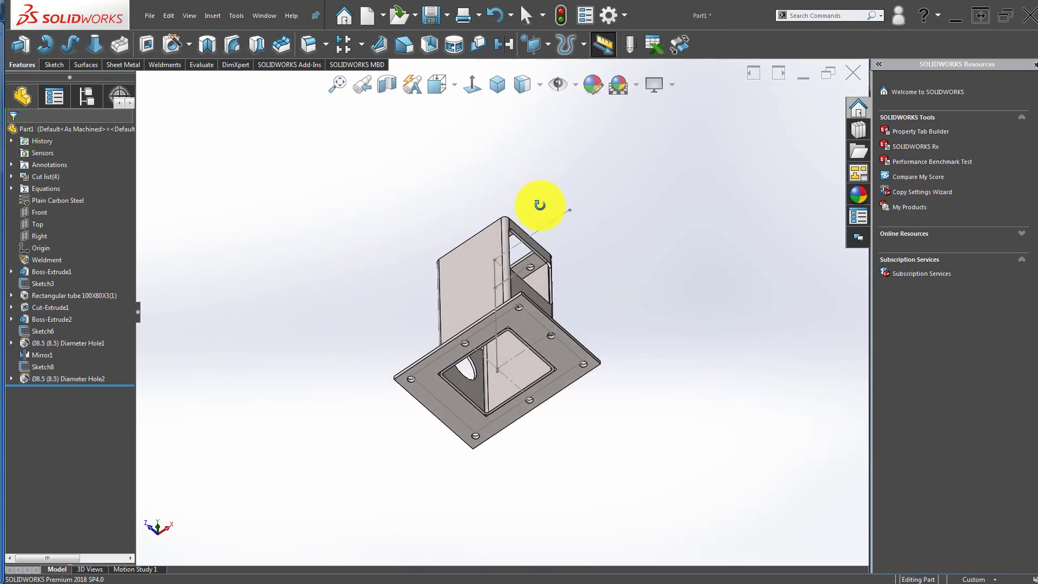
pyautogui.scroll(-5, 475, 343)
pyautogui.moveTo(440, 382); pyautogui.dragTo(339, 355, button='middle')
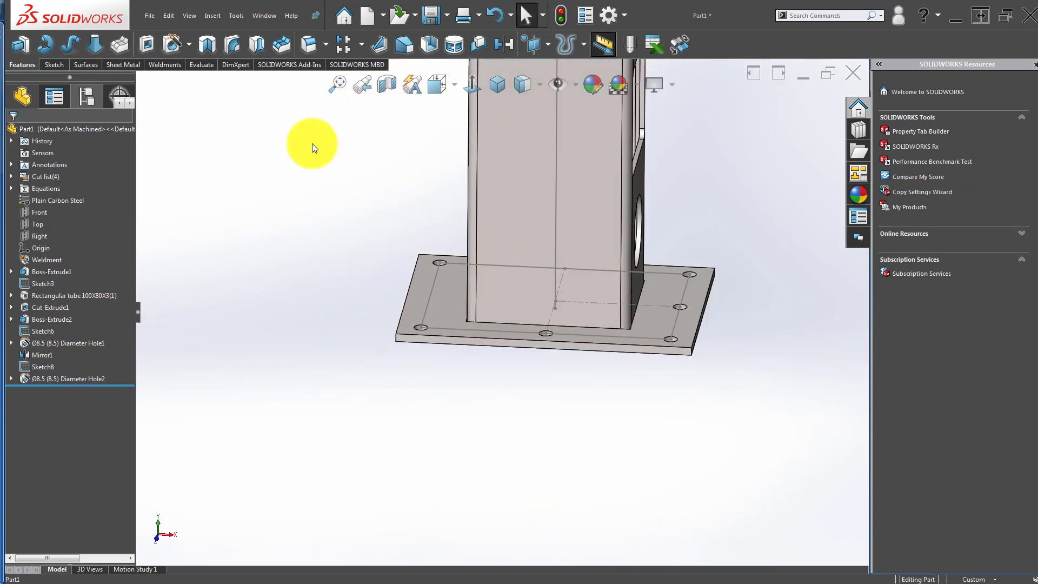
pyautogui.click(497, 83)
pyautogui.click(324, 227)
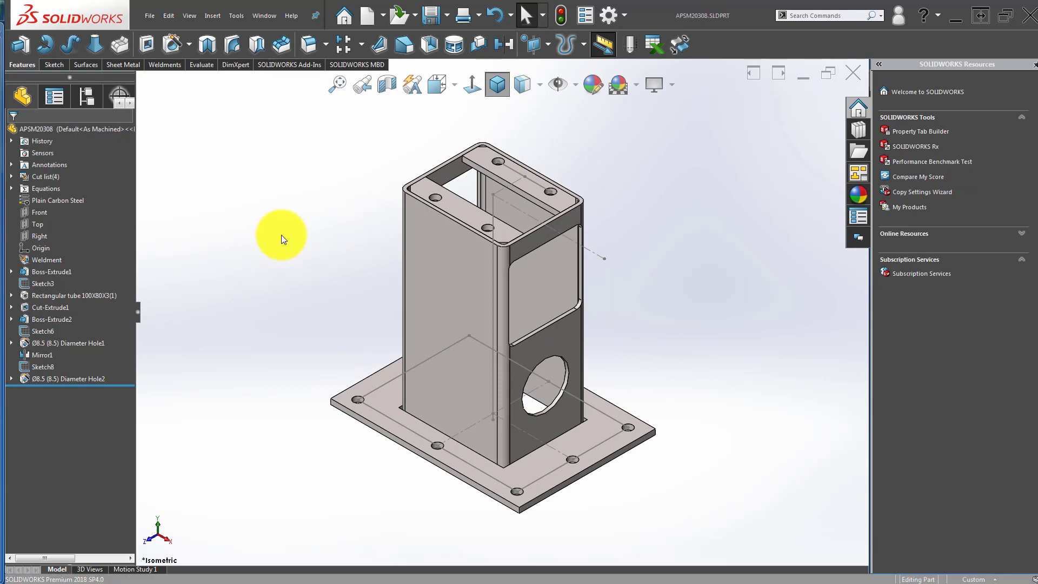
pyautogui.click(326, 241)
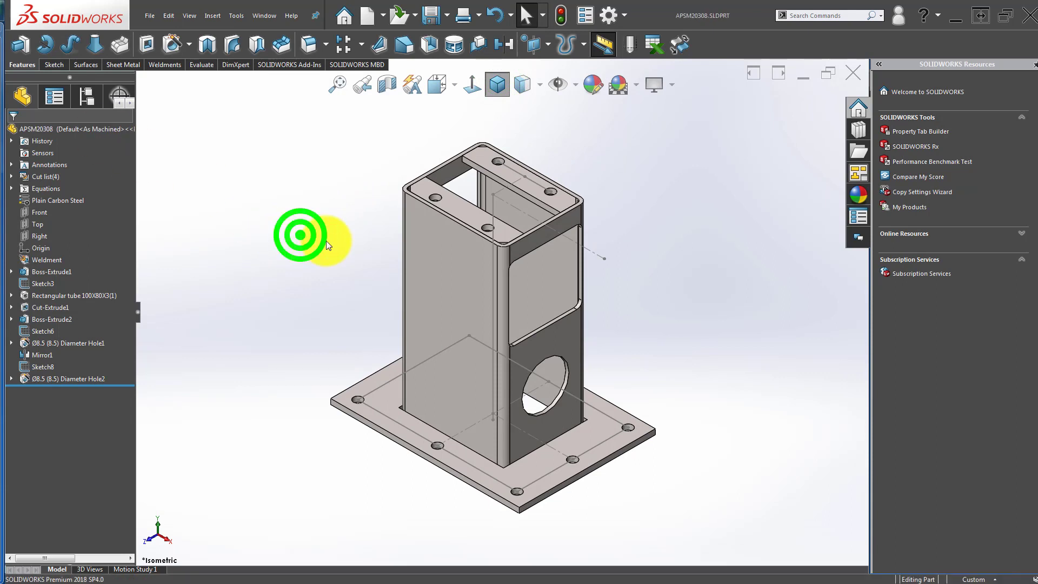
# - Make a drawing from the part on an A-size landscape sheet
pyautogui.click(383, 15)
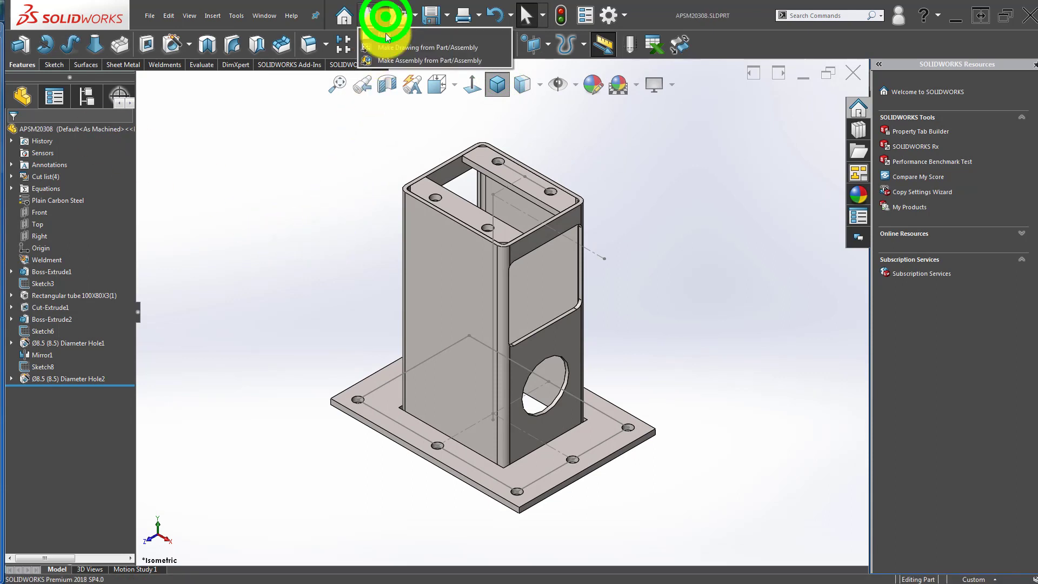
pyautogui.click(397, 49)
pyautogui.click(285, 372)
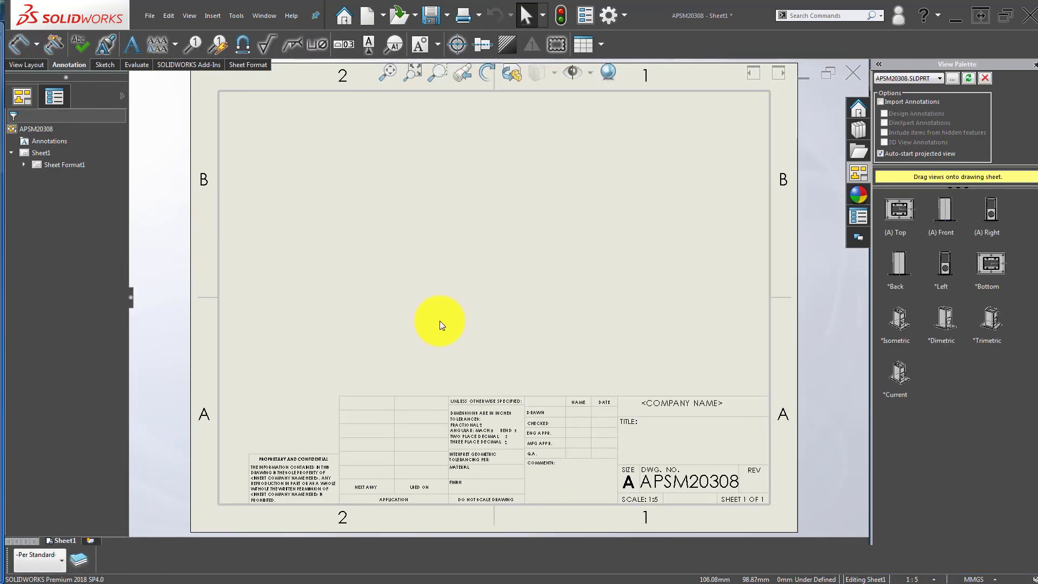
# - Place the part's isometric view on the drawing sheet, above the right end of the title block
pyautogui.moveTo(568, 313); pyautogui.dragTo(486, 344)
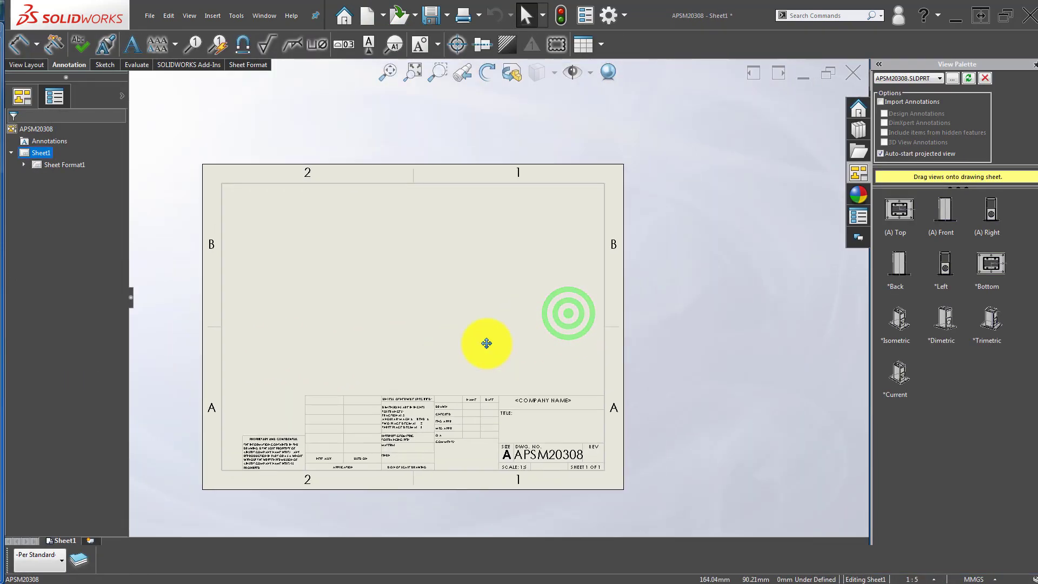
pyautogui.click(971, 407)
pyautogui.click(899, 372)
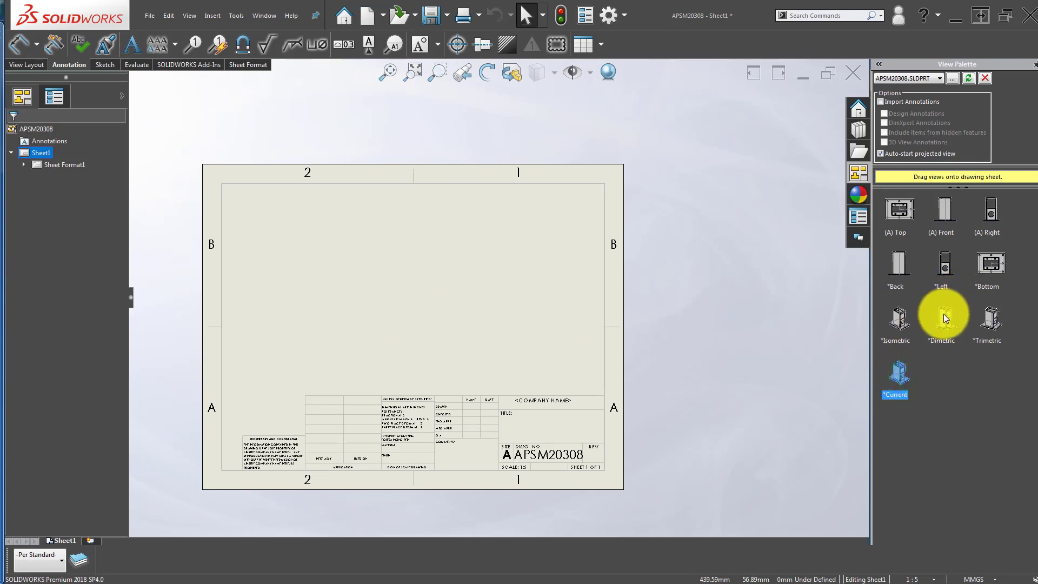
pyautogui.moveTo(897, 326); pyautogui.dragTo(569, 341)
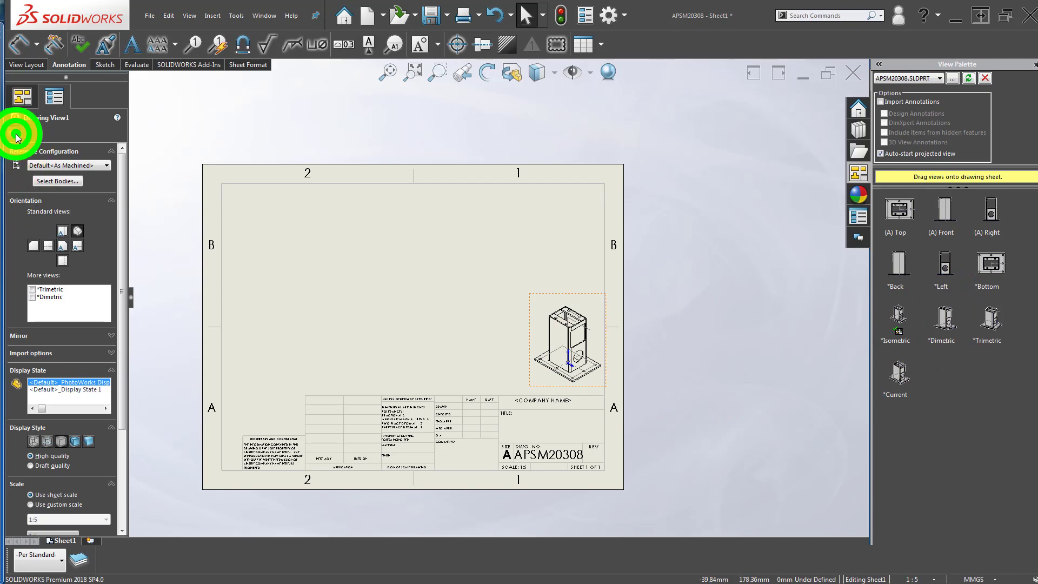
pyautogui.click(17, 135)
pyautogui.click(669, 360)
# - Place the part's left view in the upper-left area of the sheet, without adding any projected views
pyautogui.scroll(-3, 494, 307)
pyautogui.scroll(2, 493, 301)
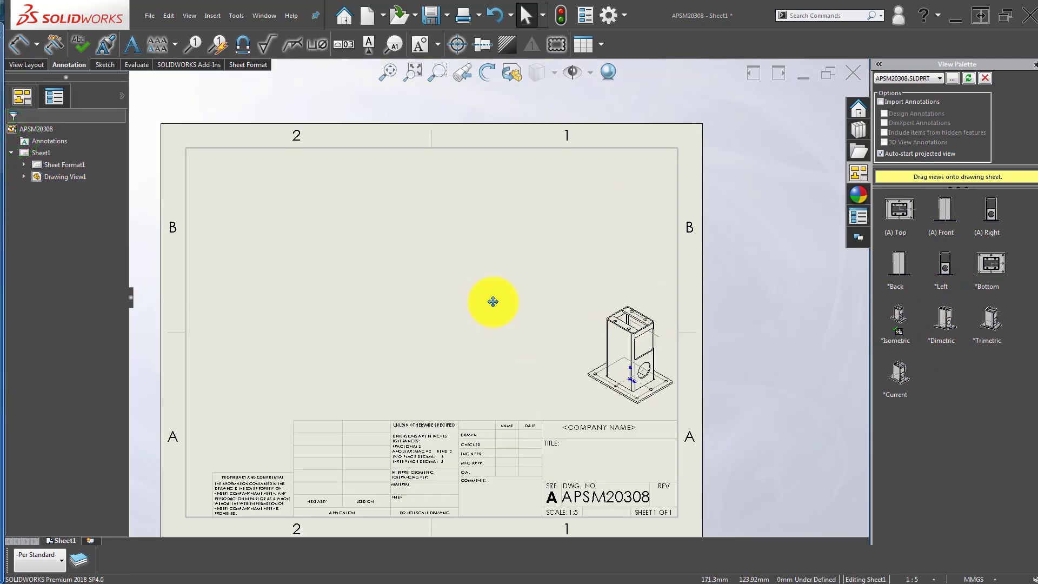
pyautogui.keyDown('ctrl'); pyautogui.moveTo(464, 289); pyautogui.dragTo(508, 284, button='middle'); pyautogui.keyUp('ctrl')
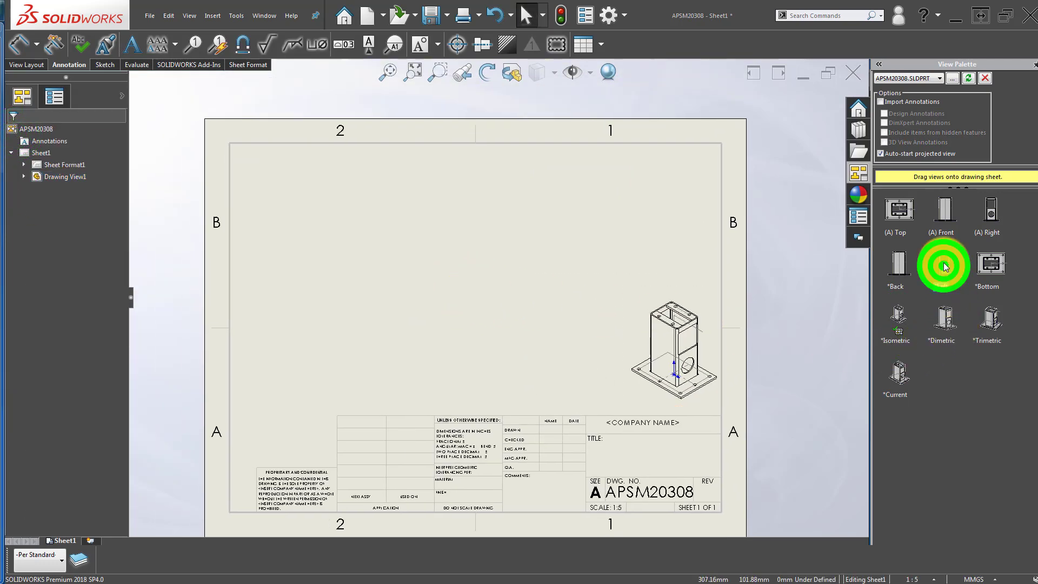
pyautogui.moveTo(944, 264); pyautogui.dragTo(339, 233)
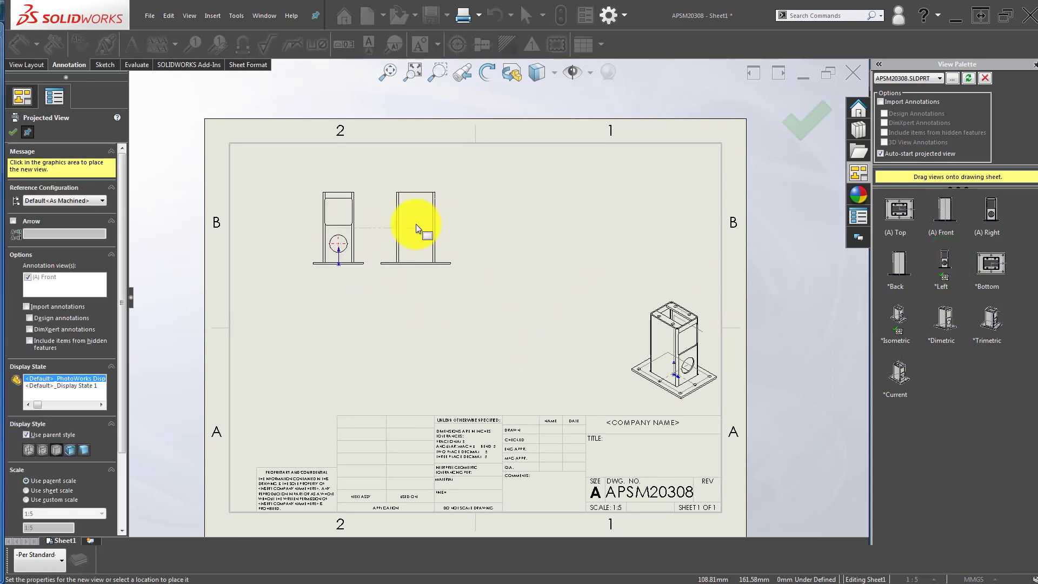
pyautogui.scroll(-2, 416, 224)
pyautogui.press('Escape')
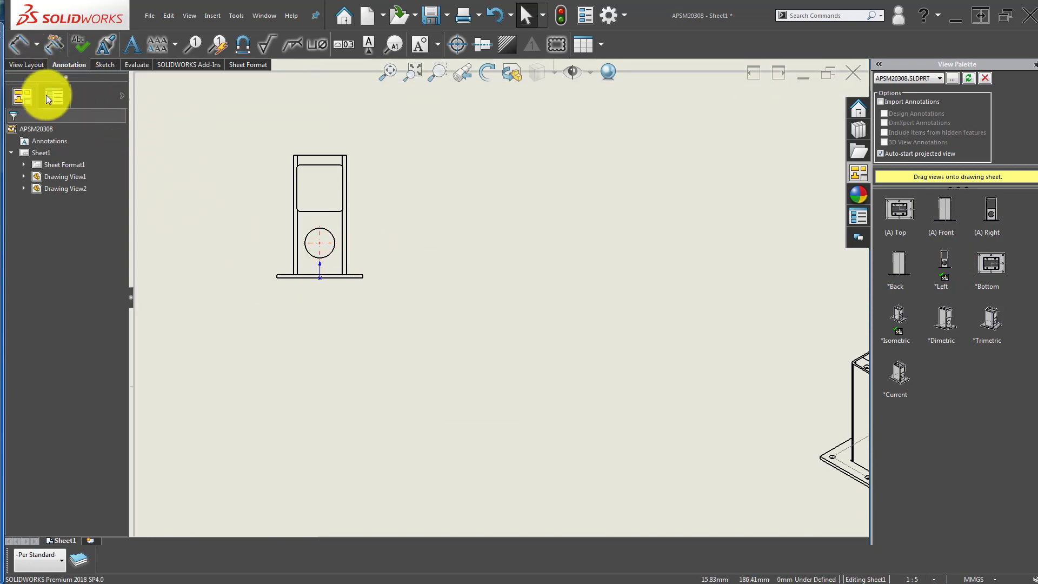
# - Create vertical section view A-A through the center of the round hole in the left view and place it to the left of that view
pyautogui.click(26, 64)
pyautogui.click(115, 40)
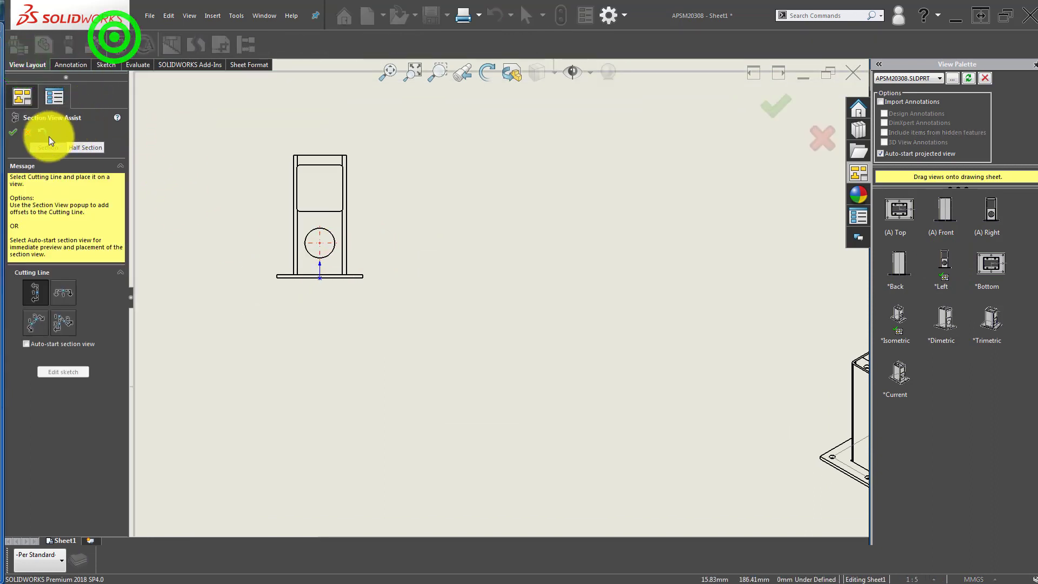
pyautogui.click(319, 242)
pyautogui.click(282, 226)
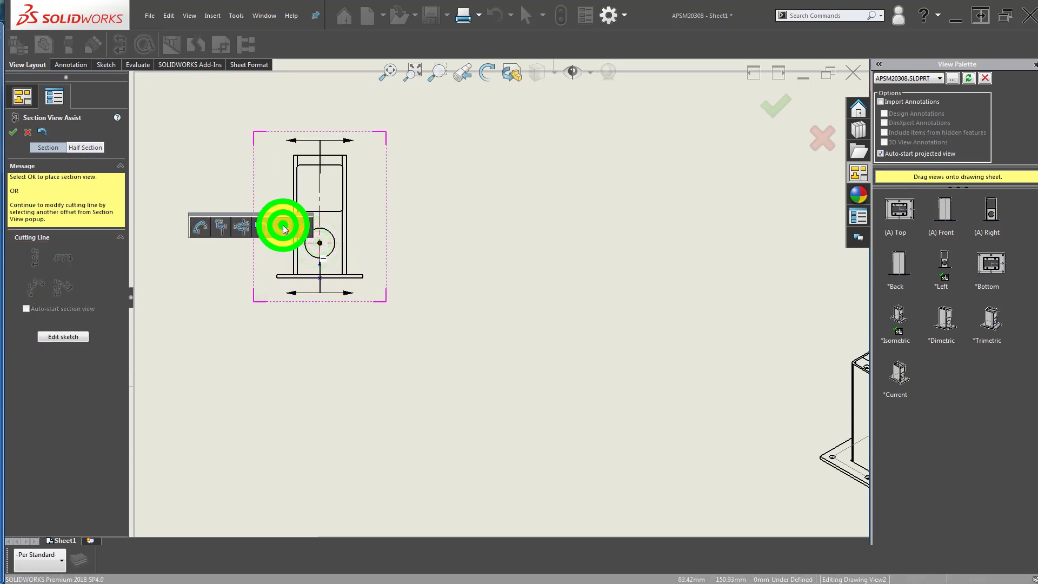
pyautogui.press('f')
pyautogui.scroll(-3, 335, 251)
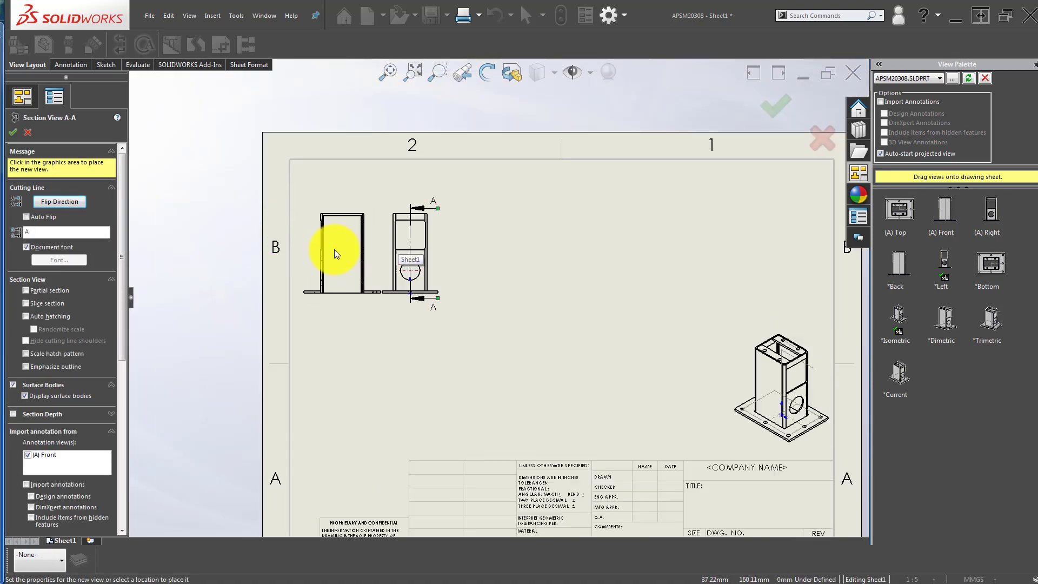
pyautogui.scroll(-6, 335, 251)
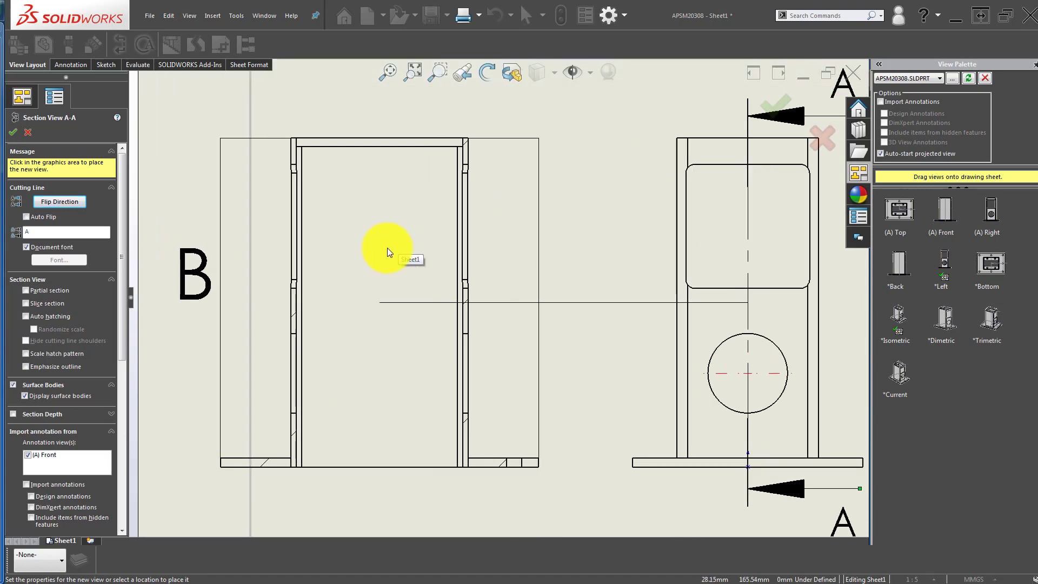
pyautogui.click(407, 250)
pyautogui.scroll(-5, 364, 297)
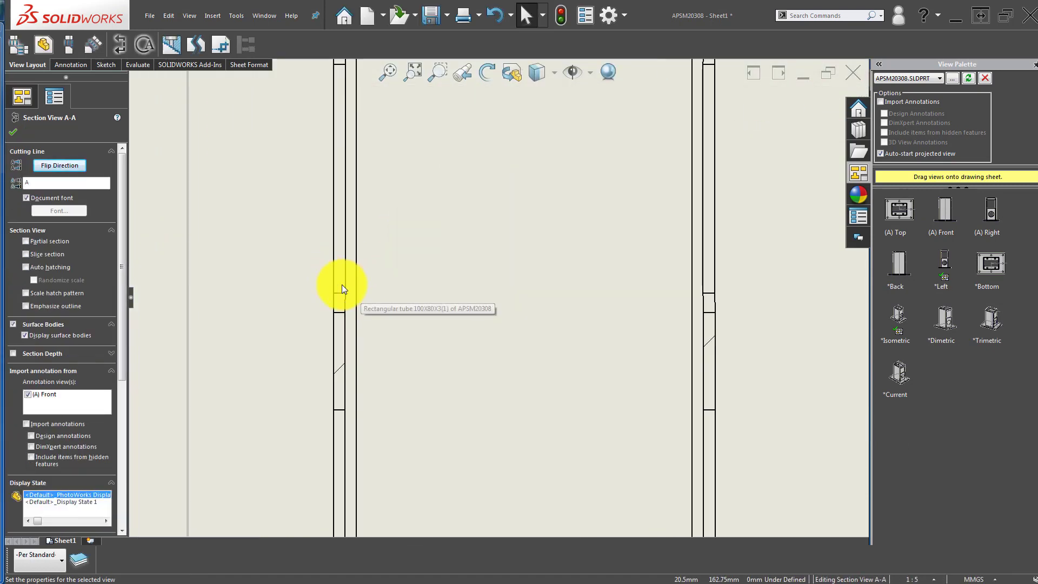
pyautogui.scroll(8, 400, 319)
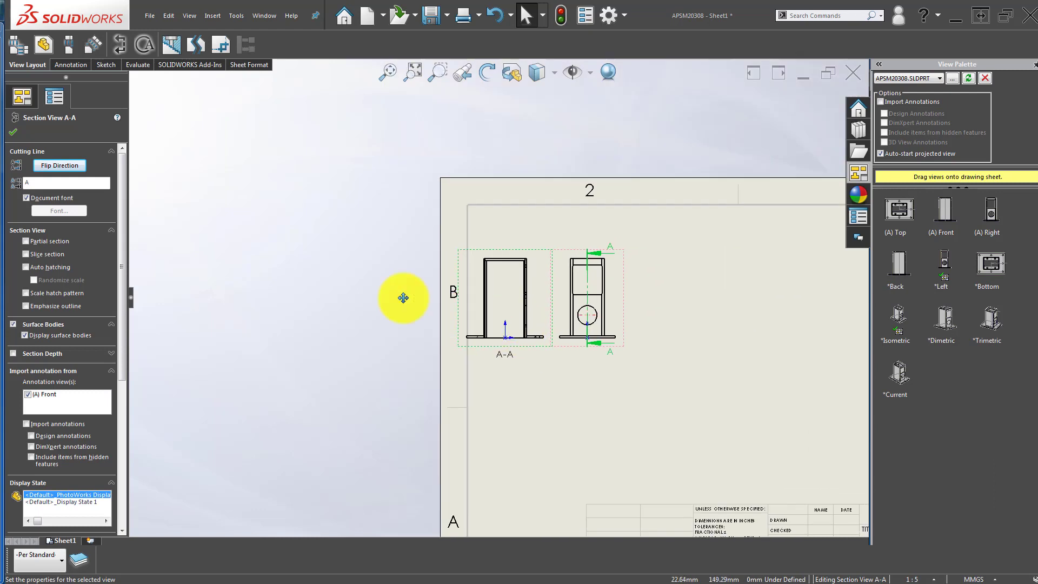
# - Close the section view settings and try moving the front view and section view A-A farther across the sheet
pyautogui.press('Escape')
pyautogui.moveTo(459, 252); pyautogui.dragTo(727, 238)
pyautogui.click(450, 350)
pyautogui.moveTo(367, 291); pyautogui.dragTo(572, 268)
pyautogui.click(565, 322)
pyautogui.scroll(-3, 541, 310)
pyautogui.scroll(3, 290, 270)
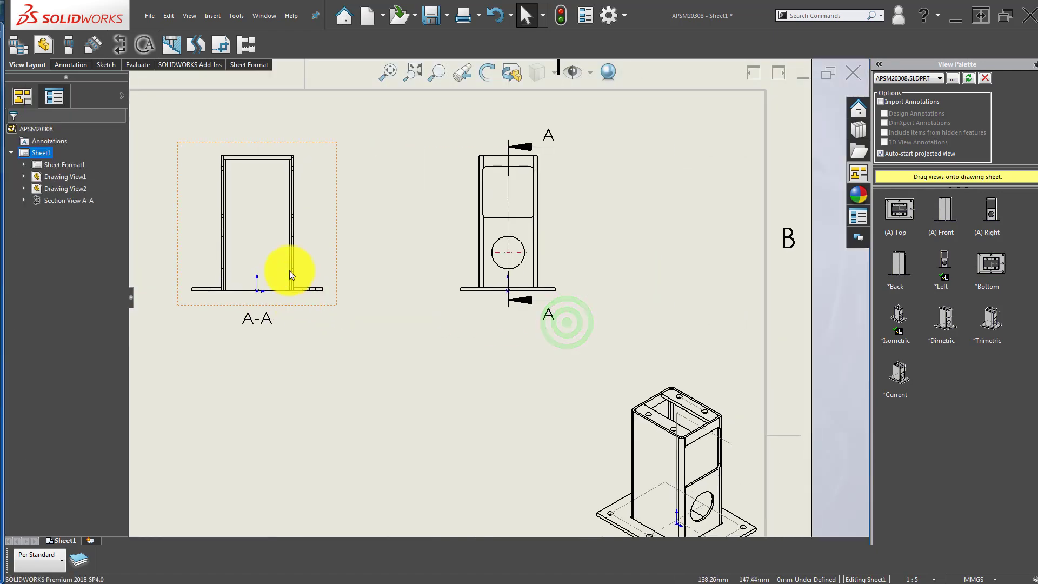
pyautogui.scroll(-3, 286, 254)
pyautogui.scroll(3, 417, 324)
pyautogui.scroll(-2, 366, 301)
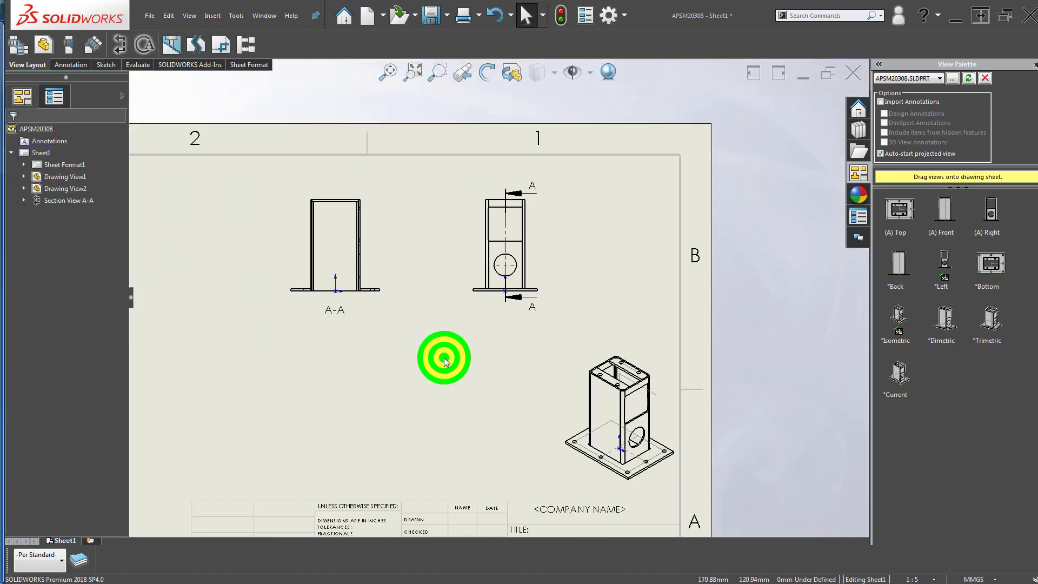
# - Undo the view moves and the creation of section view A-A
pyautogui.hotkey('ctrl', 'z')
pyautogui.hotkey('ctrl', 'z')
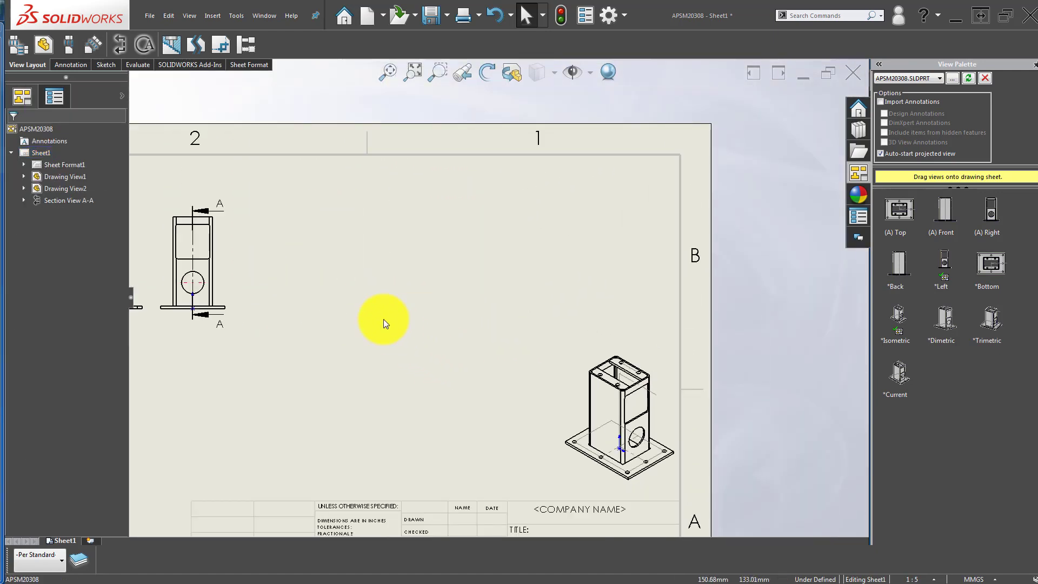
pyautogui.hotkey('ctrl', 'z')
pyautogui.scroll(3, 365, 317)
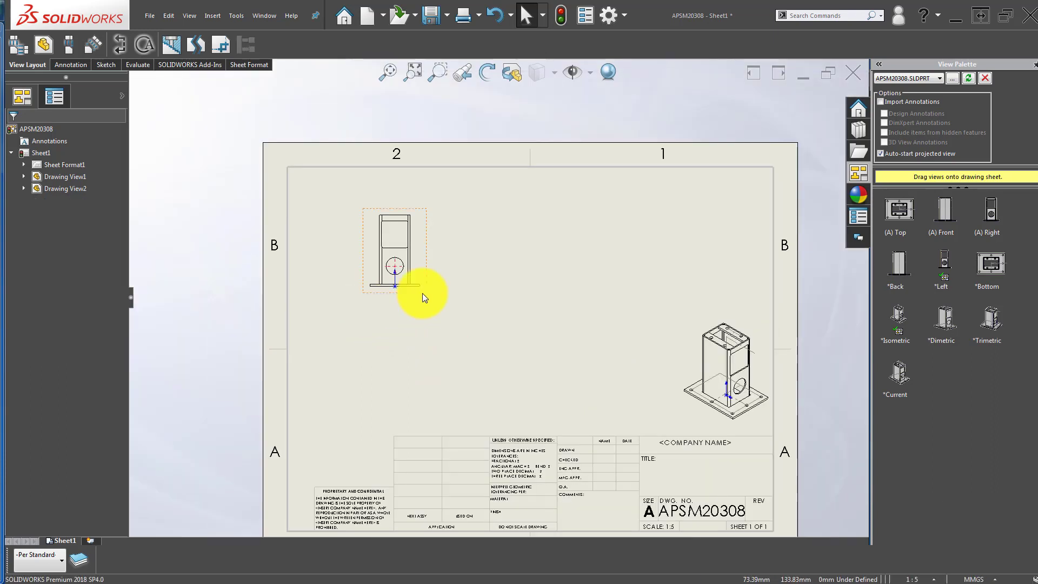
# - Move the front view farther right on the sheet and place a projected side view beside it
pyautogui.moveTo(422, 293); pyautogui.dragTo(372, 281, button='middle')
pyautogui.moveTo(346, 290); pyautogui.dragTo(395, 289)
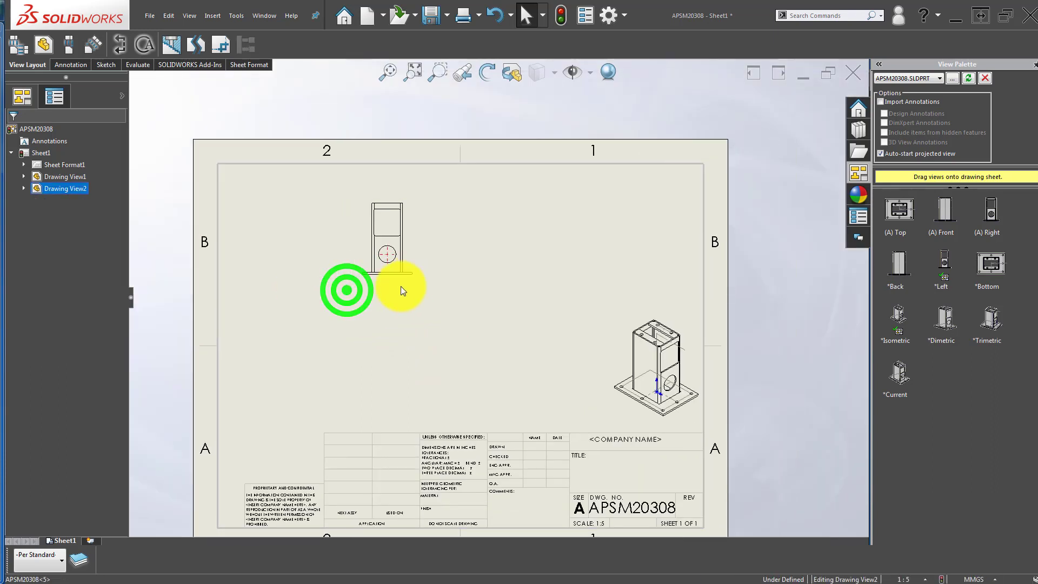
pyautogui.click(426, 338)
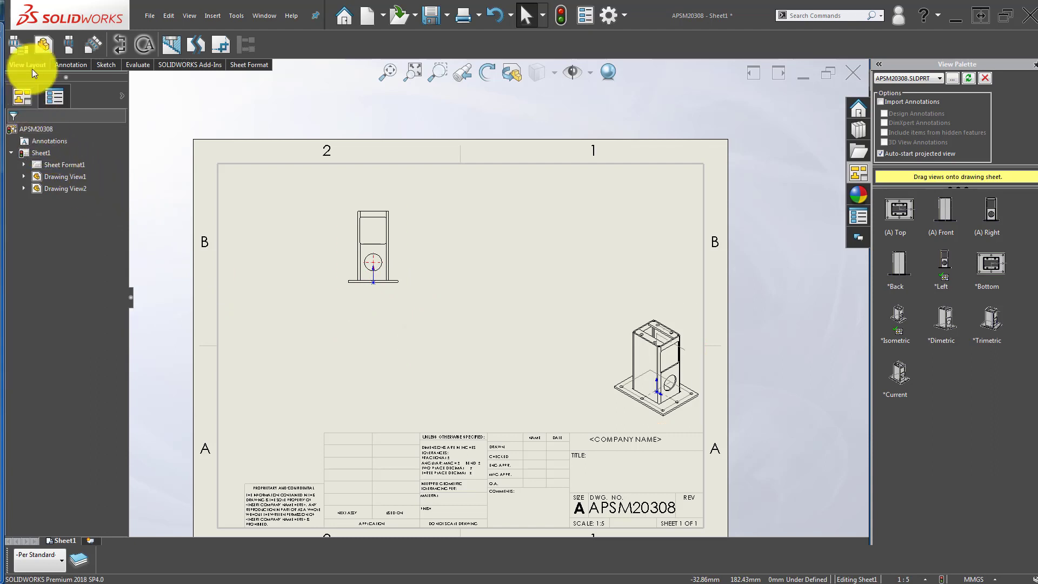
pyautogui.click(65, 53)
pyautogui.click(382, 255)
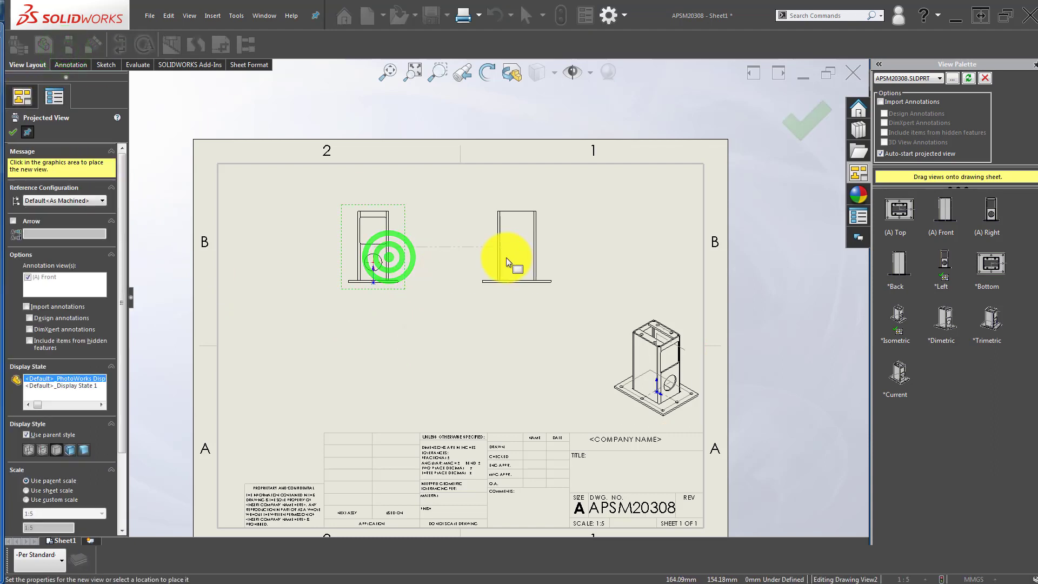
pyautogui.click(501, 259)
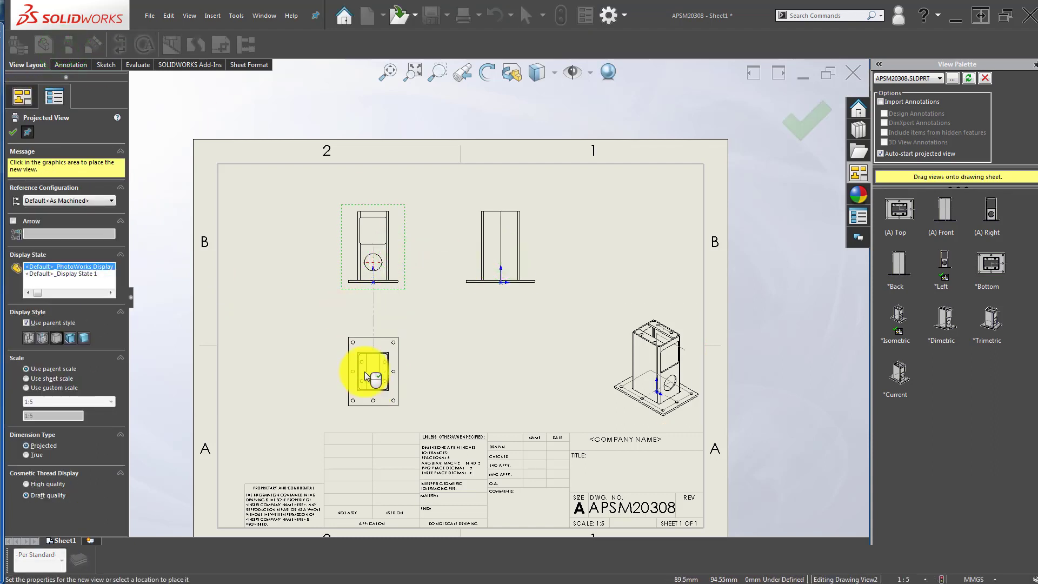
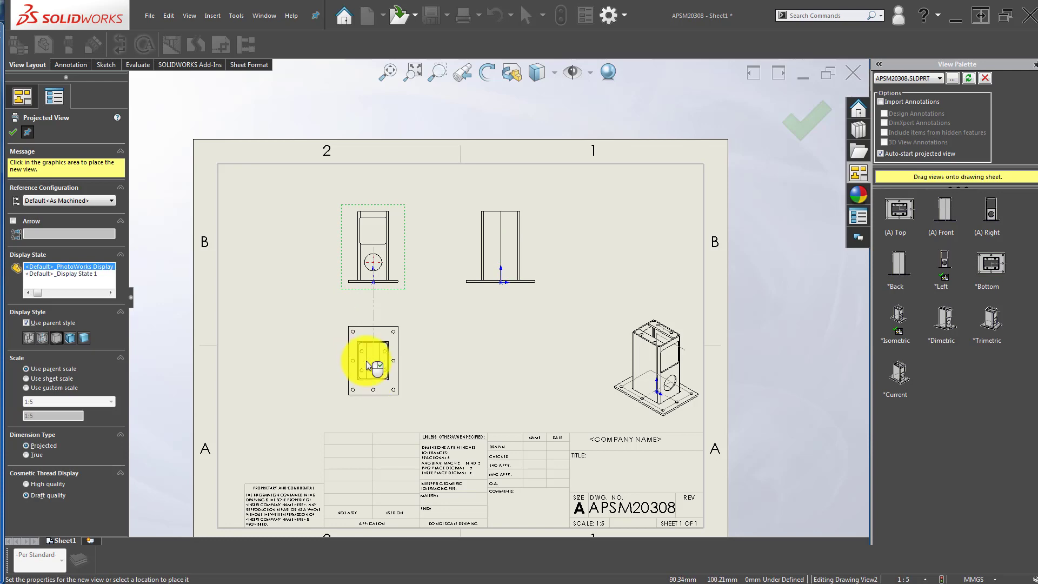
pyautogui.press('Escape')
# - Lower the front view slightly and place a projected view of the base plate beneath it
pyautogui.moveTo(381, 291)
pyautogui.mouseDown()
pyautogui.moveTo(383, 343)
pyautogui.moveTo(381, 310)
pyautogui.mouseUp()
pyautogui.scroll(-3, 426, 385)
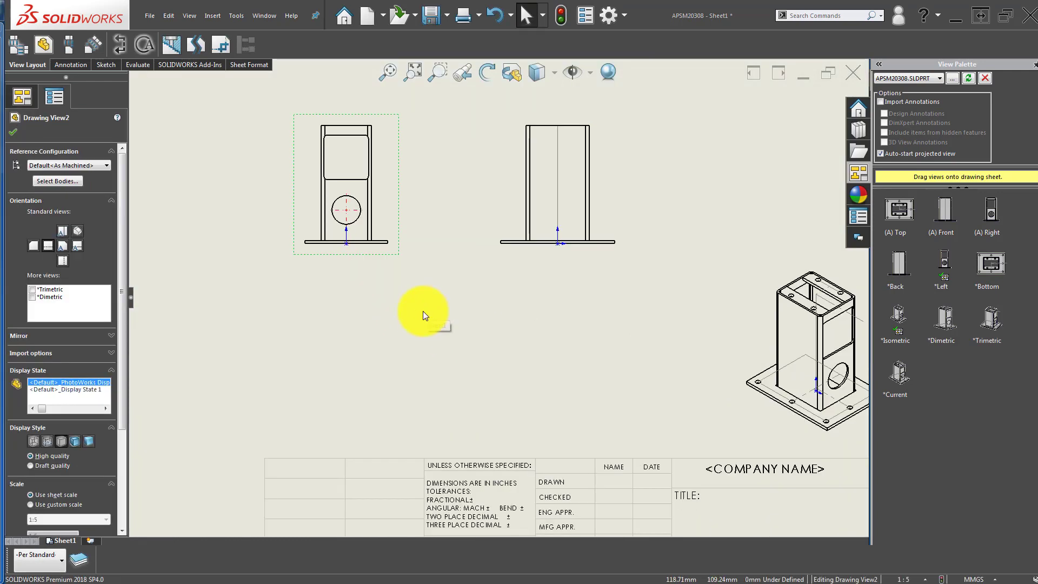
pyautogui.press('Escape')
pyautogui.click(68, 45)
pyautogui.click(333, 248)
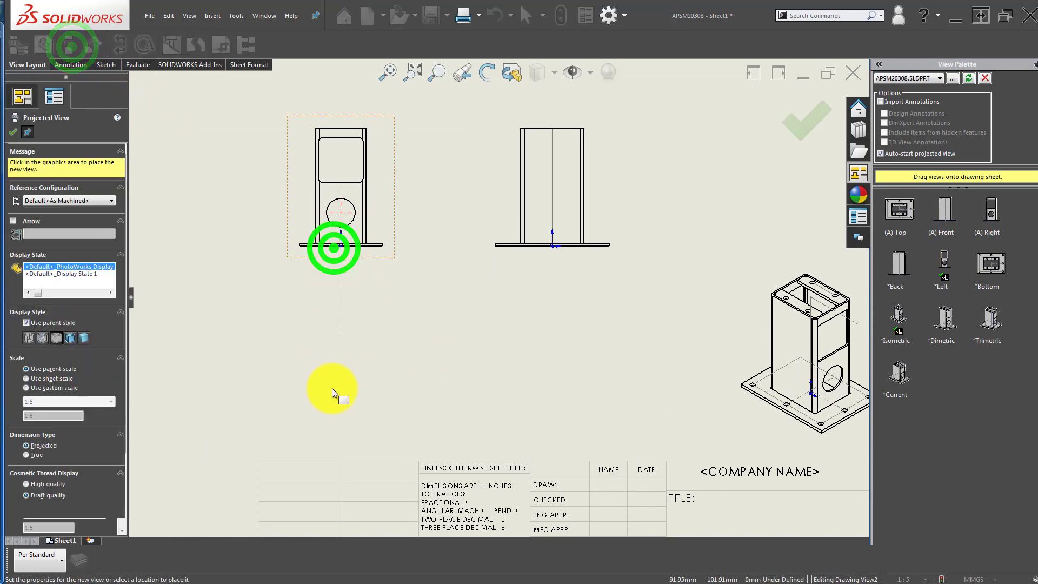
pyautogui.click(340, 349)
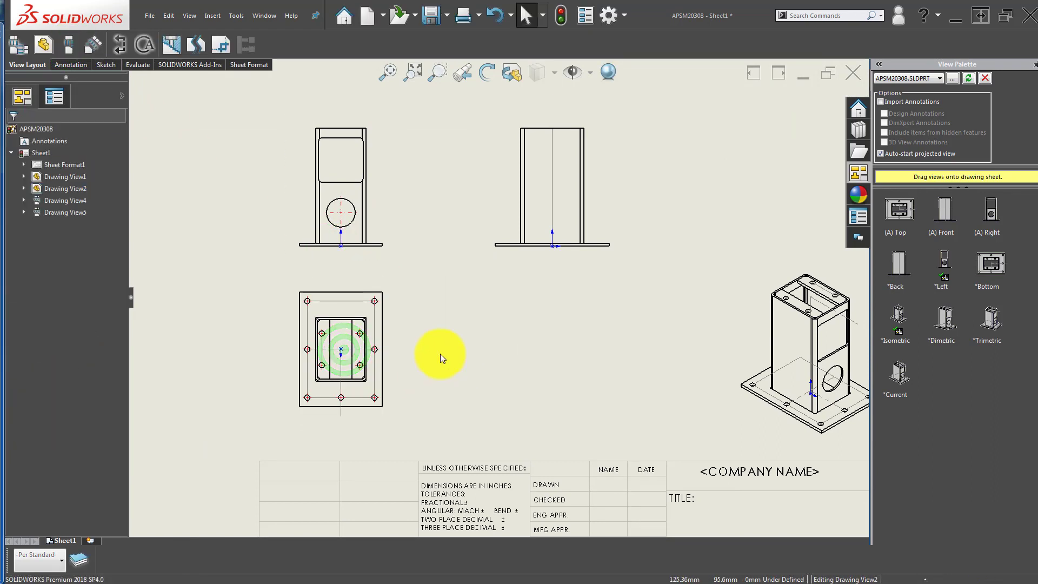
# - Hide the origins and sketch lines in all views and set the front view to Tangent Edges Removed
pyautogui.click(582, 71)
pyautogui.click(500, 406)
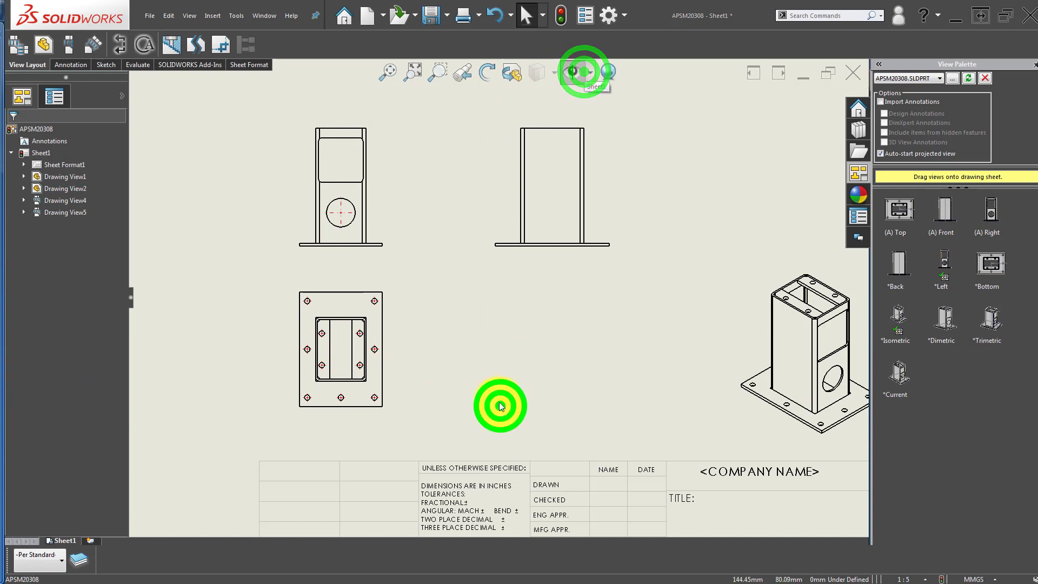
pyautogui.moveTo(509, 333); pyautogui.dragTo(429, 360, button='middle')
pyautogui.rightClick(301, 223)
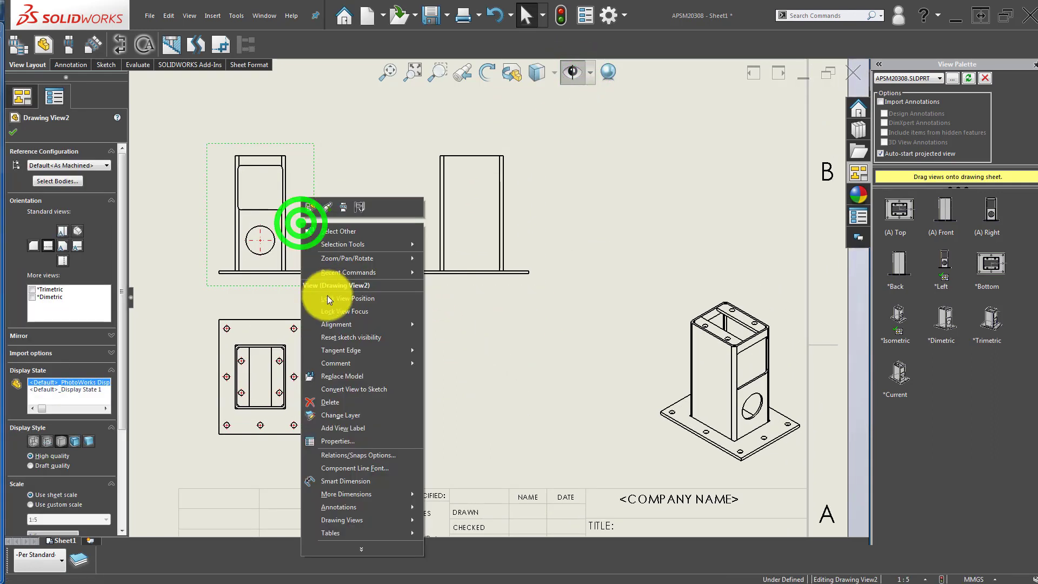
pyautogui.click(380, 350)
pyautogui.click(458, 374)
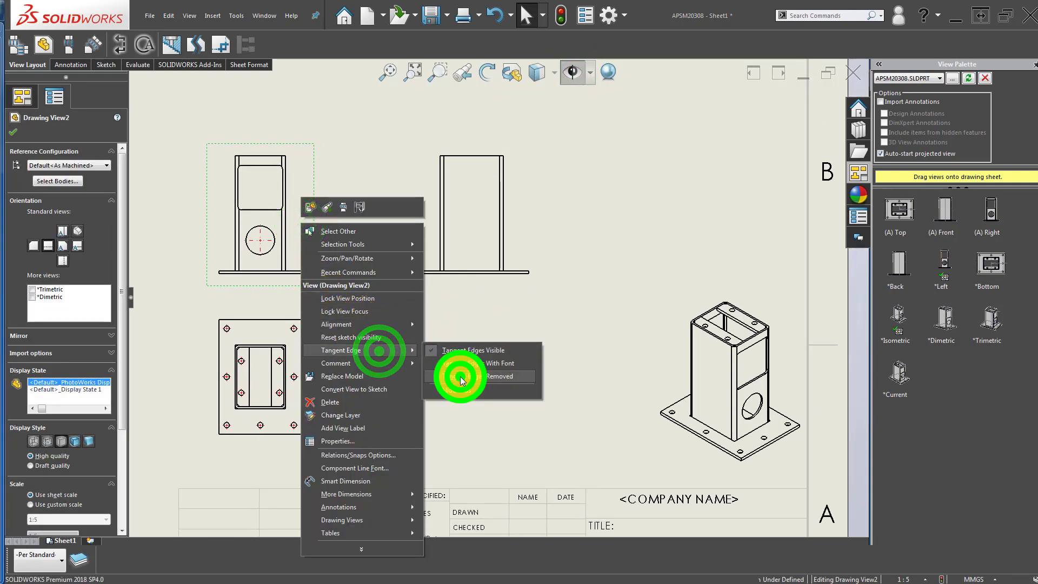
# - Set the projected side view to Tangent Edges Removed
pyautogui.click(470, 225)
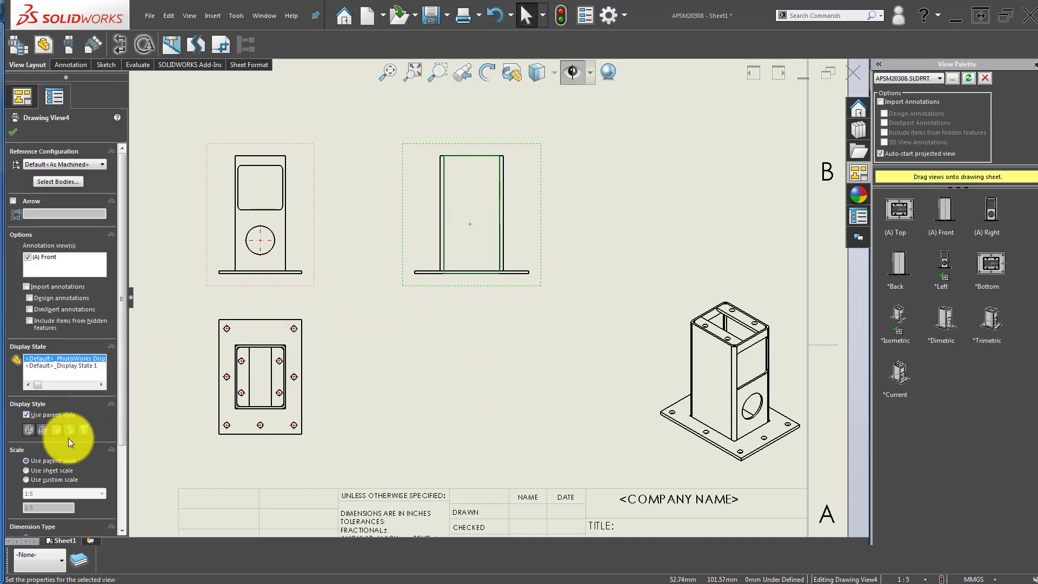
pyautogui.rightClick(479, 238)
pyautogui.click(548, 378)
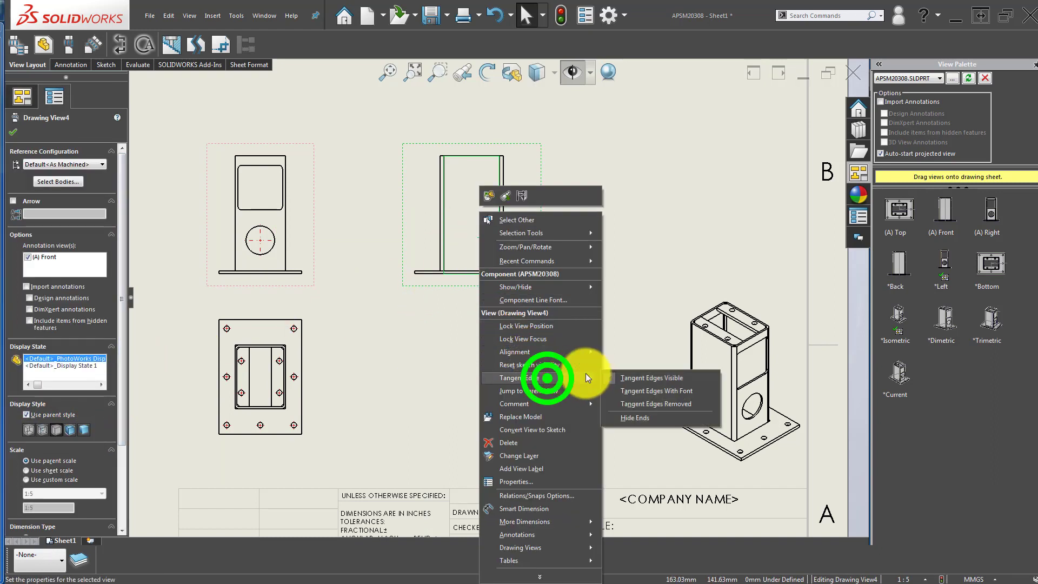
pyautogui.click(638, 404)
pyautogui.click(452, 413)
# - Set the projected base plate view below the front view to Tangent Edges Removed
pyautogui.click(309, 352)
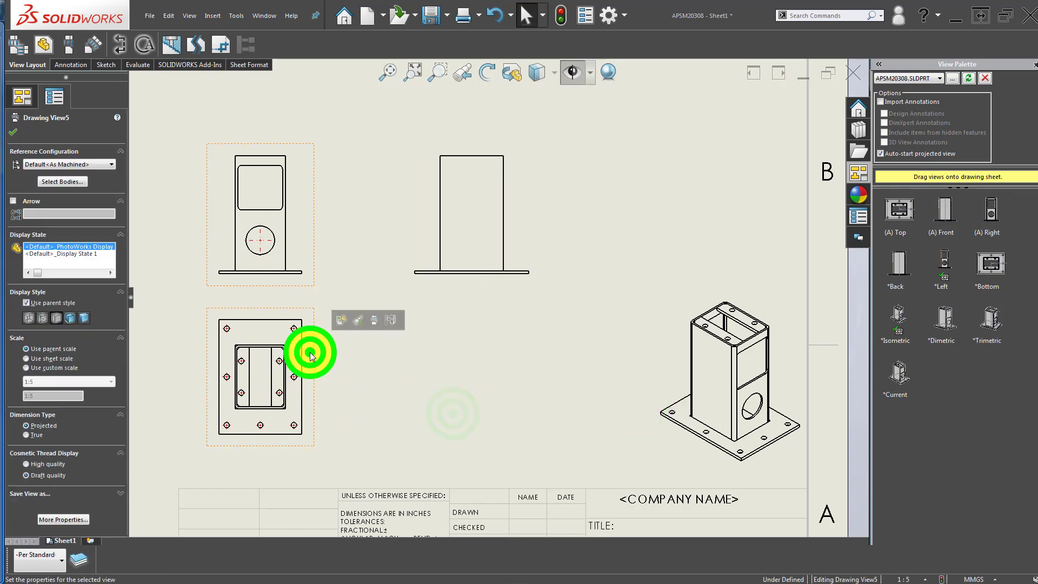
pyautogui.rightClick(310, 353)
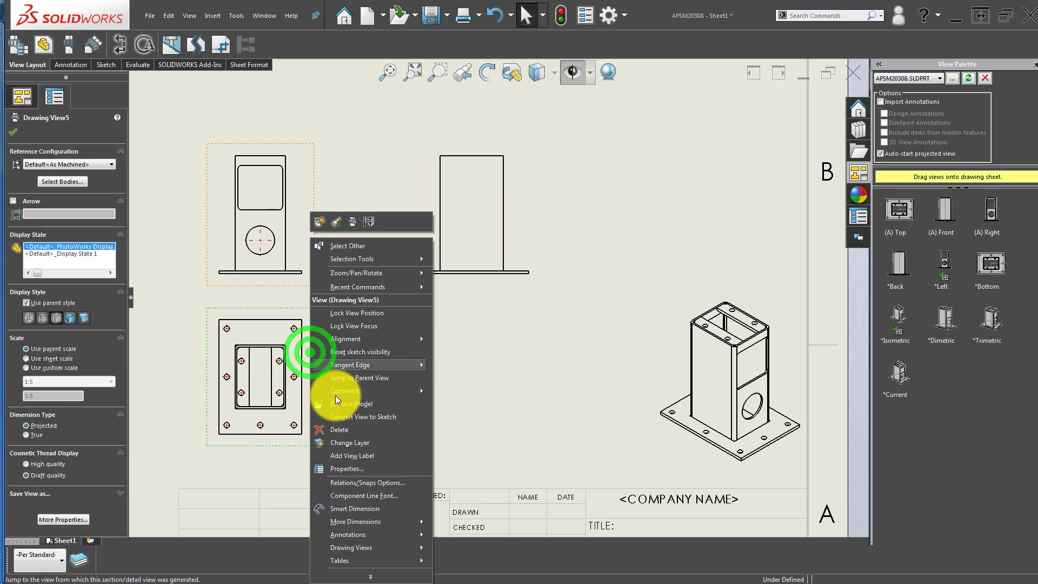
pyautogui.click(395, 365)
pyautogui.click(481, 391)
pyautogui.press('f')
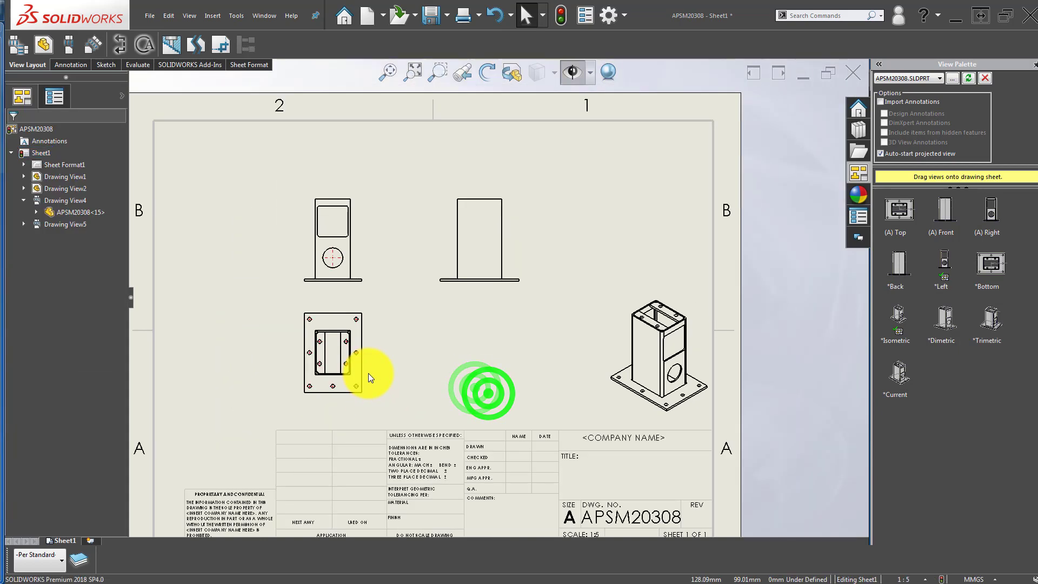
# - Move the front view up on the sheet and give it a user-defined custom scale of 1:3
pyautogui.click(366, 236)
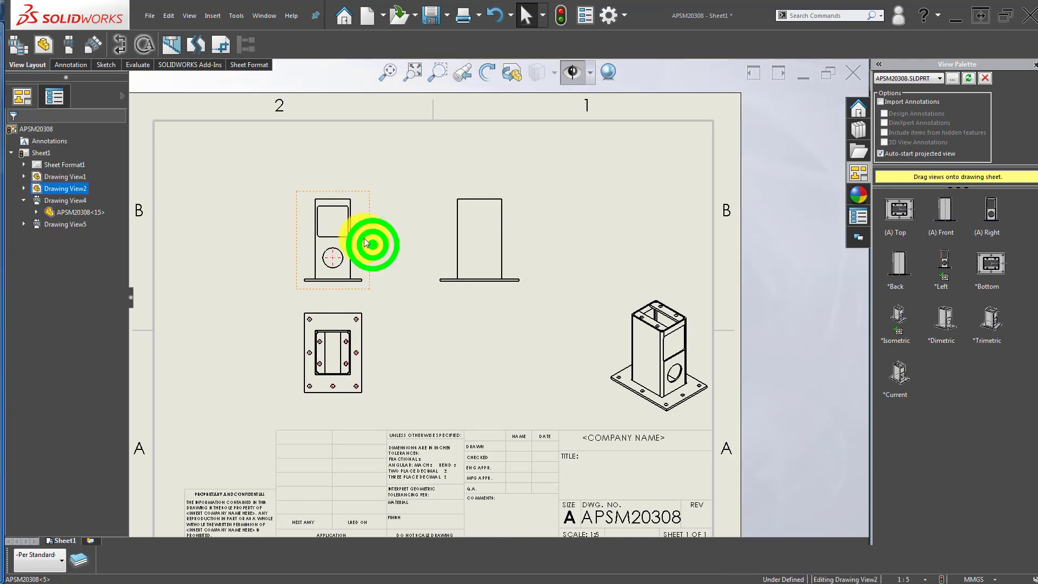
pyautogui.moveTo(365, 238)
pyautogui.mouseDown()
pyautogui.moveTo(390, 197)
pyautogui.moveTo(361, 212)
pyautogui.mouseUp()
pyautogui.click(121, 223)
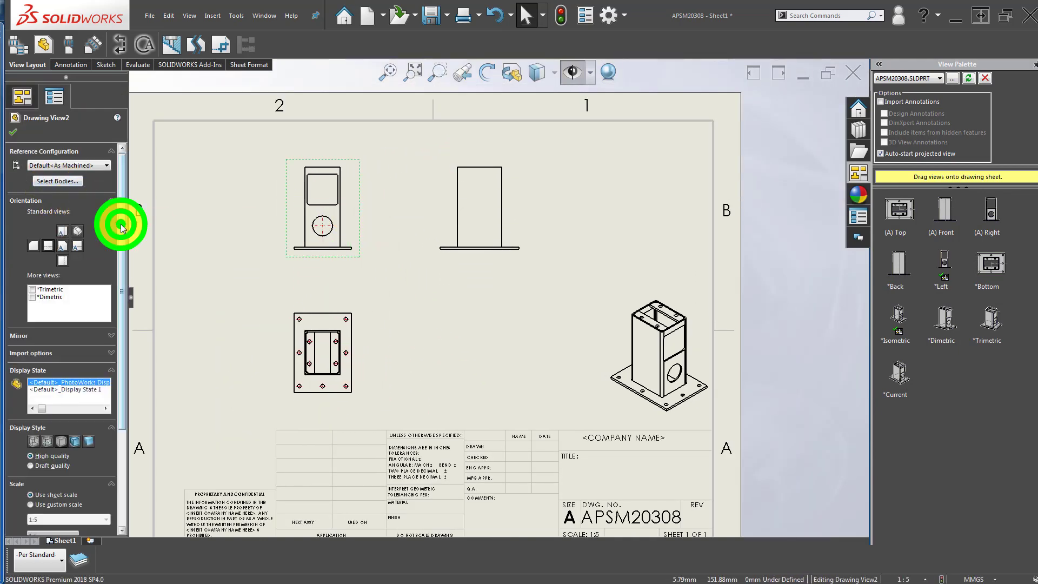
pyautogui.moveTo(121, 223); pyautogui.dragTo(118, 351)
pyautogui.click(54, 387)
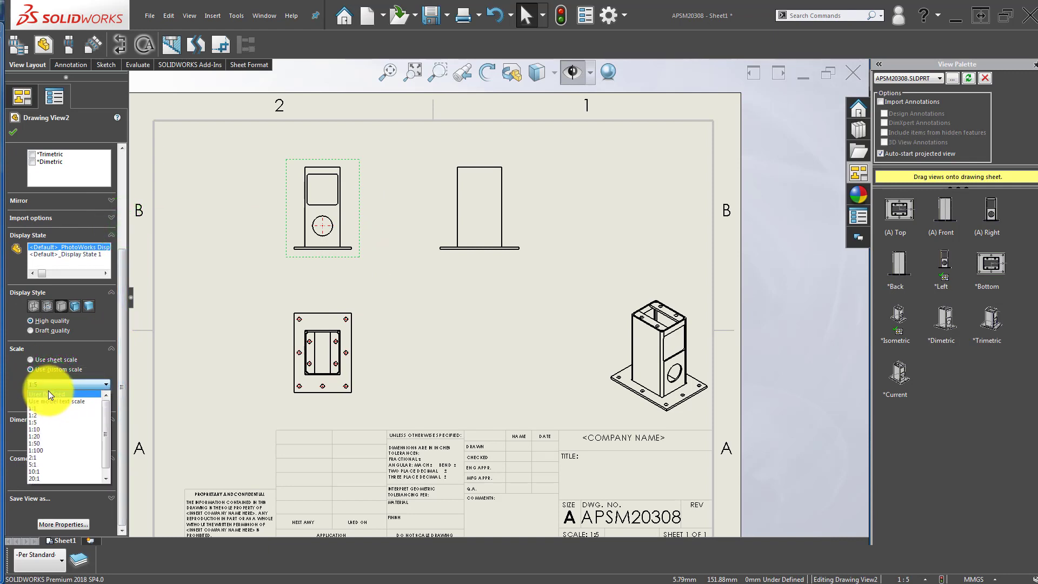
pyautogui.click(48, 390)
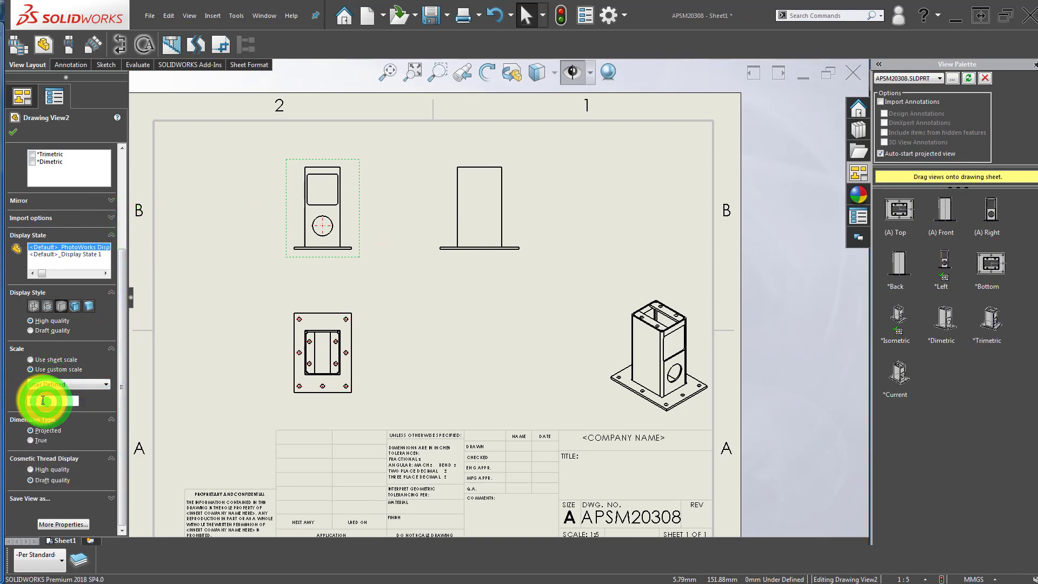
pyautogui.press('Return')
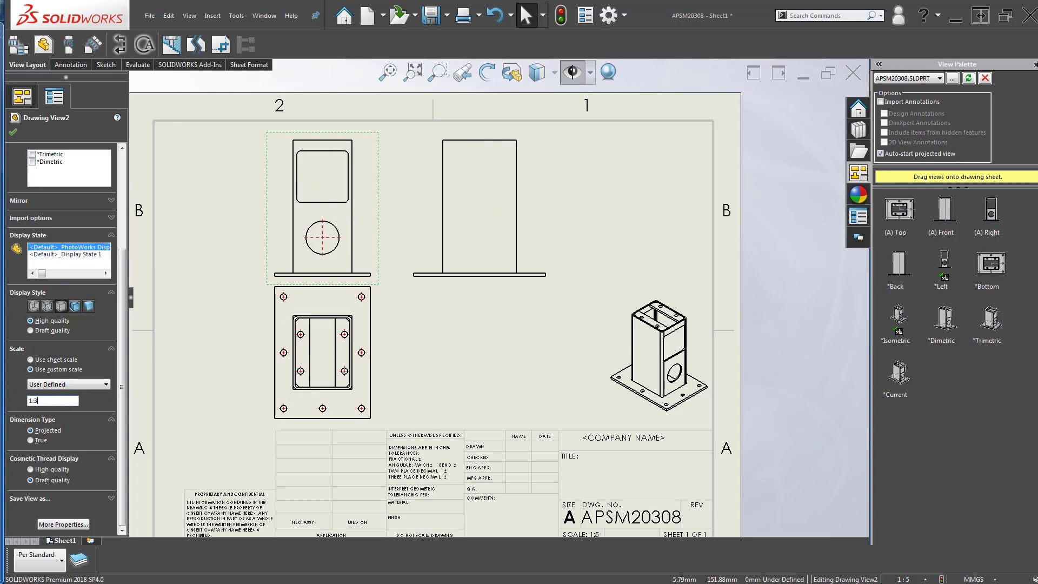
pyautogui.click(209, 385)
pyautogui.scroll(2, 324, 367)
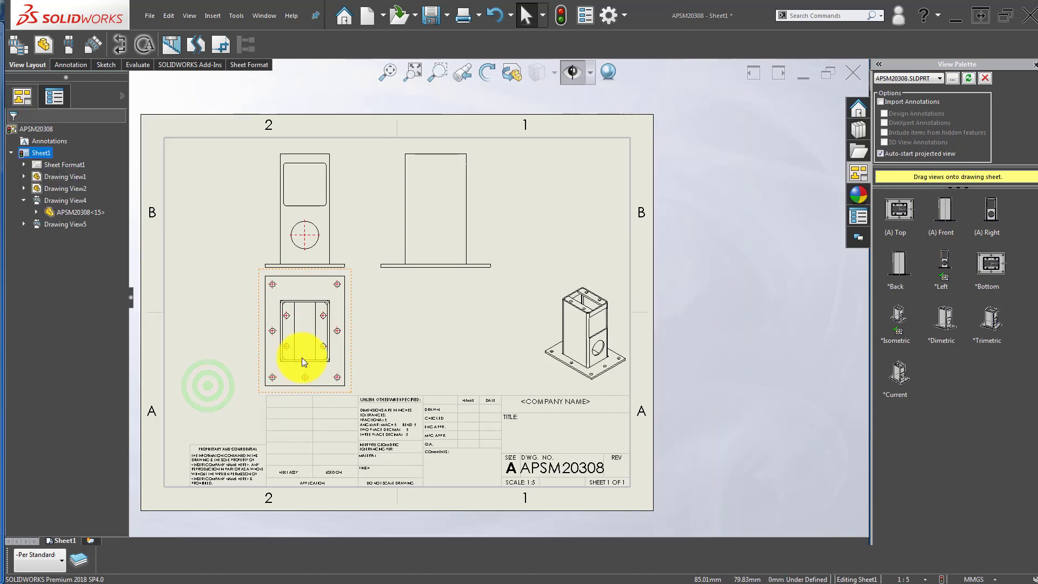
# - Delete the projected base plate view below the front view
pyautogui.scroll(2, 373, 325)
pyautogui.scroll(-2, 374, 312)
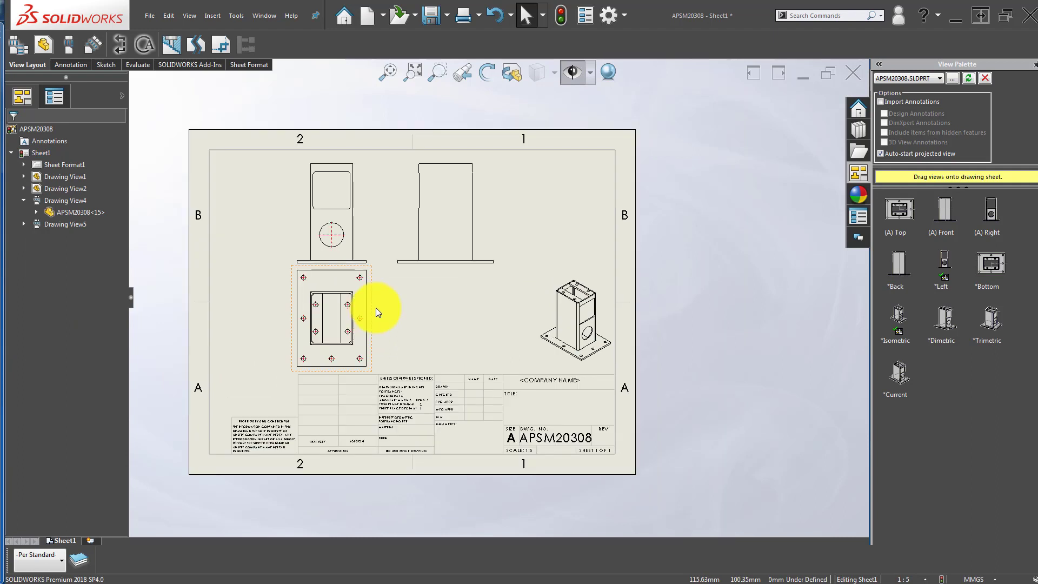
pyautogui.click(377, 306)
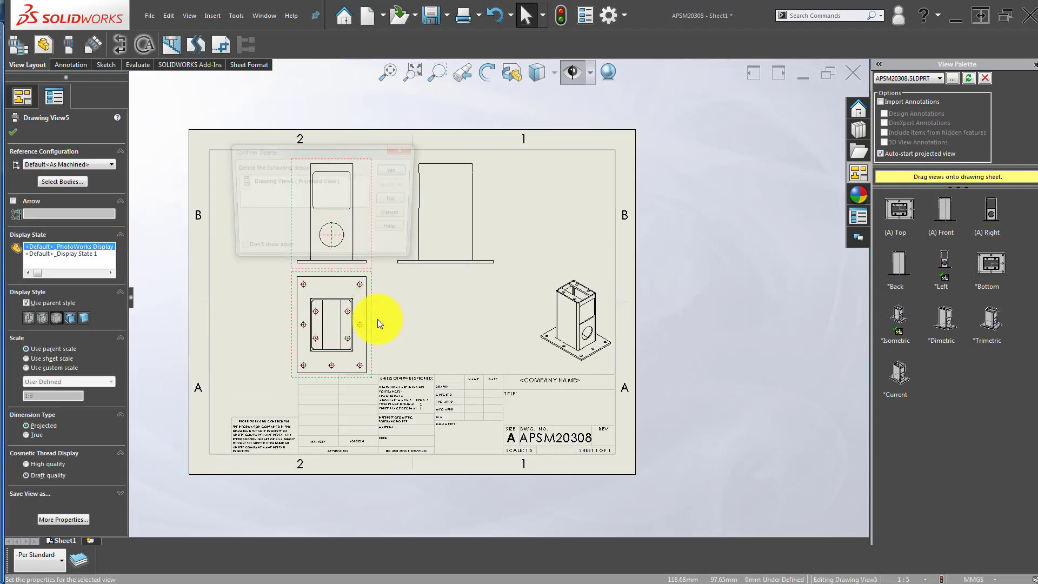
pyautogui.press('Delete')
pyautogui.click(395, 170)
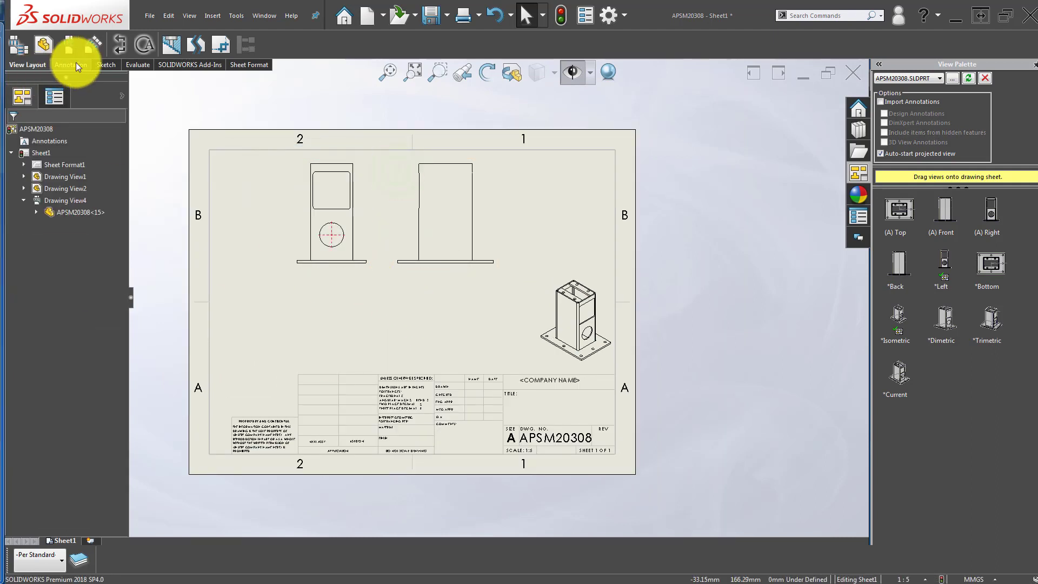
# - Place a projected view of the base plate beneath the side view
pyautogui.click(68, 44)
pyautogui.click(444, 252)
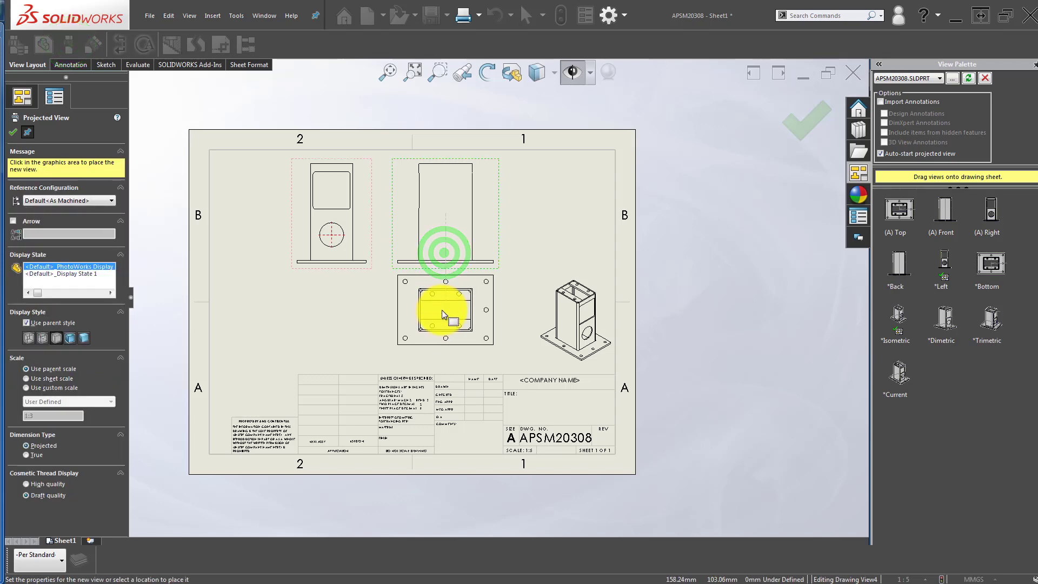
pyautogui.click(444, 321)
pyautogui.scroll(-2, 339, 287)
pyautogui.scroll(4, 346, 303)
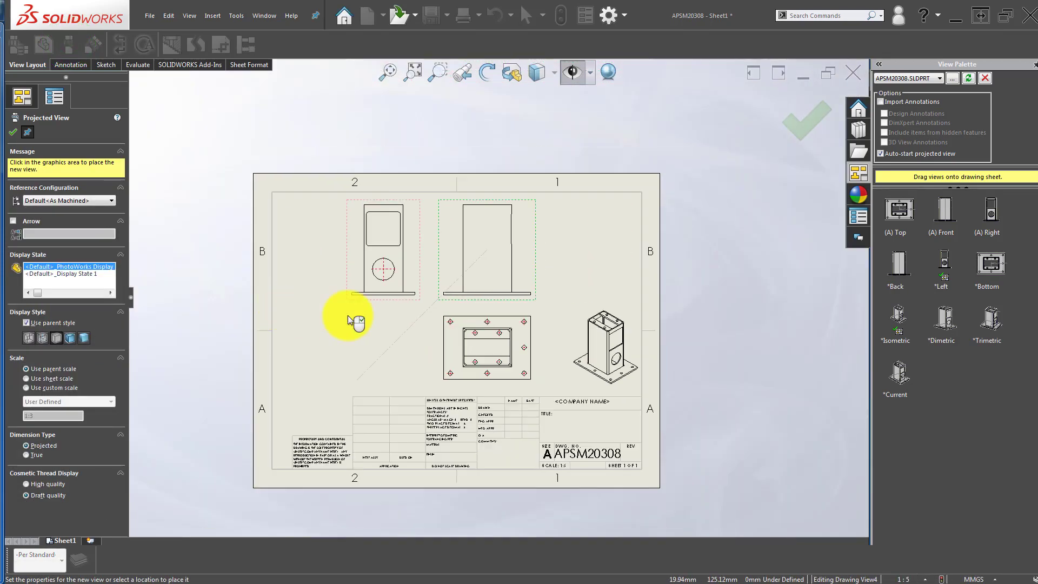
pyautogui.press('Escape')
# - Delete the original front view with the rectangular window and round hole
pyautogui.moveTo(372, 305)
pyautogui.mouseDown()
pyautogui.moveTo(315, 303)
pyautogui.moveTo(351, 312)
pyautogui.mouseUp()
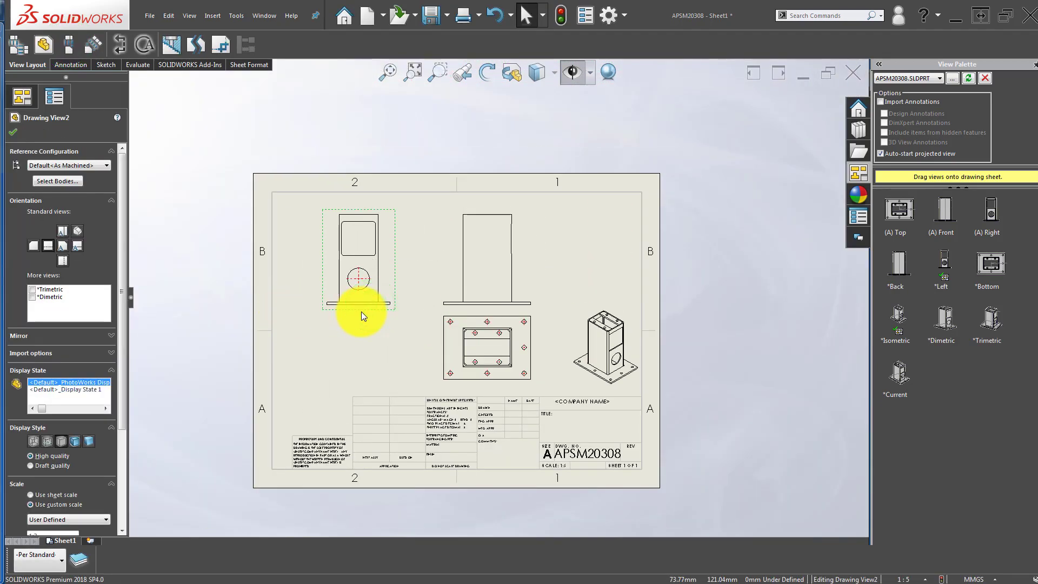
pyautogui.click(361, 311)
pyautogui.press('Delete')
pyautogui.press('Return')
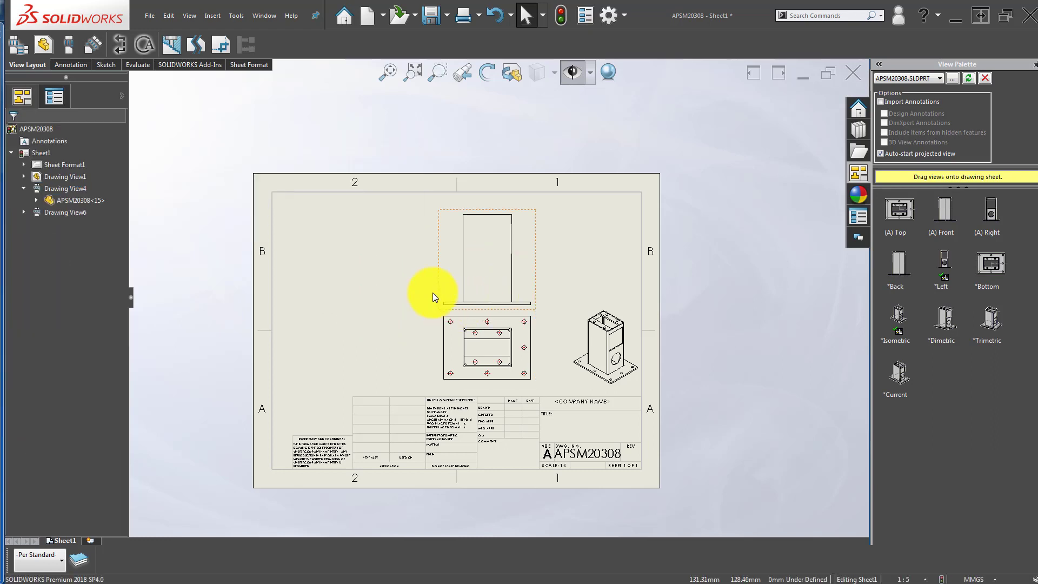
# - Move the front view to the left half of the sheet and place a projected side view to its right
pyautogui.moveTo(437, 268)
pyautogui.mouseDown()
pyautogui.moveTo(339, 260)
pyautogui.moveTo(322, 268)
pyautogui.mouseUp()
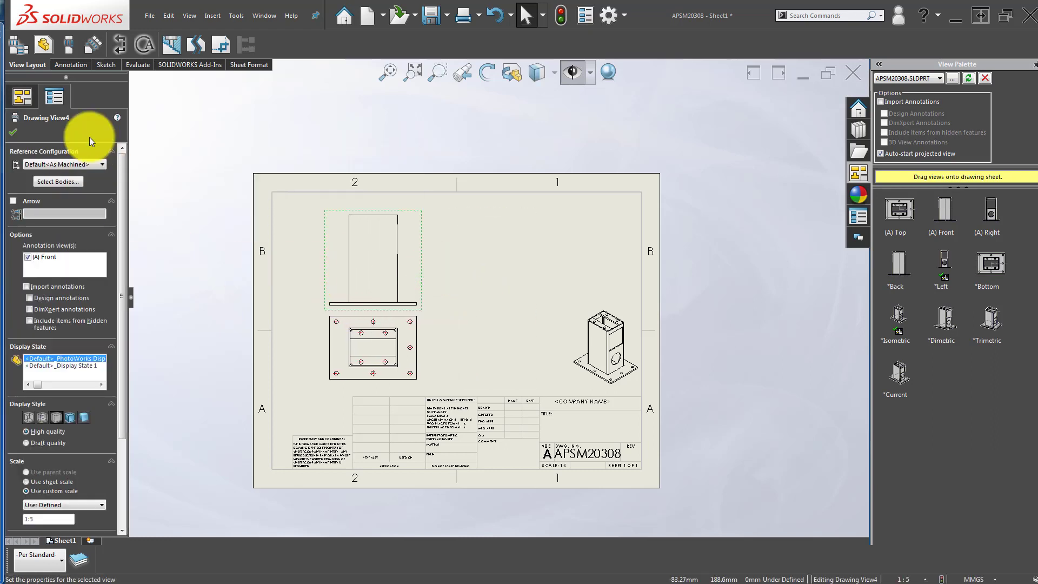
pyautogui.click(73, 50)
pyautogui.click(378, 259)
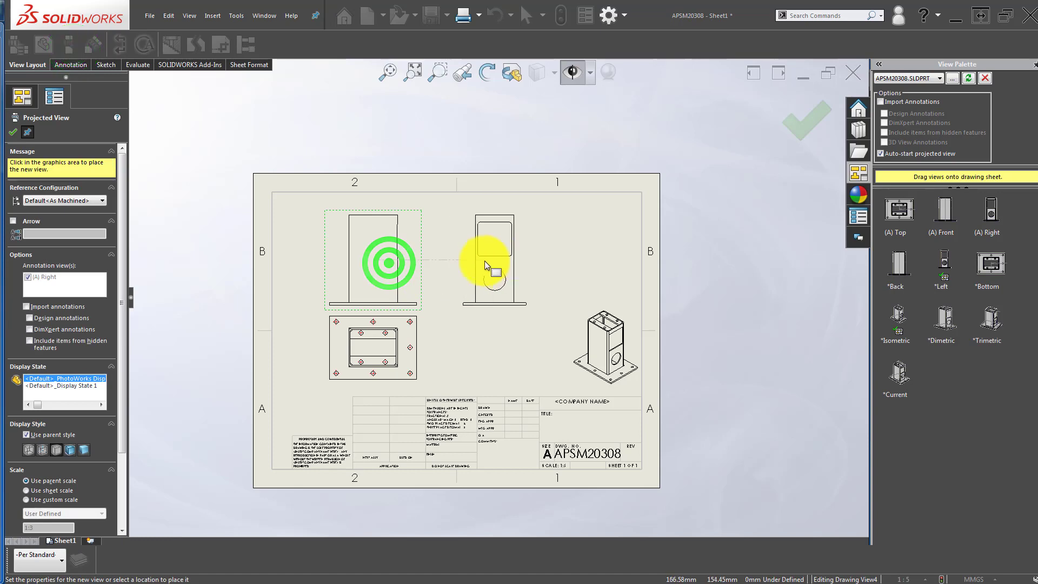
pyautogui.click(481, 261)
# - Set the front view's display style to show hidden lines, carrying over to the projected side view
pyautogui.scroll(-3, 431, 299)
pyautogui.moveTo(434, 277)
pyautogui.mouseDown()
pyautogui.moveTo(450, 249)
pyautogui.moveTo(454, 265)
pyautogui.moveTo(444, 261)
pyautogui.mouseUp()
pyautogui.click(423, 164)
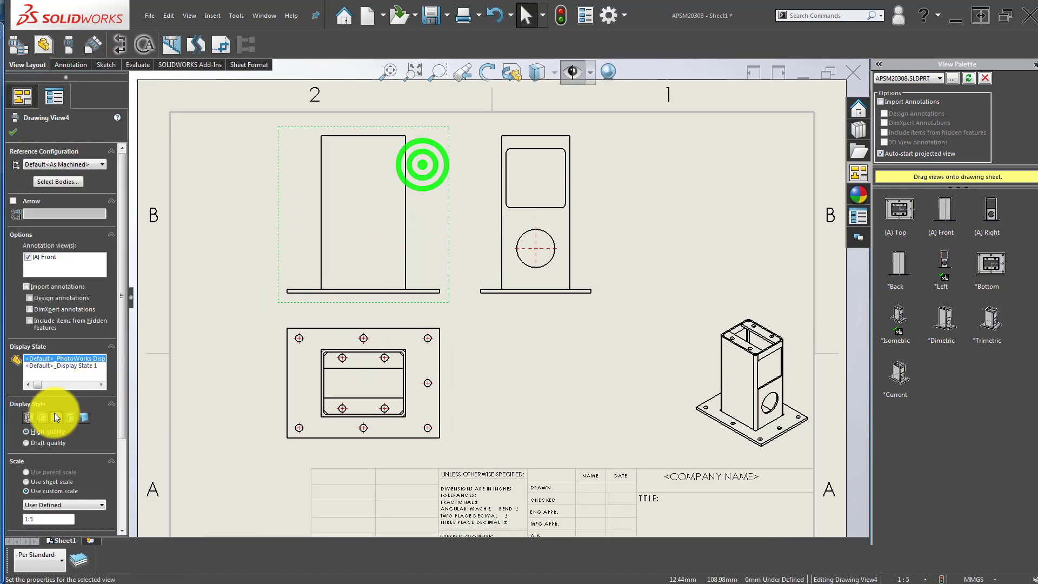
pyautogui.click(554, 369)
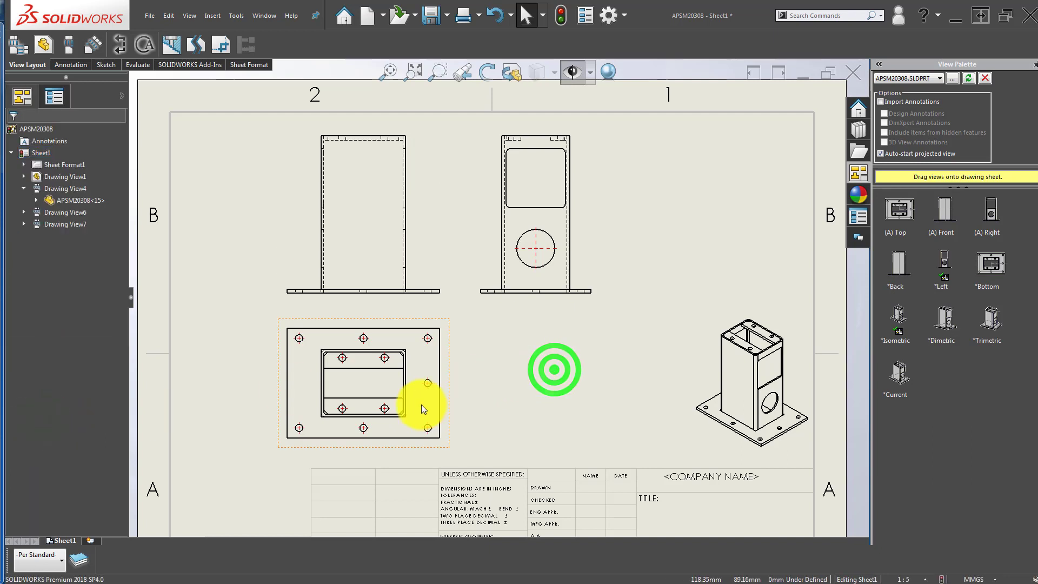
# - Move the side view further right and shift the front view slightly right to space them across the sheet
pyautogui.click(443, 366)
pyautogui.click(501, 393)
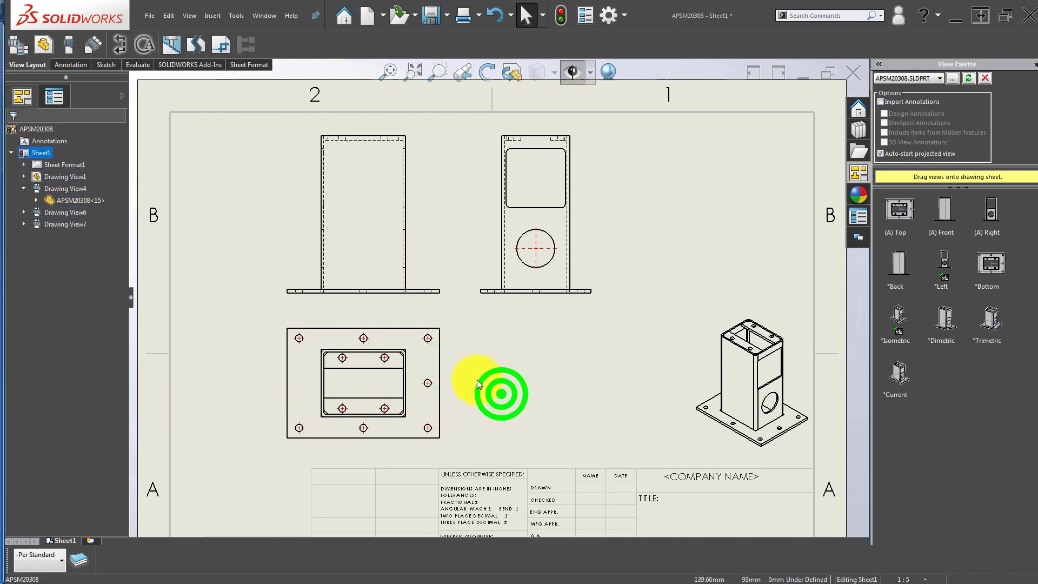
pyautogui.moveTo(449, 355)
pyautogui.mouseDown()
pyautogui.moveTo(449, 365)
pyautogui.moveTo(449, 355)
pyautogui.mouseUp()
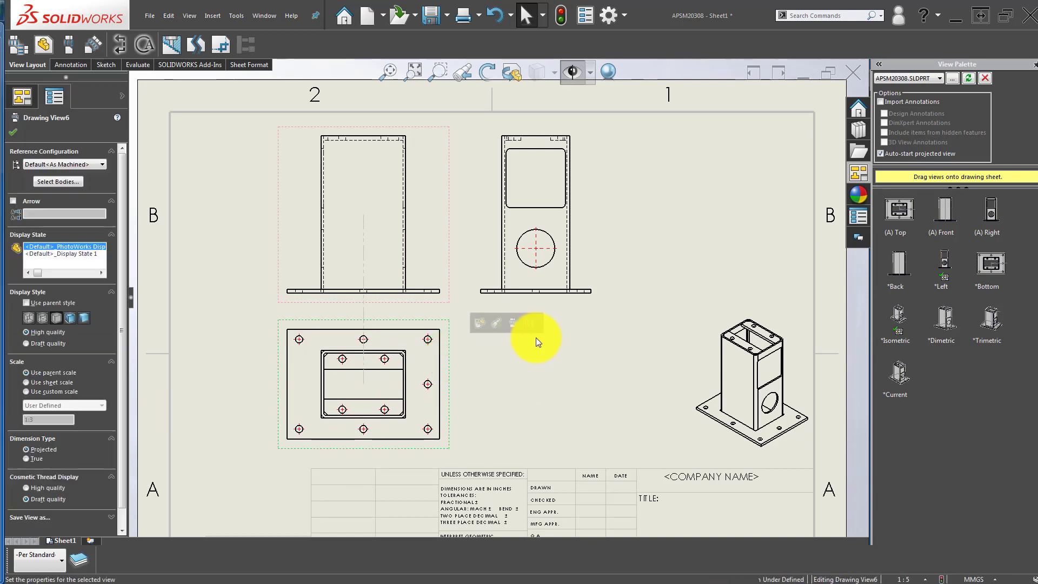
pyautogui.press('Escape')
pyautogui.moveTo(565, 297); pyautogui.dragTo(657, 289)
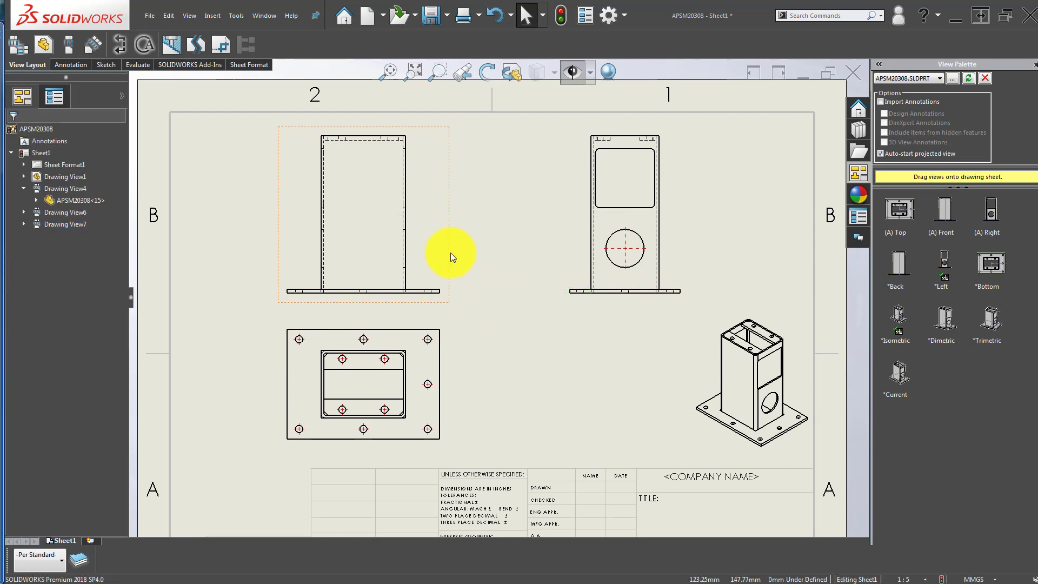
pyautogui.moveTo(448, 250)
pyautogui.mouseDown()
pyautogui.moveTo(465, 237)
pyautogui.moveTo(458, 252)
pyautogui.mouseUp()
pyautogui.press('Escape')
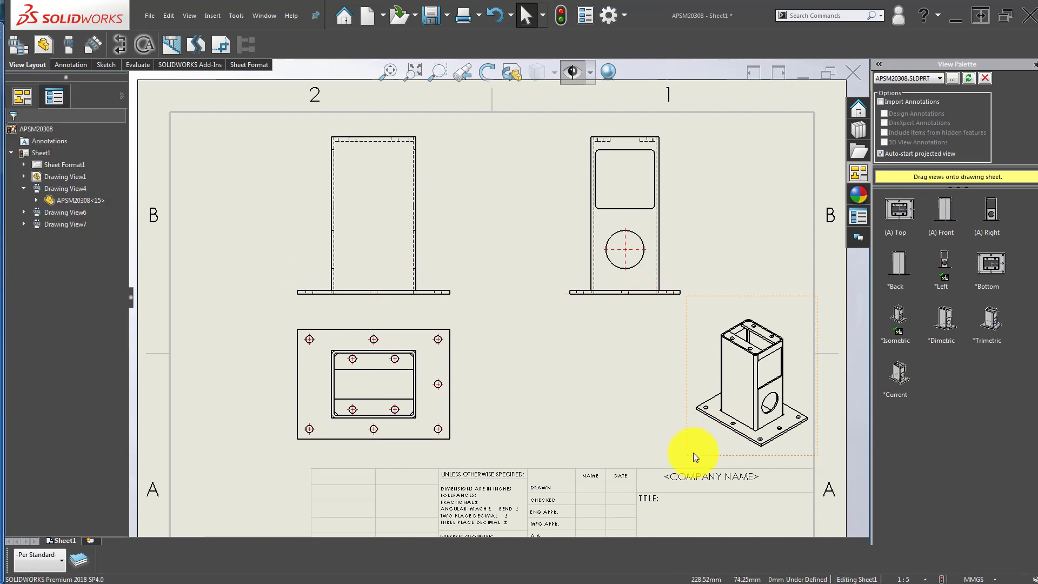
# - Move the isometric view beneath the side view, just above the title block
pyautogui.moveTo(686, 432)
pyautogui.mouseDown()
pyautogui.moveTo(614, 433)
pyautogui.moveTo(594, 452)
pyautogui.mouseUp()
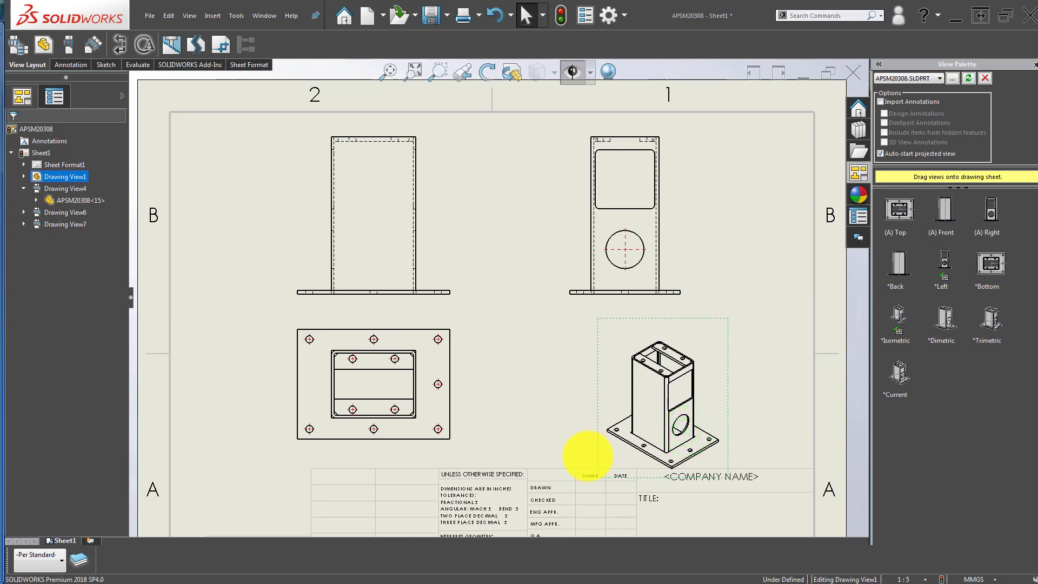
pyautogui.press('f')
pyautogui.click(496, 463)
pyautogui.scroll(-2, 550, 322)
pyautogui.moveTo(501, 353); pyautogui.dragTo(443, 371, button='middle')
pyautogui.scroll(2, 546, 372)
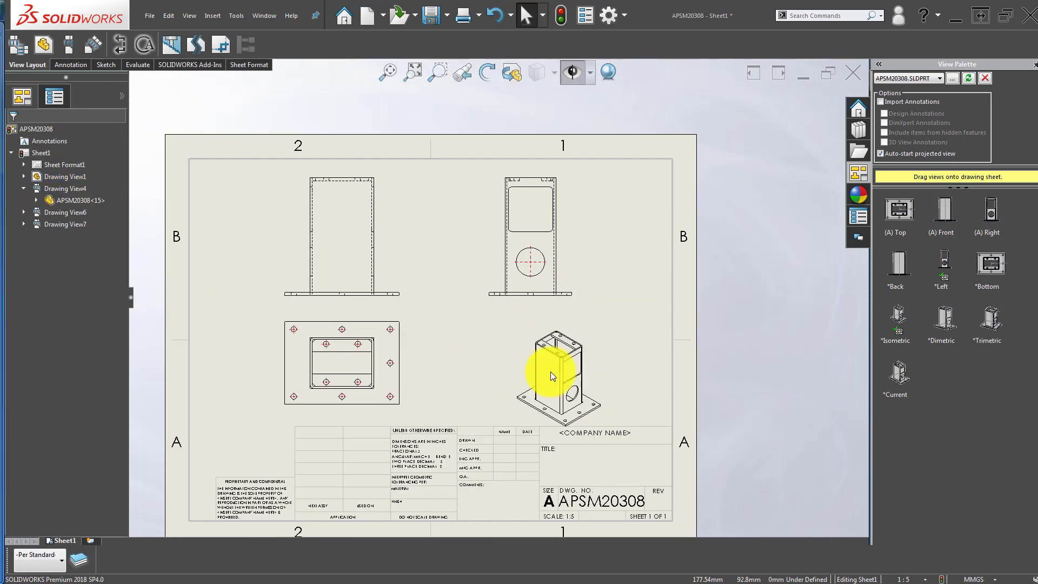
# - Dimension the base plate's overall width between its two side edges, placing the dimension above the plate view
pyautogui.press('d')
pyautogui.scroll(-2, 393, 207)
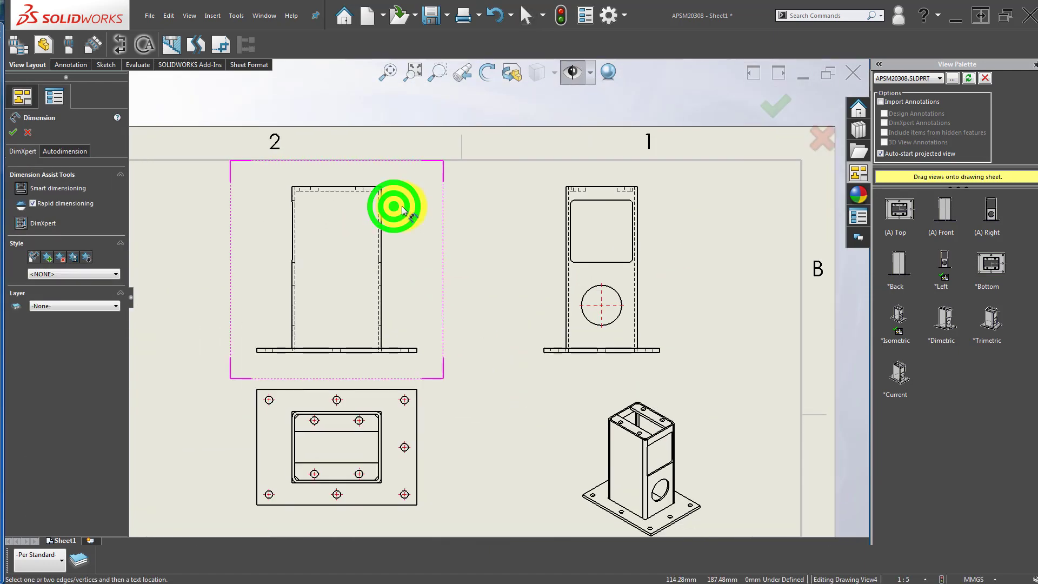
pyautogui.scroll(-2, 296, 403)
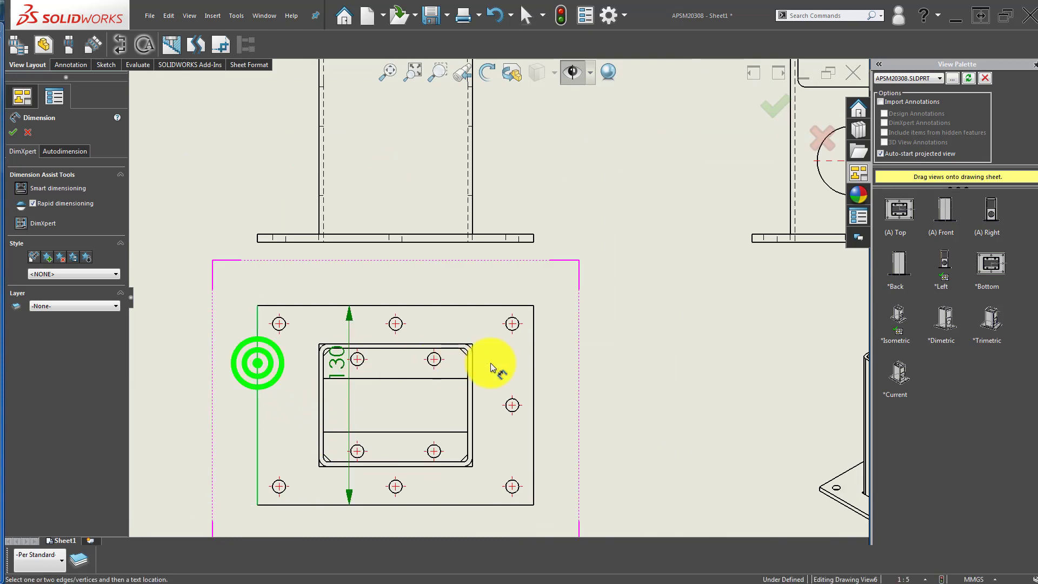
pyautogui.click(534, 350)
pyautogui.click(405, 286)
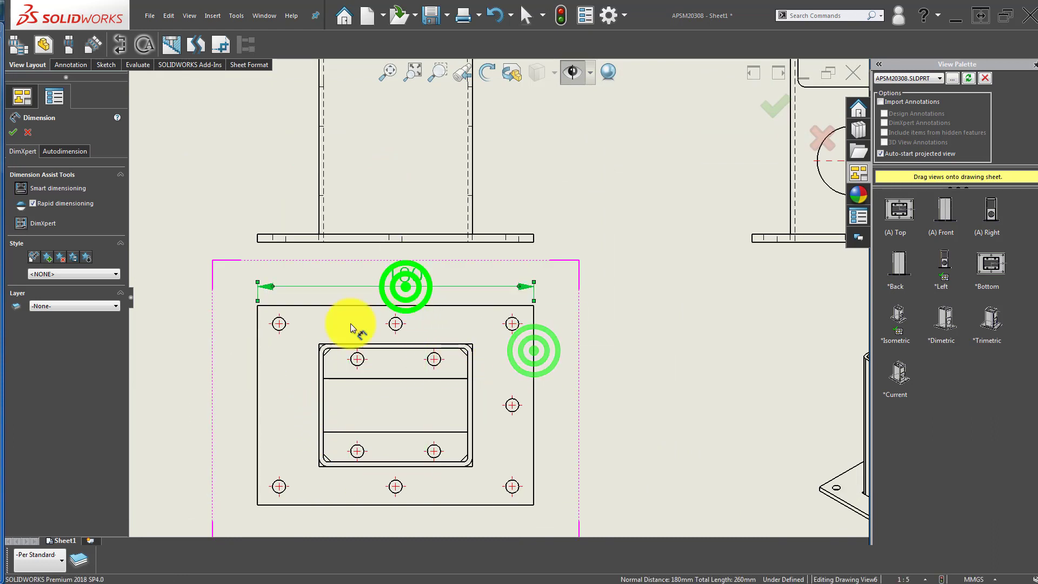
# - Dimension the base plate's overall height and place the dimension to the left of the plate view
pyautogui.click(292, 306)
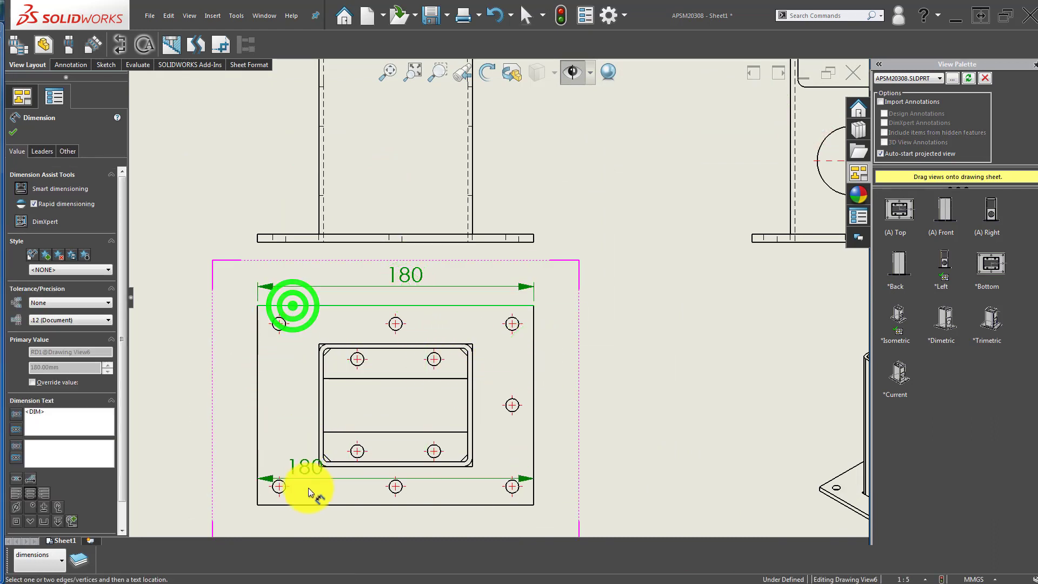
pyautogui.click(209, 401)
pyautogui.click(168, 442)
pyautogui.scroll(3, 298, 411)
pyautogui.scroll(-3, 447, 354)
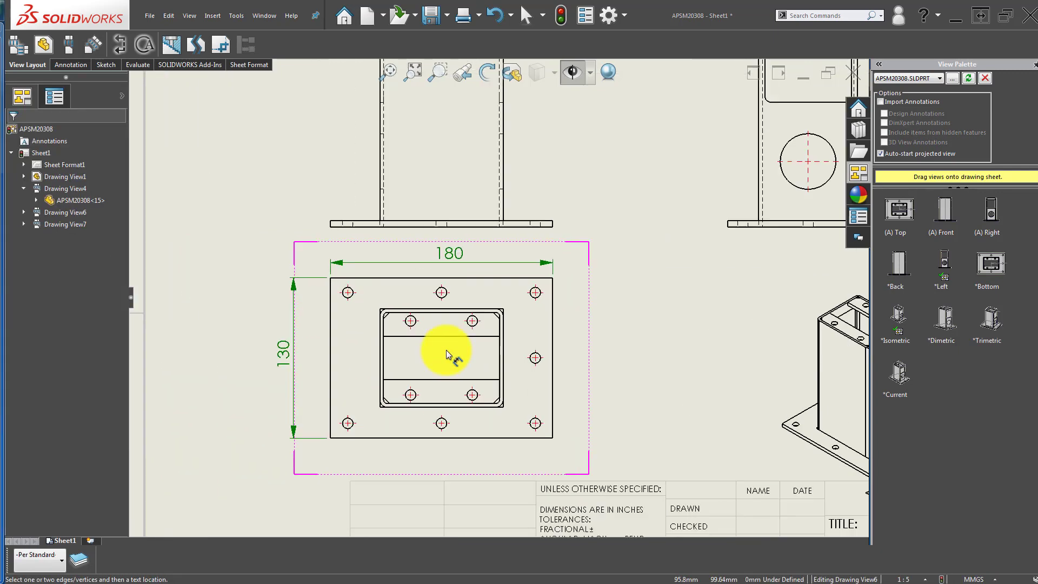
# - Dimension the vertical spacing between the plate's upper-left and lower-left corner holes, placing it inside the overall height dimension
pyautogui.scroll(1, 319, 299)
pyautogui.scroll(-3, 323, 294)
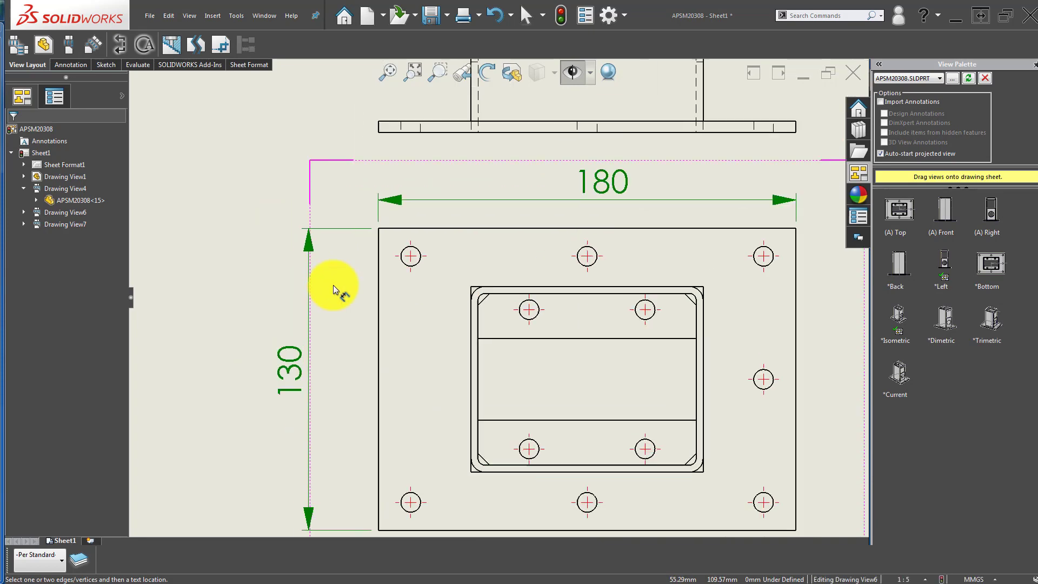
pyautogui.click(418, 266)
pyautogui.scroll(3, 436, 371)
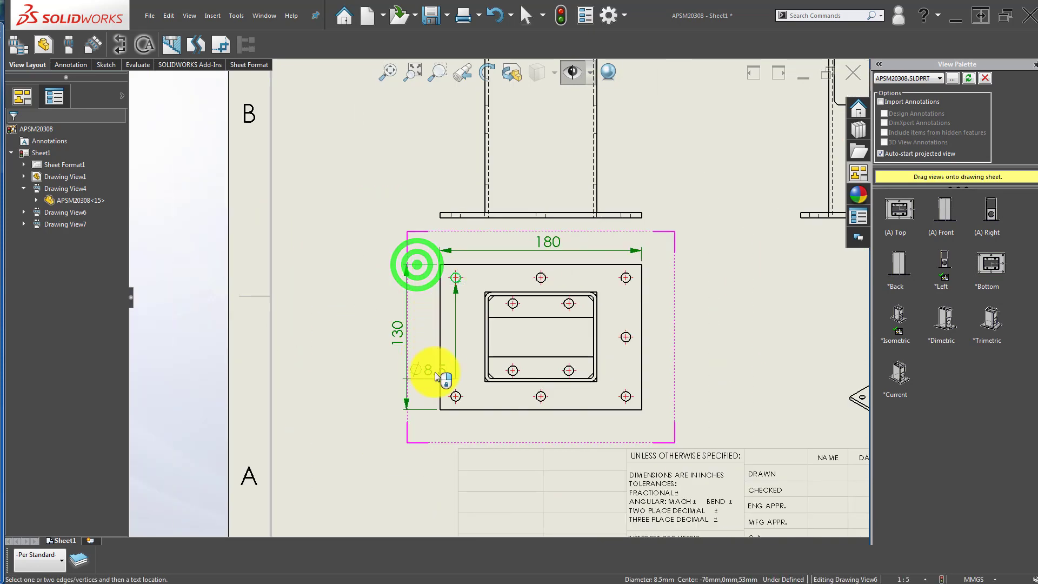
pyautogui.scroll(-5, 454, 379)
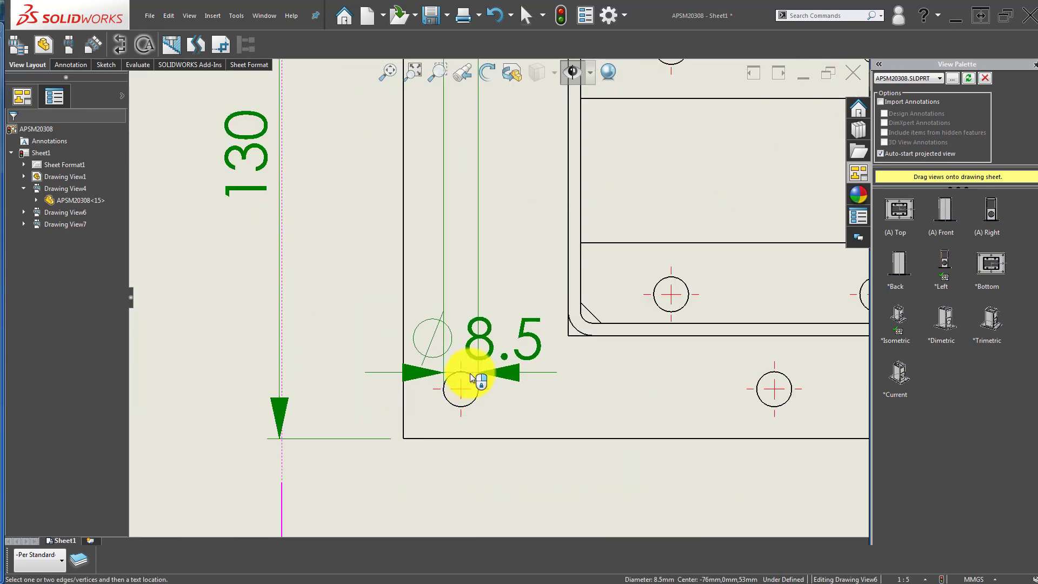
pyautogui.click(470, 376)
pyautogui.click(470, 375)
pyautogui.scroll(5, 467, 373)
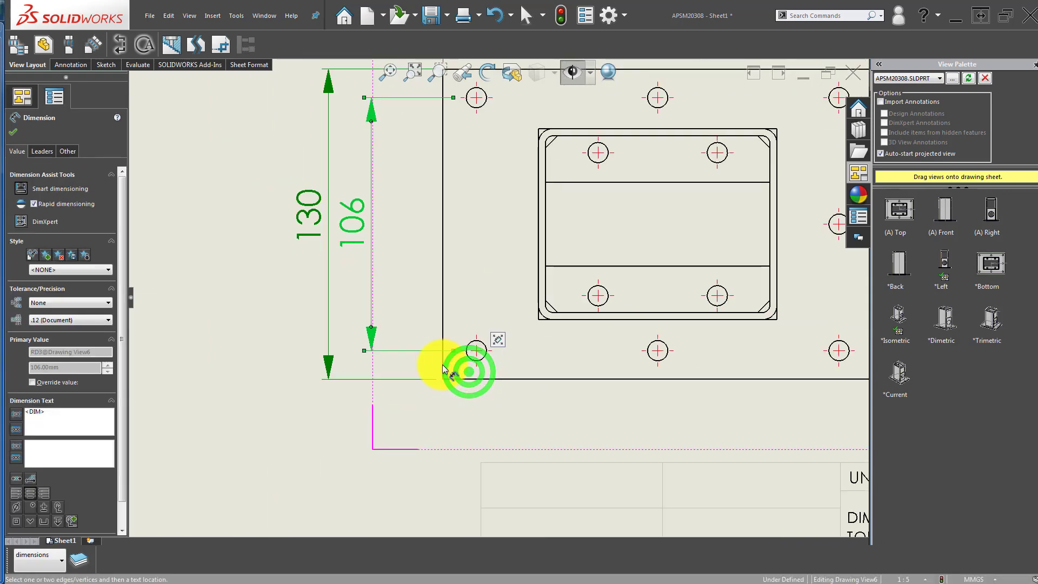
pyautogui.click(267, 415)
# - Dimension the horizontal spacing between the plate's upper-left and upper-right corner holes, placing it above the plate
pyautogui.moveTo(417, 313); pyautogui.dragTo(249, 476, button='middle')
pyautogui.scroll(-3, 348, 325)
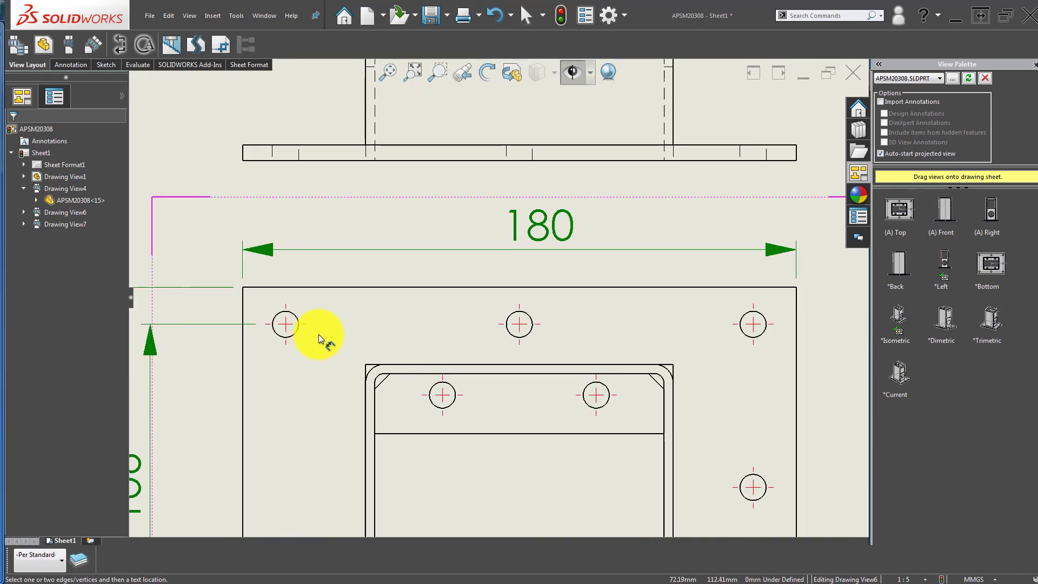
pyautogui.click(295, 335)
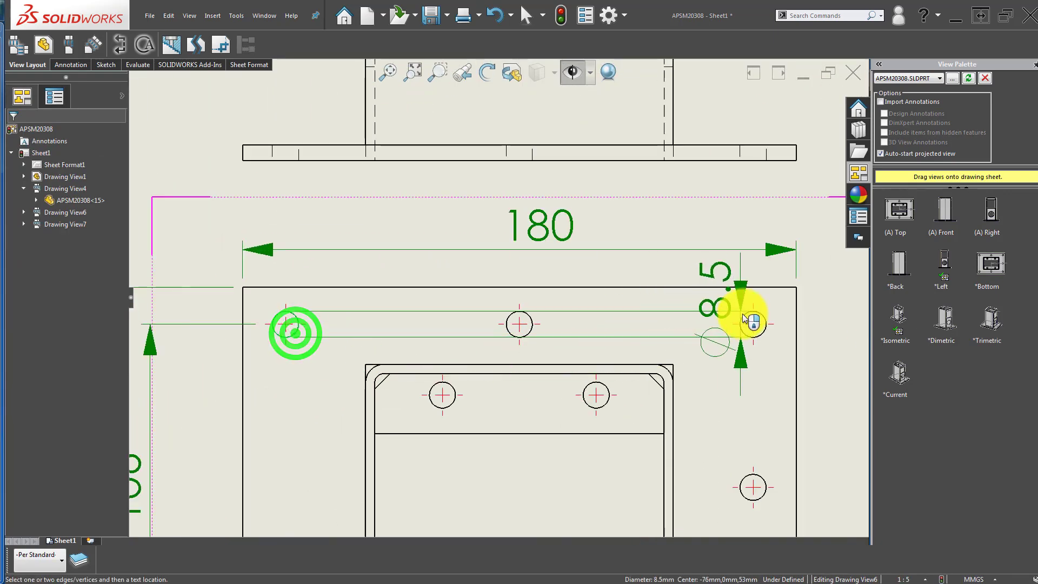
pyautogui.click(746, 311)
pyautogui.click(744, 311)
pyautogui.scroll(3, 744, 311)
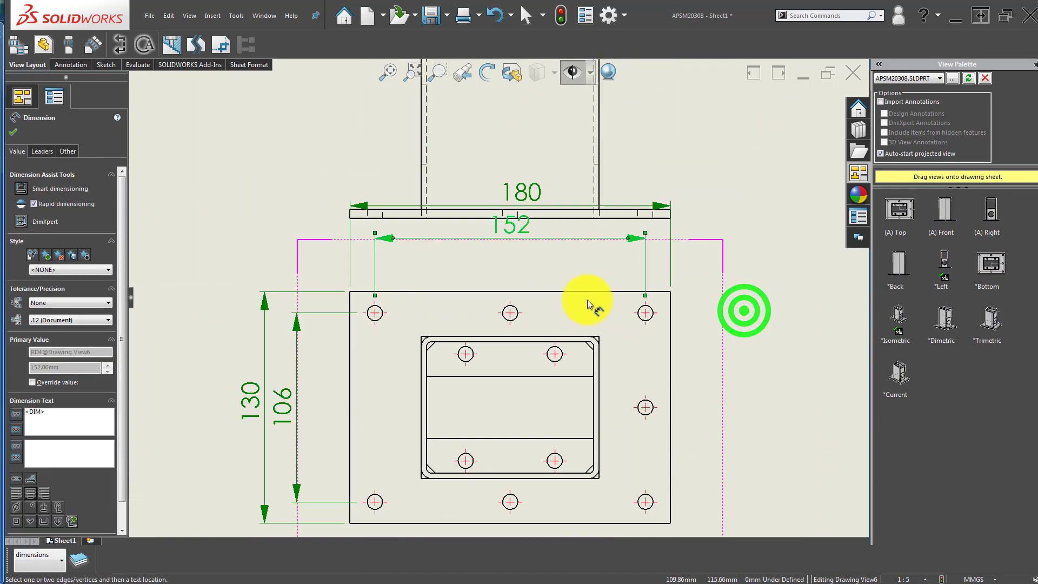
# - Move the two horizontal dimensions closer to the plate and shift the plate view down, clear of the front view
pyautogui.press('Escape')
pyautogui.moveTo(505, 233); pyautogui.dragTo(506, 260)
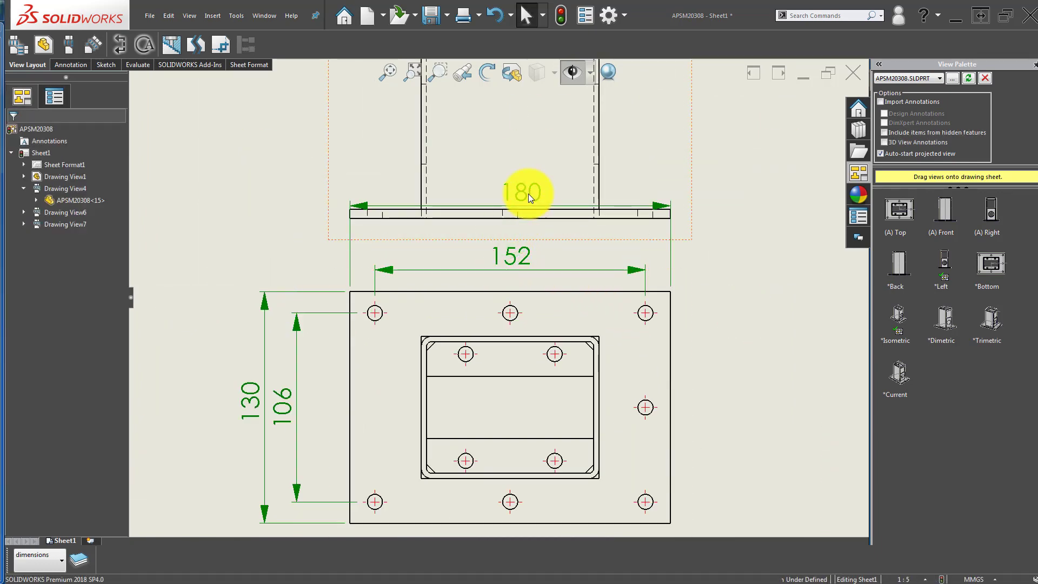
pyautogui.click(513, 226)
pyautogui.scroll(2, 528, 296)
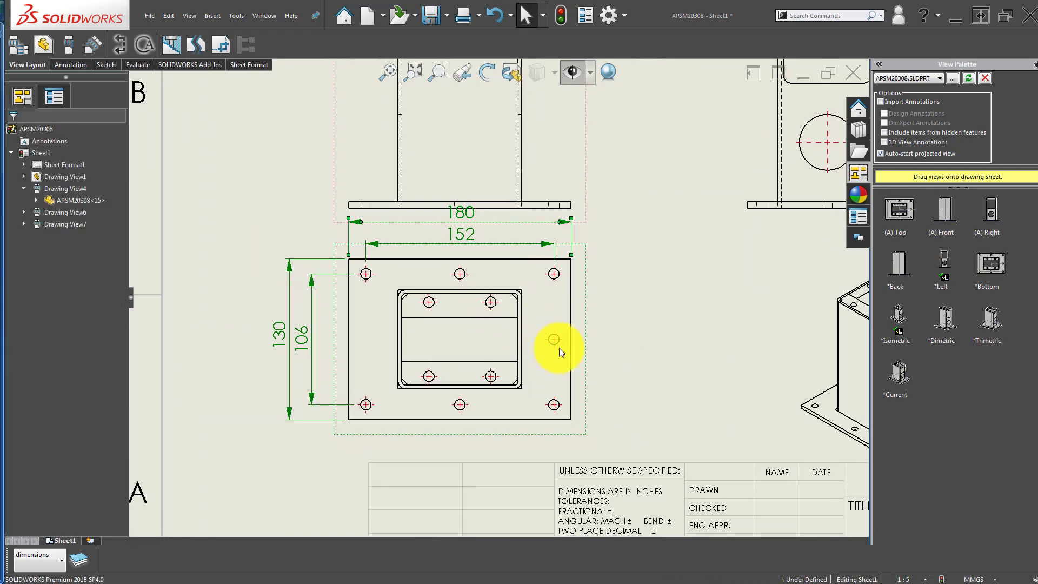
pyautogui.moveTo(584, 309); pyautogui.dragTo(585, 336)
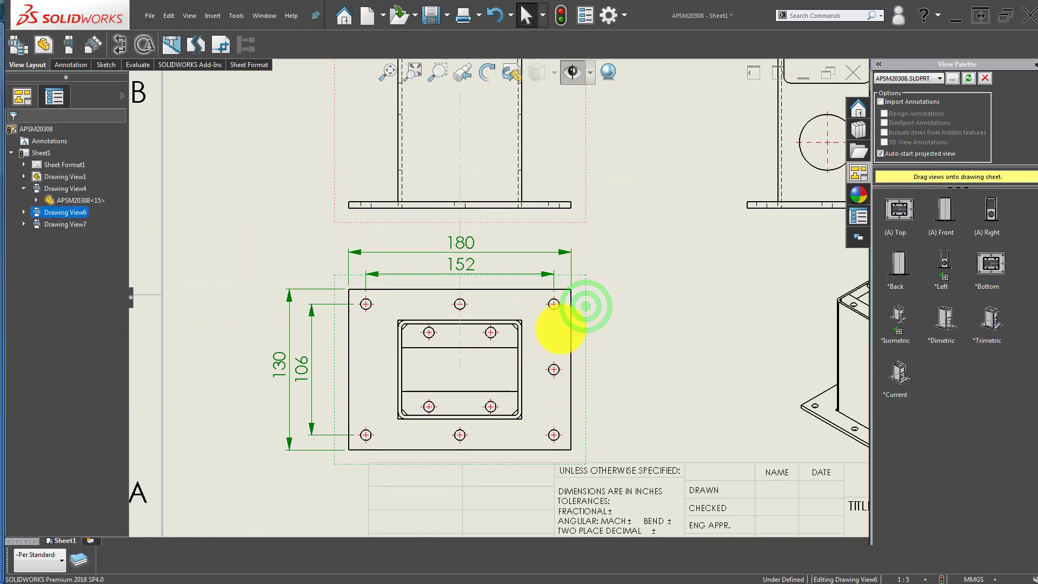
# - Add centerlines through the base plate view, between its left and right edges and its upper and lower edges
pyautogui.scroll(-2, 492, 282)
pyautogui.scroll(3, 492, 283)
pyautogui.moveTo(579, 297); pyautogui.dragTo(574, 278, button='middle')
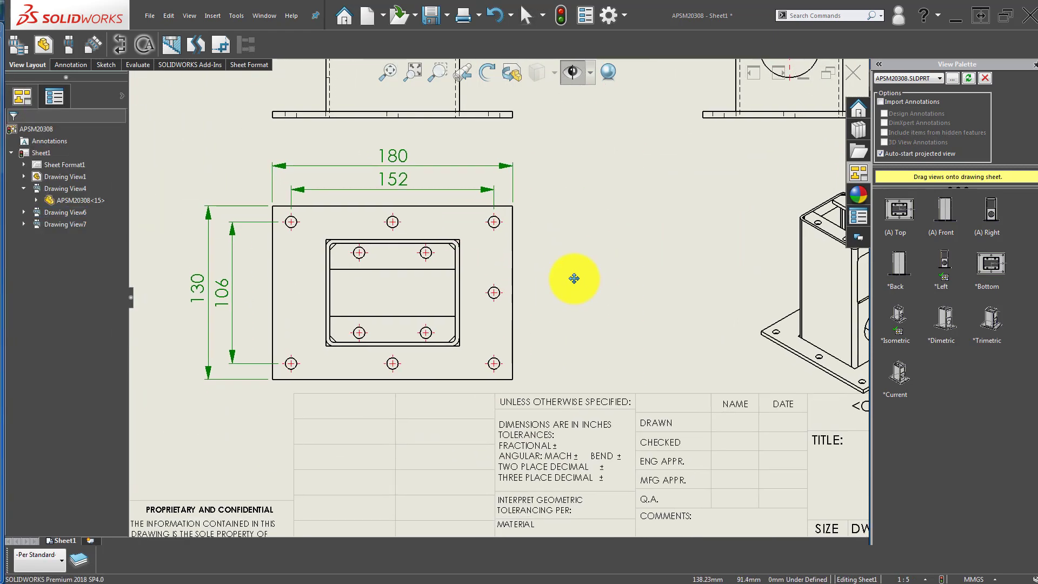
pyautogui.click(69, 66)
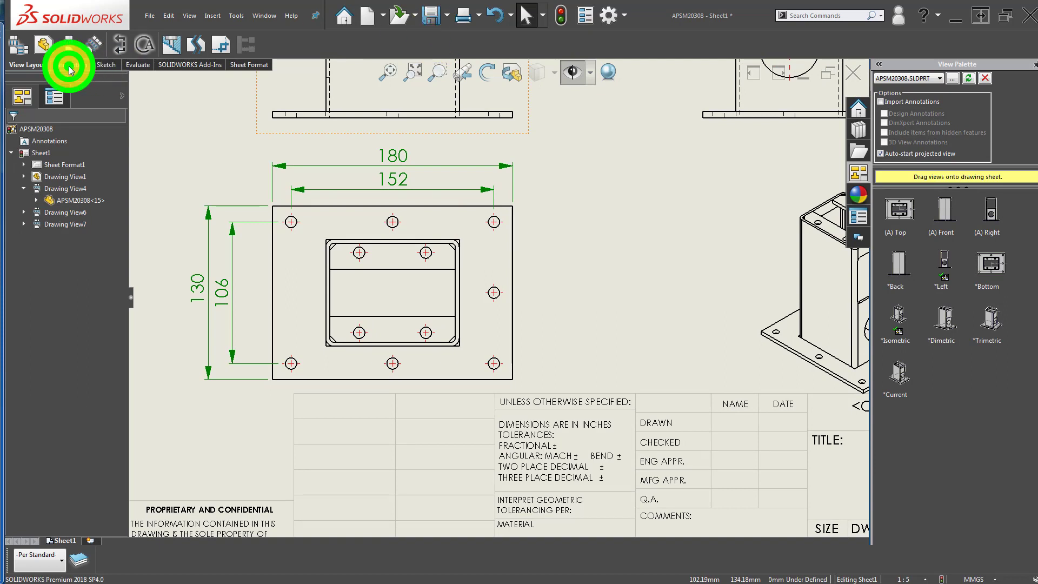
pyautogui.click(484, 43)
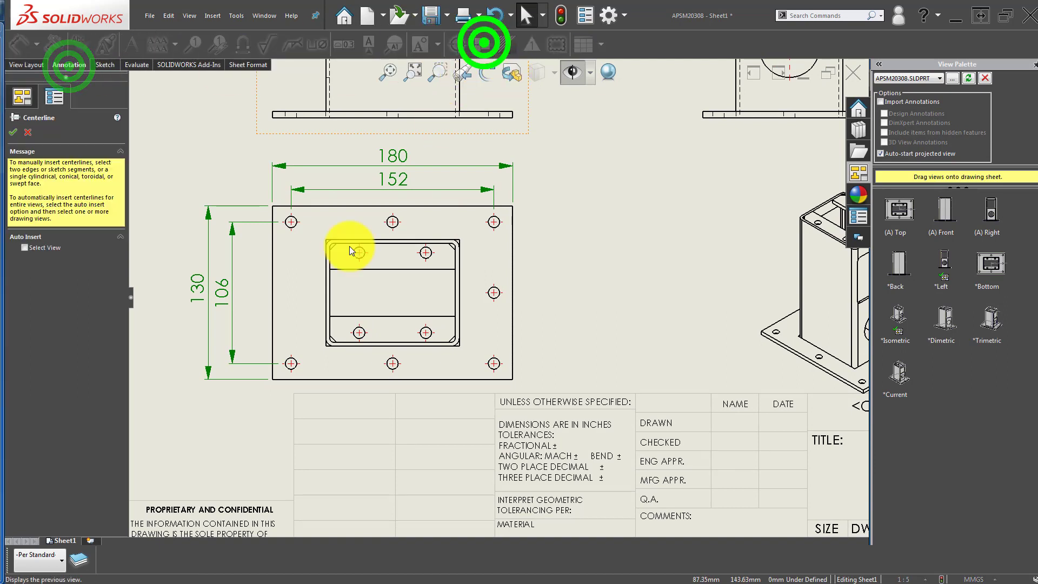
pyautogui.click(273, 259)
pyautogui.click(513, 254)
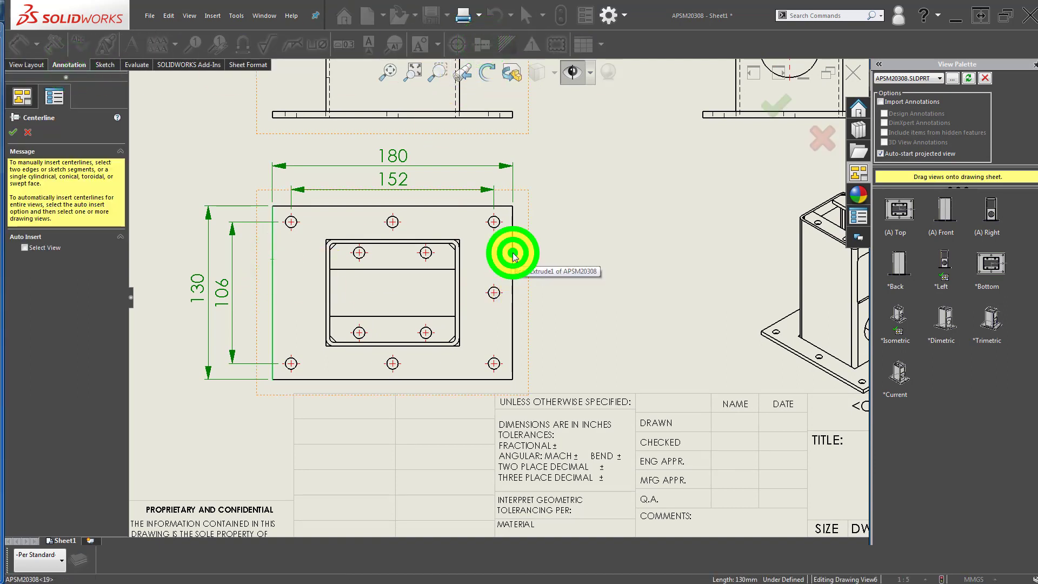
pyautogui.click(452, 205)
pyautogui.click(441, 379)
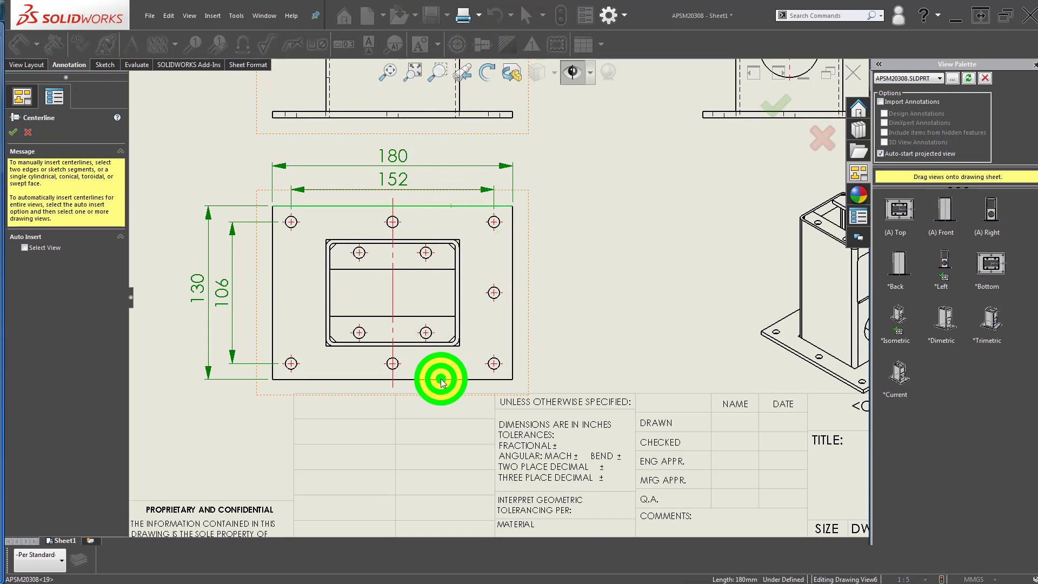
pyautogui.press('Escape')
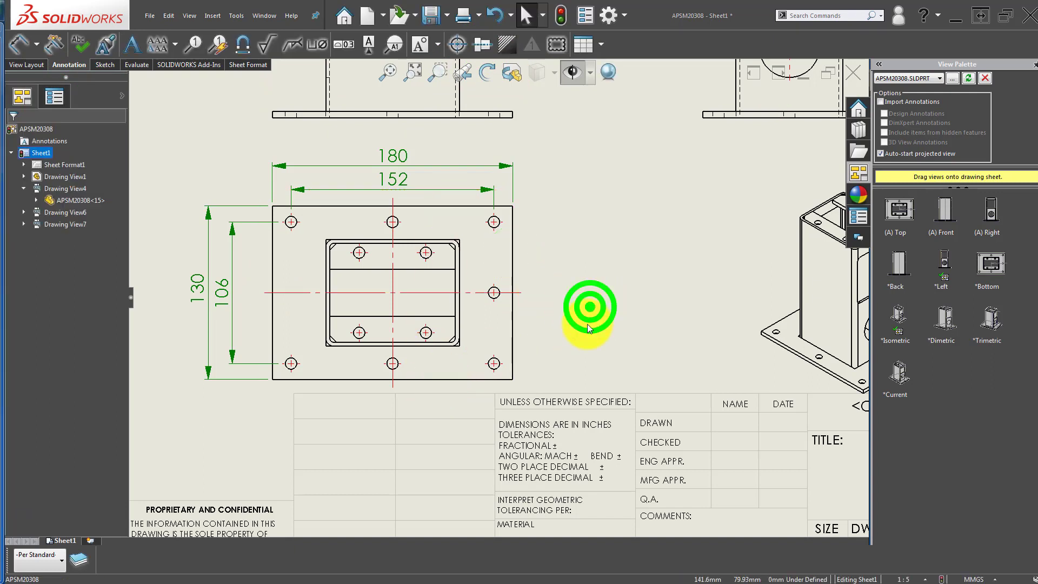
# - Dimension the horizontal spacing between the two upper holes inside the tube outline, placing it above the tube outline
pyautogui.scroll(1, 606, 341)
pyautogui.scroll(-3, 626, 359)
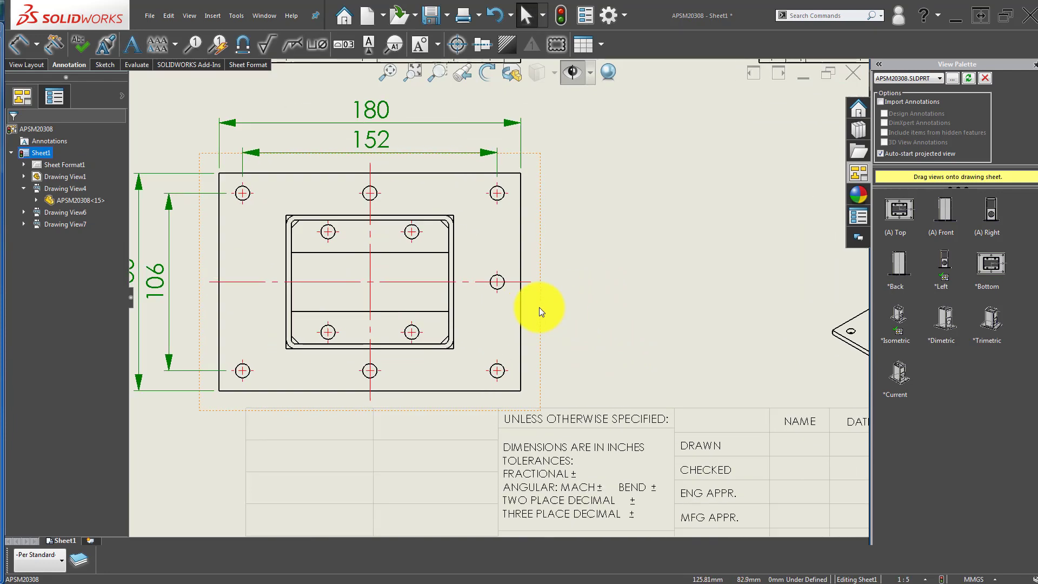
pyautogui.scroll(4, 539, 307)
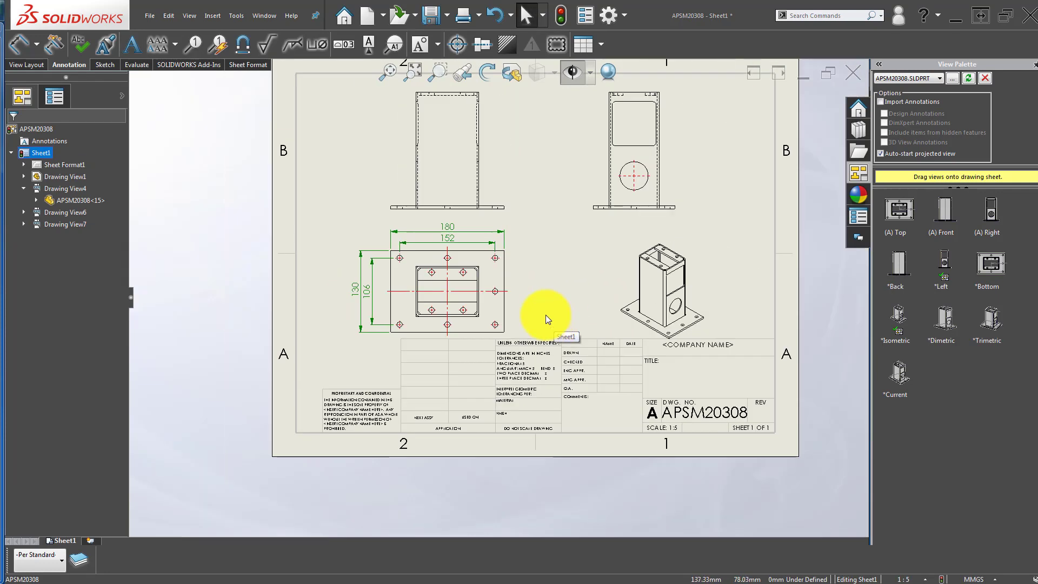
pyautogui.scroll(-5, 547, 311)
pyautogui.press('d')
pyautogui.scroll(-2, 265, 230)
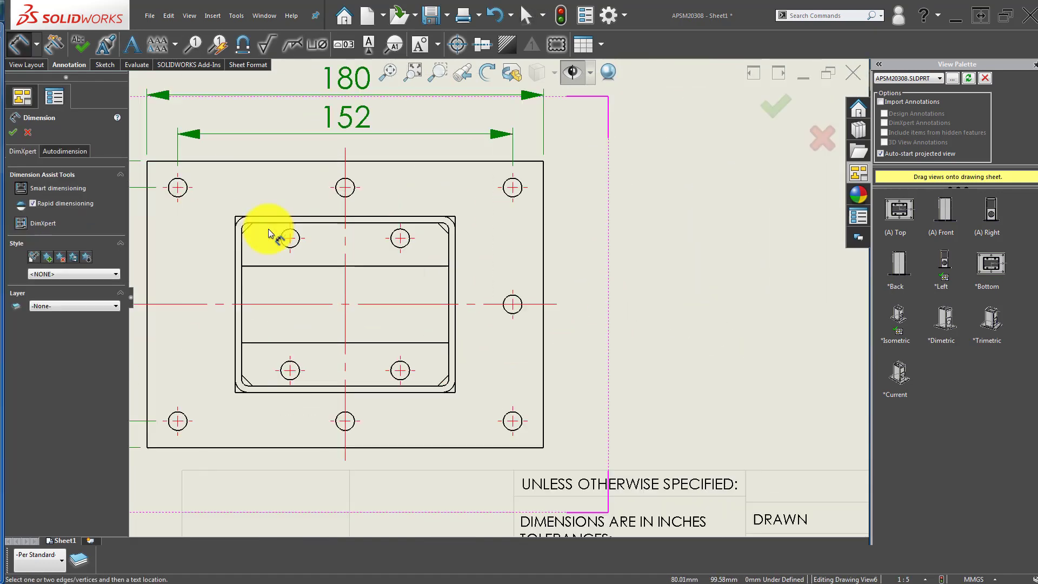
pyautogui.scroll(-5, 270, 231)
pyautogui.moveTo(358, 267); pyautogui.dragTo(359, 344, button='middle')
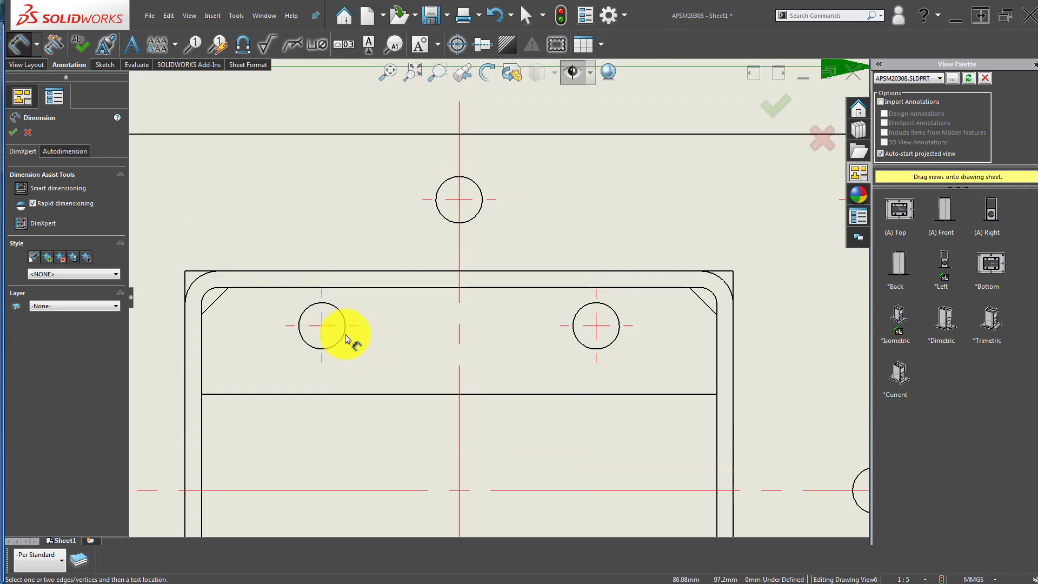
pyautogui.click(344, 335)
pyautogui.click(577, 315)
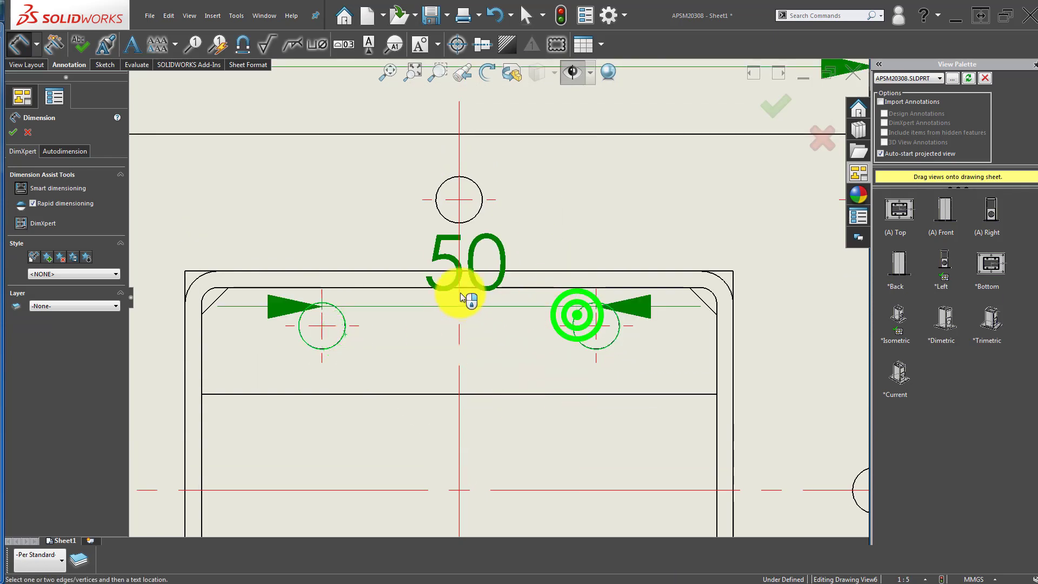
pyautogui.scroll(1, 454, 243)
pyautogui.click(411, 204)
pyautogui.scroll(3, 443, 421)
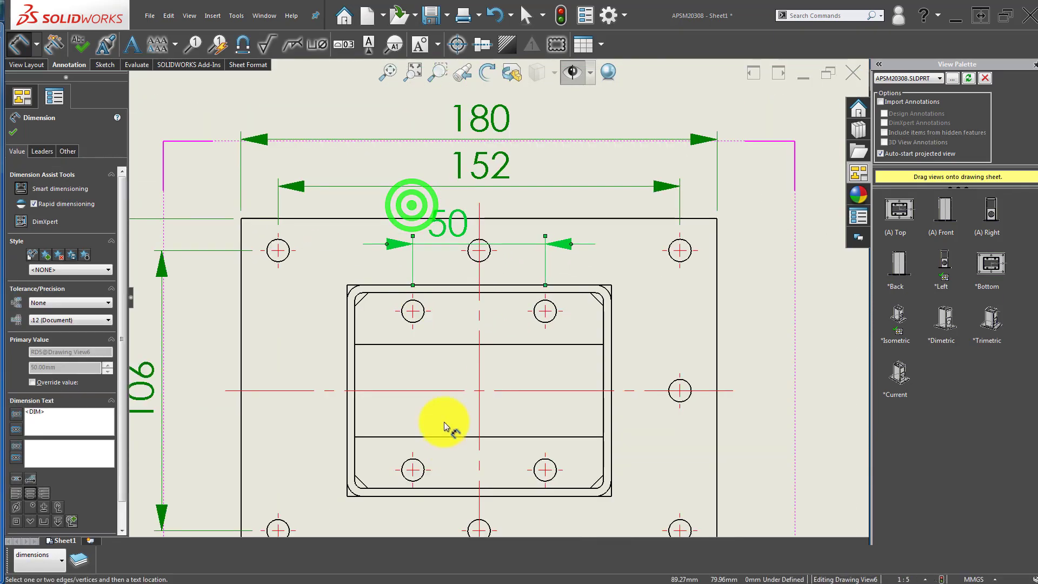
# - Dimension the vertical spacing between the two left inner holes, placing it beside the tube outline's left edge
pyautogui.moveTo(406, 501); pyautogui.dragTo(382, 422, button='middle')
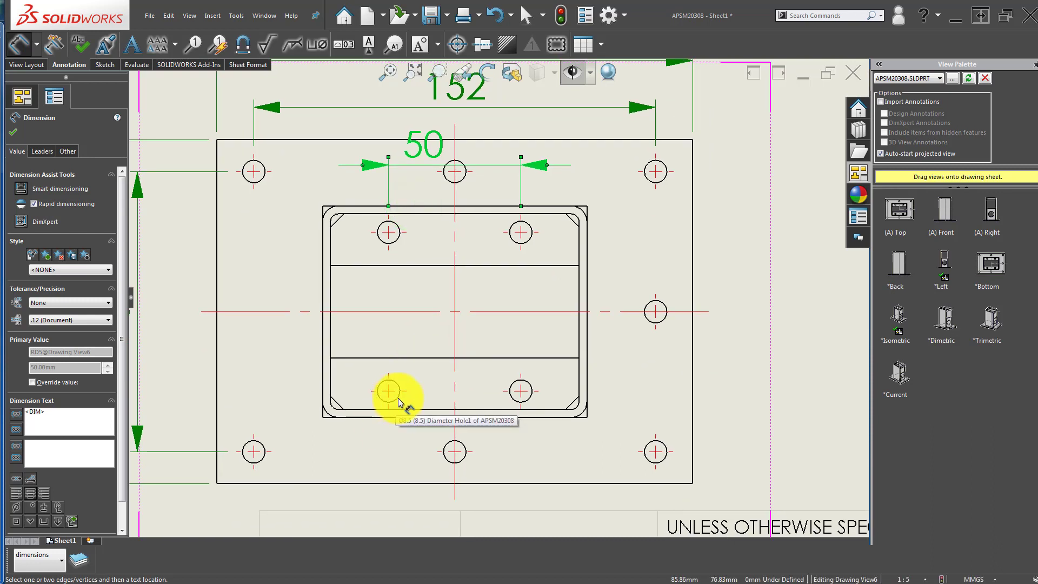
pyautogui.click(399, 403)
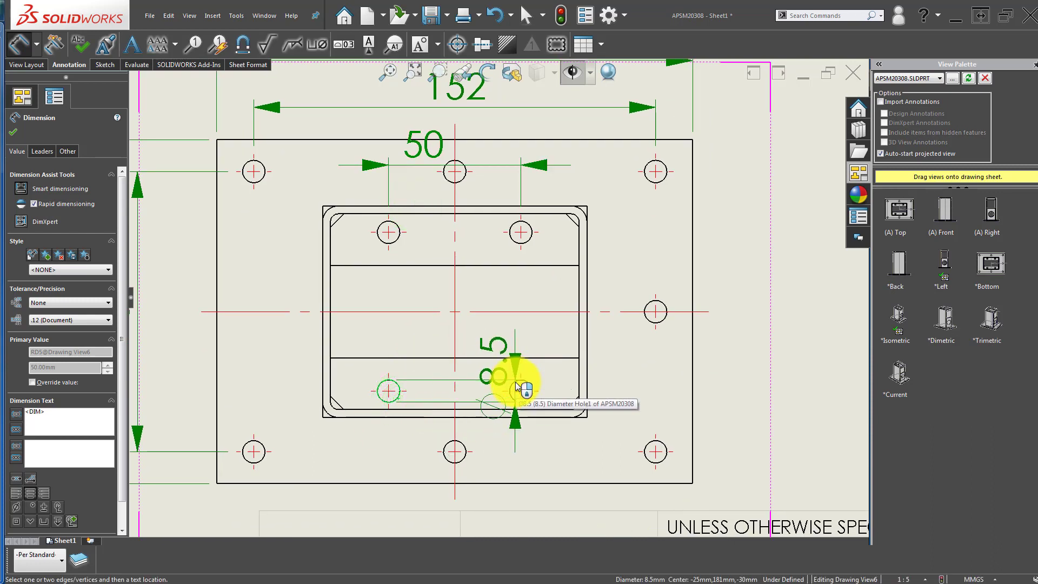
pyautogui.click(380, 225)
pyautogui.scroll(1, 317, 288)
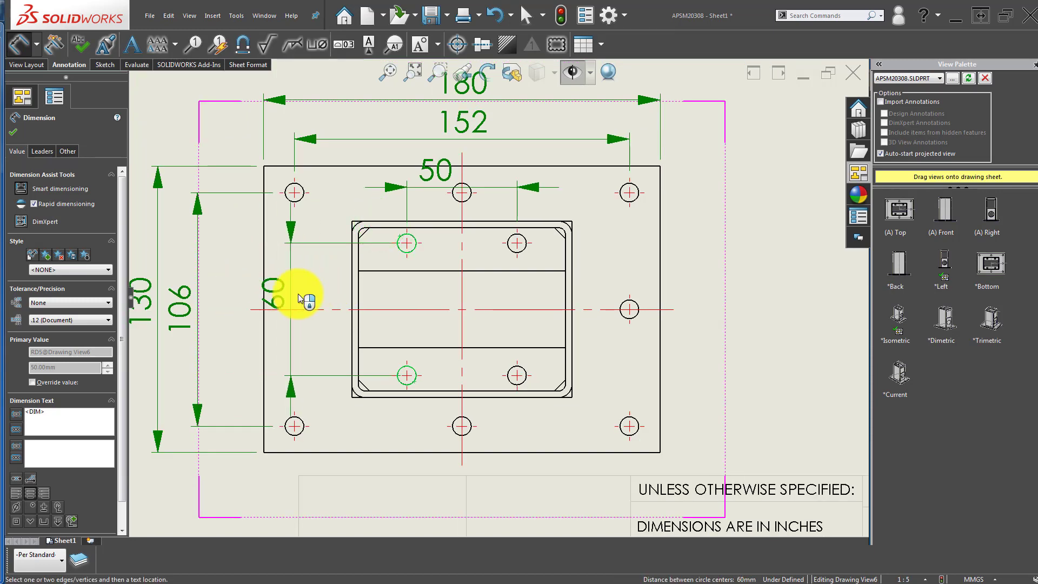
pyautogui.click(316, 289)
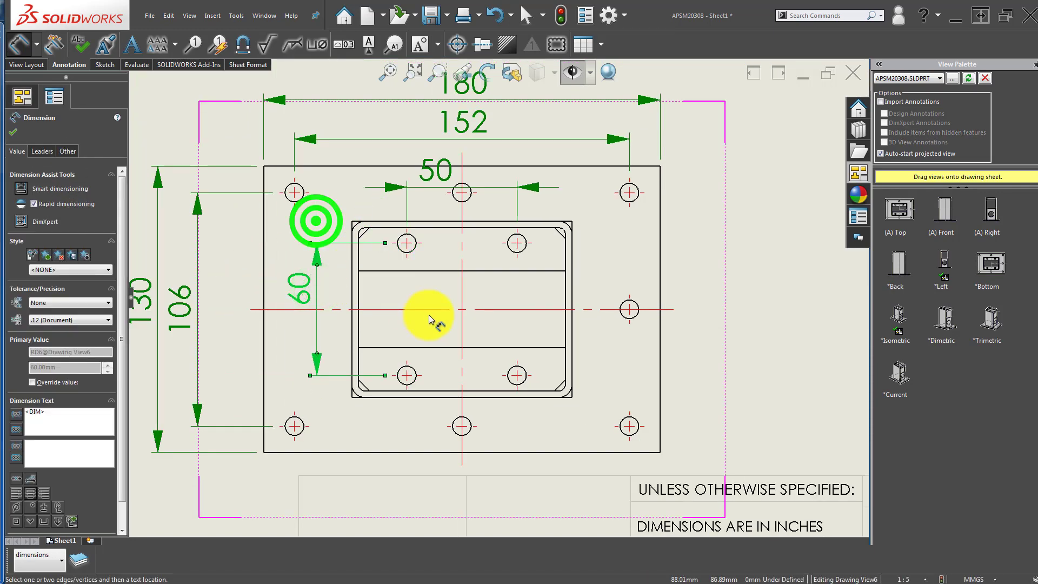
pyautogui.scroll(3, 447, 329)
pyautogui.scroll(-3, 454, 232)
# - Move the inner holes' horizontal spacing dimension down inside the tube outline, between the upper and lower holes
pyautogui.click(412, 191)
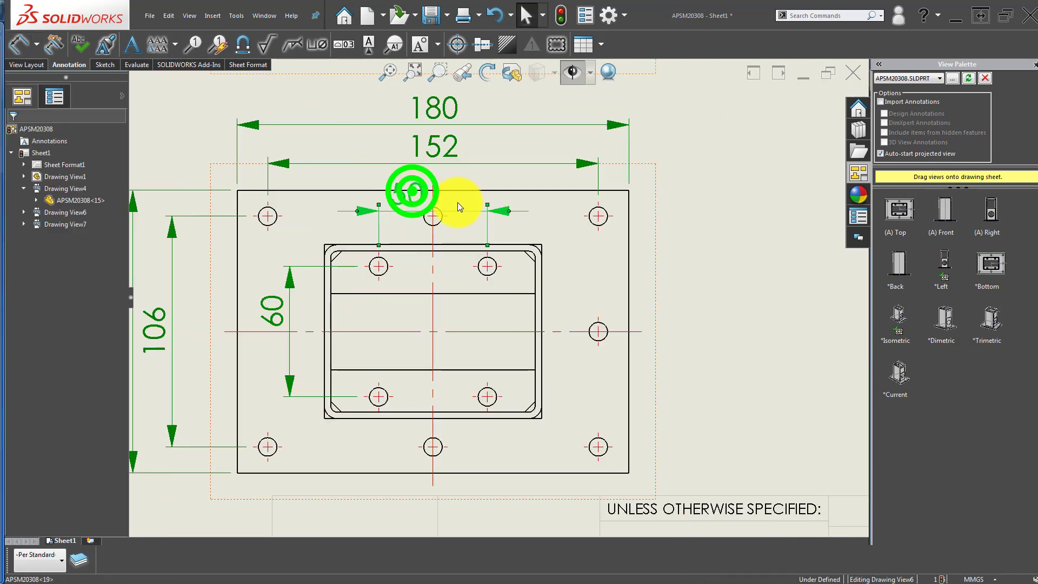
pyautogui.moveTo(432, 228)
pyautogui.mouseDown()
pyautogui.moveTo(439, 304)
pyautogui.moveTo(461, 306)
pyautogui.mouseUp()
pyautogui.scroll(2, 425, 311)
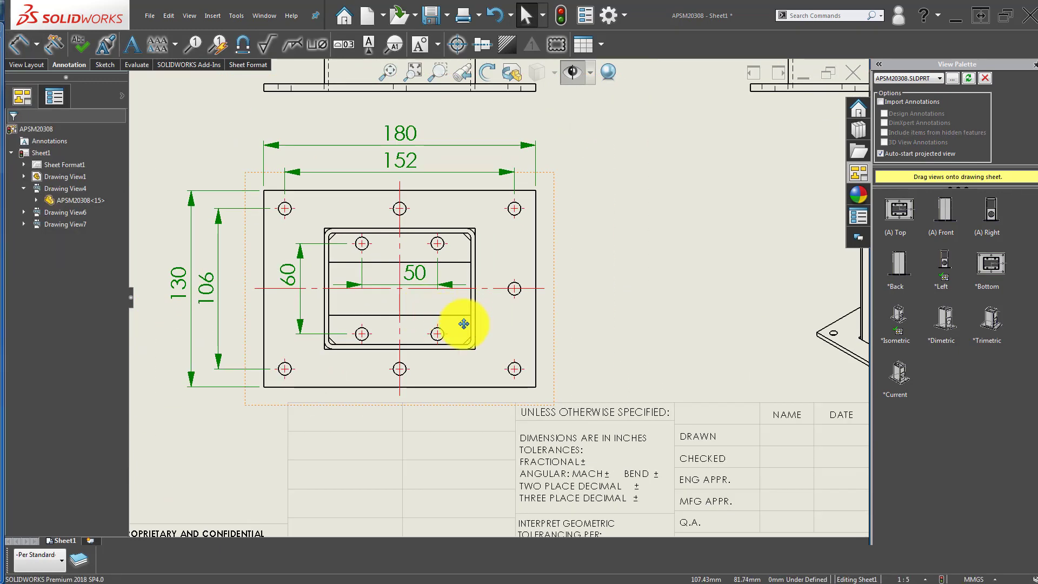
pyautogui.moveTo(464, 323); pyautogui.dragTo(456, 341, button='middle')
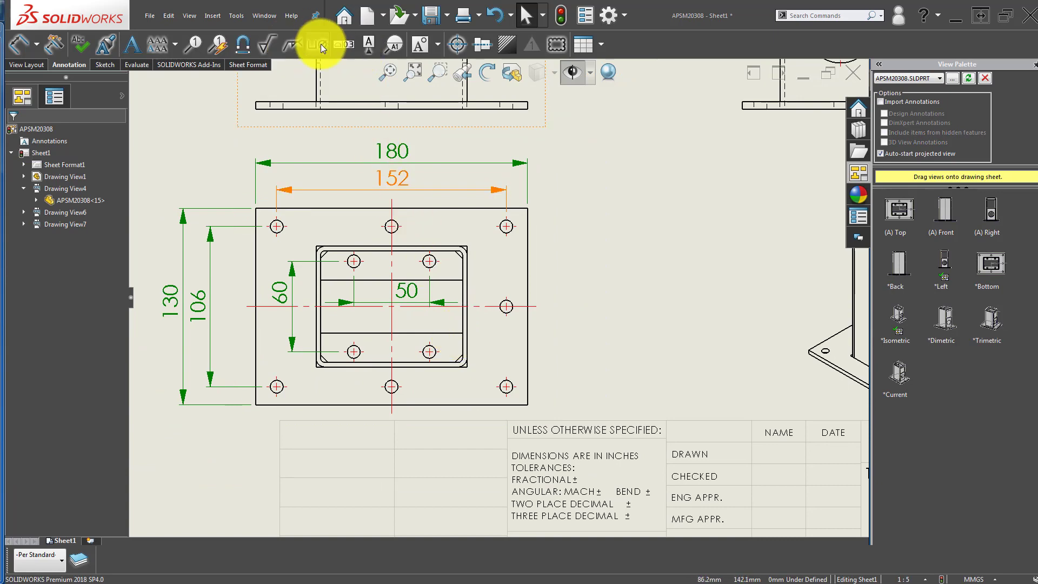
# - Add a hole callout to the base plate's upper-right corner hole, placing its text above and to the right of the plate
pyautogui.scroll(-3, 518, 244)
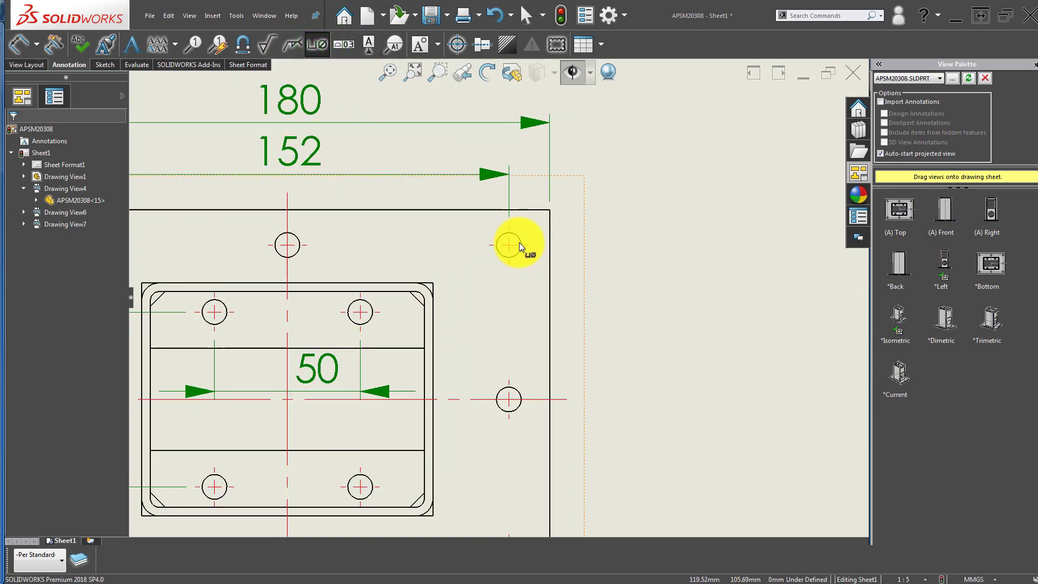
pyautogui.click(518, 236)
pyautogui.scroll(3, 700, 207)
pyautogui.scroll(-1, 673, 219)
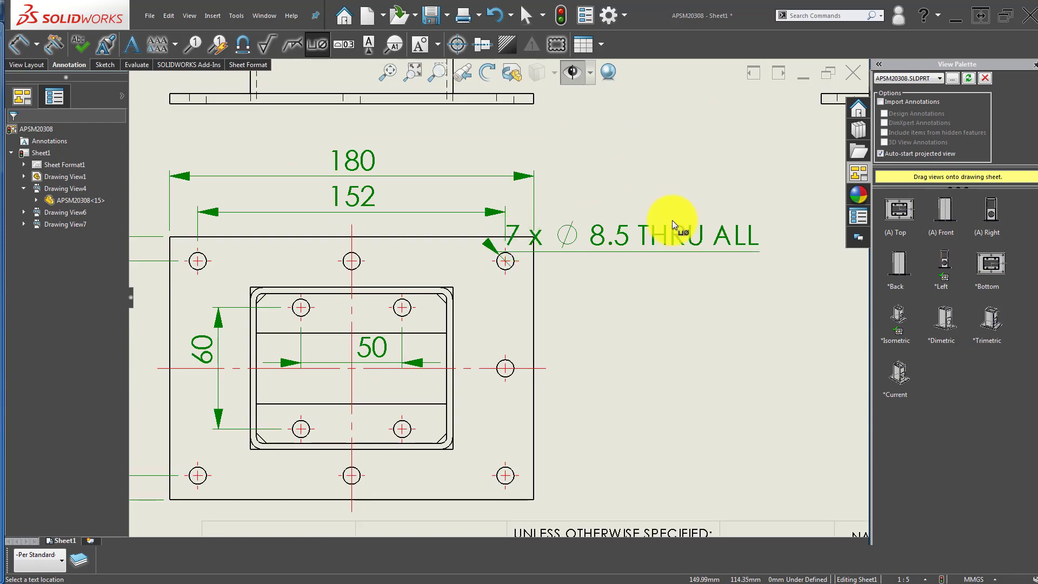
pyautogui.scroll(-1, 703, 214)
pyautogui.click(777, 155)
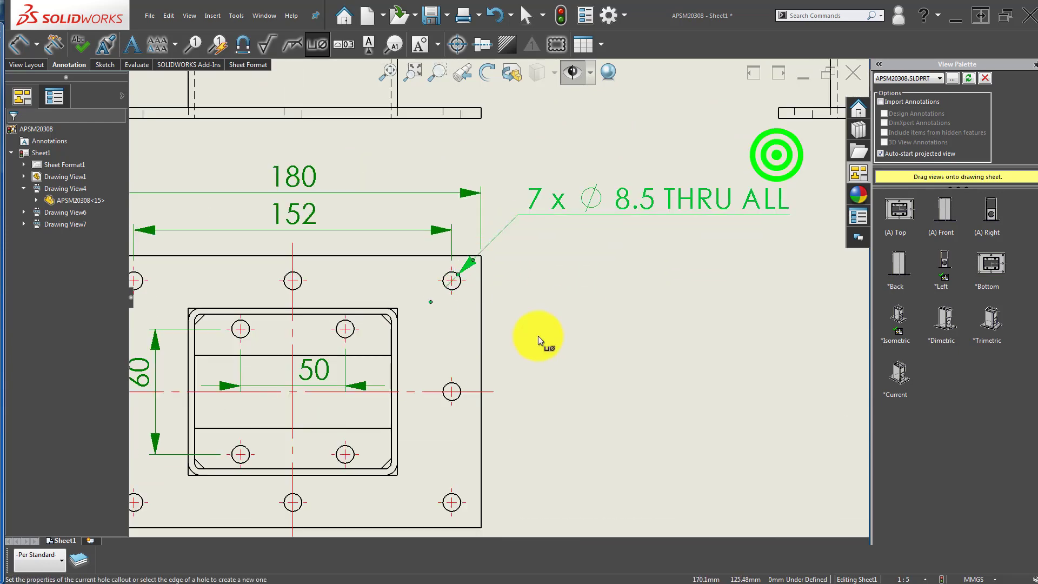
pyautogui.scroll(2, 538, 325)
pyautogui.moveTo(538, 316); pyautogui.dragTo(542, 302, button='middle')
pyautogui.press('Escape')
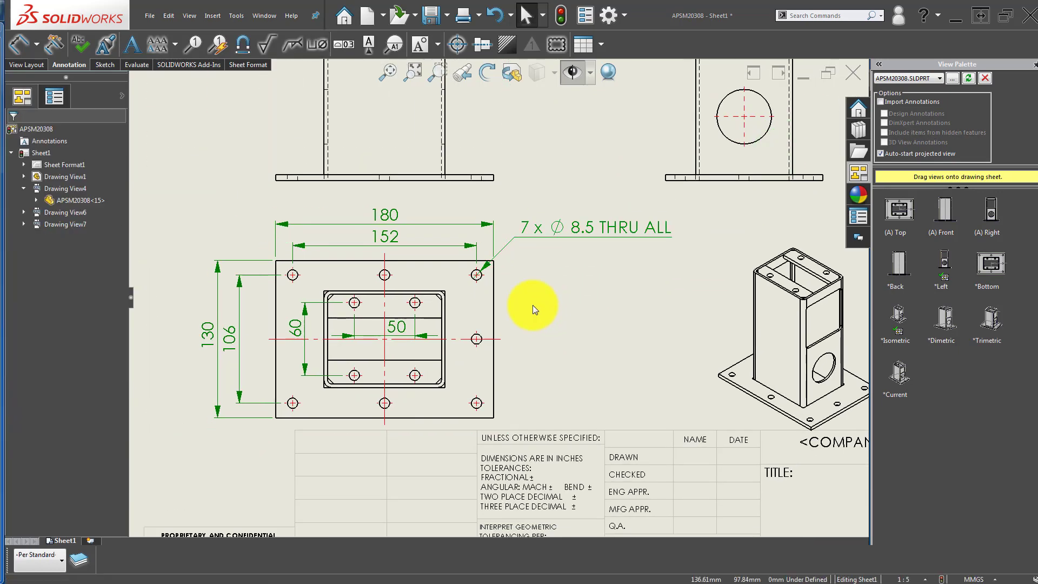
# - Open the APSM20308 part model from the base plate drawing view
pyautogui.scroll(-1, 438, 362)
pyautogui.click(489, 374)
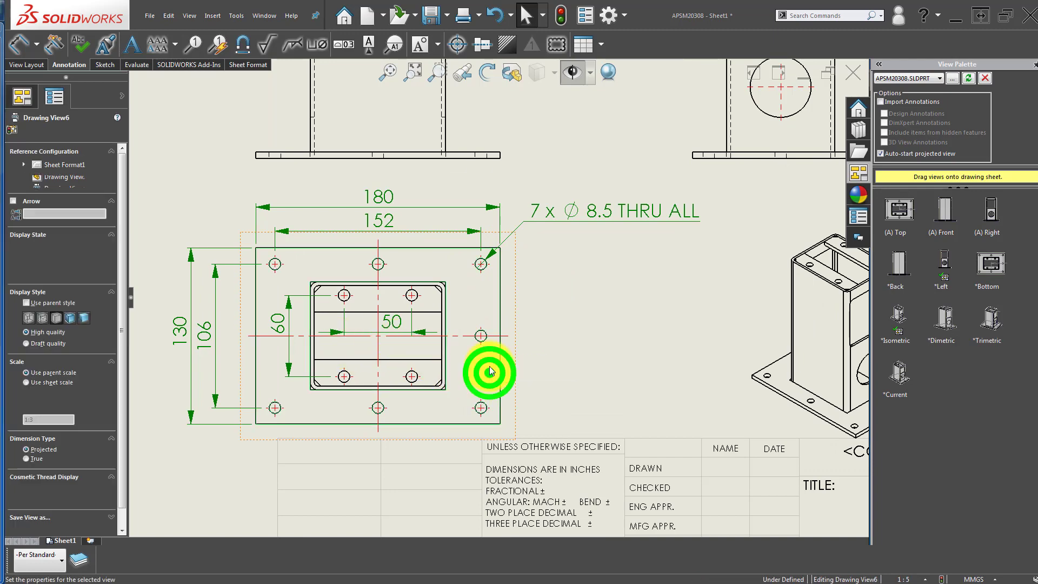
pyautogui.click(511, 343)
pyautogui.moveTo(512, 385); pyautogui.dragTo(348, 364, button='middle')
# - Try to add a missing hole position midway along the base plate's left layout line in the corner-hole feature
pyautogui.scroll(-6, 358, 324)
pyautogui.moveTo(397, 332); pyautogui.dragTo(429, 280)
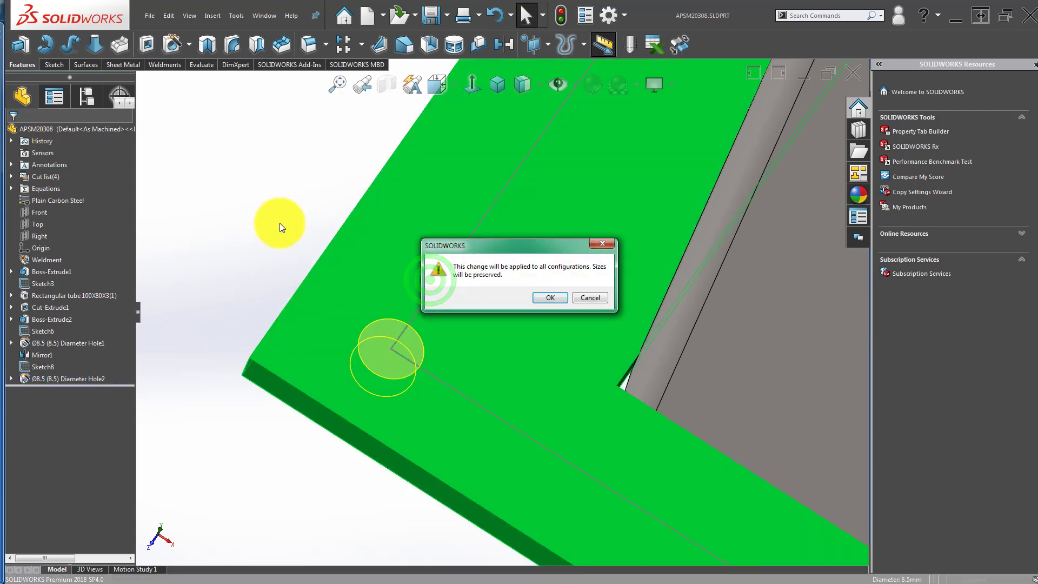
pyautogui.click(541, 297)
pyautogui.click(74, 148)
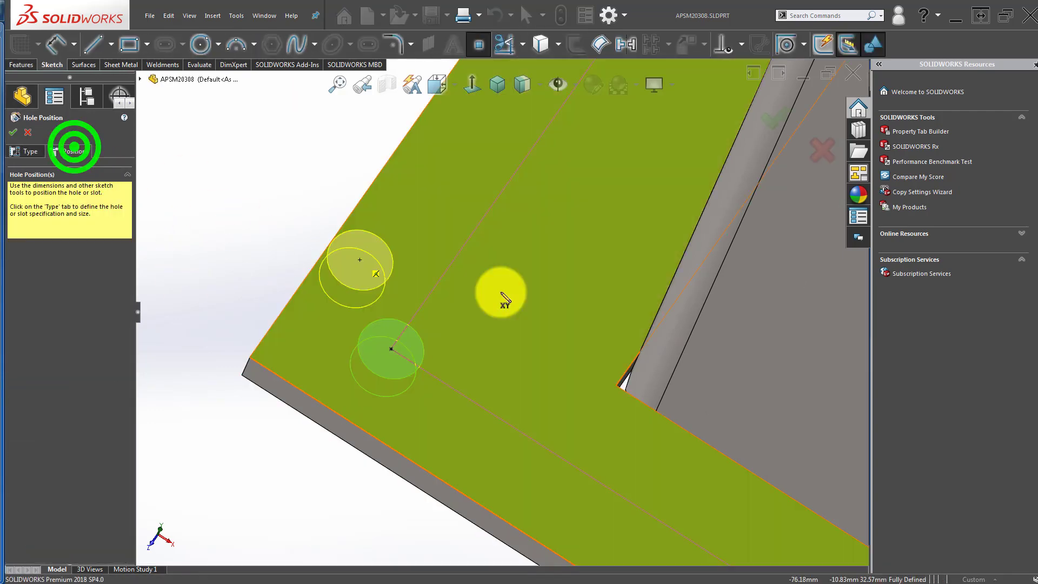
pyautogui.scroll(5, 579, 167)
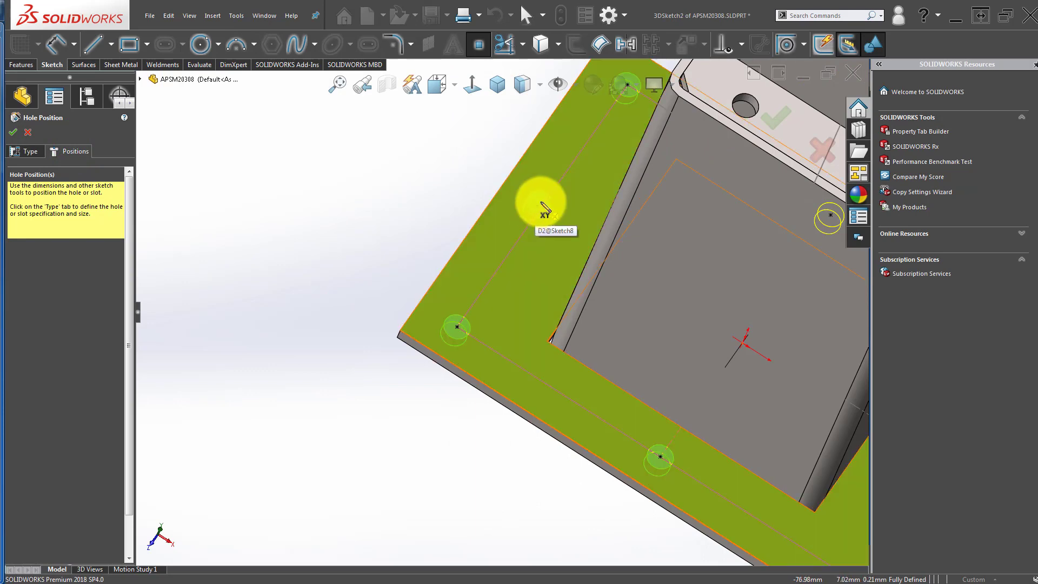
pyautogui.click(542, 206)
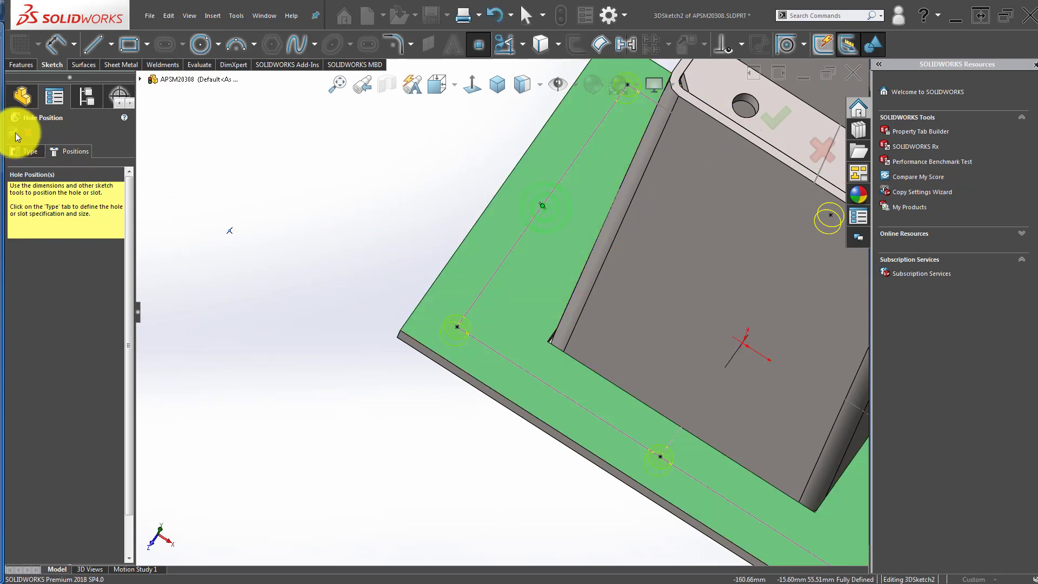
pyautogui.click(15, 133)
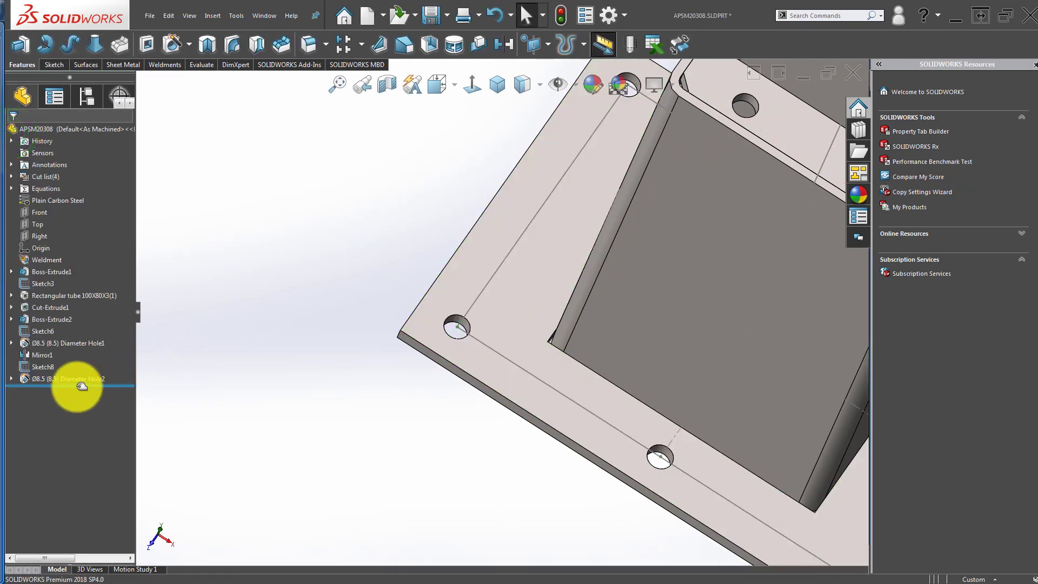
pyautogui.scroll(3, 544, 338)
pyautogui.doubleClick(509, 274)
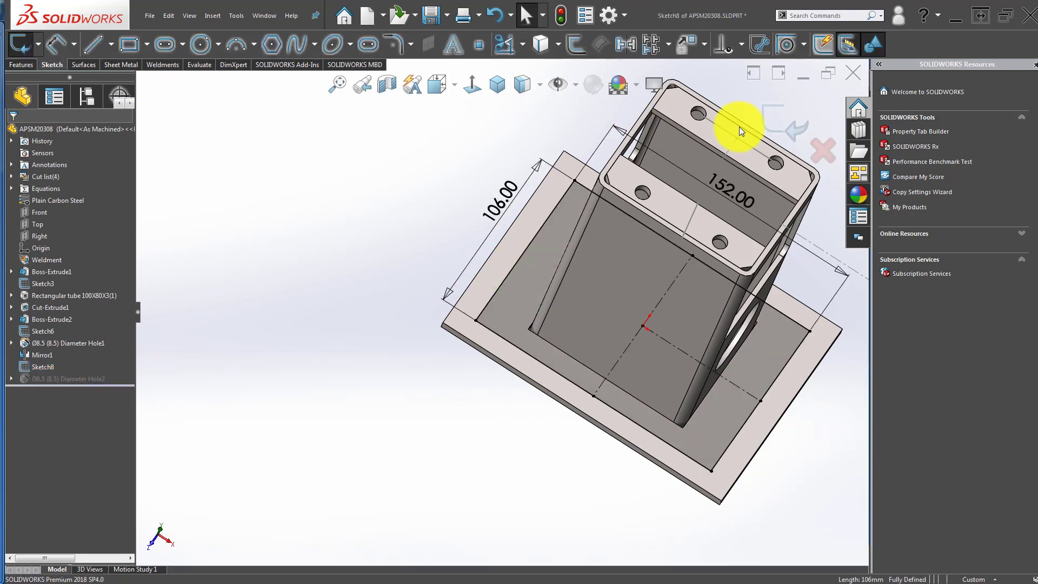
pyautogui.click(777, 116)
# - Reopen the positions of the Ø8.5 (8.5) Diameter Hole2 feature and delete the point on the left layout line
pyautogui.click(81, 378)
pyautogui.click(99, 351)
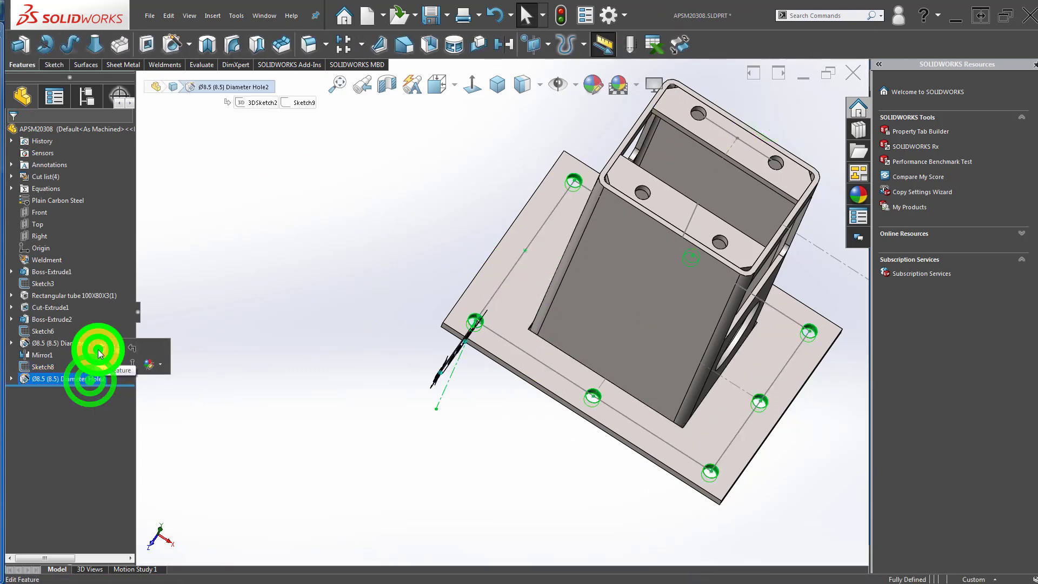
pyautogui.click(71, 150)
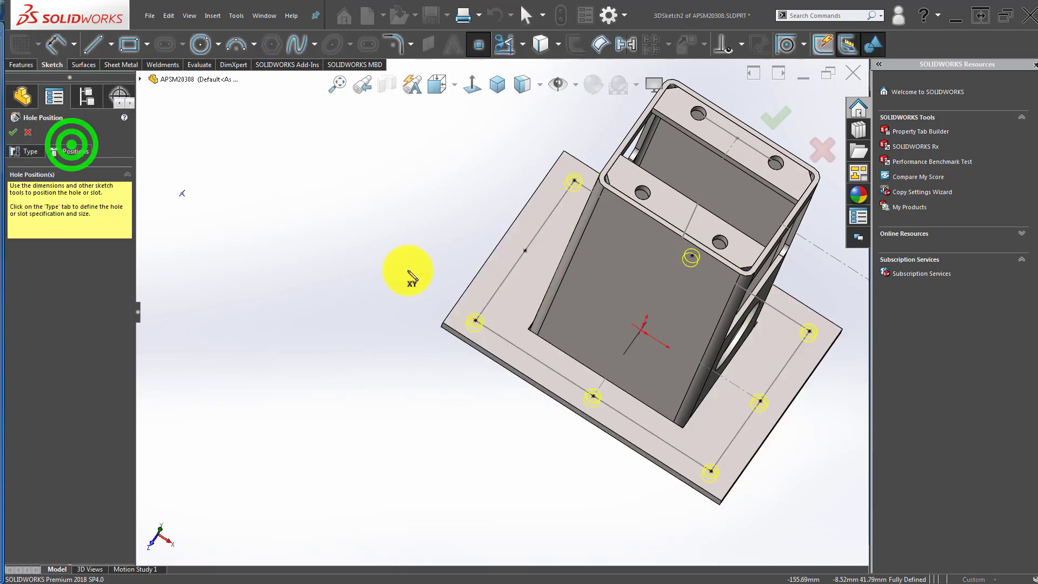
pyautogui.moveTo(541, 269); pyautogui.dragTo(547, 272)
pyautogui.press('Delete')
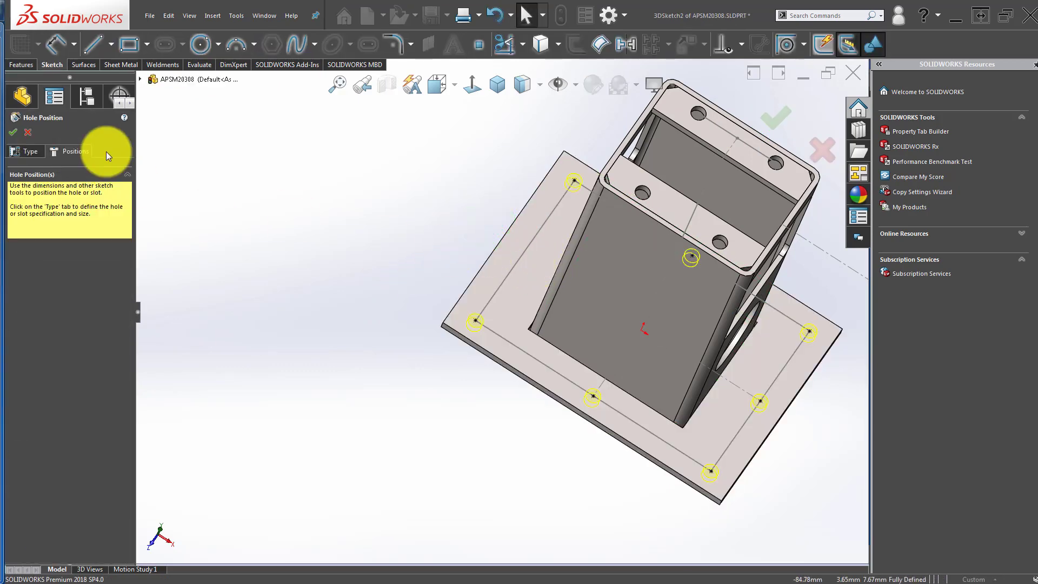
# - Add a hole position on the left layout line with a Midpoint relation, accept the feature, and return to the drawing
pyautogui.click(41, 151)
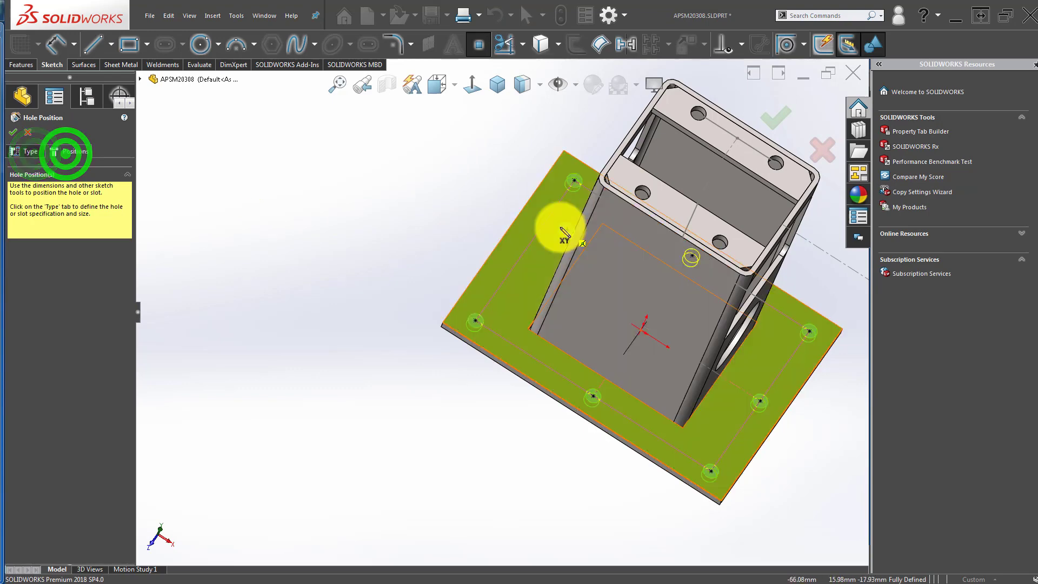
pyautogui.click(546, 221)
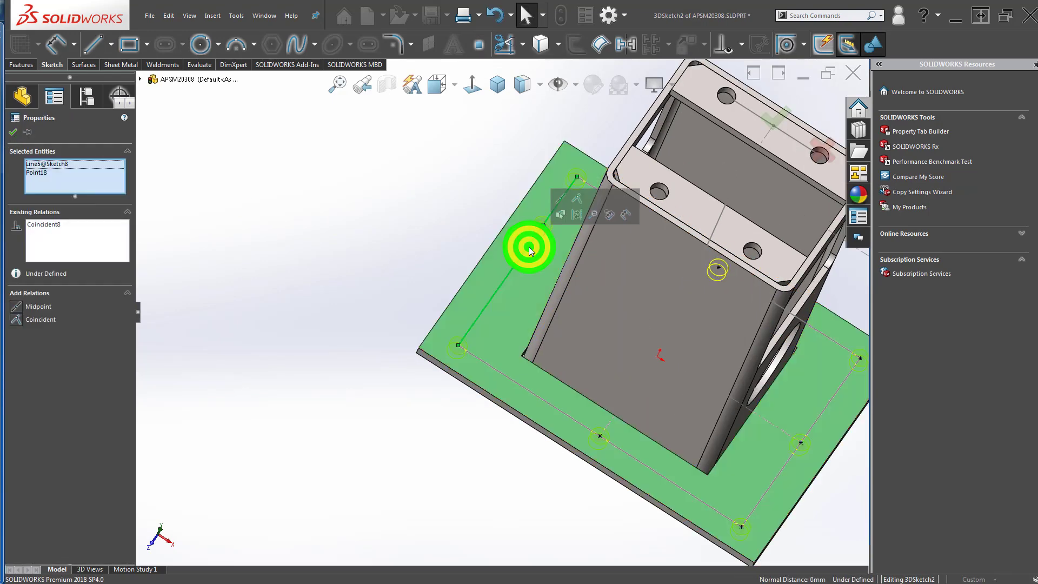
pyautogui.click(561, 199)
pyautogui.click(449, 200)
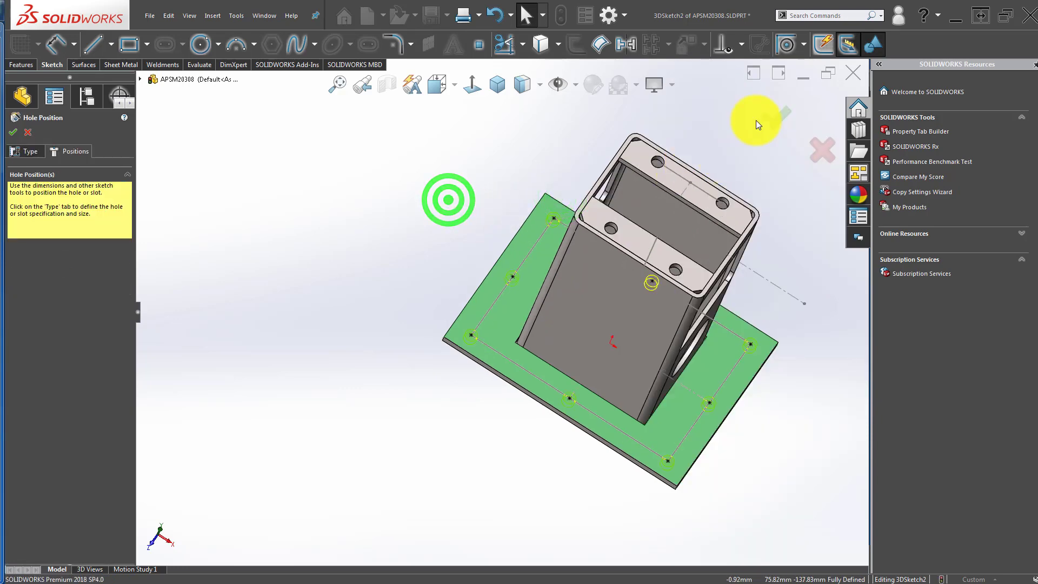
pyautogui.click(765, 115)
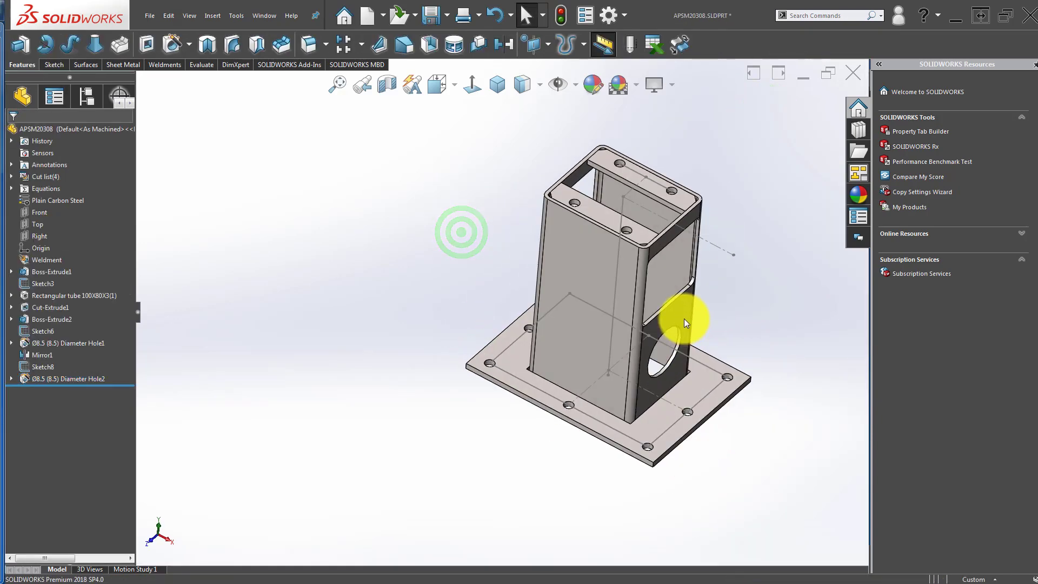
pyautogui.click(855, 77)
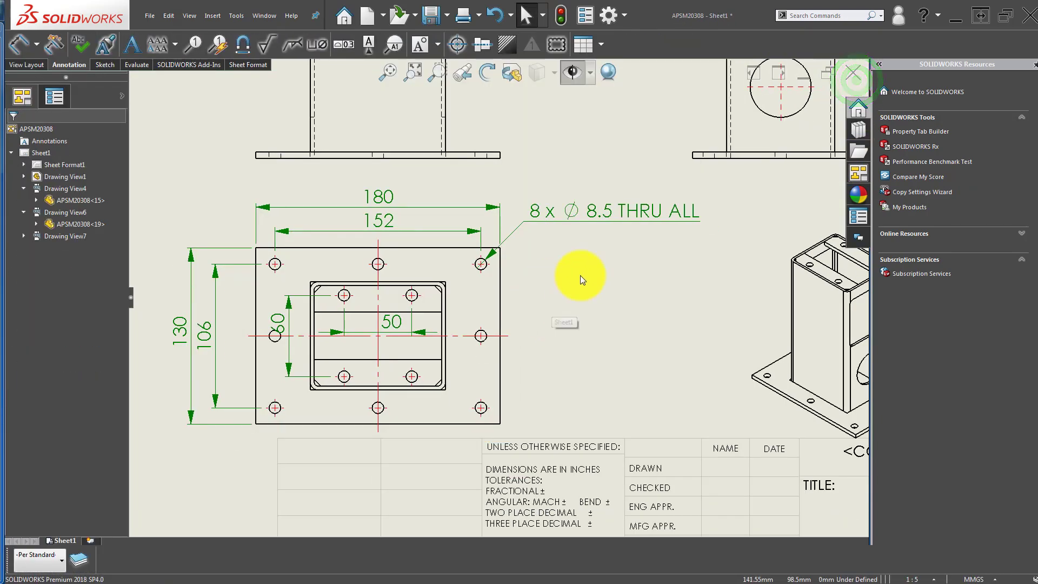
# - Add a hole callout to the lower-right hole inside the tube outline, placing its text to the right of the plate
pyautogui.click(603, 312)
pyautogui.scroll(3, 428, 351)
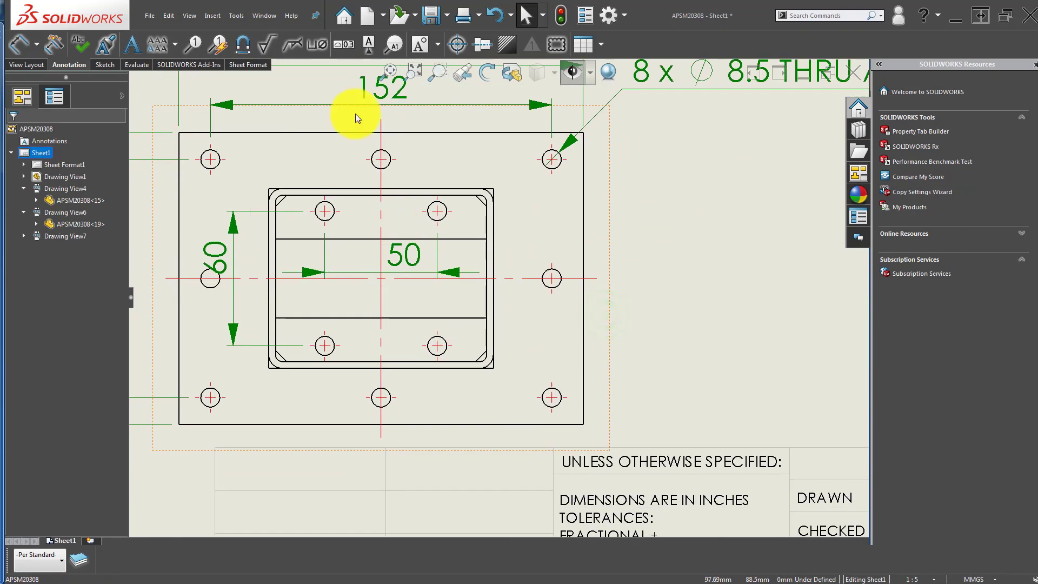
pyautogui.click(443, 352)
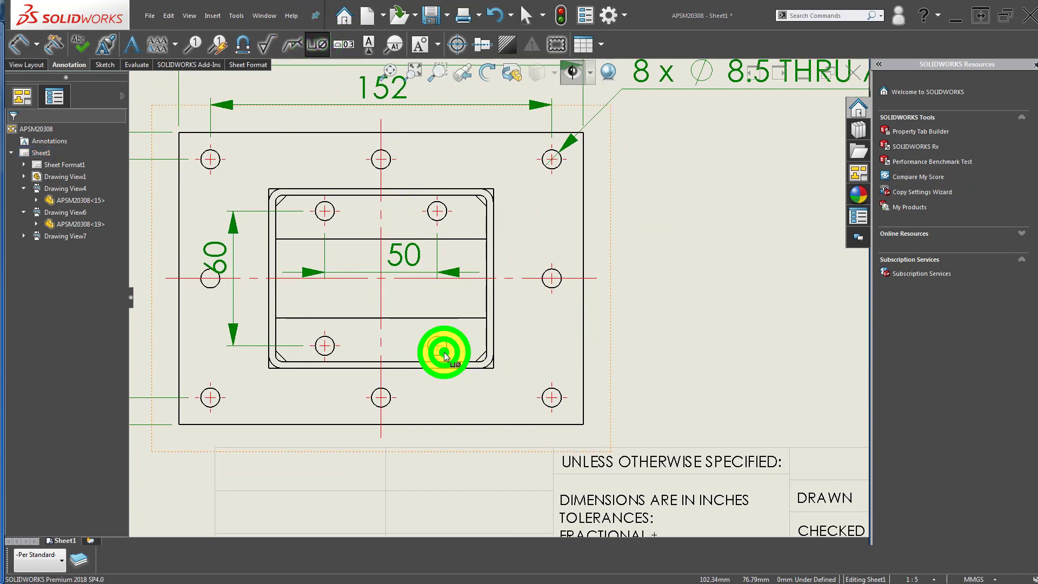
pyautogui.click(745, 356)
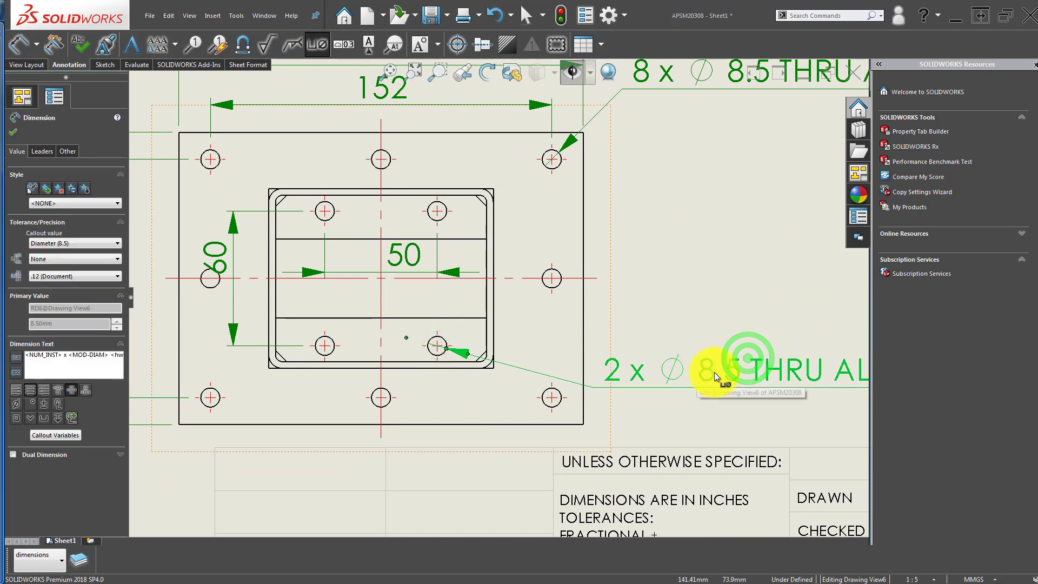
# - Line up the lower inner-hole callout's text below the upper eight-hole callout beside the plan view
pyautogui.moveTo(718, 371); pyautogui.dragTo(742, 375)
pyautogui.press('Escape')
pyautogui.scroll(2, 683, 386)
pyautogui.moveTo(721, 404); pyautogui.dragTo(621, 363, button='middle')
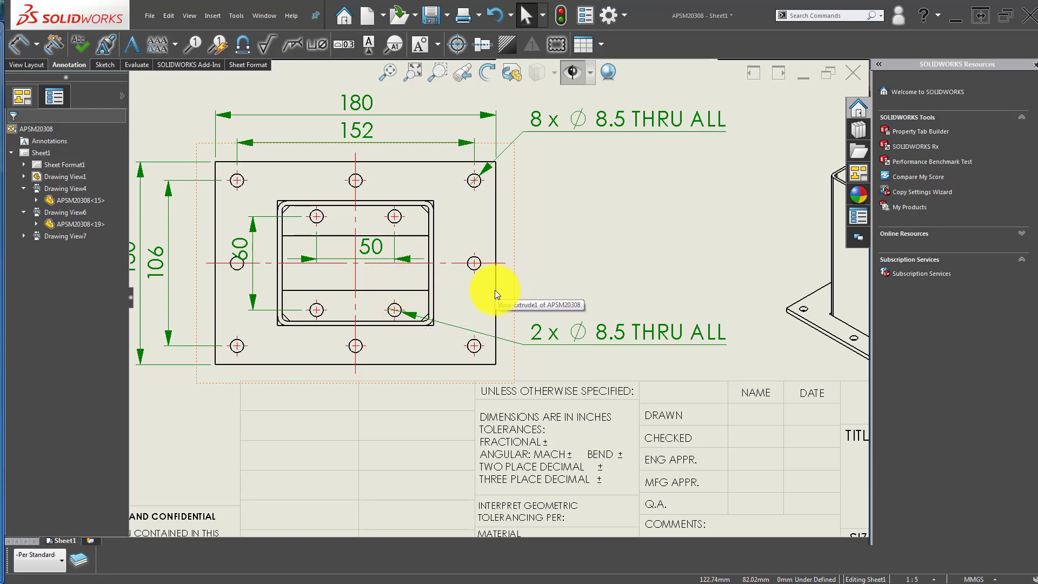
# - Review the dimensioned plan view and the layout of the other views on the sheet
pyautogui.scroll(3, 522, 340)
pyautogui.scroll(-3, 474, 301)
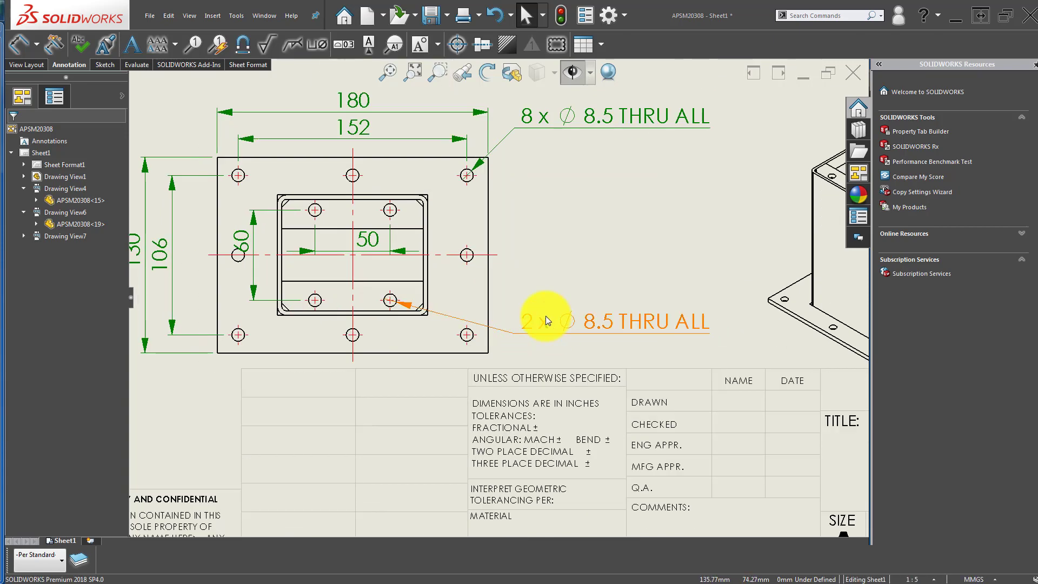
pyautogui.scroll(3, 520, 317)
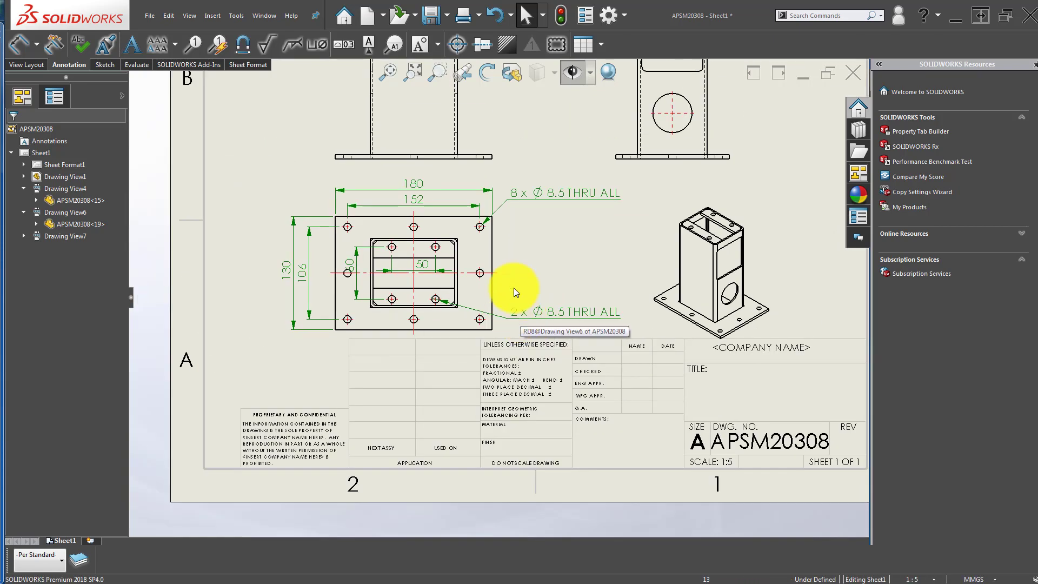
pyautogui.click(547, 267)
pyautogui.scroll(-3, 540, 265)
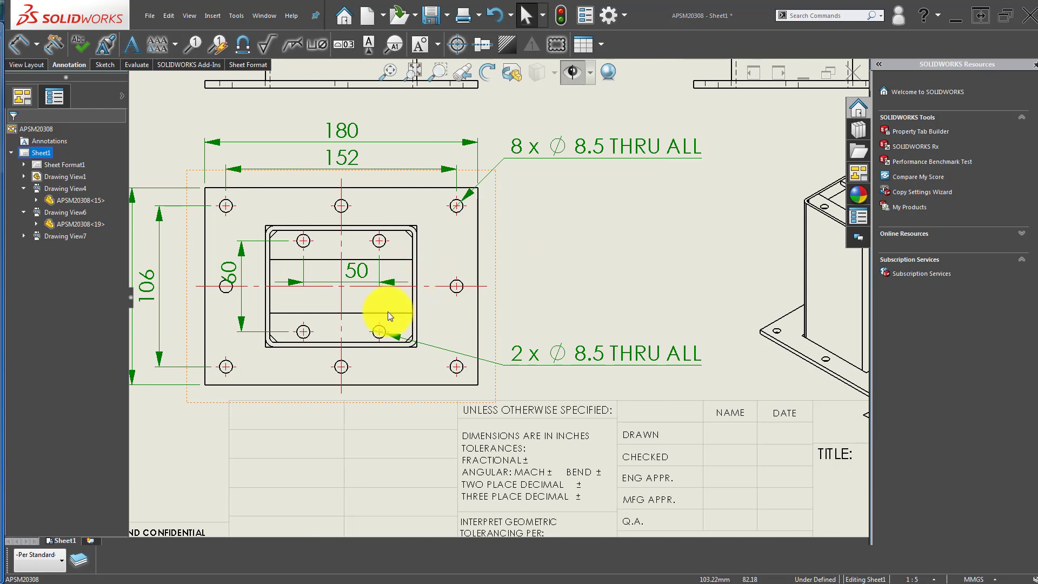
pyautogui.moveTo(388, 311); pyautogui.dragTo(390, 305, button='middle')
pyautogui.press('f')
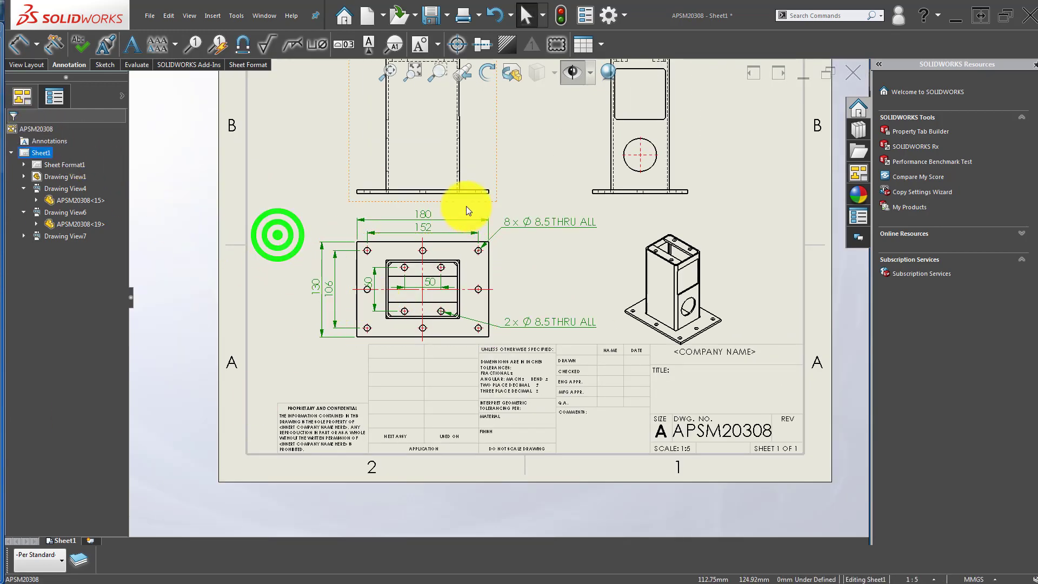
pyautogui.scroll(-3, 365, 389)
pyautogui.moveTo(310, 428); pyautogui.dragTo(390, 351, button='middle')
pyautogui.click(217, 405)
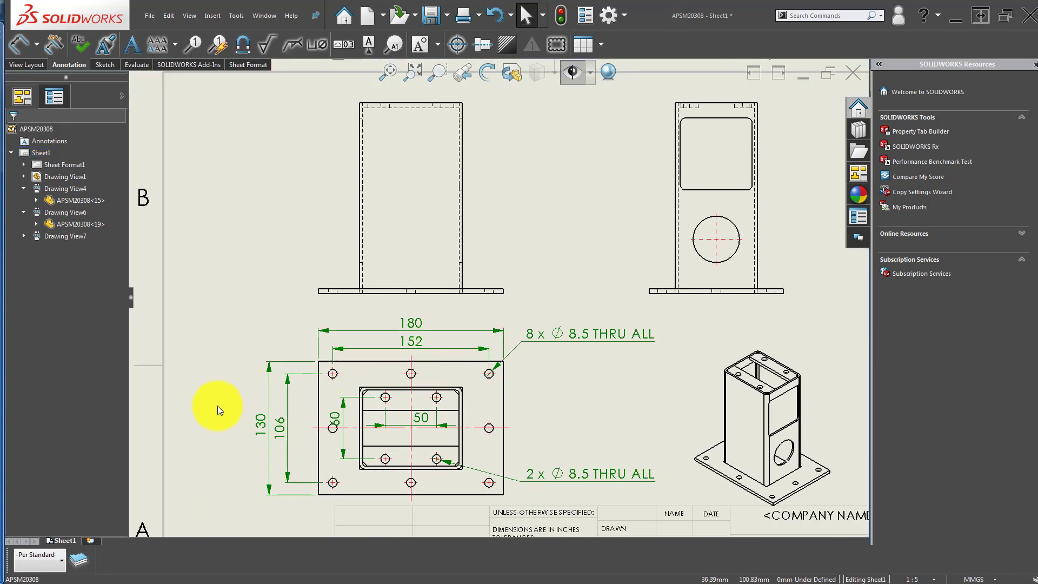
# - Try to dimension the base plate's thickness in the front view and undo the resulting length dimension
pyautogui.moveTo(217, 405); pyautogui.dragTo(227, 368, button='right')
pyautogui.scroll(-6, 327, 284)
pyautogui.click(378, 302)
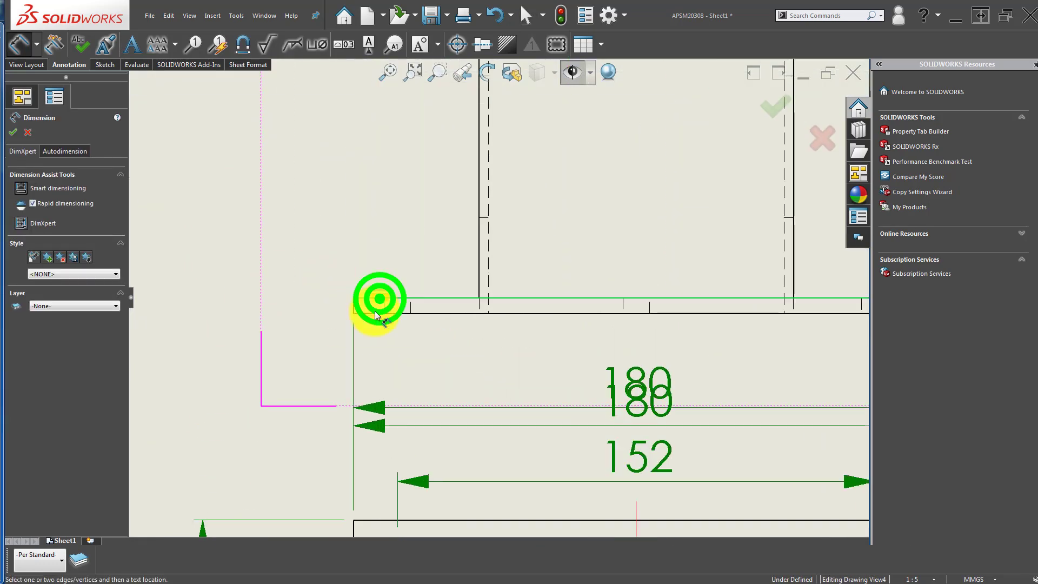
pyautogui.click(442, 315)
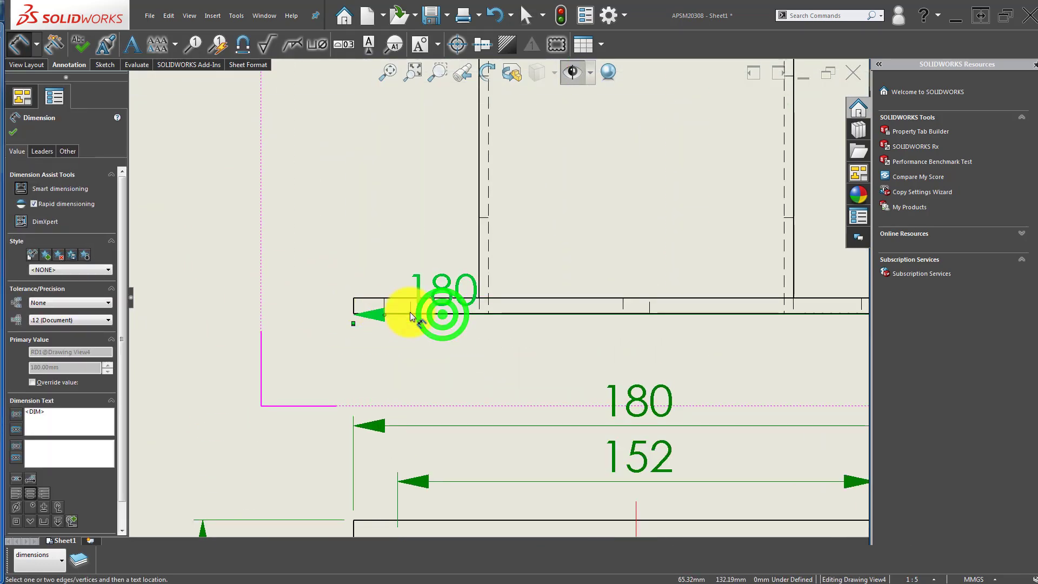
pyautogui.scroll(2, 427, 308)
pyautogui.hotkey('ctrl', 'z')
# - Dimension the base plate's thickness in the front view, placing the value to the left of the plate
pyautogui.scroll(-5, 408, 305)
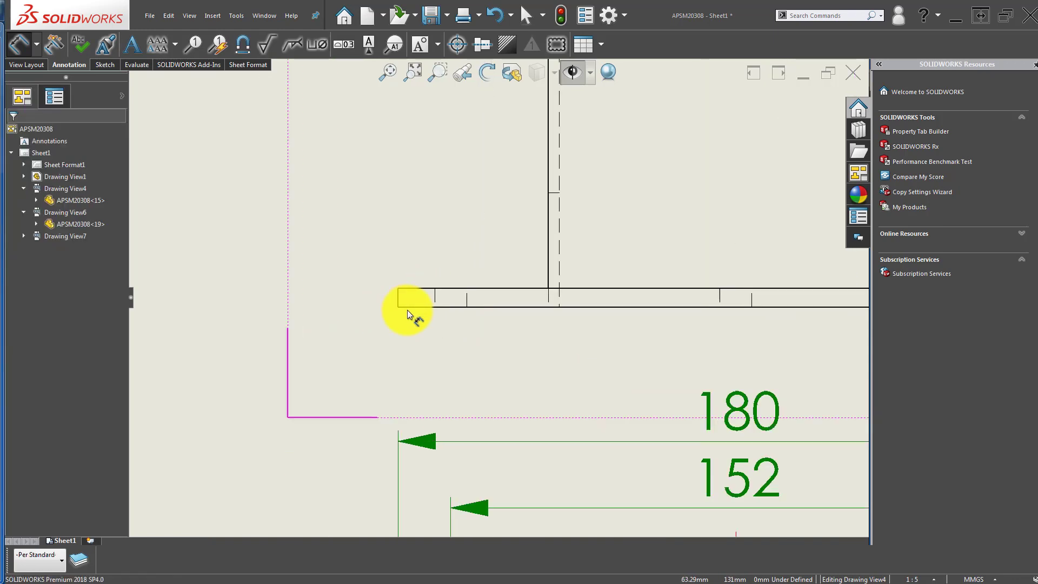
pyautogui.click(444, 273)
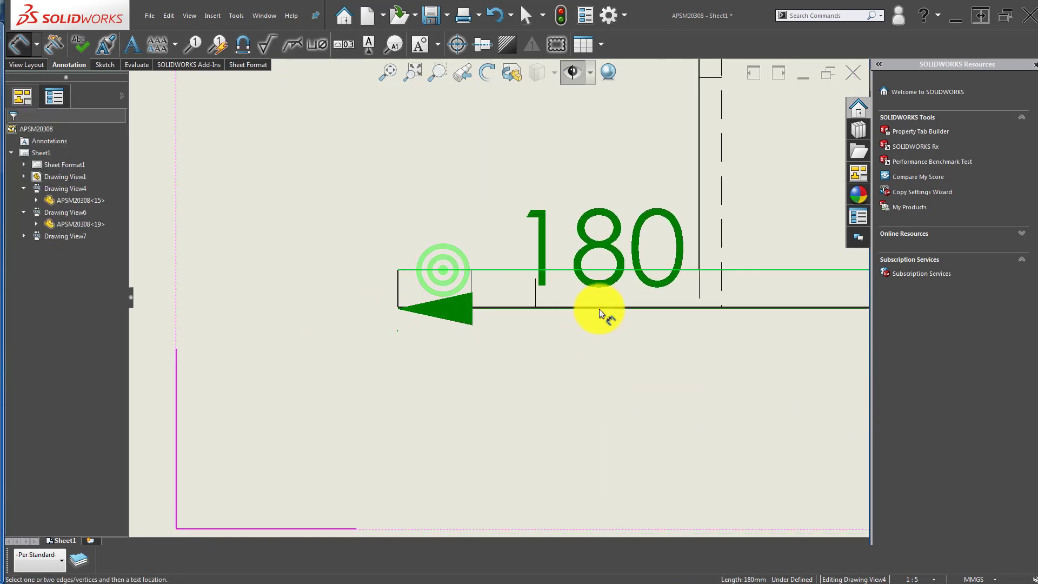
pyautogui.click(600, 307)
pyautogui.scroll(3, 389, 340)
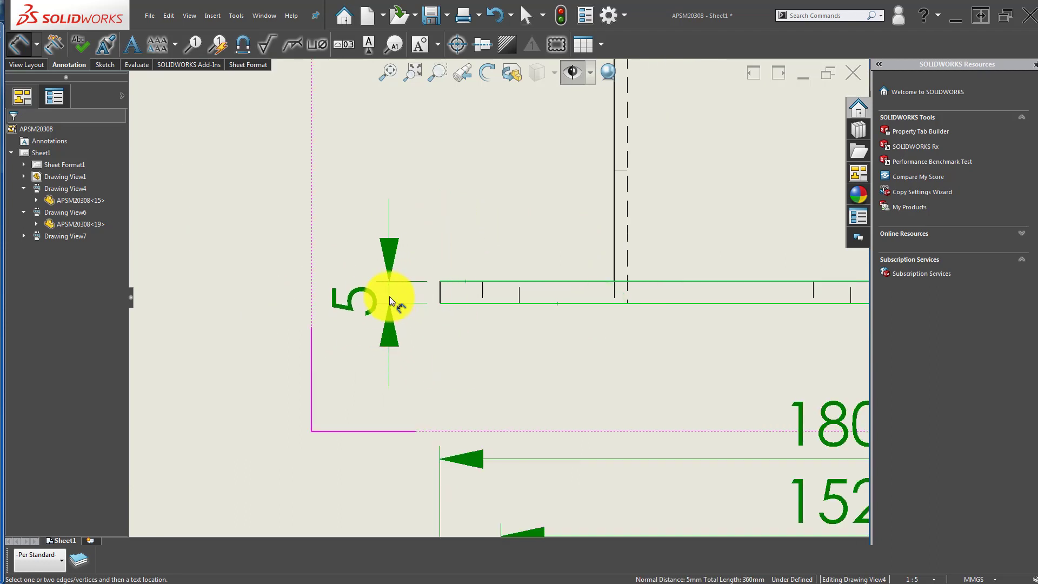
pyautogui.click(388, 294)
pyautogui.click(444, 341)
pyautogui.click(461, 305)
pyautogui.scroll(3, 492, 301)
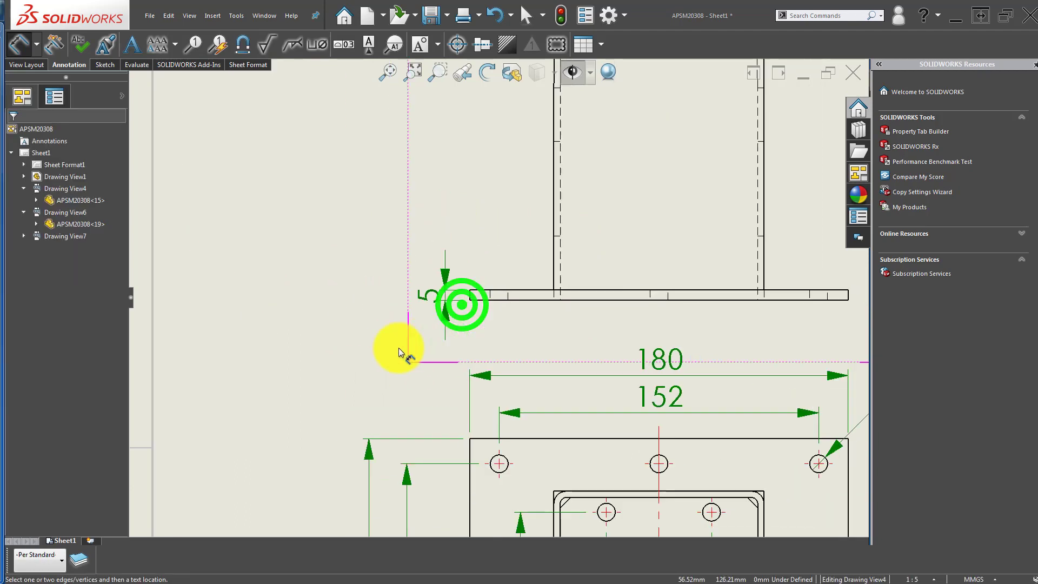
# - Dimension the overall height in the front view from the base plate's underside to the tube's top edge, placed on the left
pyautogui.click(493, 296)
pyautogui.scroll(3, 493, 231)
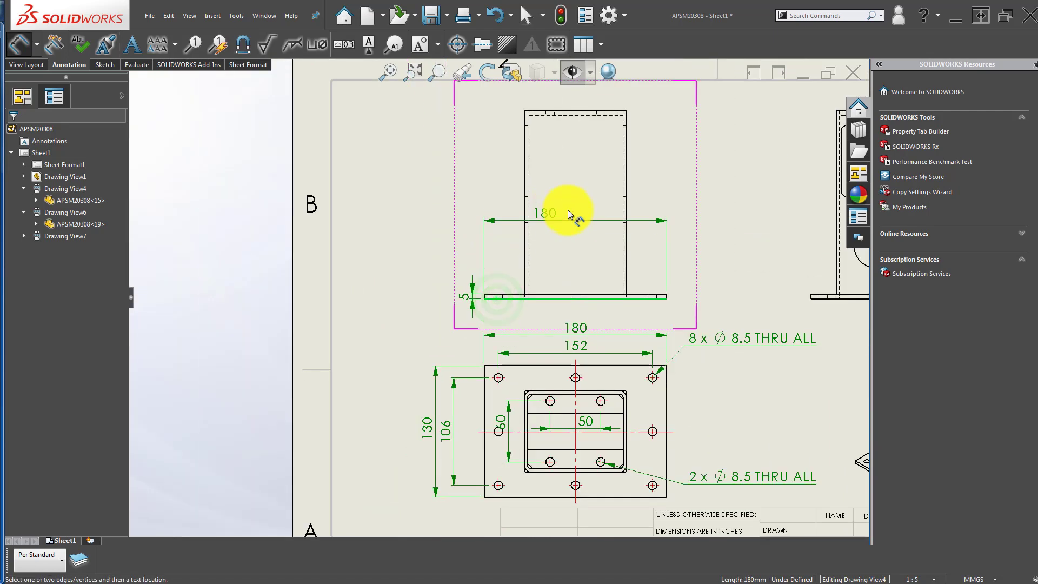
pyautogui.scroll(-5, 476, 239)
pyautogui.click(508, 183)
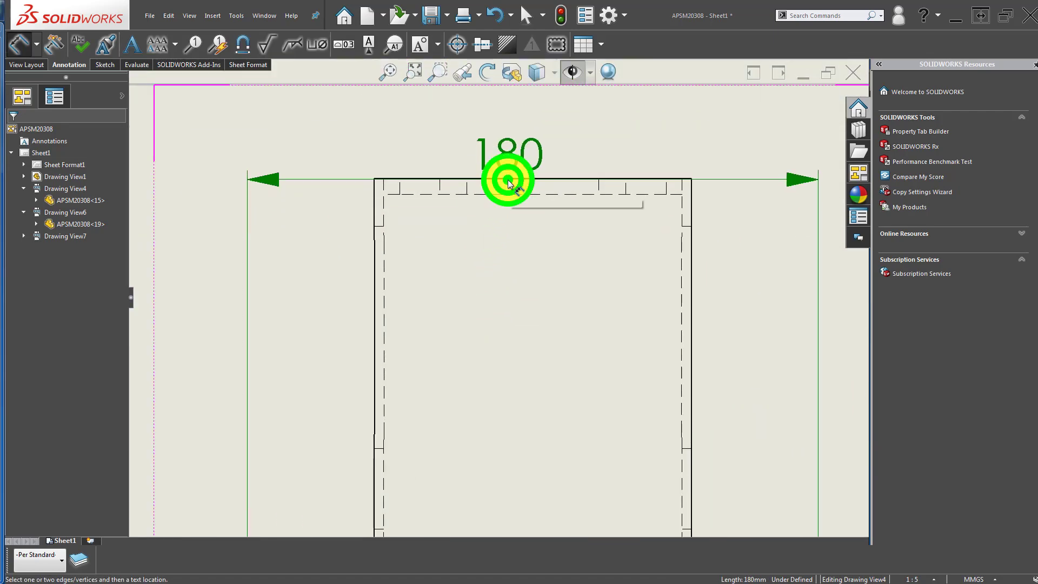
pyautogui.scroll(4, 309, 285)
pyautogui.click(338, 342)
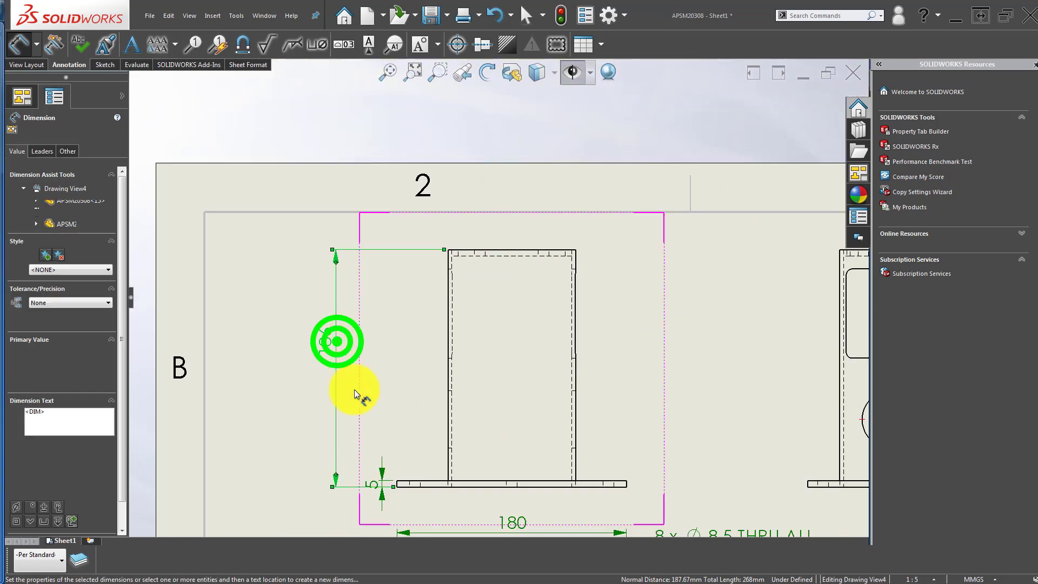
pyautogui.click(375, 408)
# - Move the plate thickness text above its arrows and bring the overall height dimension closer to the front view
pyautogui.scroll(-4, 377, 406)
pyautogui.click(380, 450)
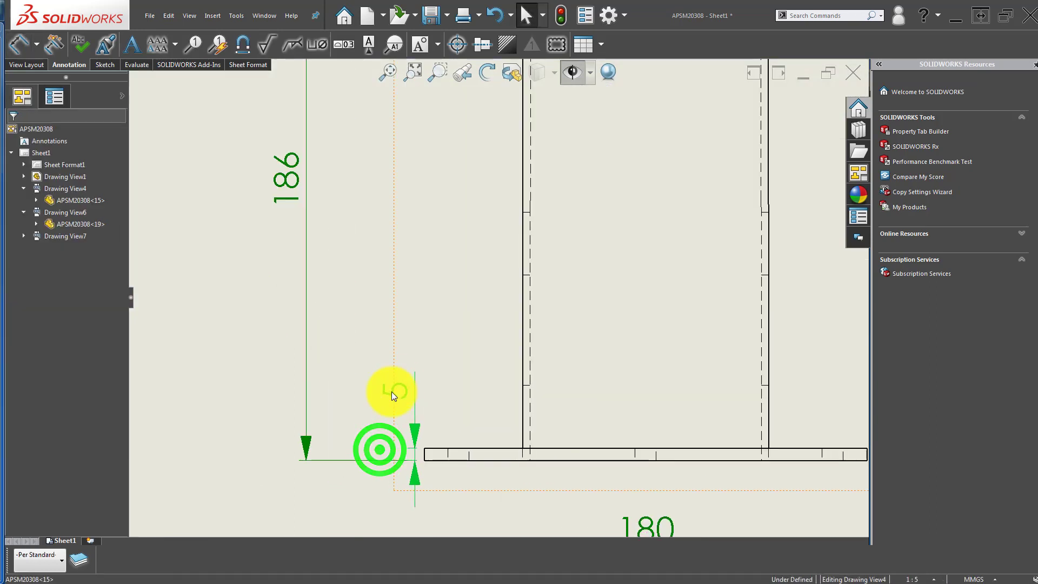
pyautogui.click(378, 404)
pyautogui.moveTo(289, 183); pyautogui.dragTo(332, 193)
pyautogui.click(272, 348)
pyautogui.scroll(4, 487, 319)
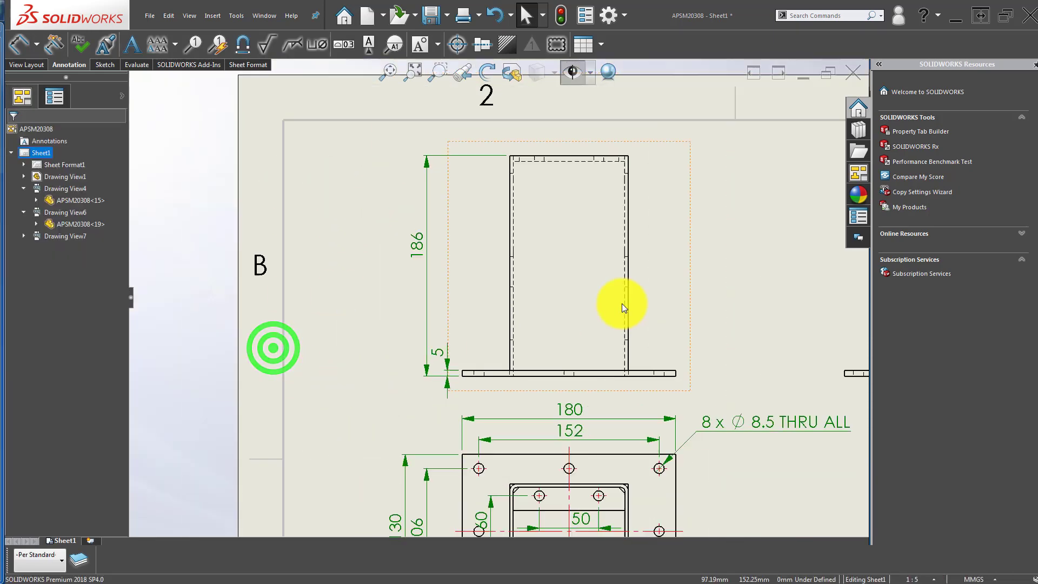
# - Try to dimension the tube's width between its upper side edges in the front view
pyautogui.scroll(1, 622, 303)
pyautogui.moveTo(622, 304); pyautogui.dragTo(451, 293, button='middle')
pyautogui.moveTo(544, 229); pyautogui.dragTo(522, 297, button='middle')
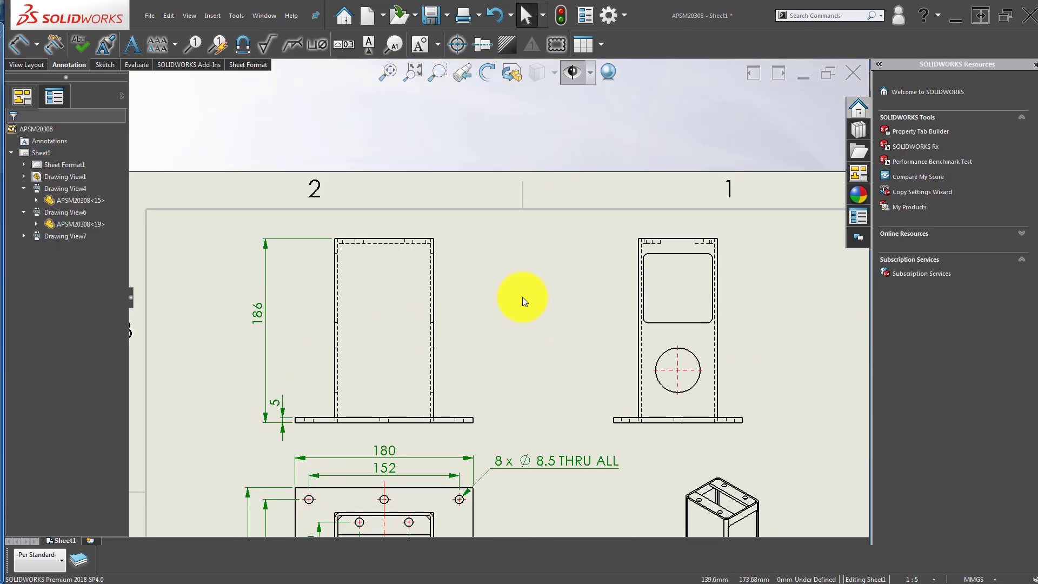
pyautogui.scroll(-3, 522, 297)
pyautogui.moveTo(521, 355); pyautogui.dragTo(520, 314, button='right')
pyautogui.scroll(-3, 170, 218)
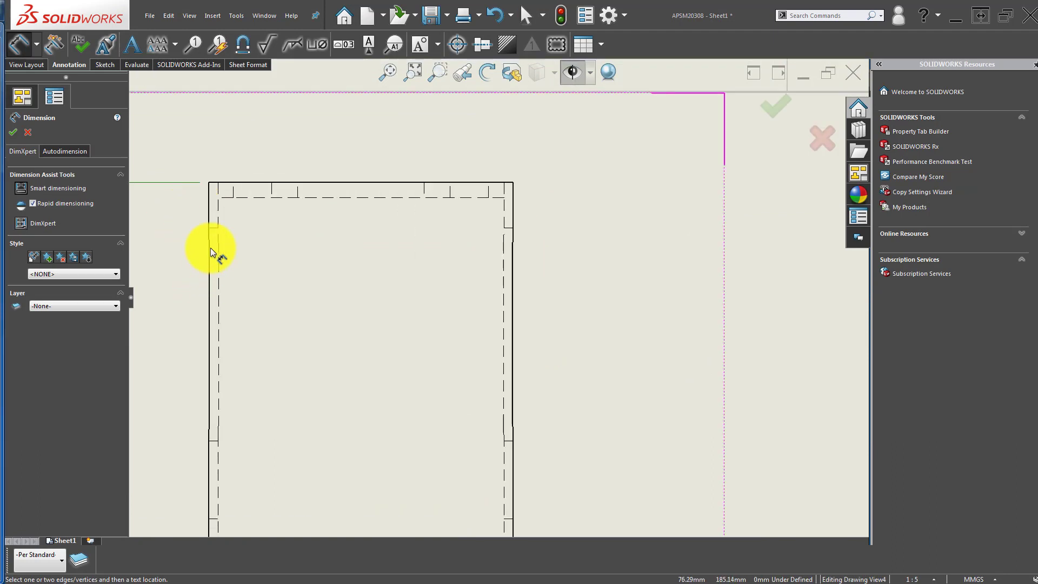
pyautogui.click(208, 189)
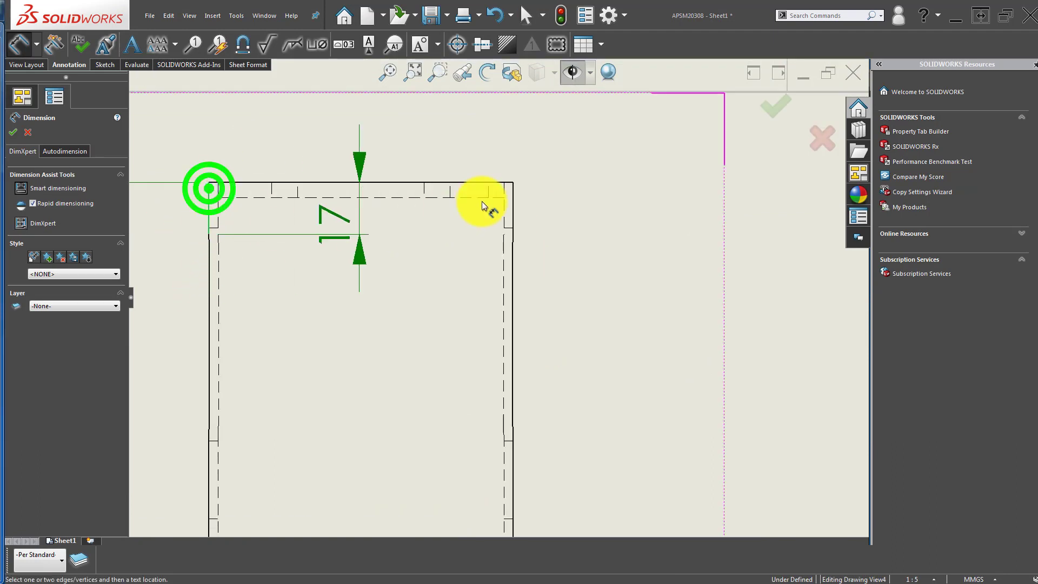
pyautogui.click(512, 187)
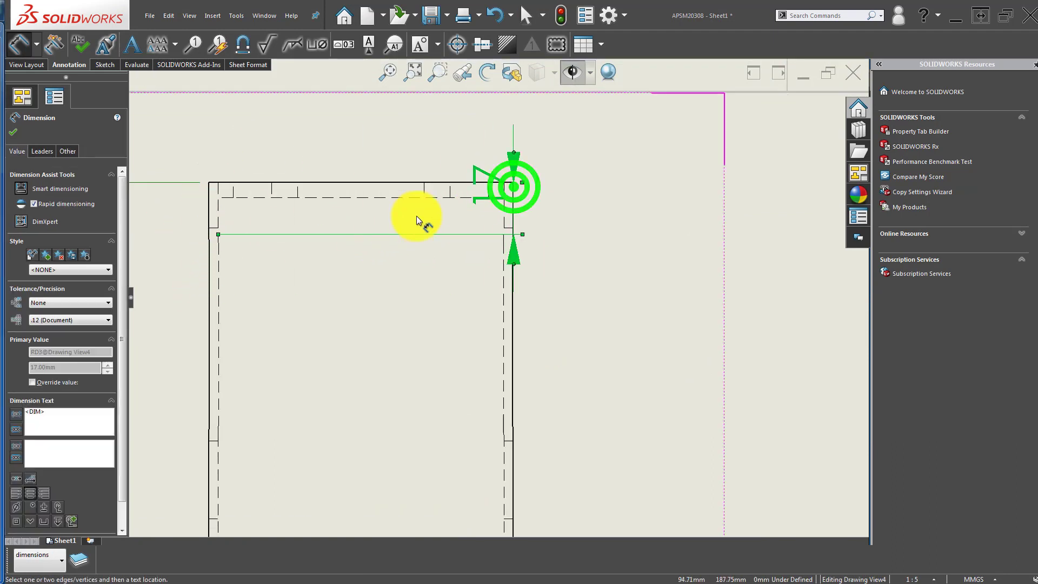
pyautogui.press('Escape')
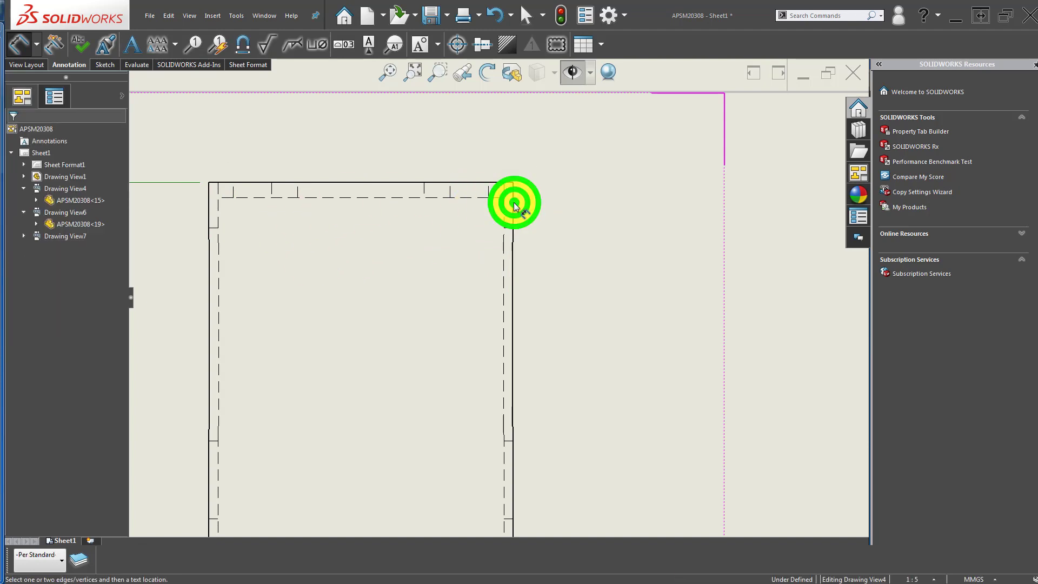
pyautogui.click(208, 213)
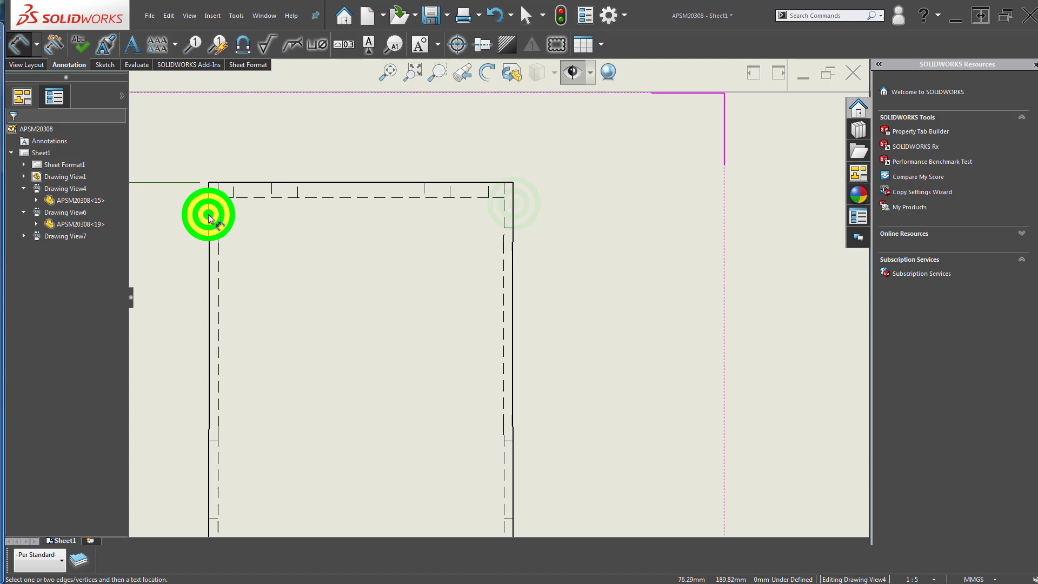
pyautogui.click(515, 208)
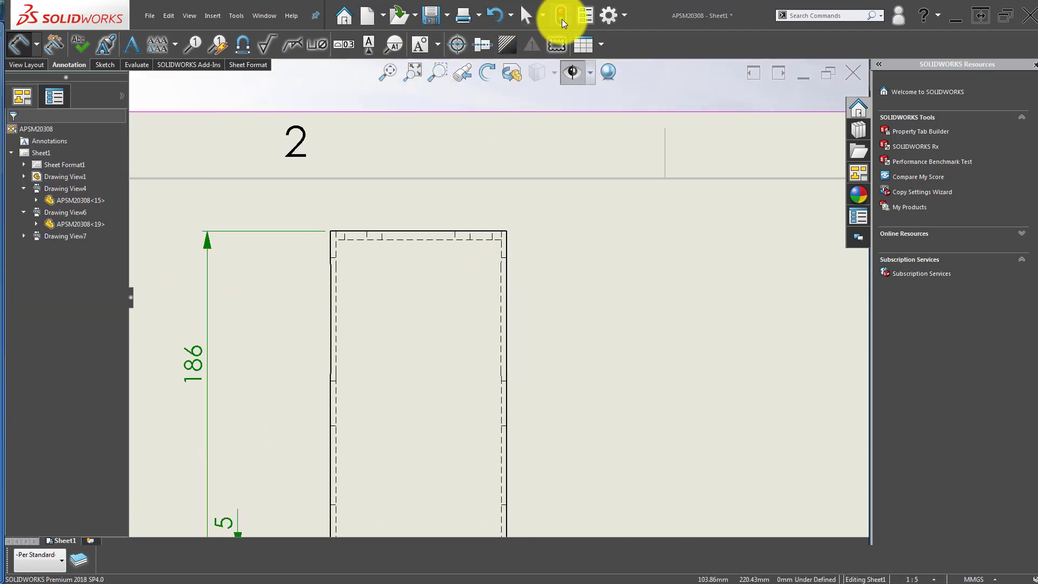
# - Rebuild the drawing and dimension the width between the tube's upper side edges, placing it above the front view
pyautogui.click(562, 18)
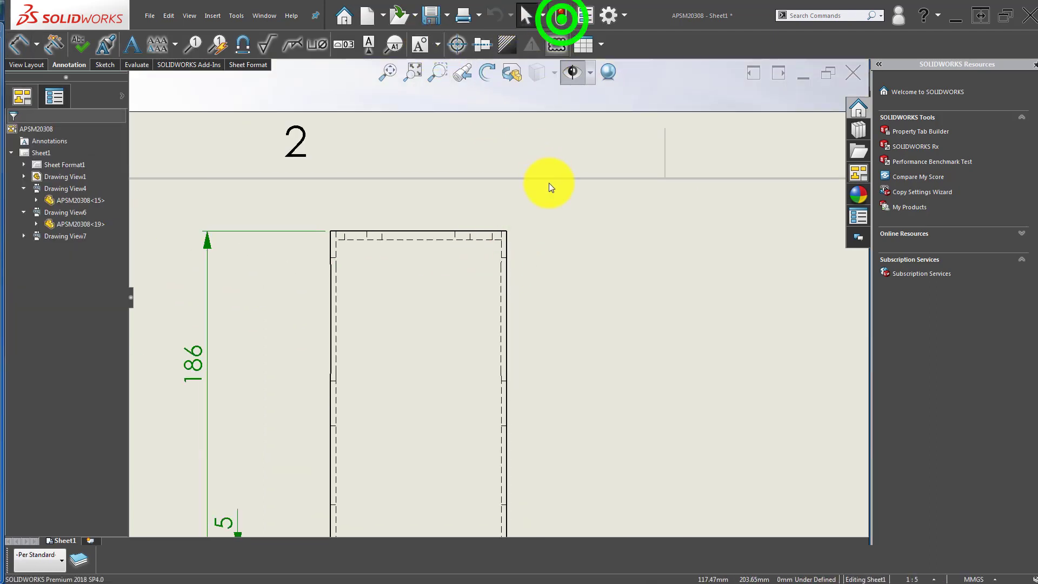
pyautogui.scroll(-3, 534, 226)
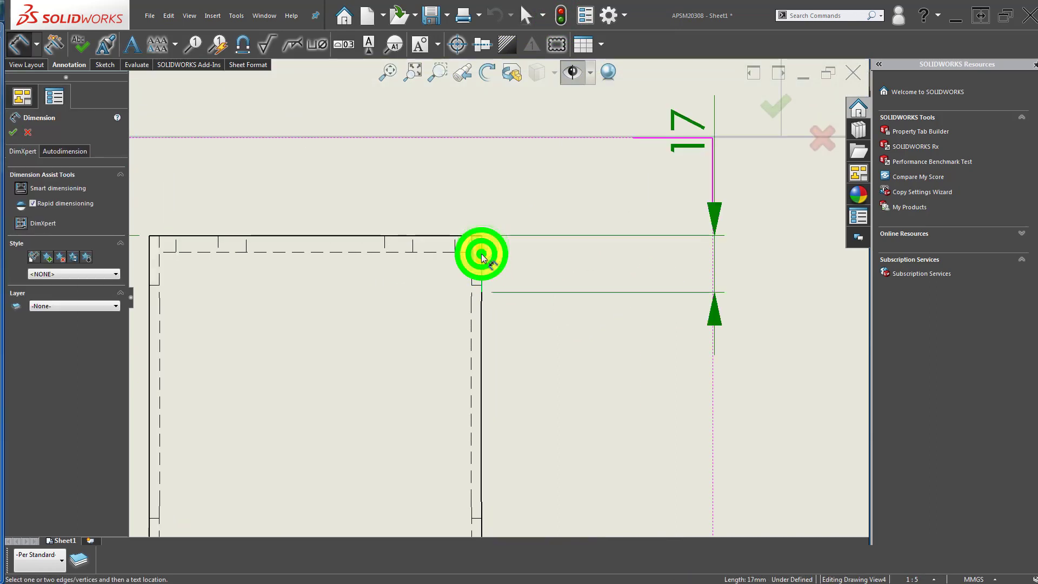
pyautogui.scroll(-5, 343, 287)
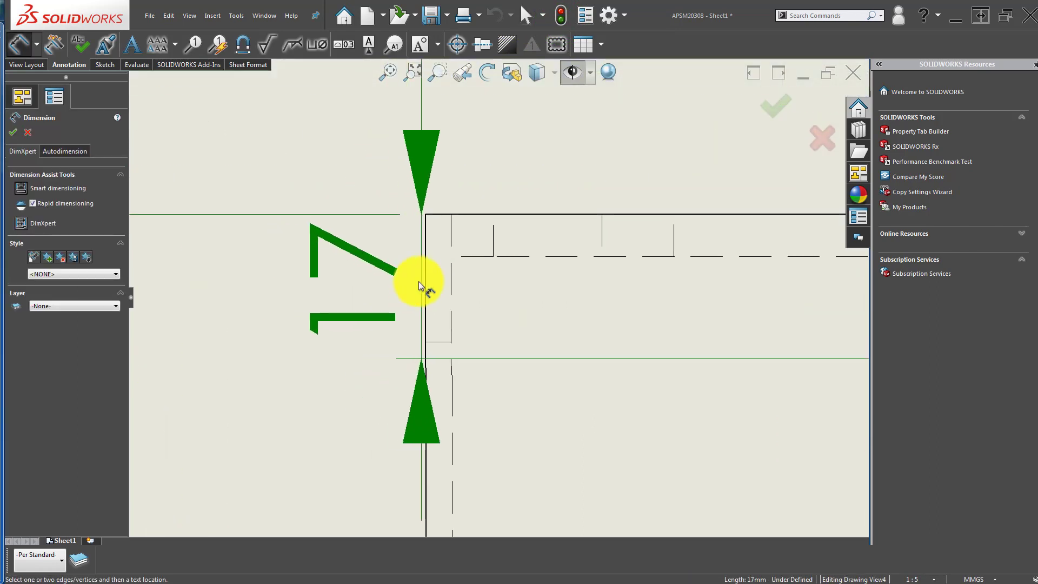
pyautogui.click(426, 264)
pyautogui.scroll(5, 422, 281)
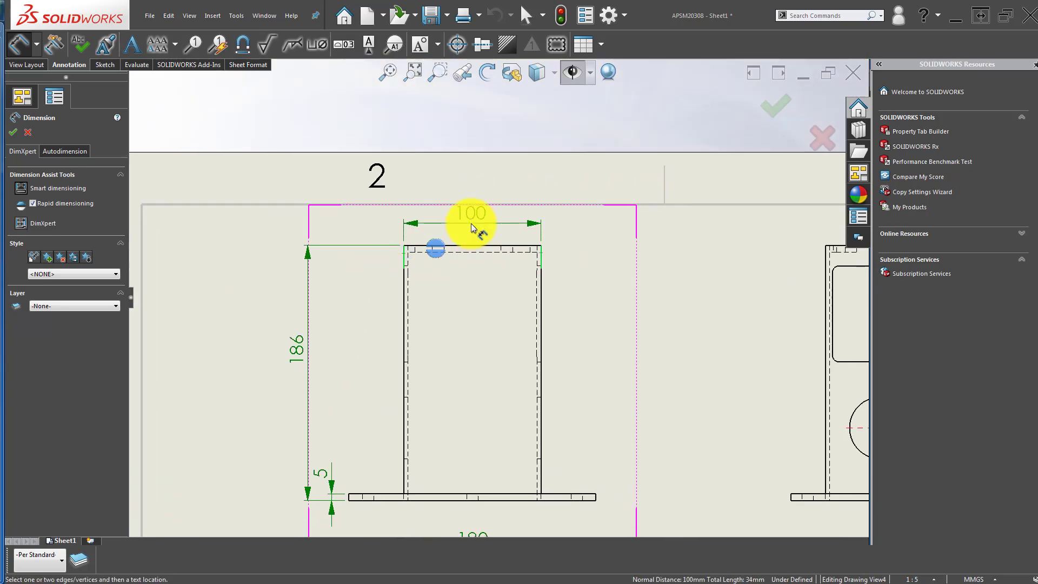
pyautogui.click(471, 224)
pyautogui.click(603, 296)
# - Dimension the tube's top edge in the side view, placing the value above the view
pyautogui.scroll(6, 610, 306)
pyautogui.scroll(-4, 673, 292)
pyautogui.scroll(-4, 501, 292)
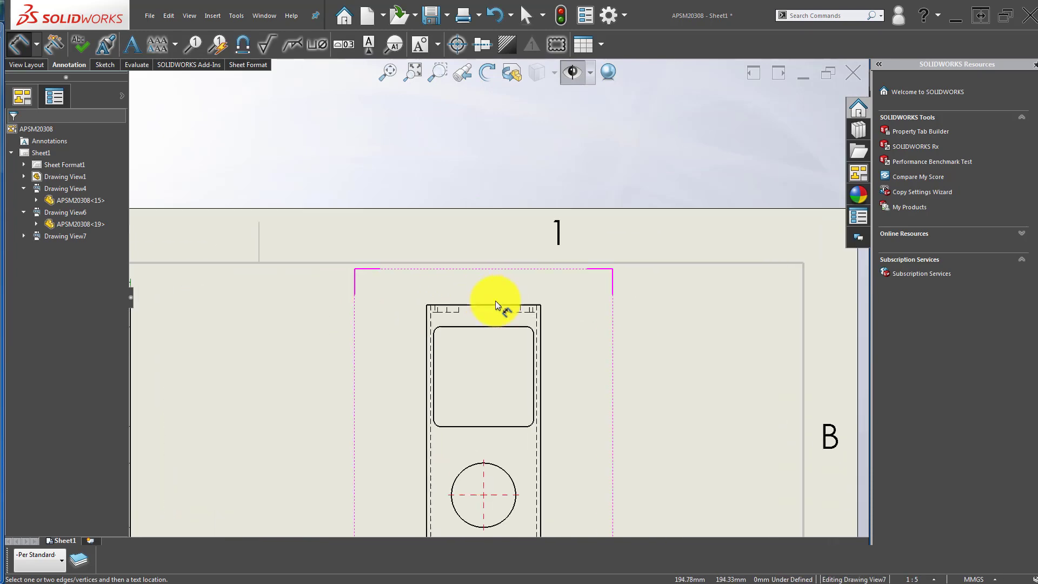
pyautogui.scroll(-5, 481, 309)
pyautogui.click(441, 300)
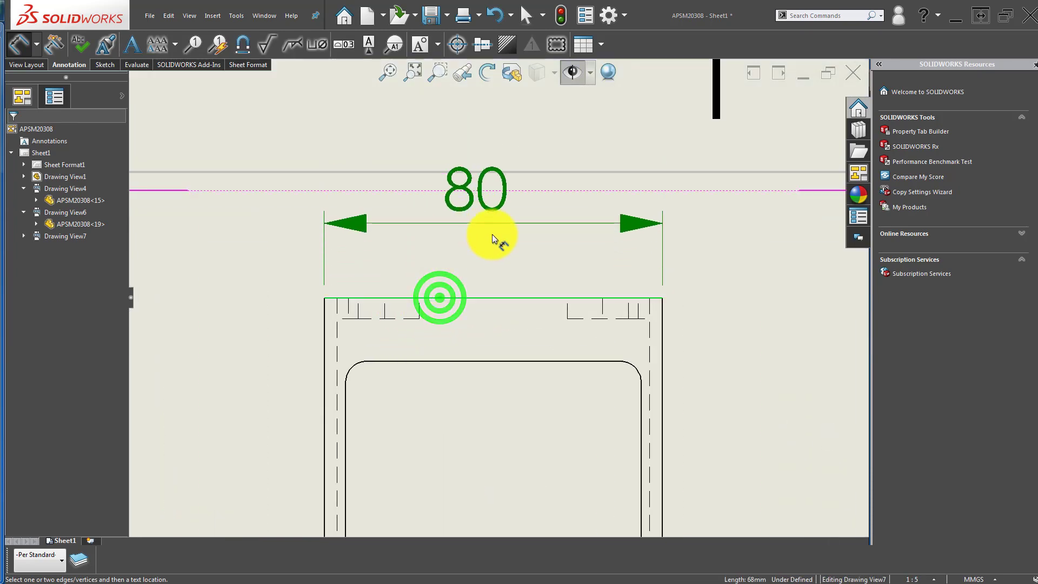
pyautogui.click(487, 237)
pyautogui.scroll(3, 487, 303)
pyautogui.scroll(2, 440, 343)
pyautogui.click(283, 397)
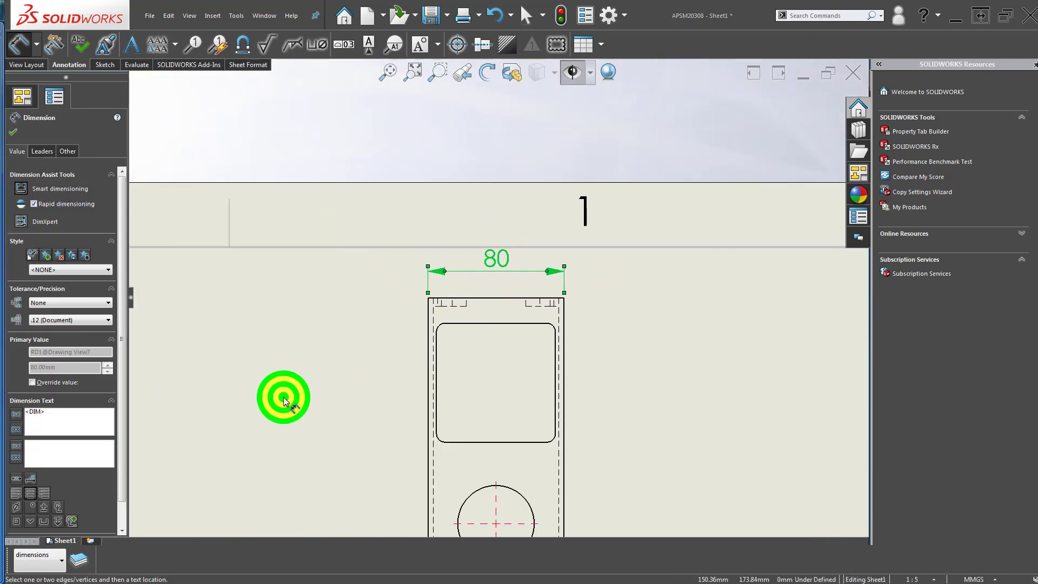
# - Add a vertical centerline midway between the tube's two outer side edges in the side view
pyautogui.scroll(4, 303, 403)
pyautogui.moveTo(327, 408); pyautogui.dragTo(413, 360, button='middle')
pyautogui.scroll(-3, 543, 307)
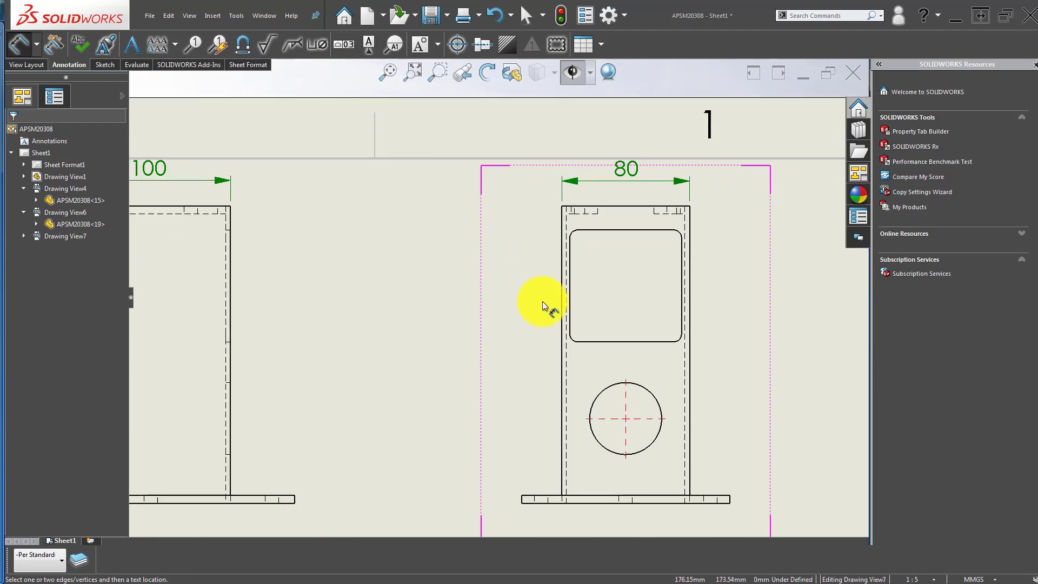
pyautogui.moveTo(638, 358); pyautogui.dragTo(594, 317, button='middle')
pyautogui.scroll(-3, 587, 332)
pyautogui.scroll(4, 546, 402)
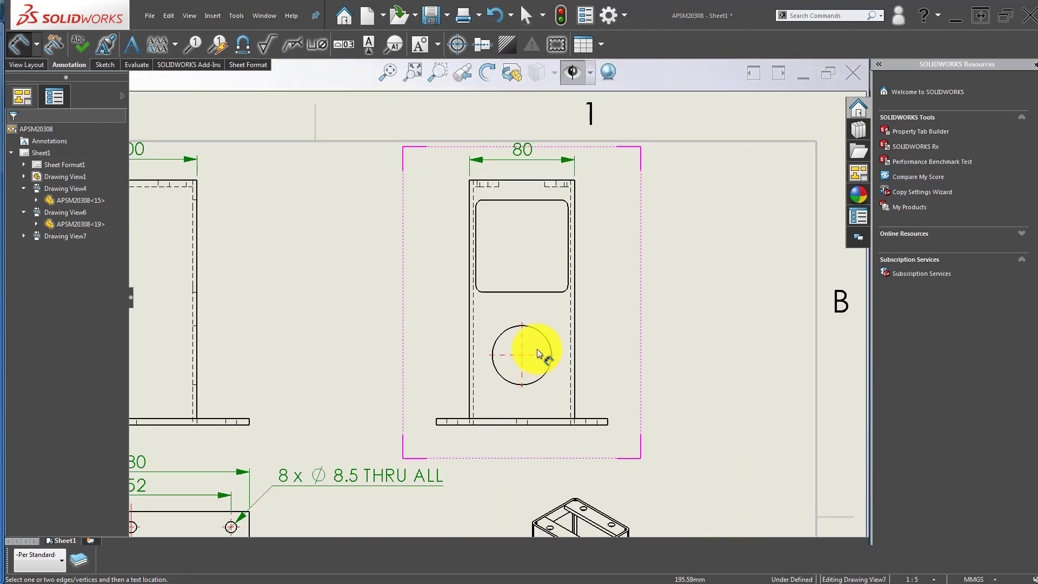
pyautogui.click(480, 43)
pyautogui.click(537, 234)
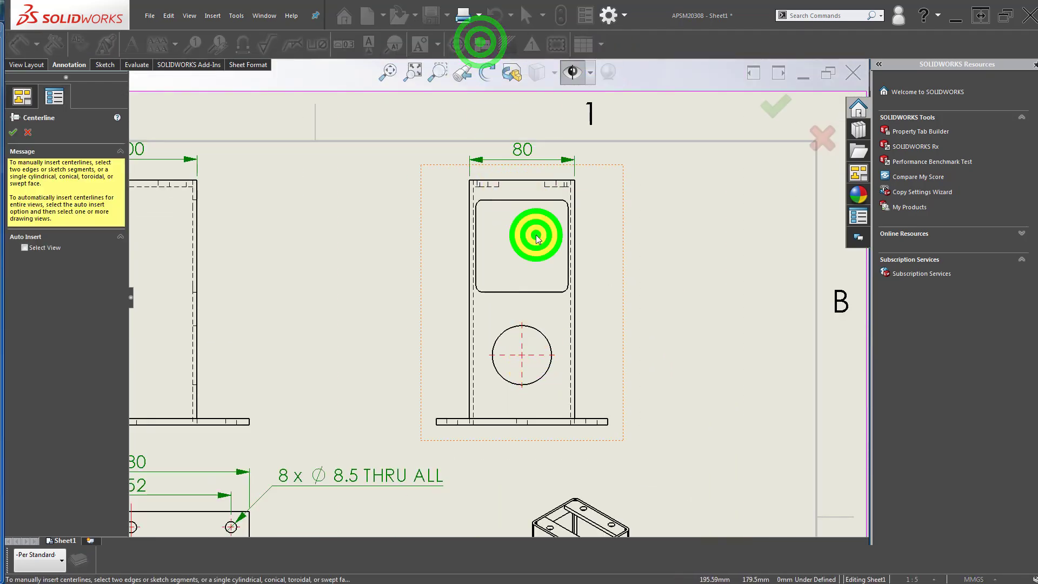
pyautogui.click(470, 224)
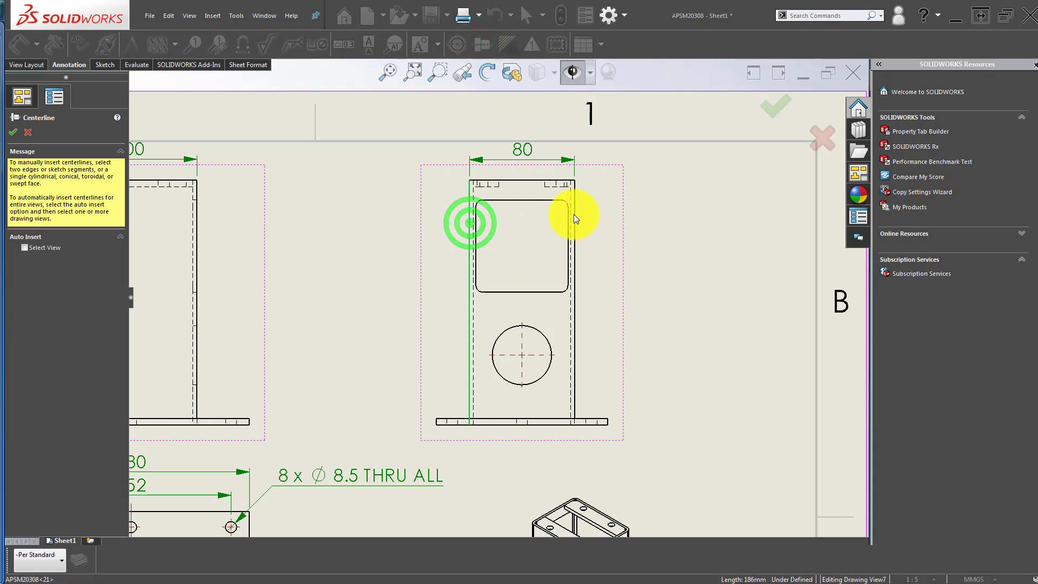
pyautogui.click(574, 211)
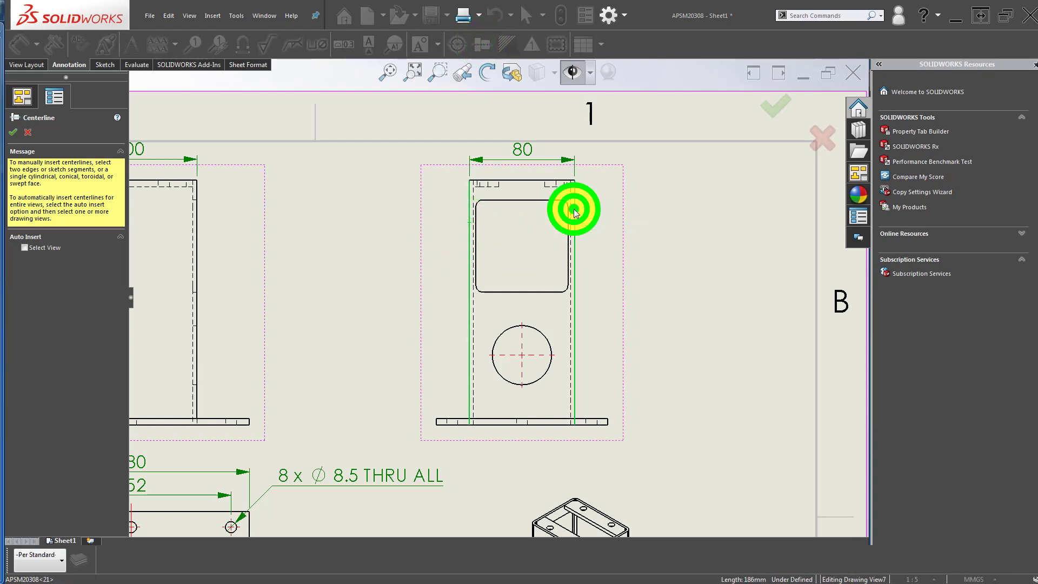
pyautogui.click(13, 132)
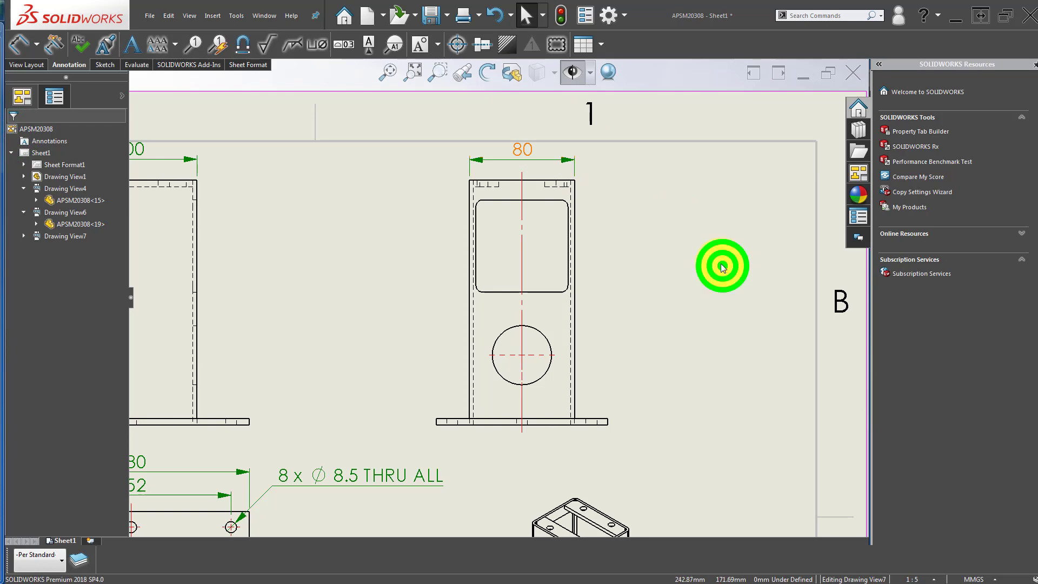
pyautogui.click(722, 265)
# - Dimension the distance from the tube's top edge to the rectangular cutout's upper edge in the side view, placing it left of the view
pyautogui.scroll(2, 684, 279)
pyautogui.moveTo(644, 292); pyautogui.dragTo(649, 273, button='middle')
pyautogui.rightClick(644, 324)
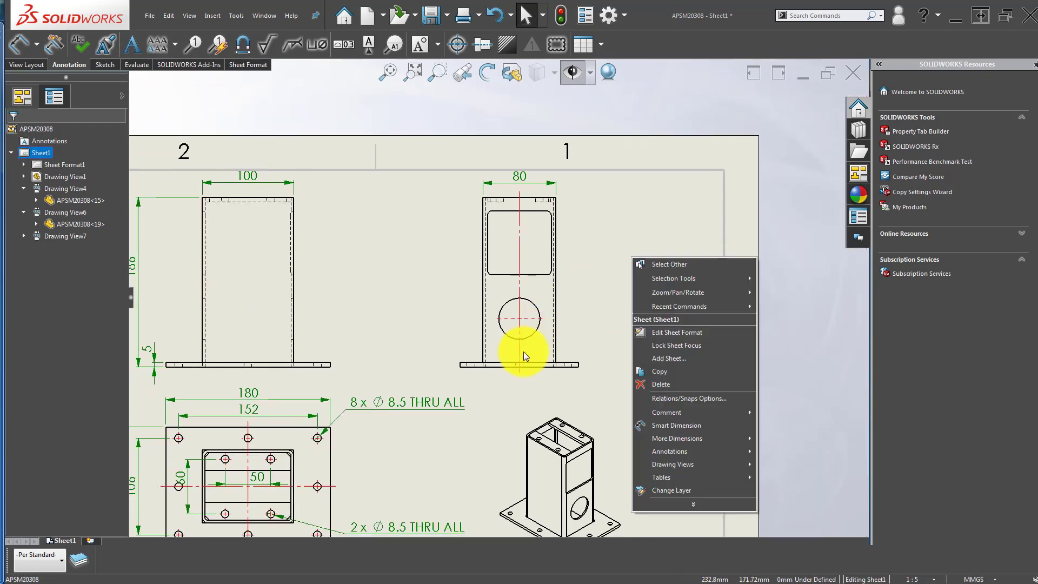
pyautogui.click(640, 232)
pyautogui.scroll(-5, 508, 339)
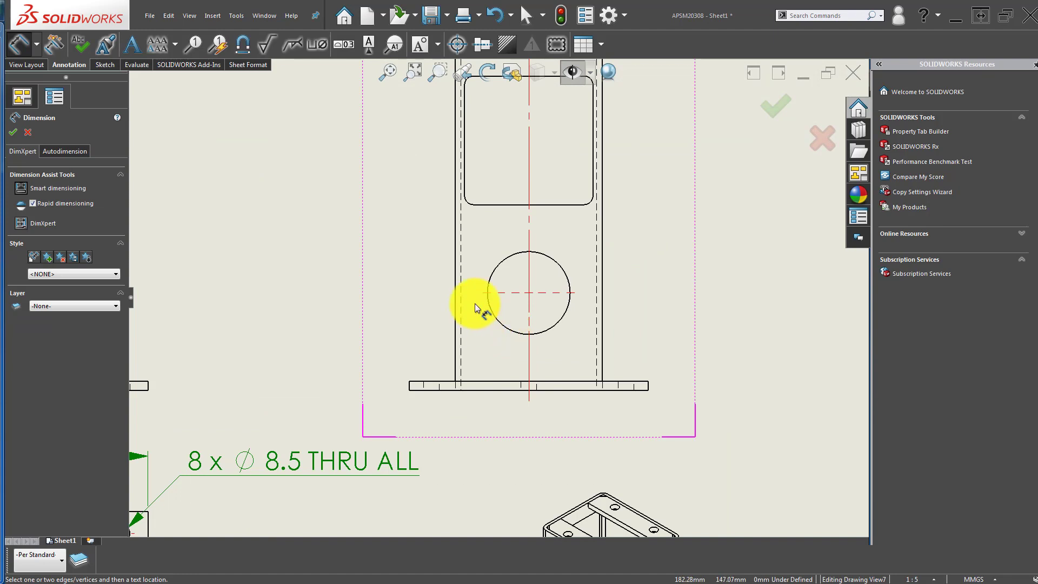
pyautogui.scroll(2, 476, 305)
pyautogui.moveTo(487, 311); pyautogui.dragTo(504, 382, button='middle')
pyautogui.scroll(-3, 502, 212)
pyautogui.click(527, 193)
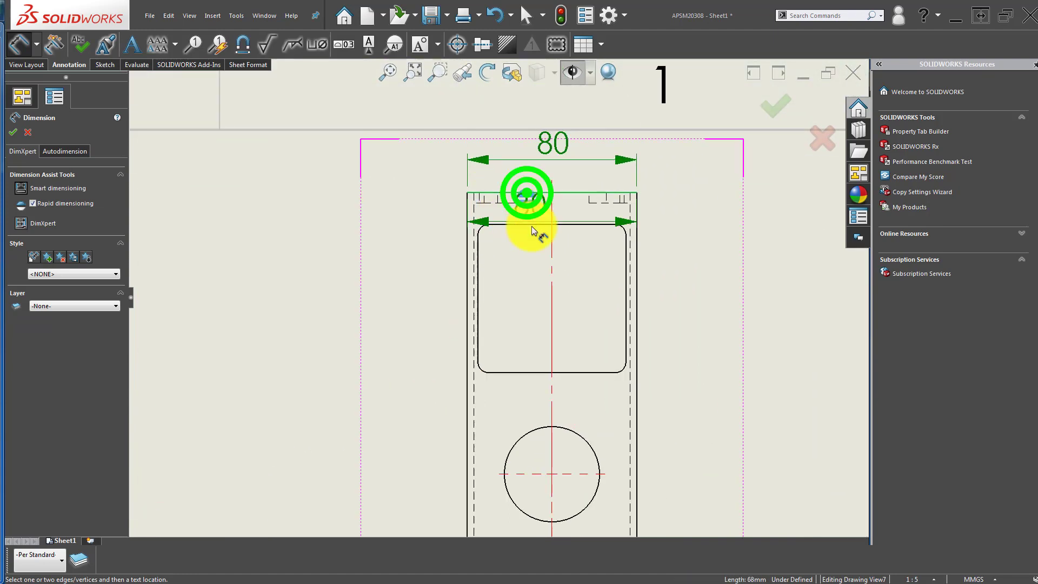
pyautogui.click(535, 224)
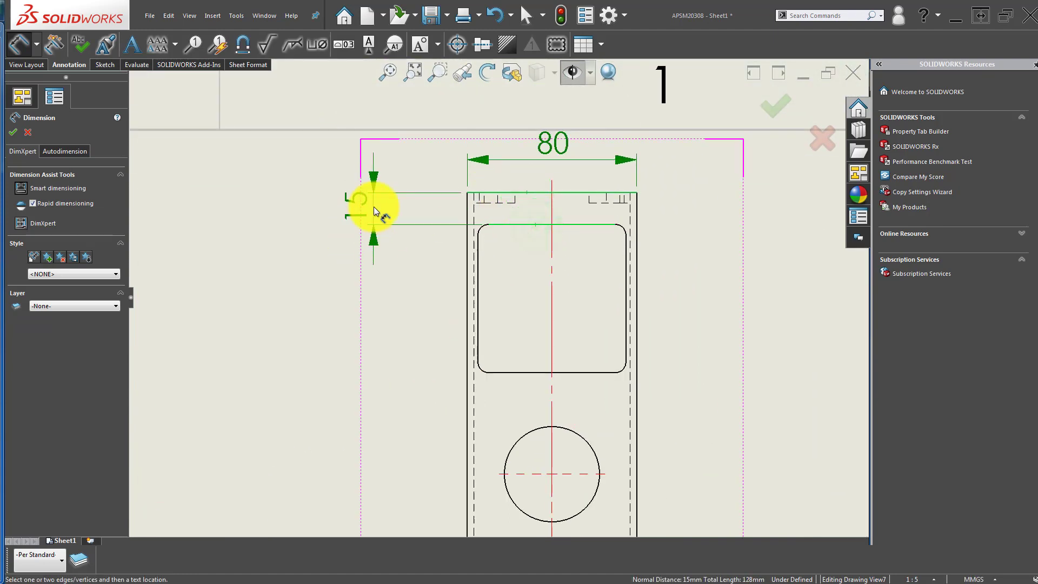
pyautogui.click(373, 209)
pyautogui.click(392, 305)
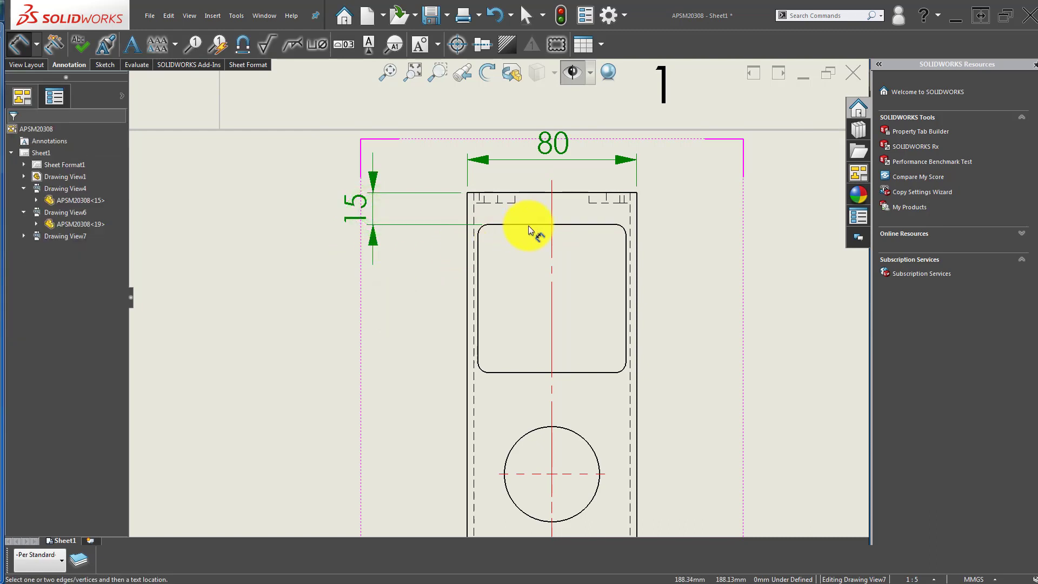
# - Dimension the rectangular cutout's height in the side view, aligned below the top offset dimension
pyautogui.click(528, 225)
pyautogui.click(527, 373)
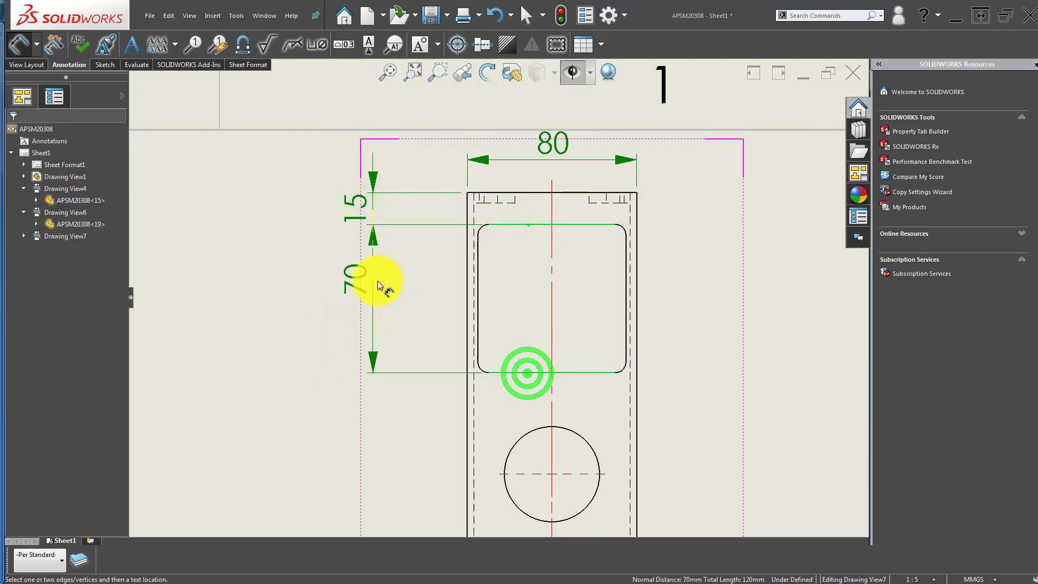
pyautogui.click(377, 282)
pyautogui.click(337, 355)
# - Try to dimension the vertical distance from the tube's top edge to the round hole in the side view
pyautogui.moveTo(511, 402); pyautogui.dragTo(498, 292, button='middle')
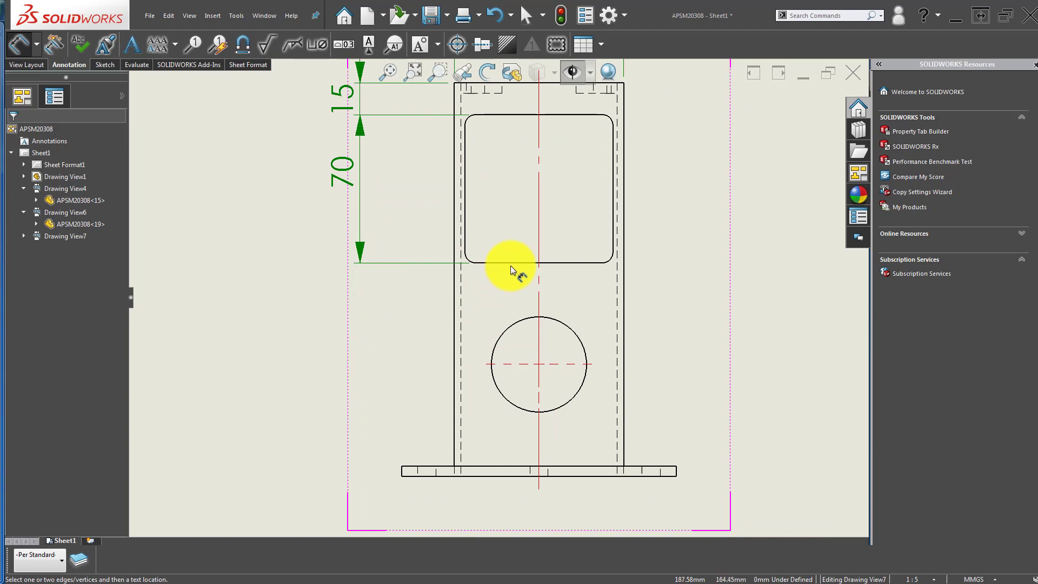
pyautogui.scroll(2, 512, 269)
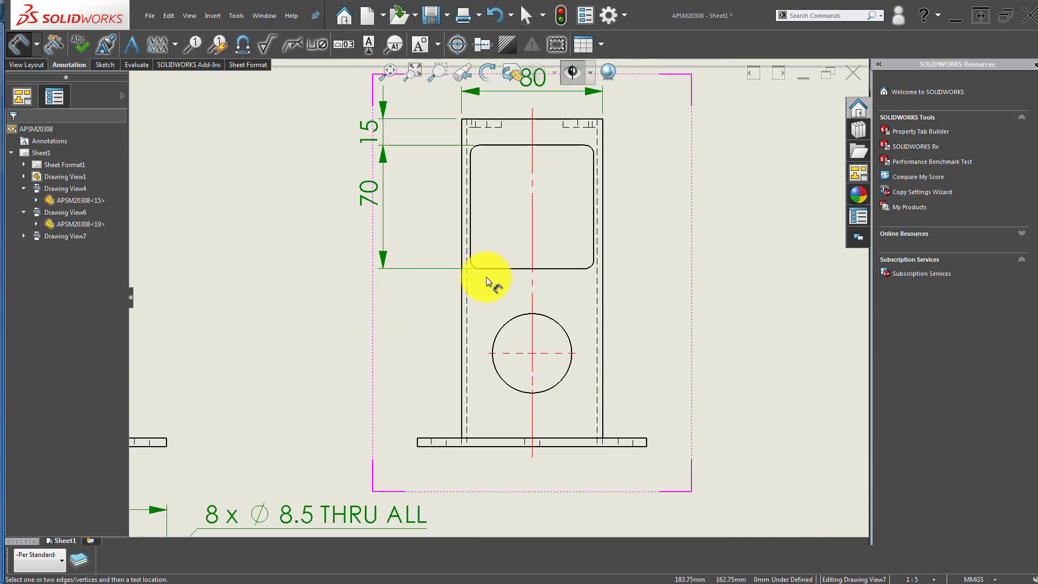
pyautogui.click(520, 119)
pyautogui.click(510, 323)
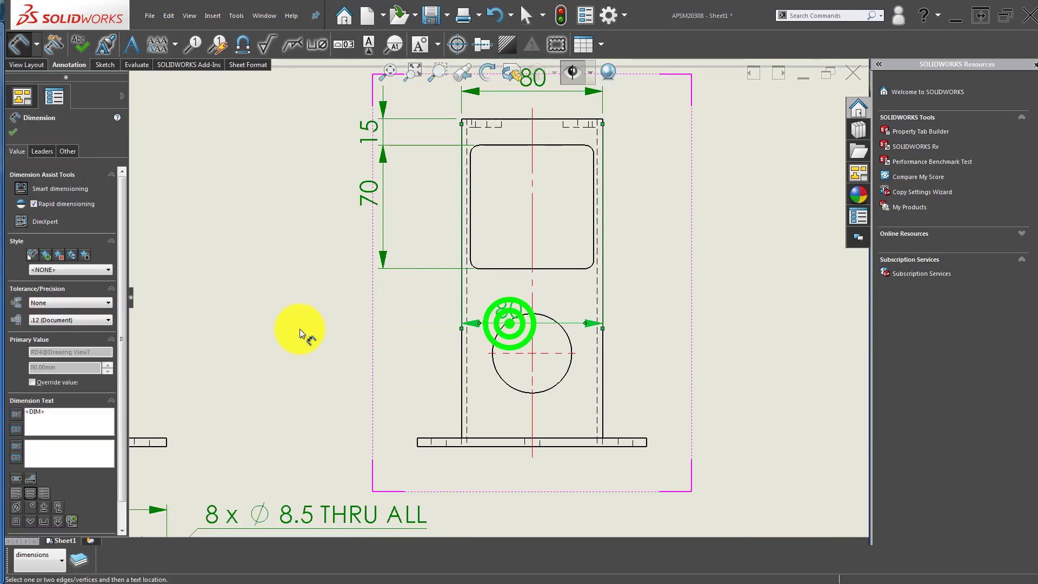
pyautogui.hotkey('ctrl', 'z')
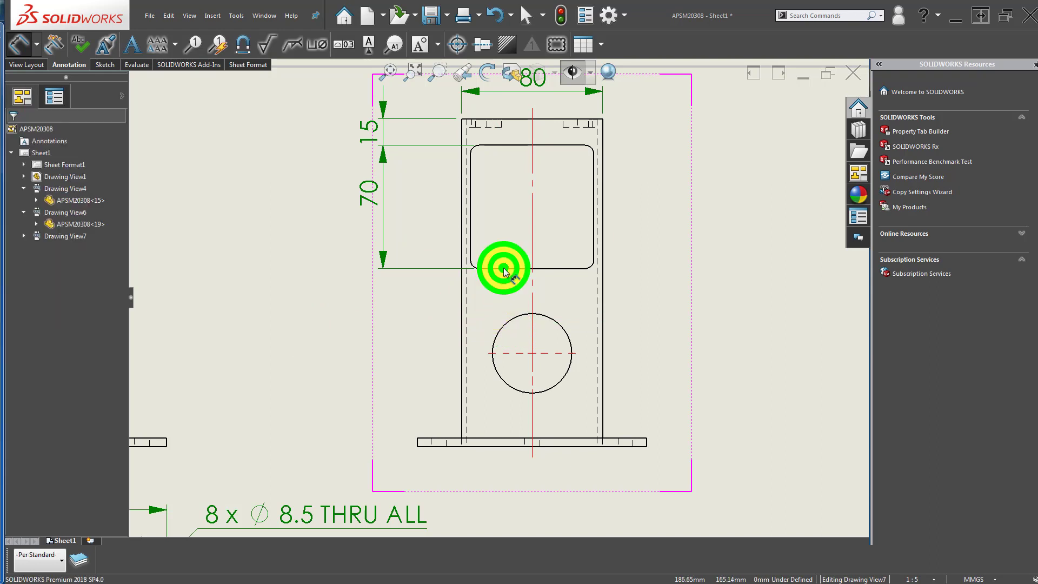
# - Dimension the vertical distance from the tube's top edge to the round hole's center, placing it outside the cutout dimensions
pyautogui.click(524, 124)
pyautogui.click(507, 324)
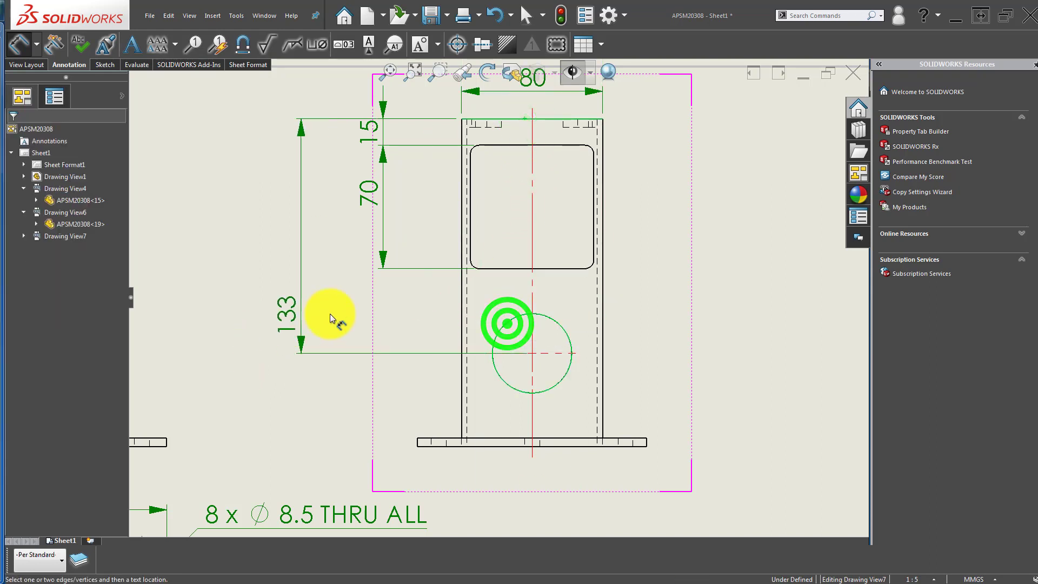
pyautogui.click(346, 302)
pyautogui.scroll(2, 399, 313)
pyautogui.press('Escape')
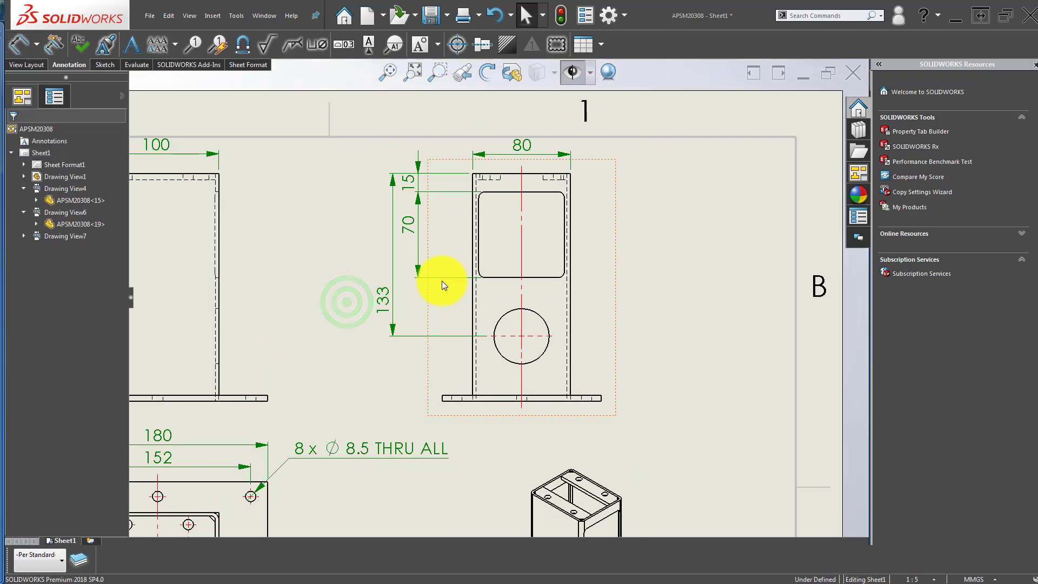
# - Move the cutout height, top offset and hole center dimensions closer to the side view, keeping the first two in line
pyautogui.click(436, 239)
pyautogui.moveTo(424, 294)
pyautogui.mouseDown()
pyautogui.moveTo(413, 185)
pyautogui.moveTo(427, 182)
pyautogui.moveTo(407, 234)
pyautogui.moveTo(430, 233)
pyautogui.mouseUp()
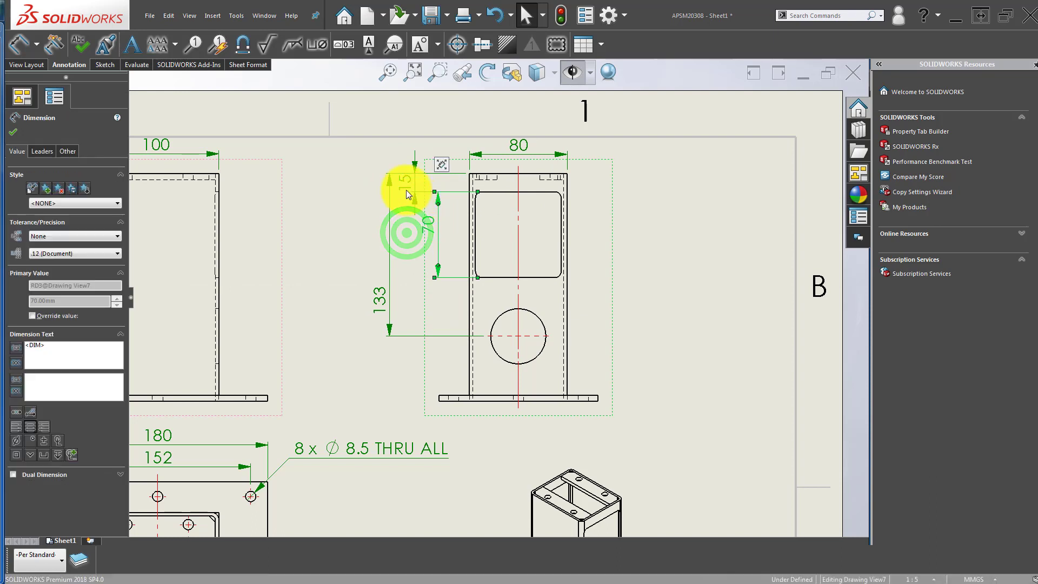
pyautogui.moveTo(406, 184); pyautogui.dragTo(437, 184)
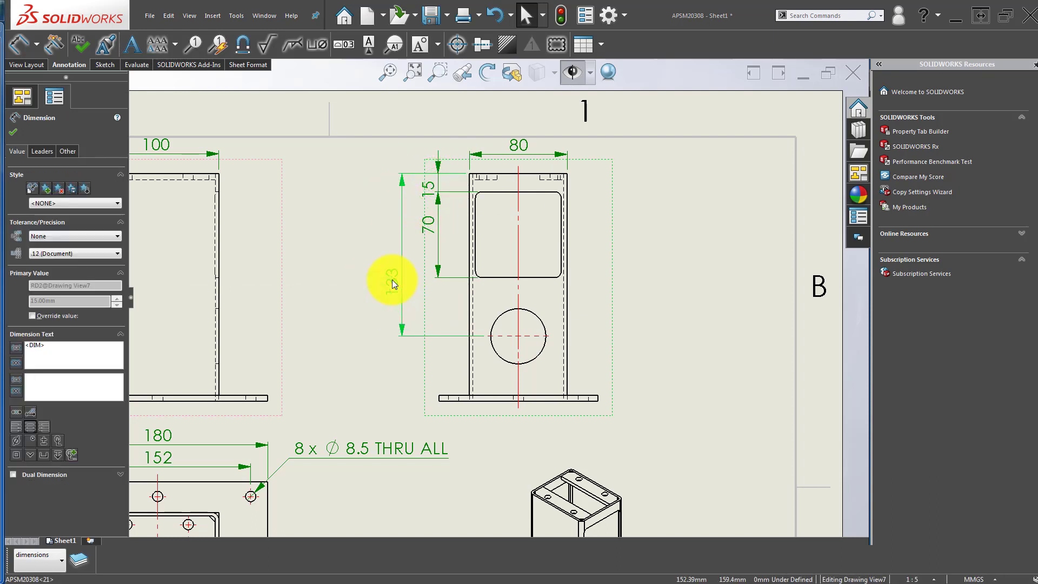
pyautogui.moveTo(392, 280); pyautogui.dragTo(390, 254)
pyautogui.click(363, 315)
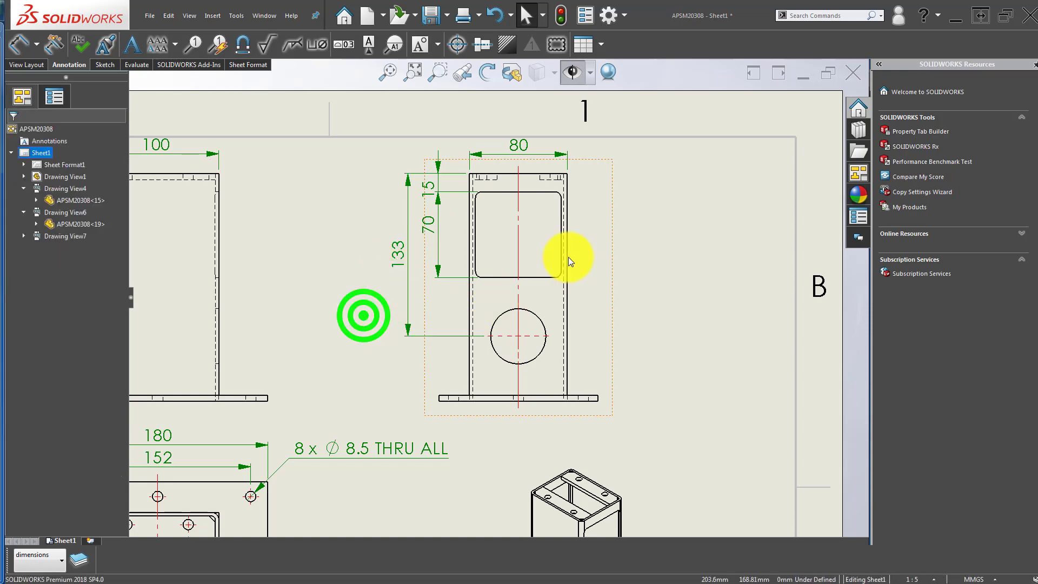
# - Dimension the round hole's diameter in the side view, placing the value to the upper right of the hole
pyautogui.scroll(-2, 569, 256)
pyautogui.moveTo(570, 255); pyautogui.dragTo(466, 252, button='middle')
pyautogui.moveTo(543, 364); pyautogui.dragTo(532, 325, button='right')
pyautogui.scroll(-1, 422, 342)
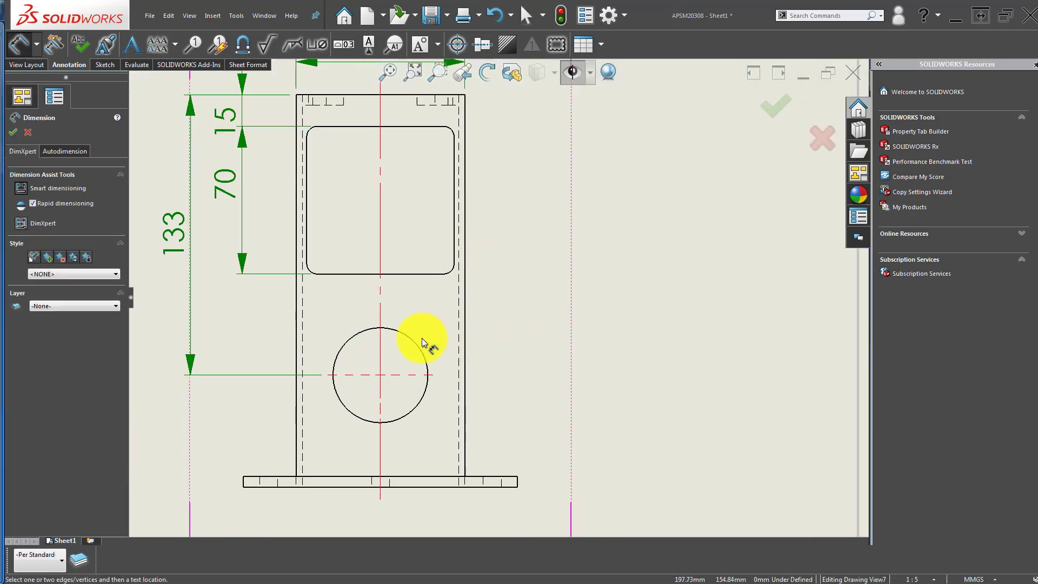
pyautogui.click(409, 341)
pyautogui.click(518, 297)
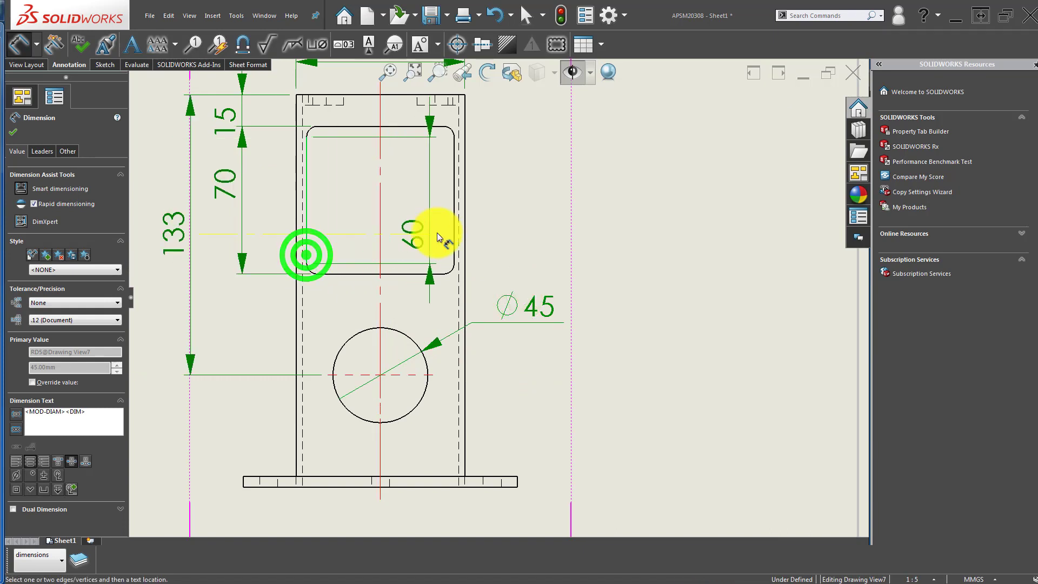
# - Dimension the rectangular cutout's width between its vertical edges, placing the value inside the cutout
pyautogui.click(454, 223)
pyautogui.click(408, 207)
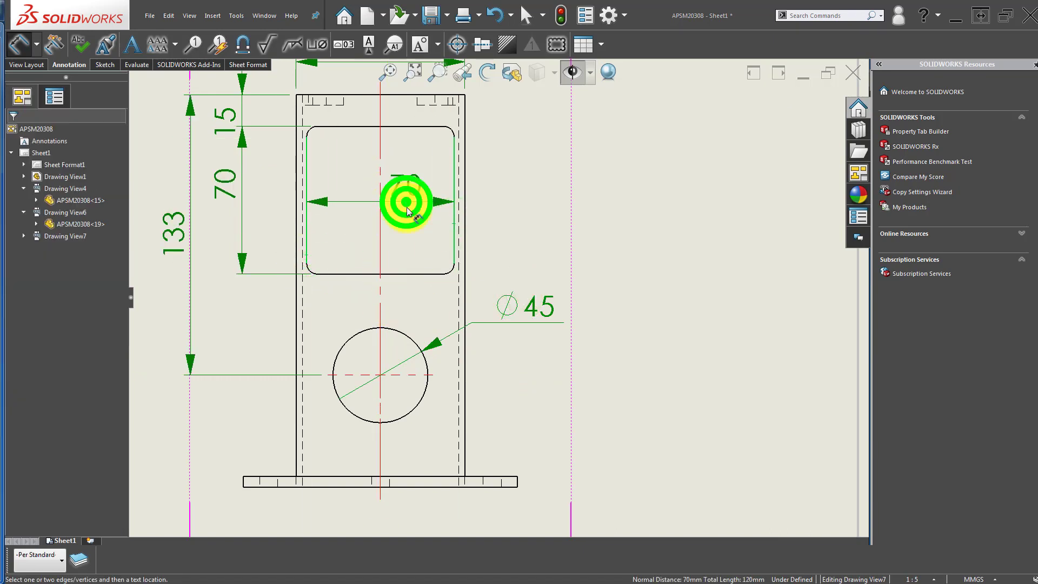
pyautogui.click(638, 222)
pyautogui.scroll(3, 500, 294)
pyautogui.keyDown('ctrl'); pyautogui.moveTo(524, 271); pyautogui.dragTo(543, 233, button='middle'); pyautogui.keyUp('ctrl')
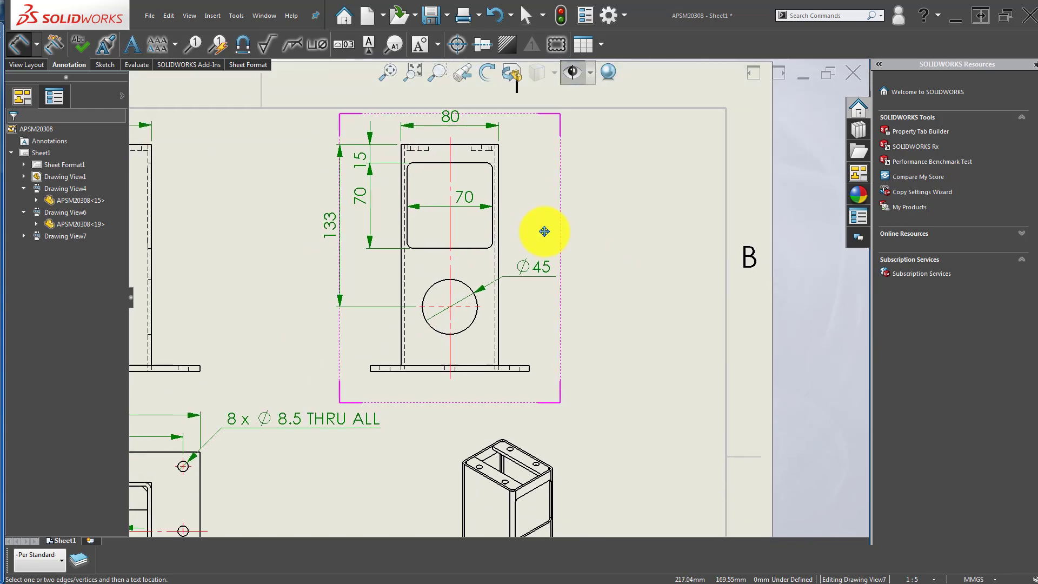
pyautogui.click(607, 237)
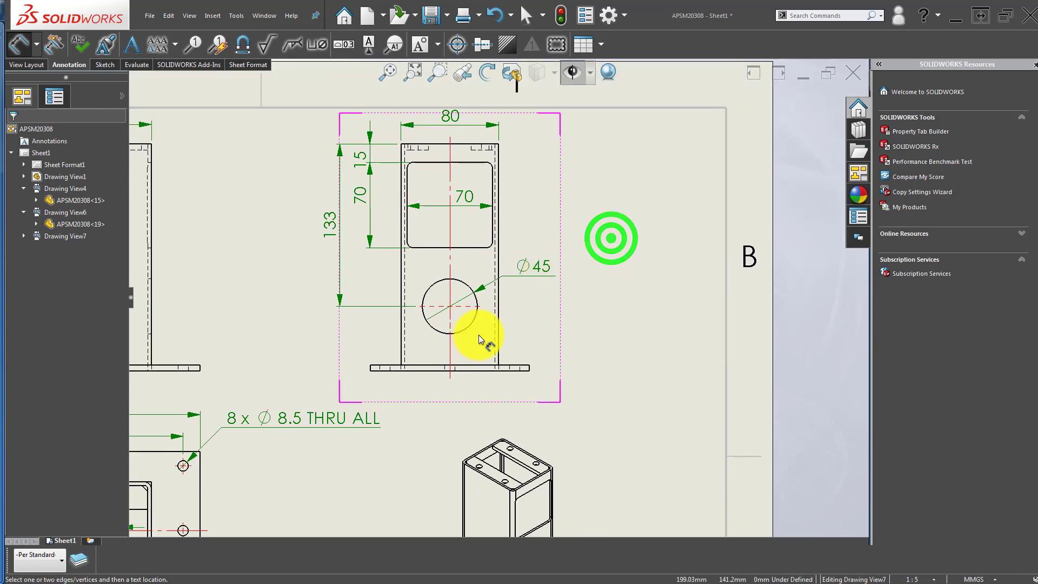
# - Try to insert a centerline at the tube's left wall in the front view, and delete the resulting vertical centerlines
pyautogui.scroll(3, 528, 267)
pyautogui.scroll(4, 475, 297)
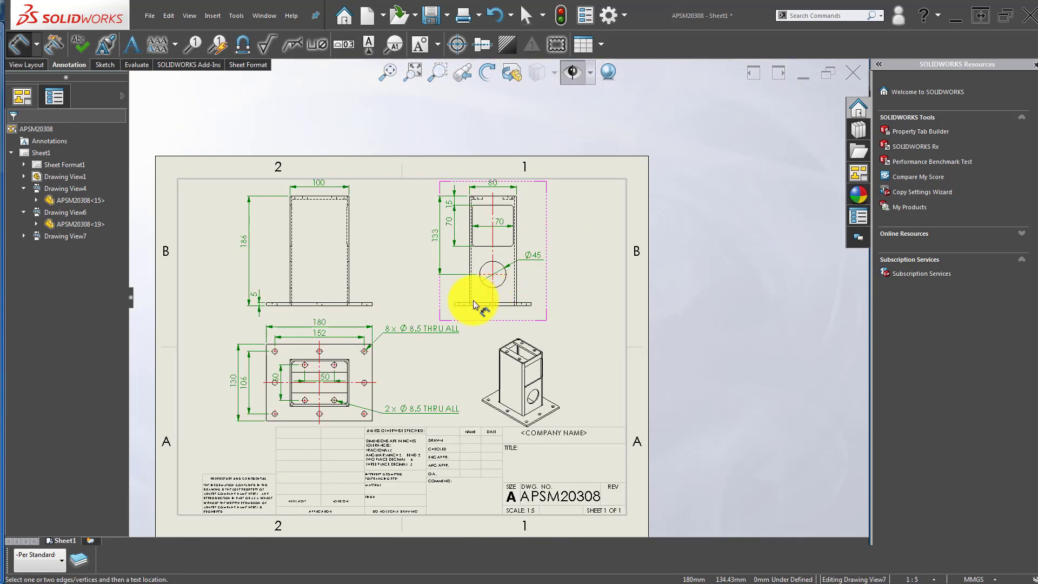
pyautogui.scroll(-5, 475, 301)
pyautogui.scroll(3, 498, 267)
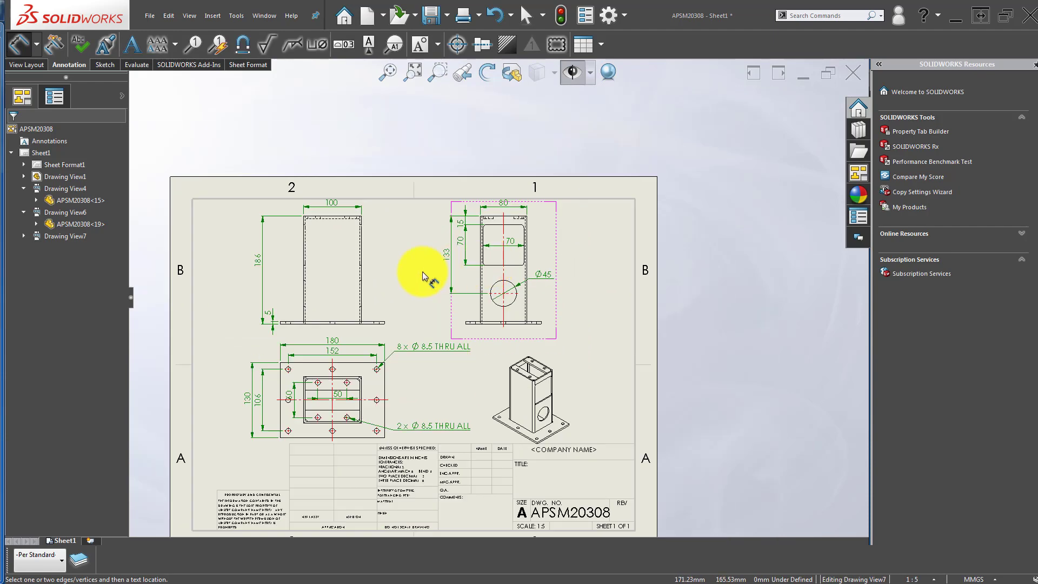
pyautogui.scroll(-7, 412, 273)
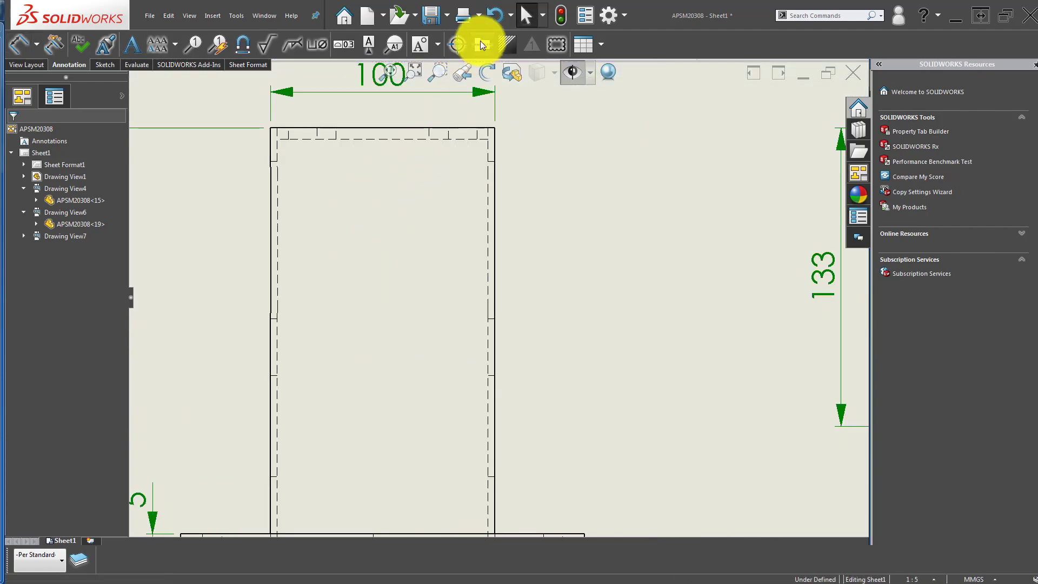
pyautogui.click(481, 43)
pyautogui.click(276, 196)
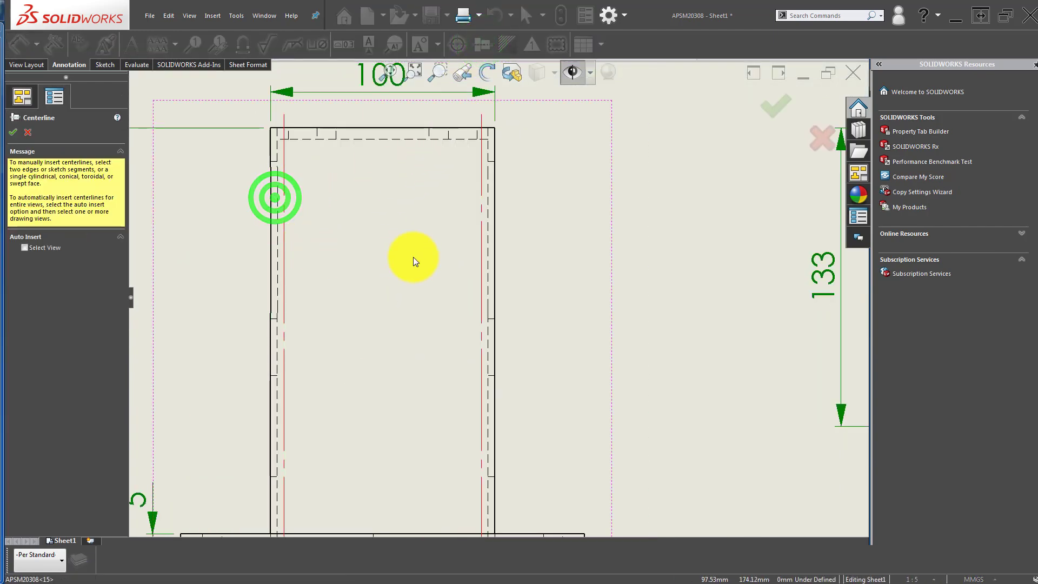
pyautogui.scroll(2, 412, 260)
pyautogui.press('Escape')
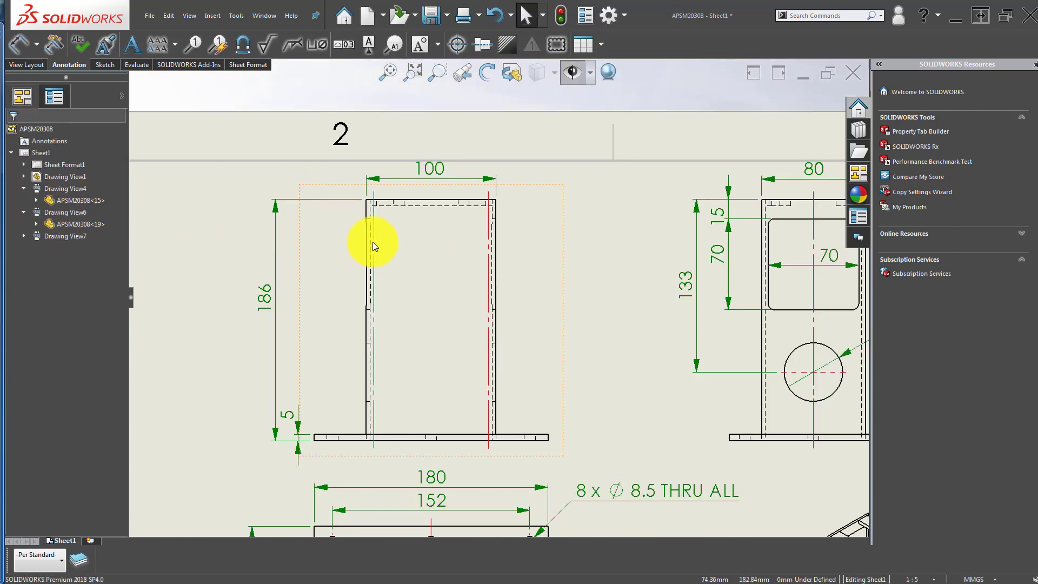
pyautogui.press('Escape')
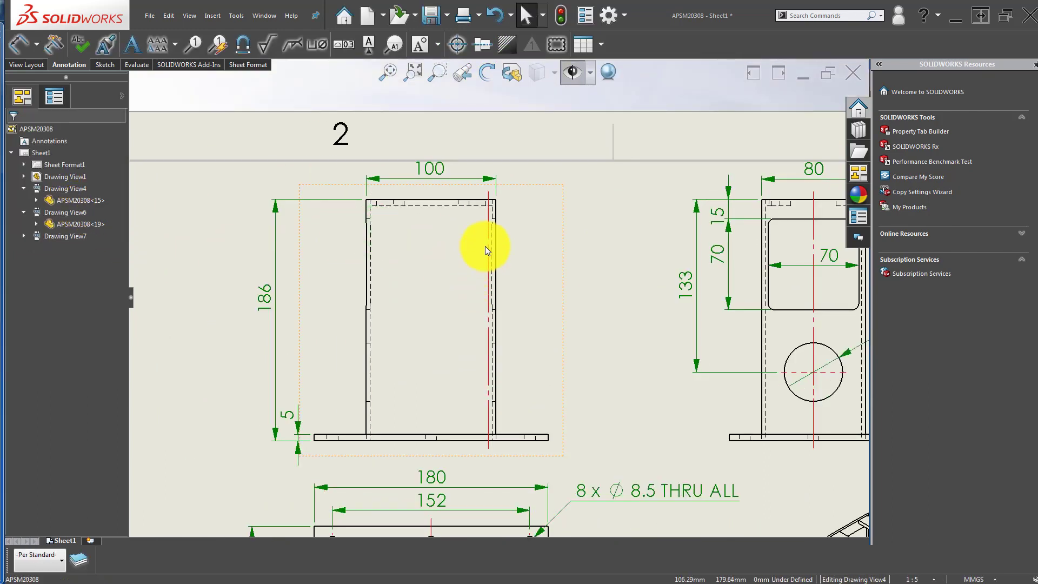
pyautogui.press('Delete')
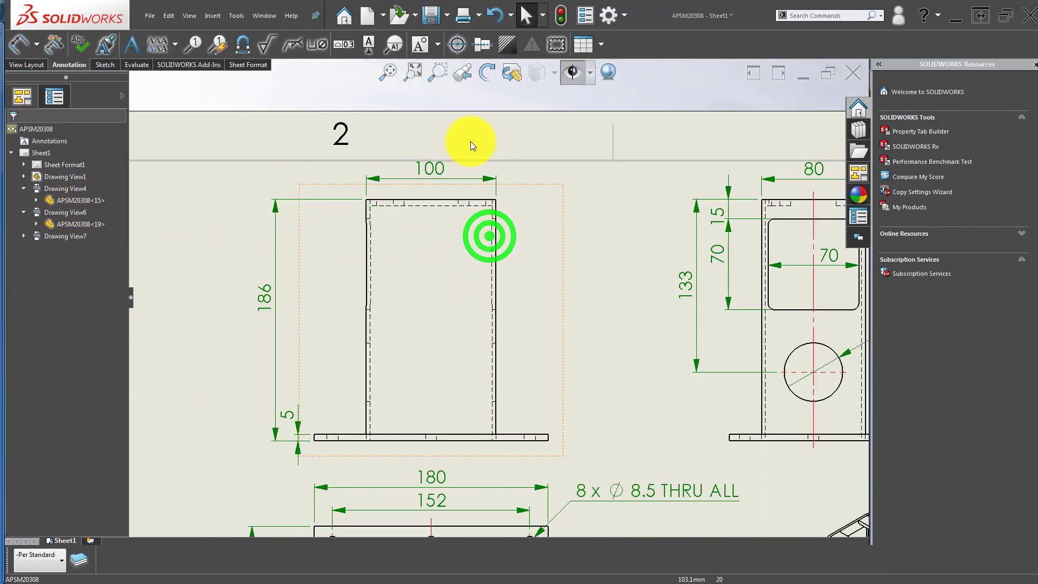
# - Add a centerline between the cutout's upper and lower edges on the tube's left wall in the front view
pyautogui.click(484, 45)
pyautogui.scroll(-6, 413, 232)
pyautogui.click(390, 127)
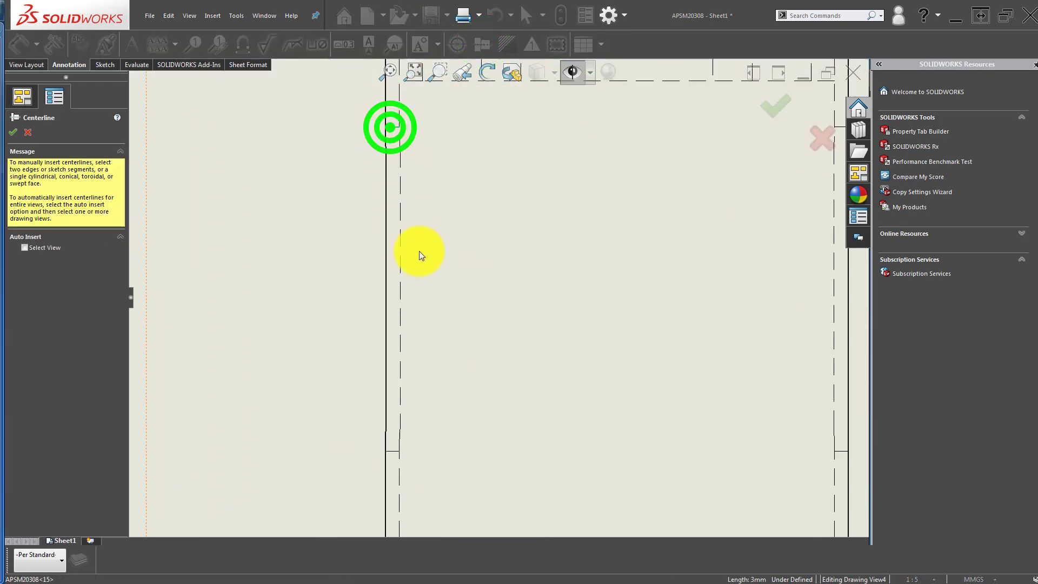
pyautogui.click(430, 389)
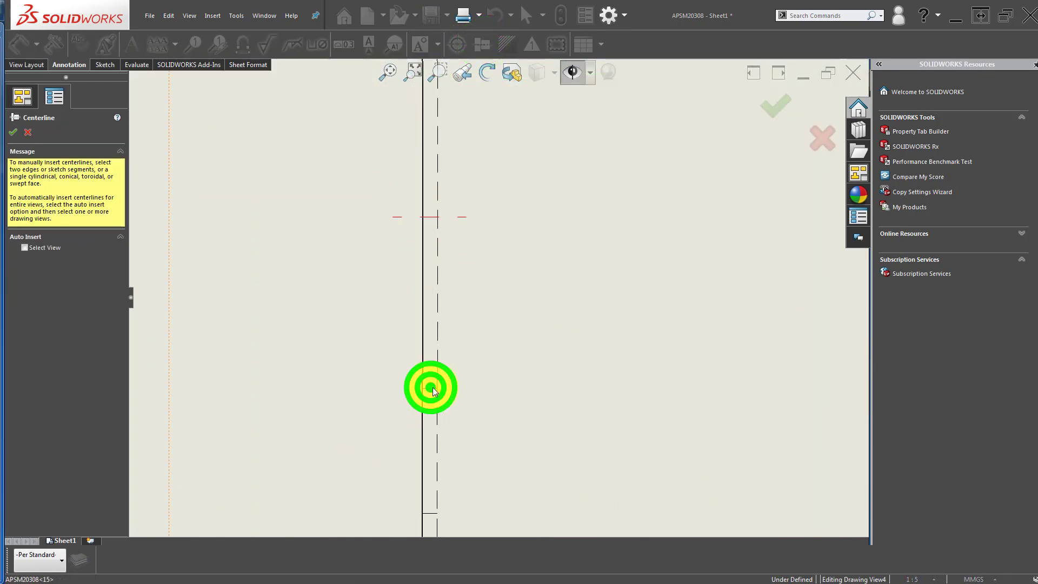
# - Delete the cutout's centerline from the tube's left wall in the front view and close the Centerline command
pyautogui.scroll(5, 476, 381)
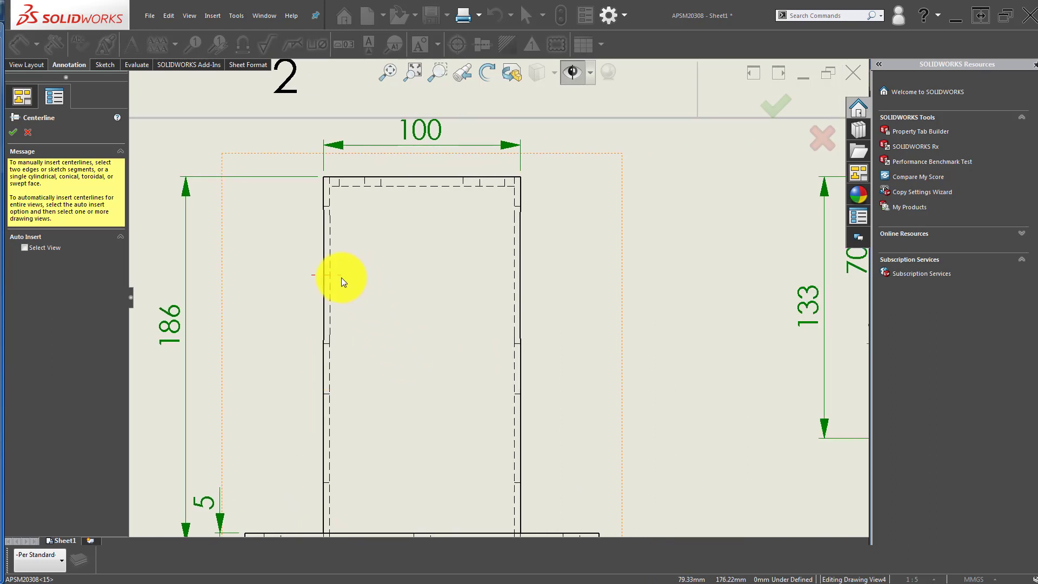
pyautogui.click(340, 278)
pyautogui.scroll(2, 442, 363)
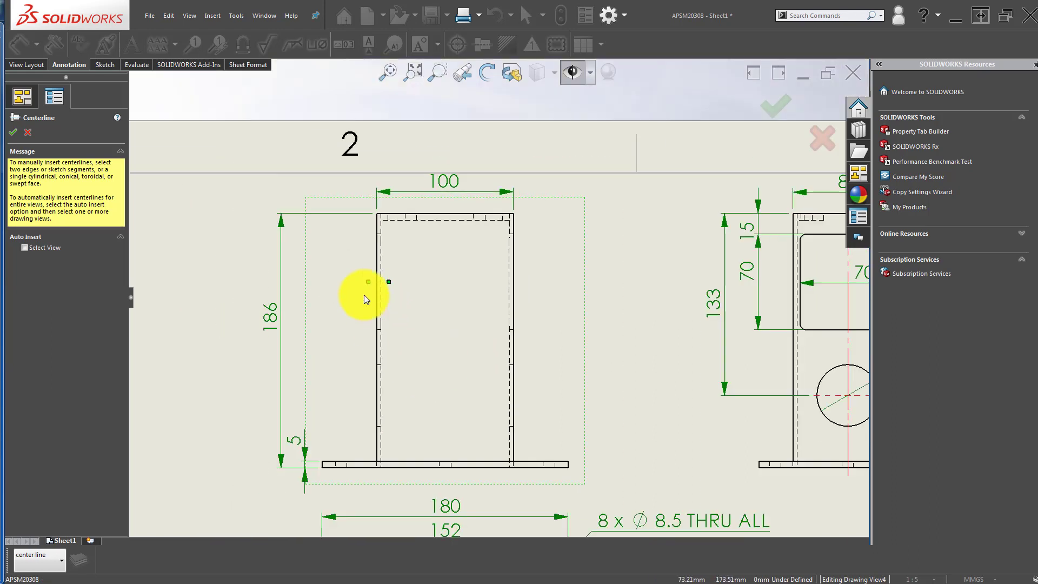
pyautogui.click(27, 131)
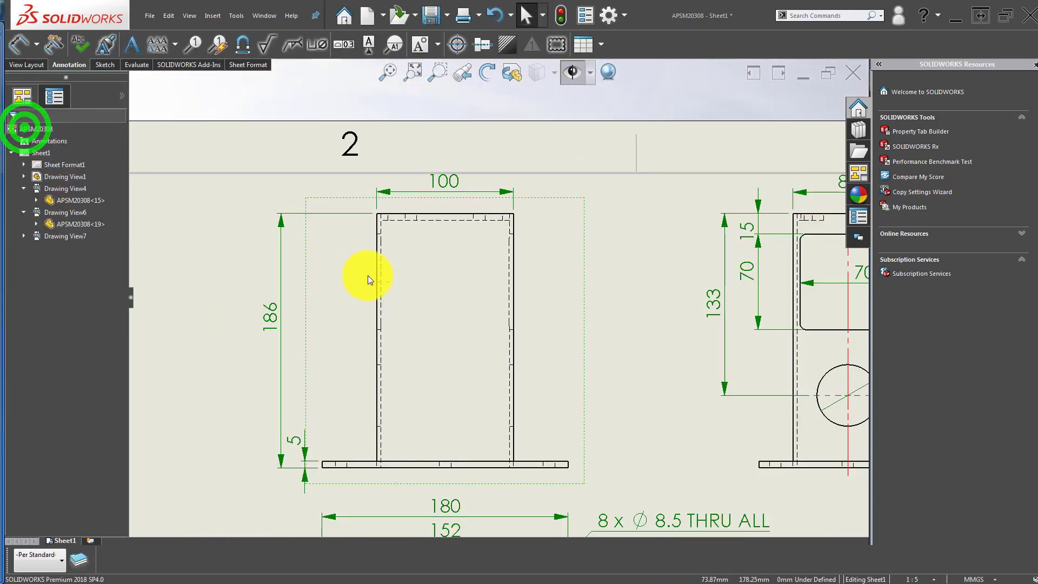
# - Add a centerline between the round hole's upper and lower edges on the tube's left wall in the front view
pyautogui.click(477, 46)
pyautogui.scroll(-5, 388, 411)
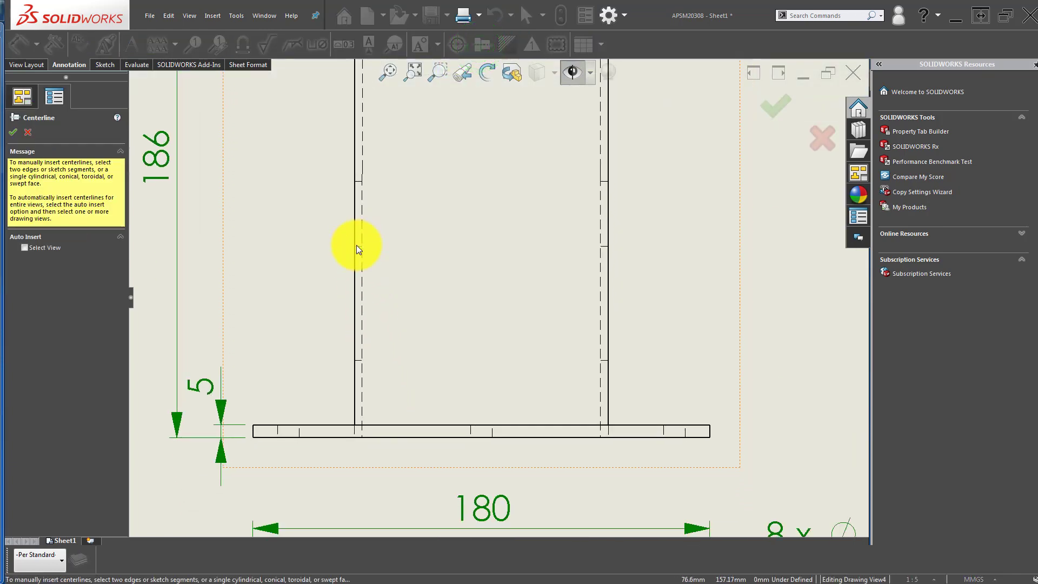
pyautogui.click(358, 247)
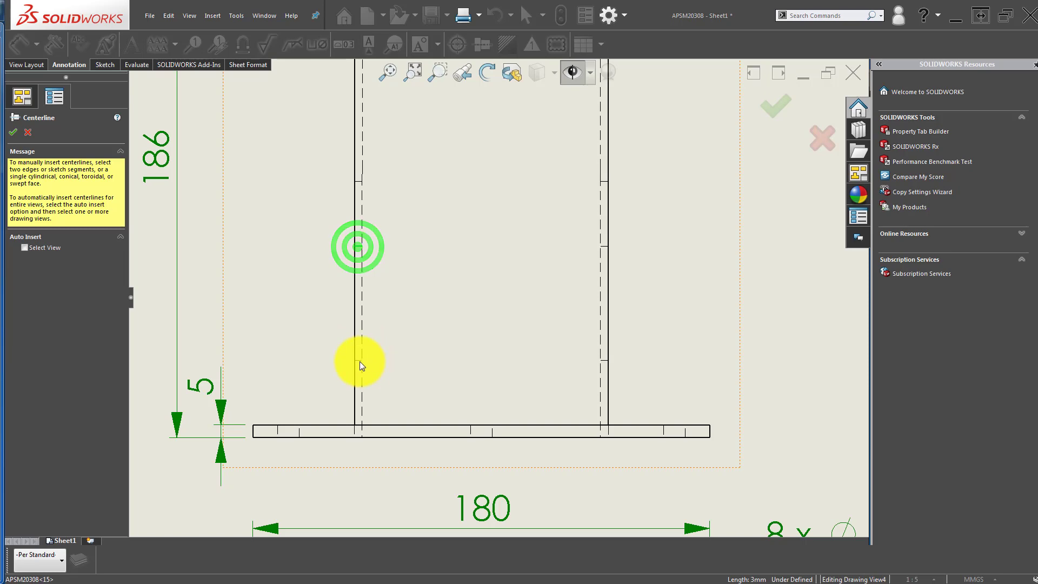
pyautogui.click(359, 361)
# - Add a matching centerline between the round hole's edges on the right wall in the front view and finish the Centerline command
pyautogui.moveTo(541, 283); pyautogui.dragTo(440, 271, button='middle')
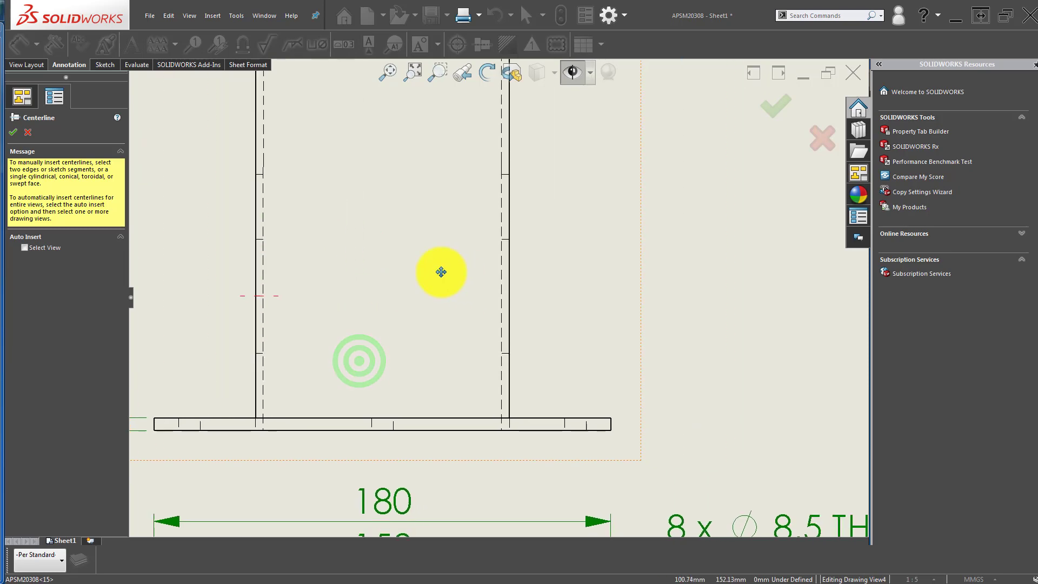
pyautogui.click(504, 239)
pyautogui.click(505, 352)
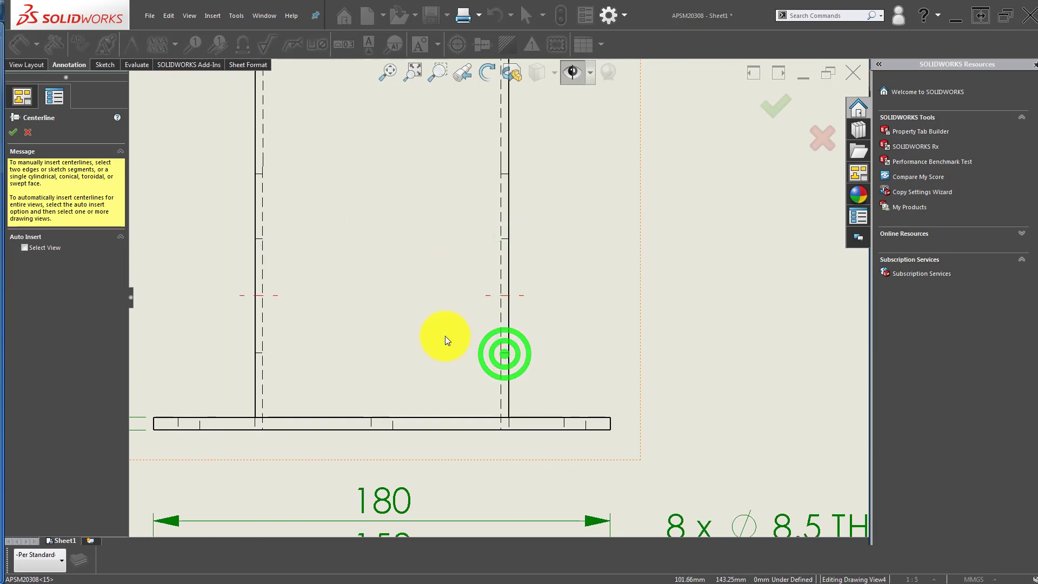
pyautogui.press('z')
pyautogui.click(13, 132)
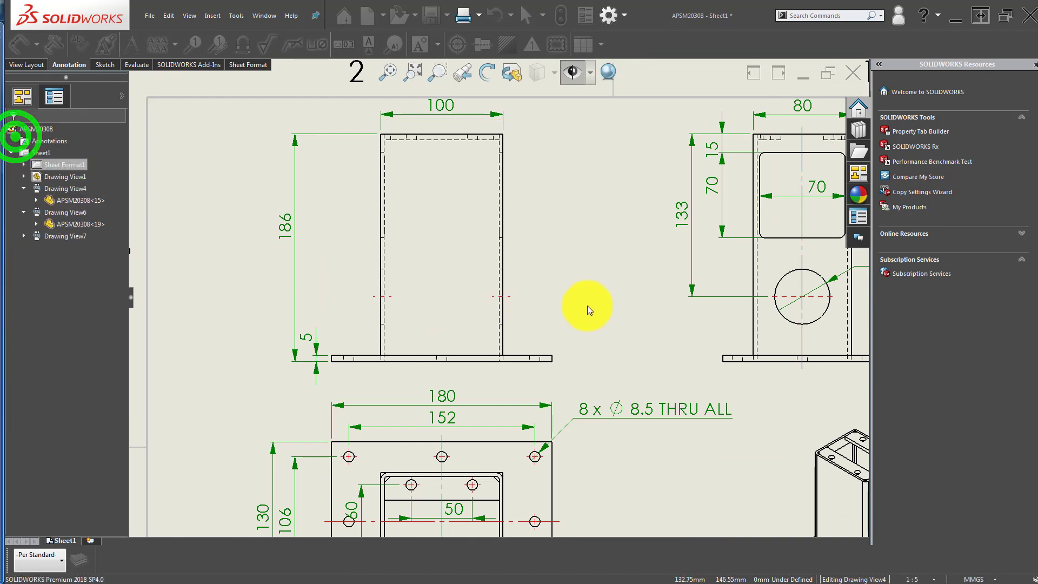
# - Dimension the distance from the tube's upper inner wall to the nearest horizontal plate edge in the plan view, placing the value beside the base plate
pyautogui.scroll(1, 587, 305)
pyautogui.moveTo(587, 306); pyautogui.dragTo(427, 240, button='middle')
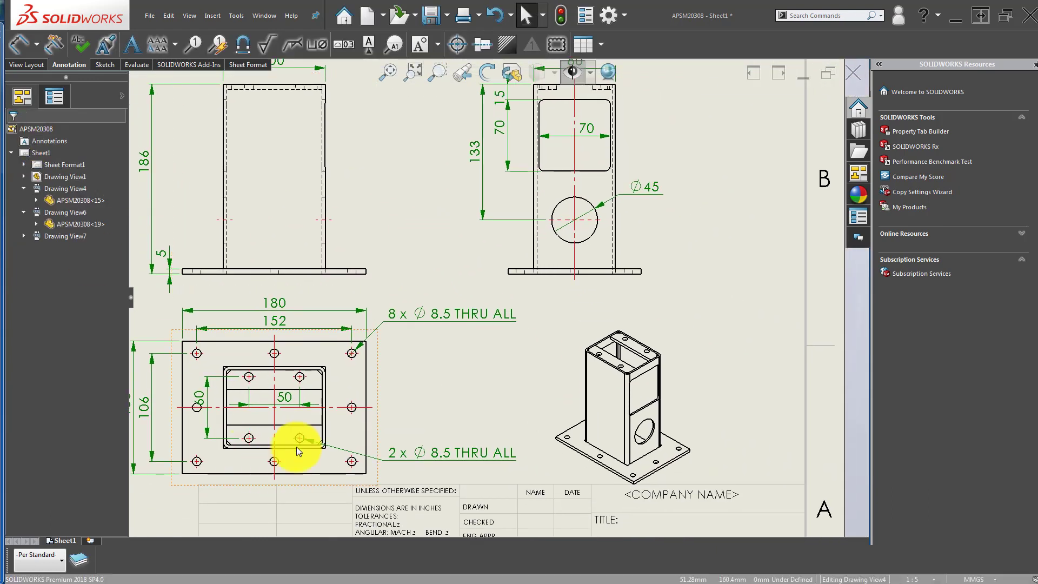
pyautogui.moveTo(395, 236); pyautogui.dragTo(433, 187, button='right')
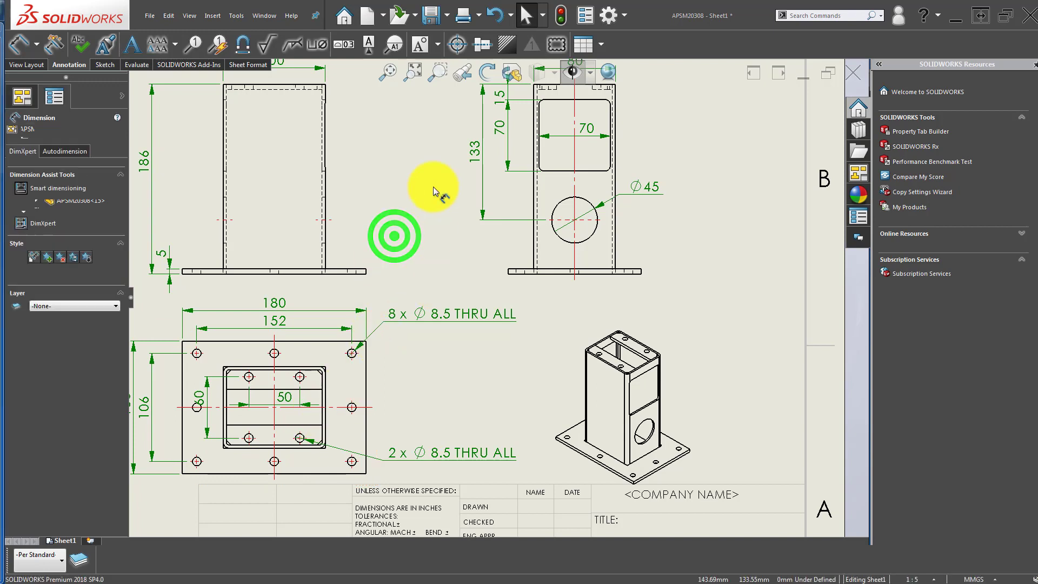
pyautogui.click(307, 425)
pyautogui.click(309, 389)
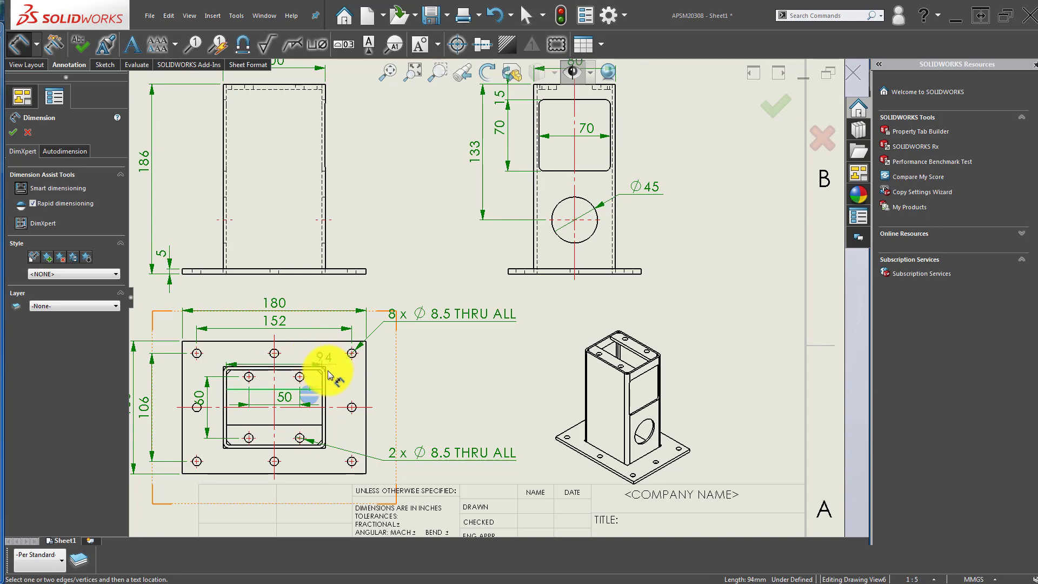
pyautogui.scroll(-5, 329, 374)
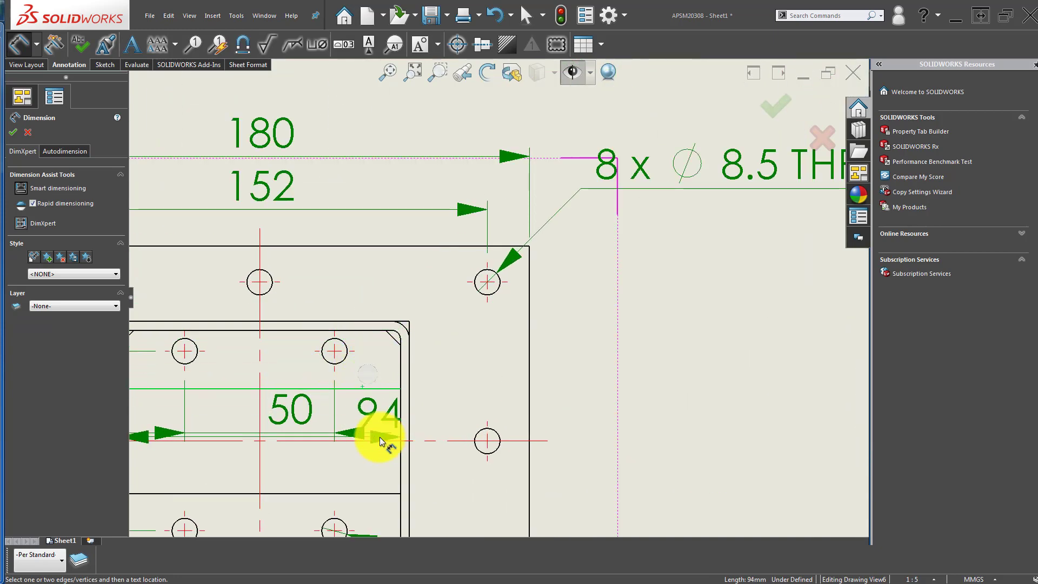
pyautogui.click(354, 328)
pyautogui.scroll(3, 622, 373)
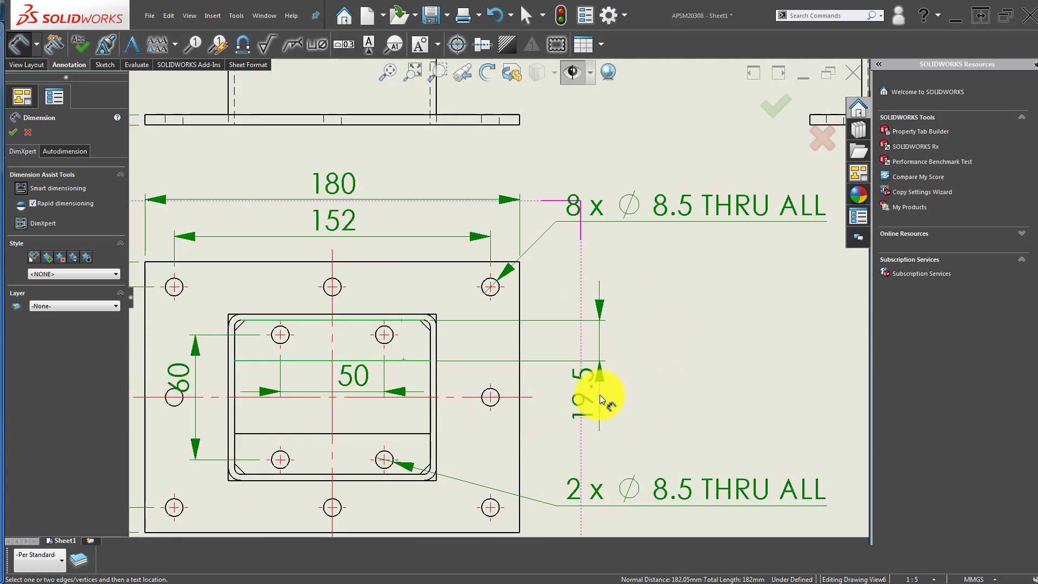
pyautogui.click(602, 401)
pyautogui.click(660, 405)
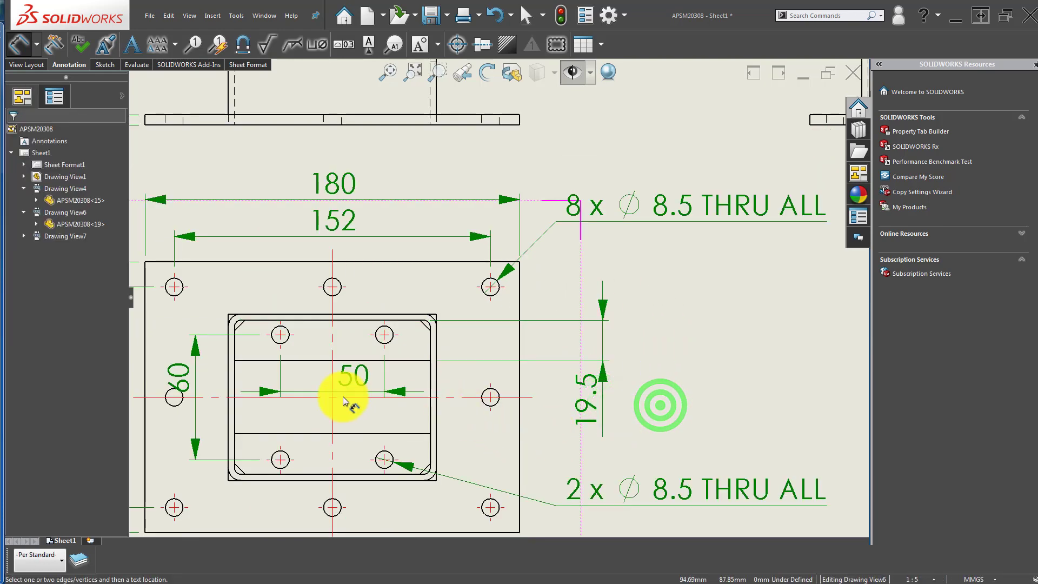
# - Dimension the tube's inner width between its left and right inner walls in the plan view, placing the value above the tube
pyautogui.click(235, 350)
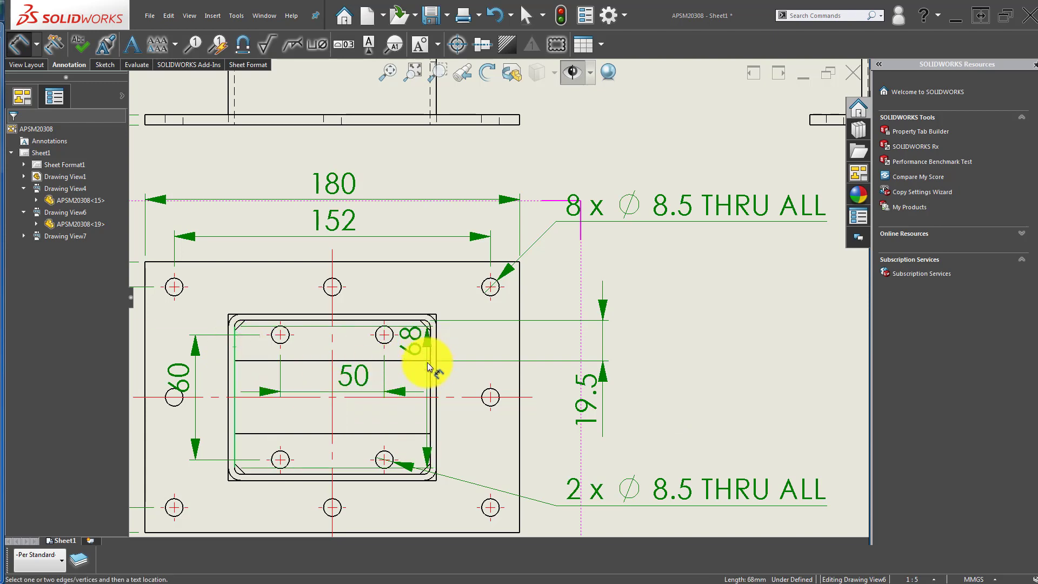
pyautogui.click(431, 357)
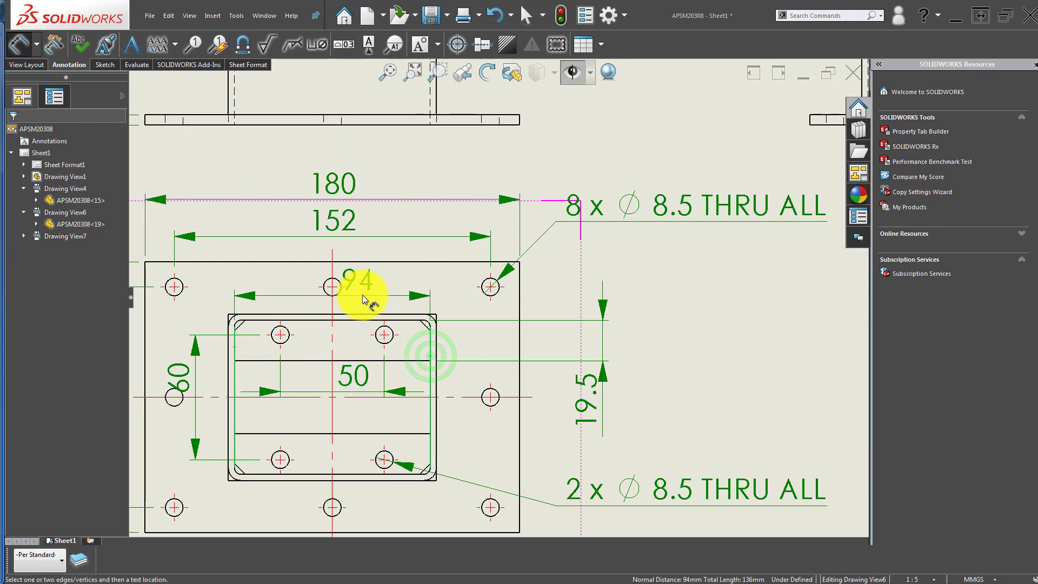
pyautogui.click(368, 294)
pyautogui.moveTo(600, 405); pyautogui.dragTo(592, 406)
pyautogui.click(622, 409)
pyautogui.scroll(2, 516, 394)
pyautogui.moveTo(492, 375); pyautogui.dragTo(482, 307, button='middle')
pyautogui.press('Escape')
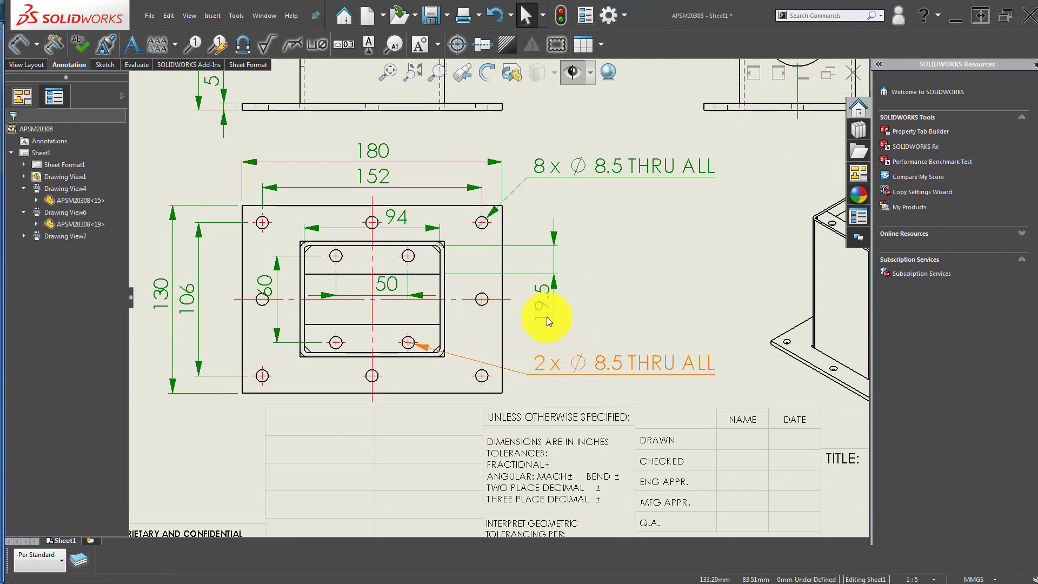
# - Delete the plate-depth dimension and the tube's inner-width dimension from the plan view
pyautogui.moveTo(547, 317); pyautogui.dragTo(547, 274)
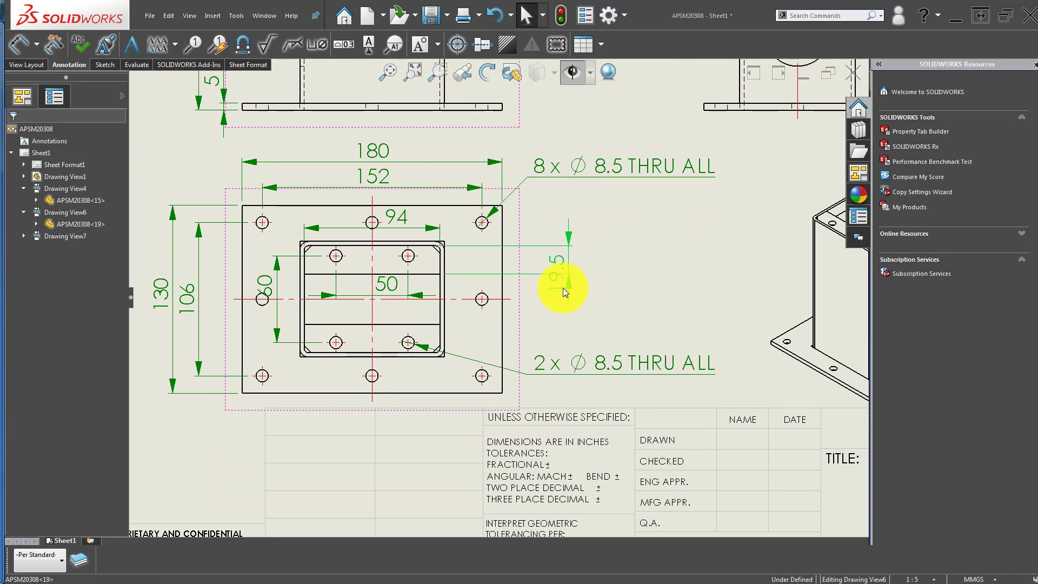
pyautogui.click(563, 288)
pyautogui.press('Delete')
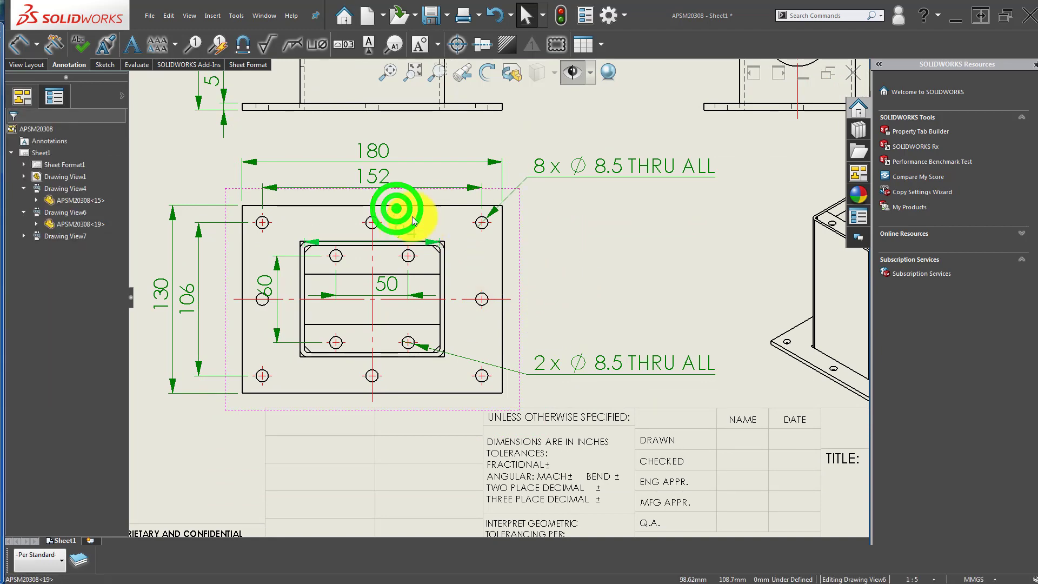
# - Try to dimension the gap between the two horizontal inner plate edges in the plan view, and rebuild the drawing
pyautogui.moveTo(605, 268); pyautogui.dragTo(590, 217, button='right')
pyautogui.scroll(-2, 417, 285)
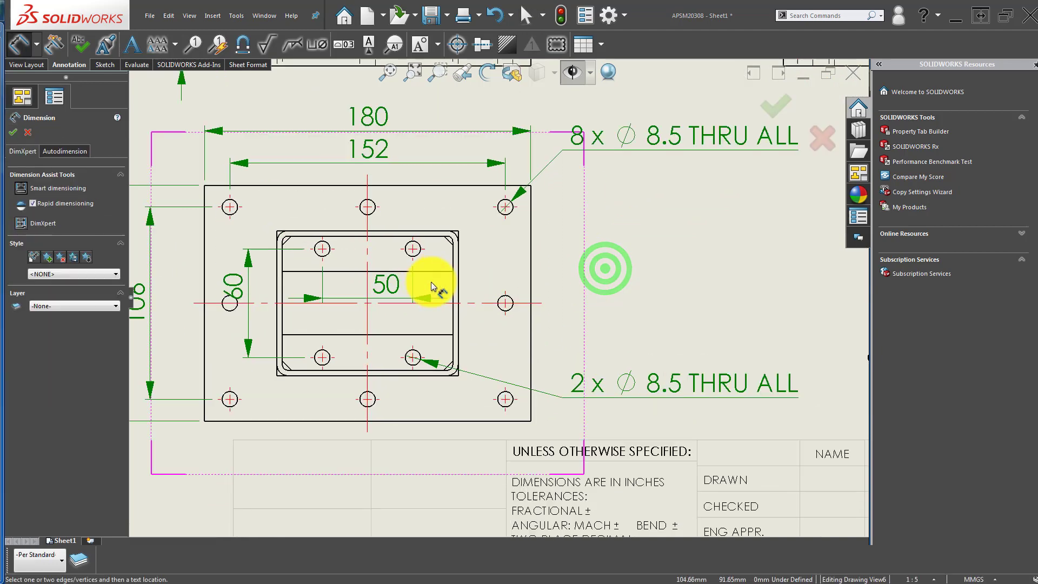
pyautogui.click(435, 273)
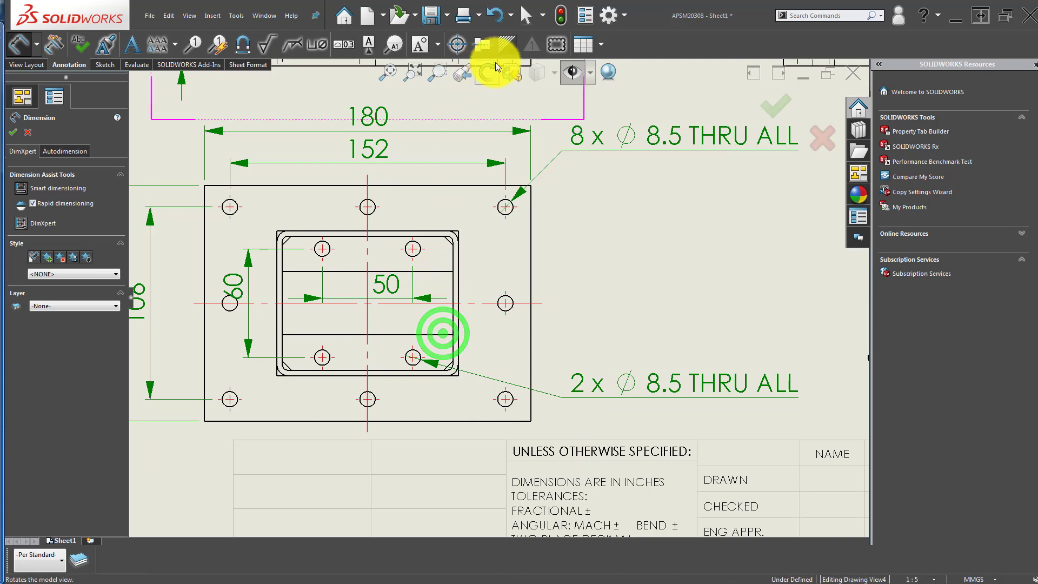
pyautogui.click(560, 15)
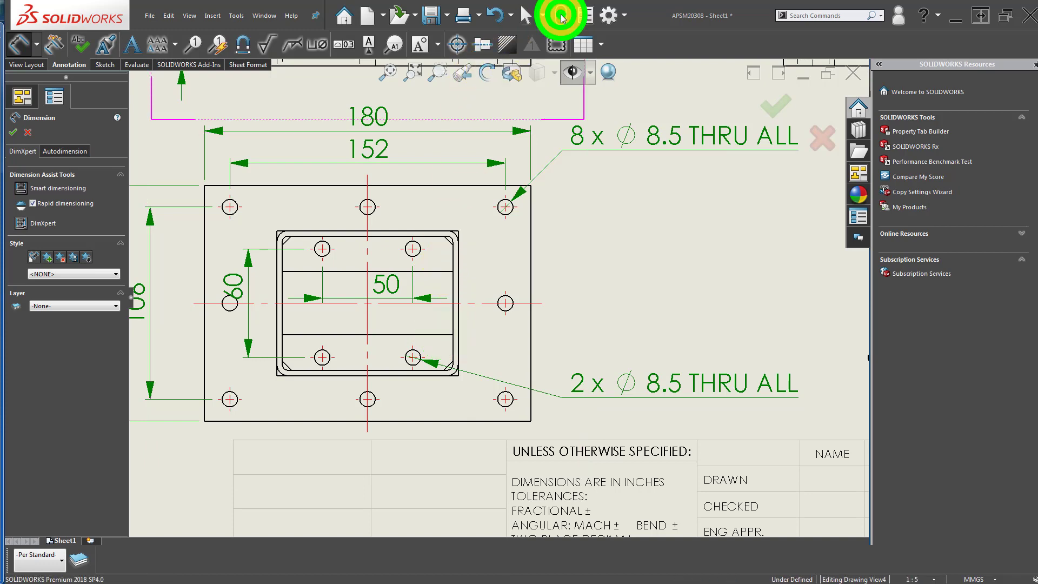
# - Retry the inner gap dimension from the lower plate edge in the plan view, and delete the stray edge-length dimension
pyautogui.click(23, 45)
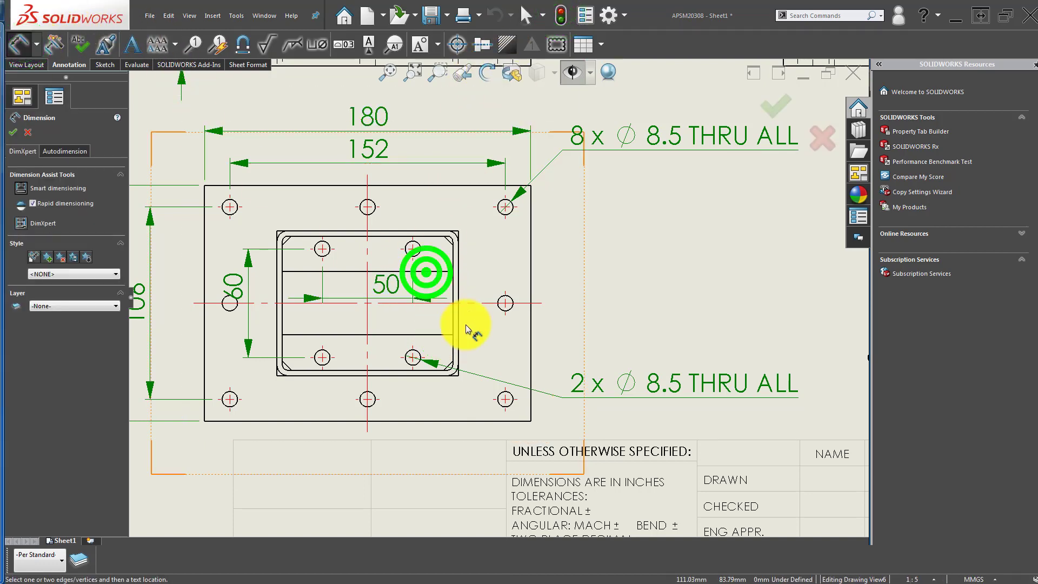
pyautogui.scroll(-3, 454, 332)
pyautogui.click(448, 337)
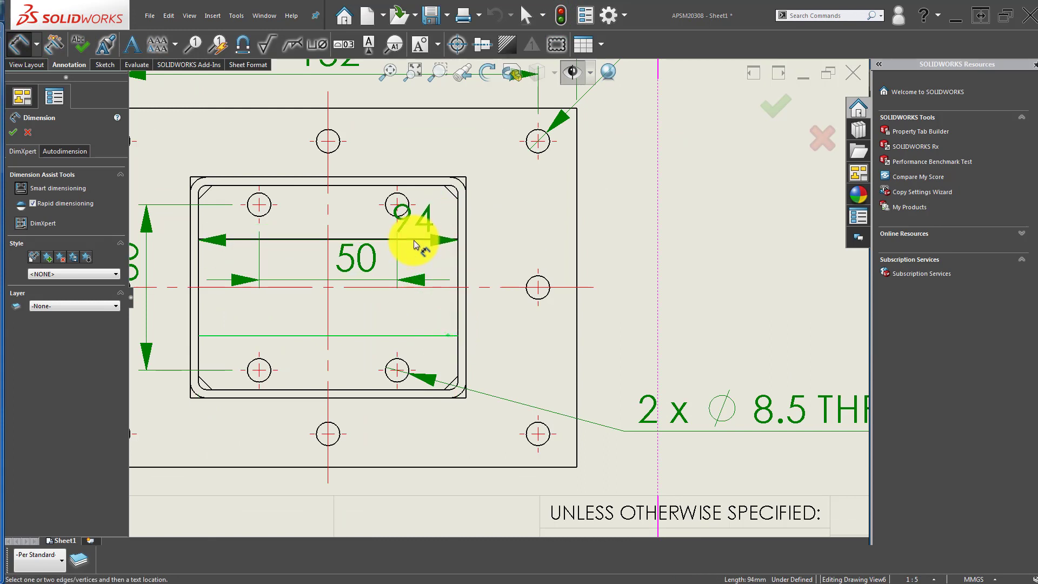
pyautogui.click(414, 243)
pyautogui.press('Delete')
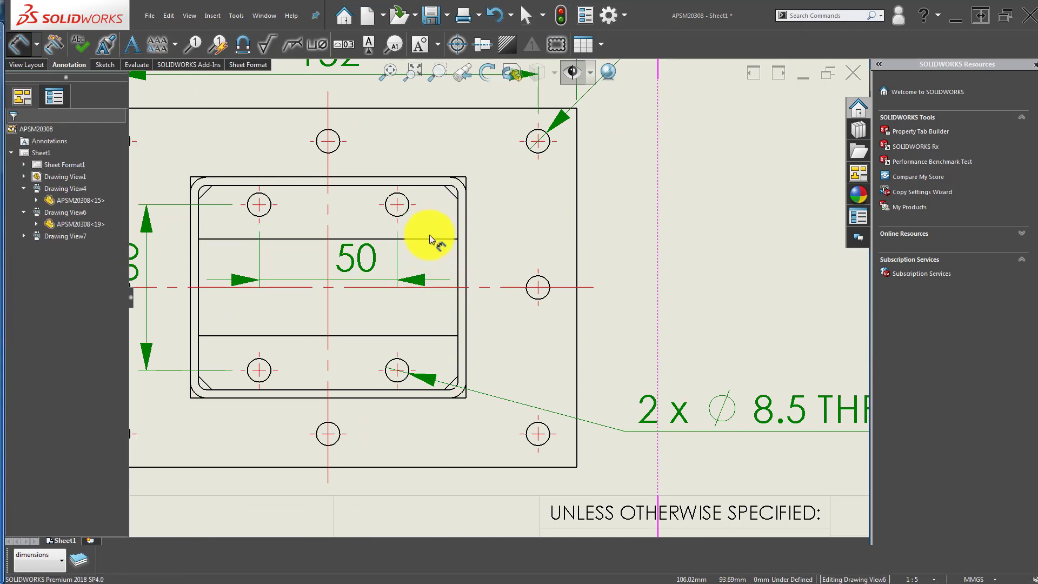
# - Dimension the gap between the two horizontal inner plate edges in the plan view, placing the value to the right of the base plate
pyautogui.click(420, 239)
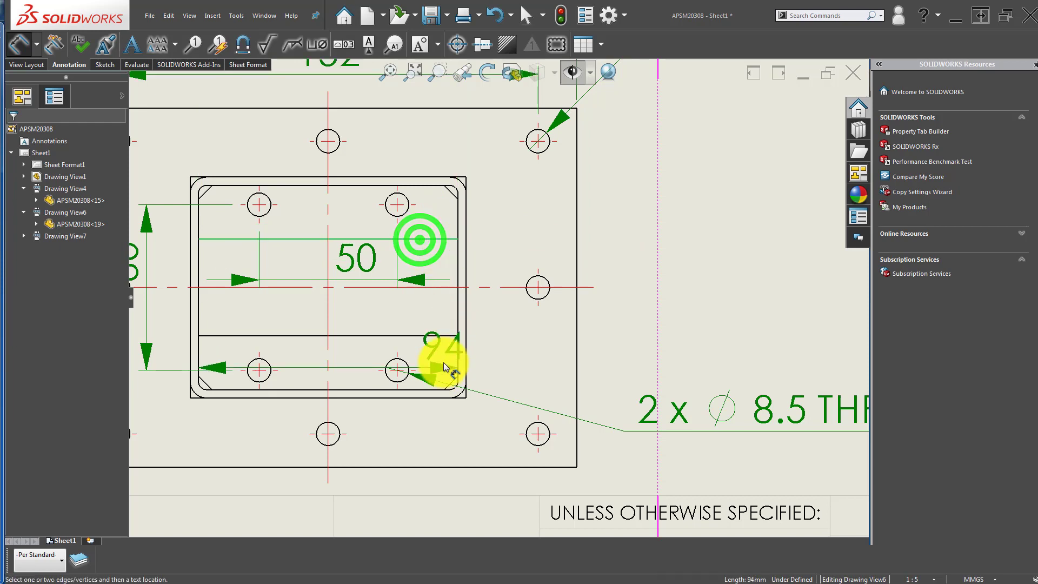
pyautogui.click(396, 334)
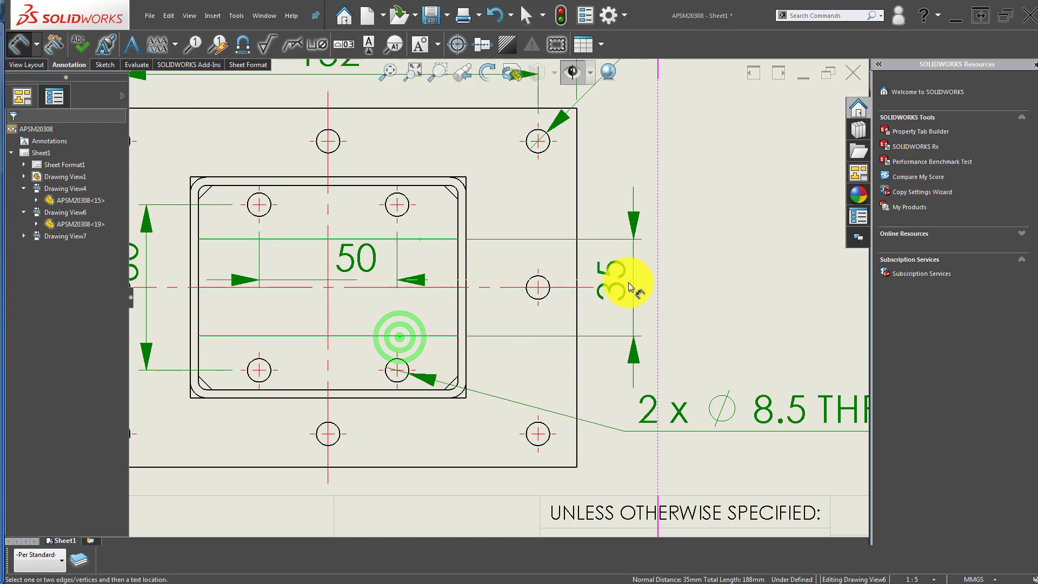
pyautogui.click(654, 271)
pyautogui.press('z')
pyautogui.scroll(-3, 446, 283)
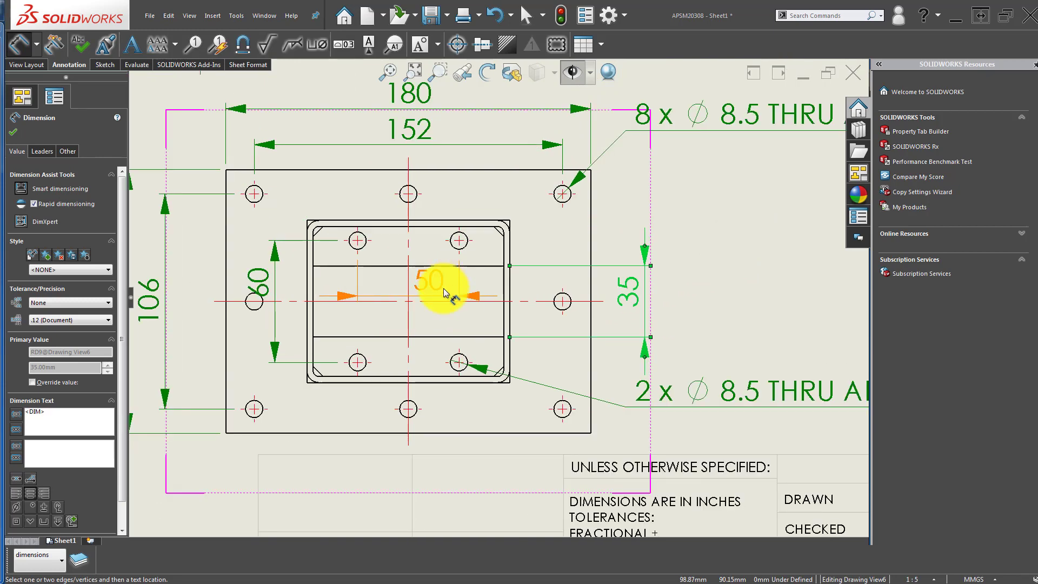
pyautogui.click(750, 285)
# - Examine the tube's inner corner in the plan view and its walls in the front view for features still lacking dimensions
pyautogui.scroll(3, 540, 343)
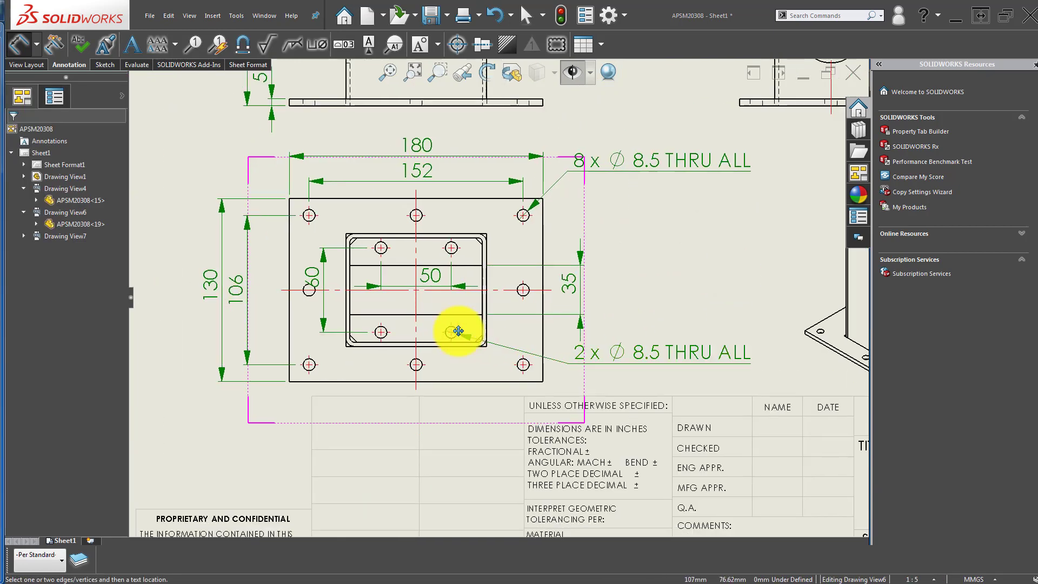
pyautogui.scroll(3, 433, 363)
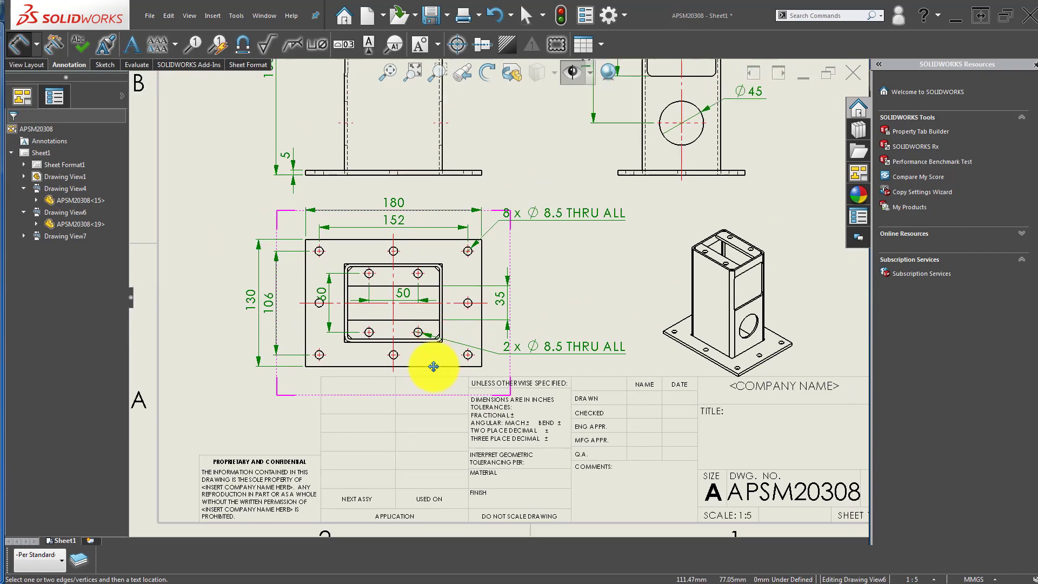
pyautogui.scroll(-6, 419, 335)
pyautogui.scroll(-2, 417, 319)
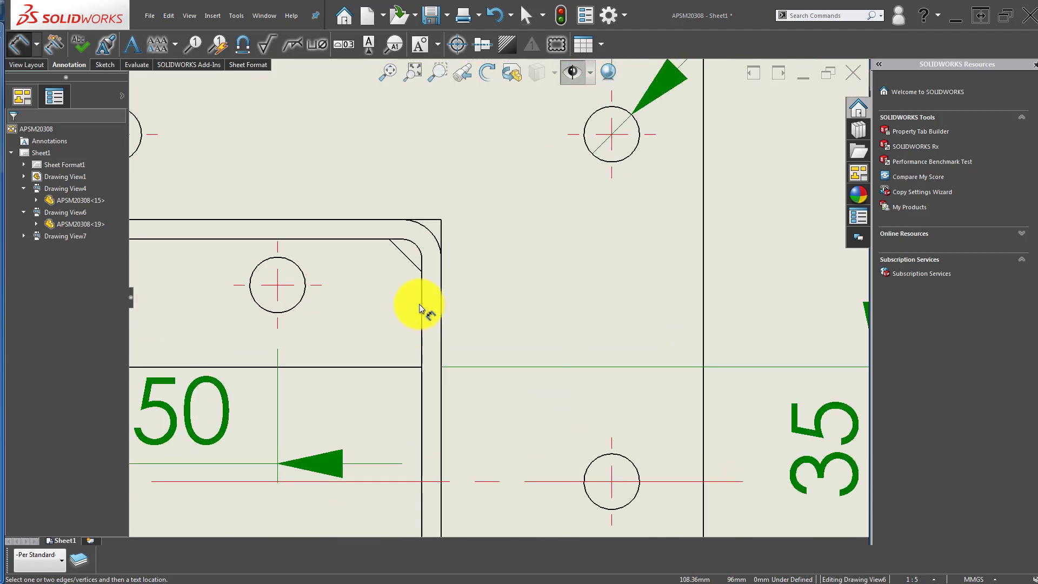
pyautogui.scroll(8, 452, 303)
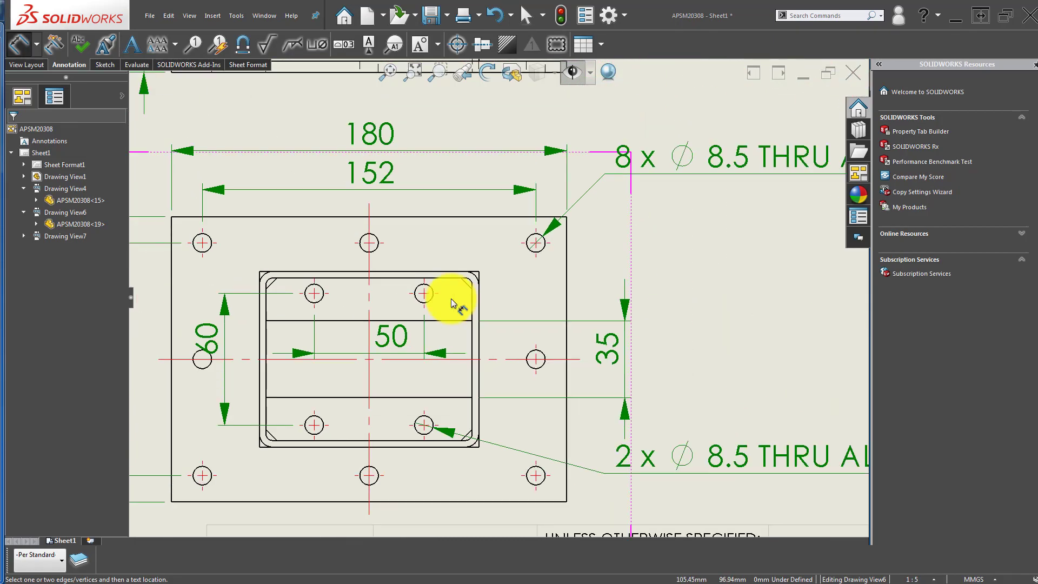
pyautogui.moveTo(461, 349); pyautogui.dragTo(454, 527, button='middle')
pyautogui.scroll(-2, 445, 190)
pyautogui.scroll(5, 514, 331)
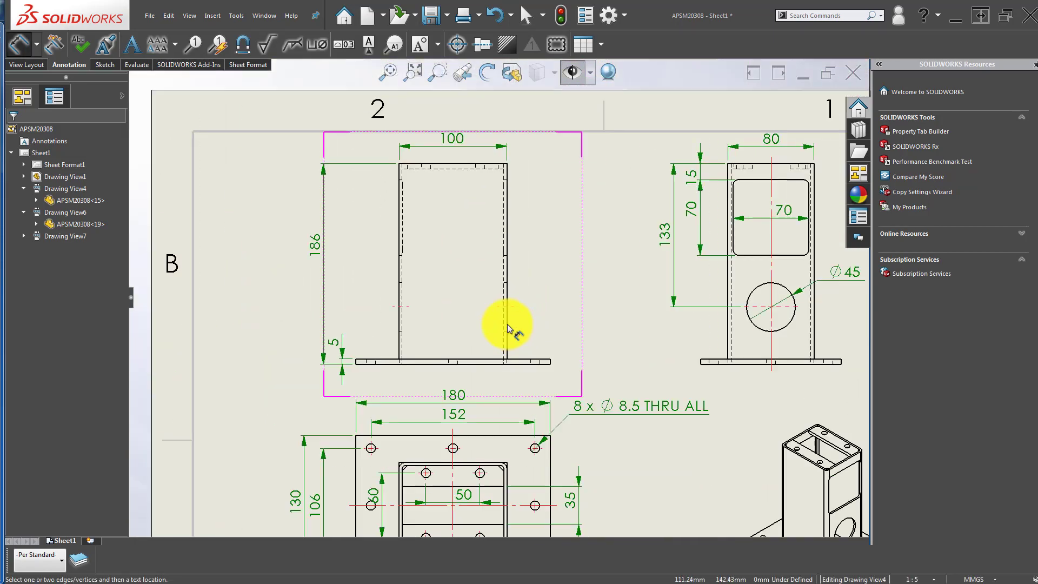
pyautogui.moveTo(514, 331); pyautogui.dragTo(465, 336, button='middle')
pyautogui.scroll(-2, 474, 290)
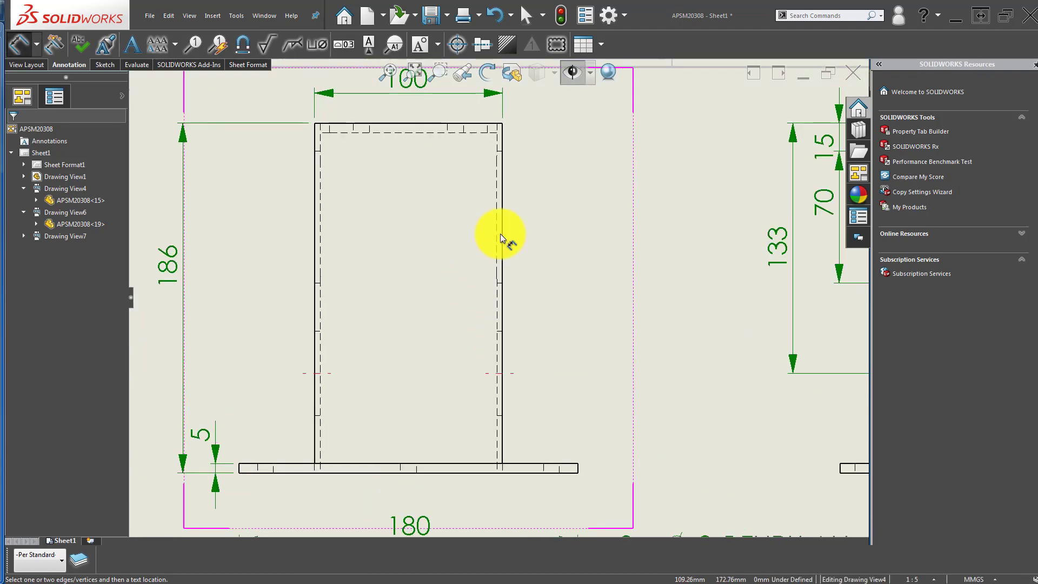
pyautogui.moveTo(500, 235); pyautogui.dragTo(450, 258, button='middle')
pyautogui.click(450, 246)
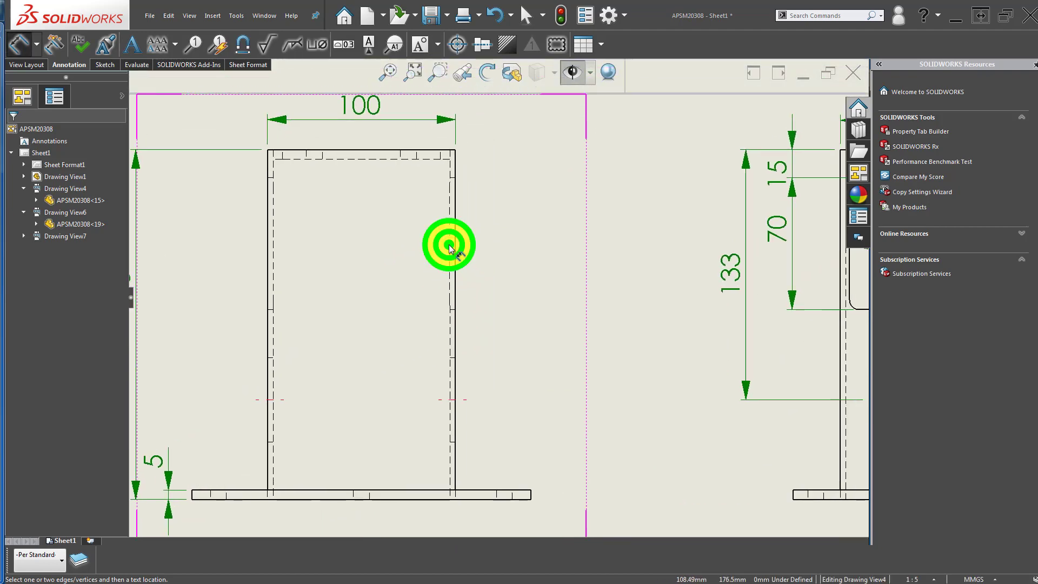
# - Try to dimension the tube's wall thickness beside the upper cutout in the front view, placing the value inside the tube
pyautogui.click(455, 271)
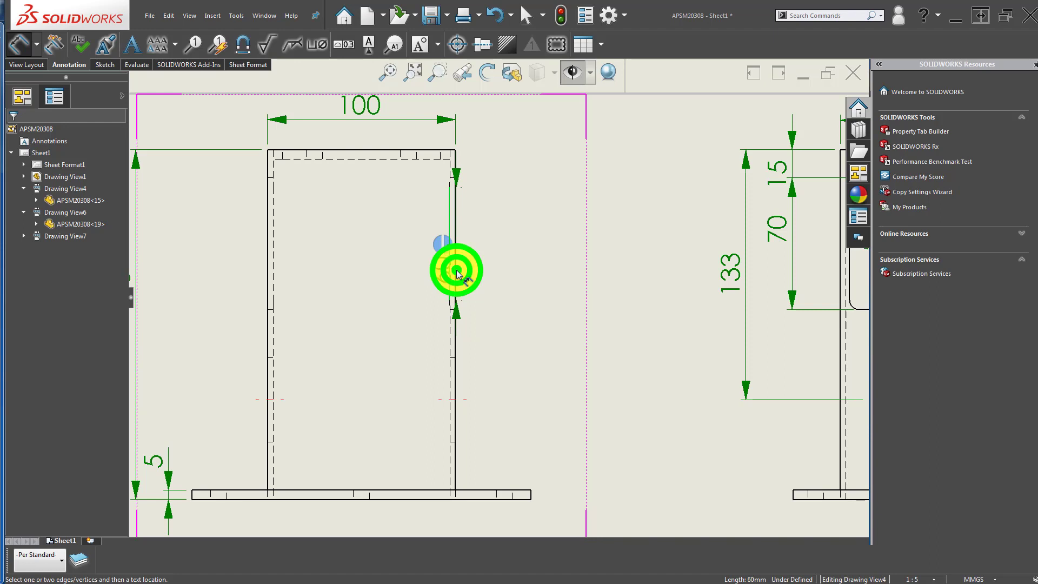
pyautogui.hotkey('ctrl', 'z')
pyautogui.scroll(-3, 460, 265)
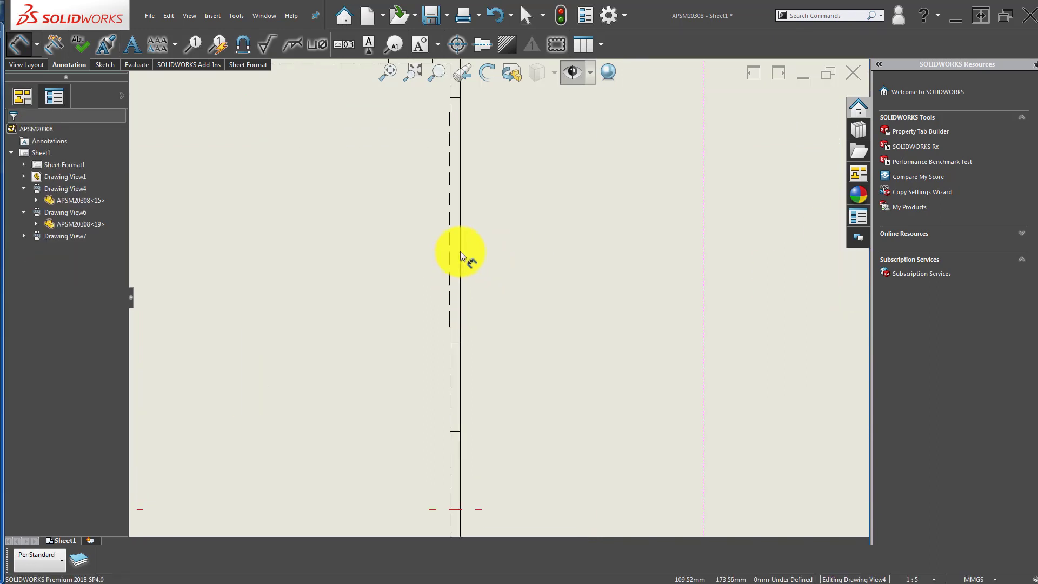
pyautogui.click(457, 251)
pyautogui.click(451, 98)
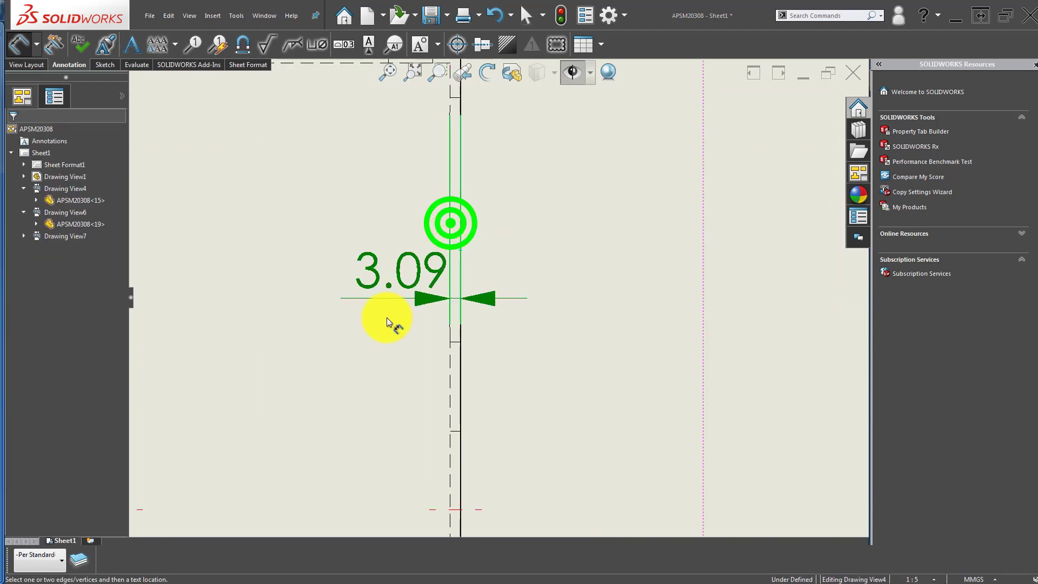
pyautogui.click(384, 271)
pyautogui.moveTo(389, 250); pyautogui.dragTo(282, 221)
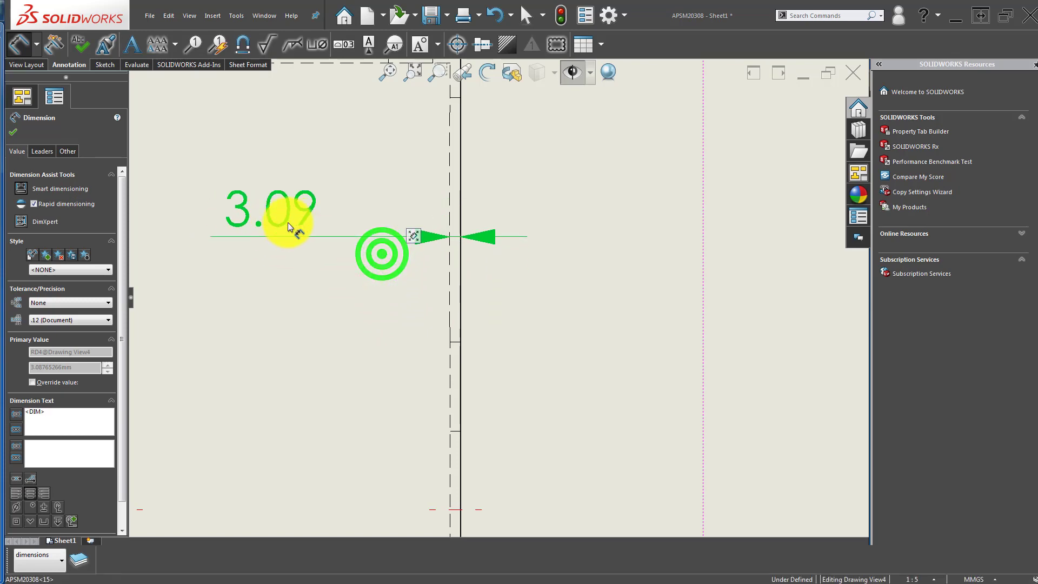
pyautogui.click(346, 324)
pyautogui.press('z')
pyautogui.press('z')
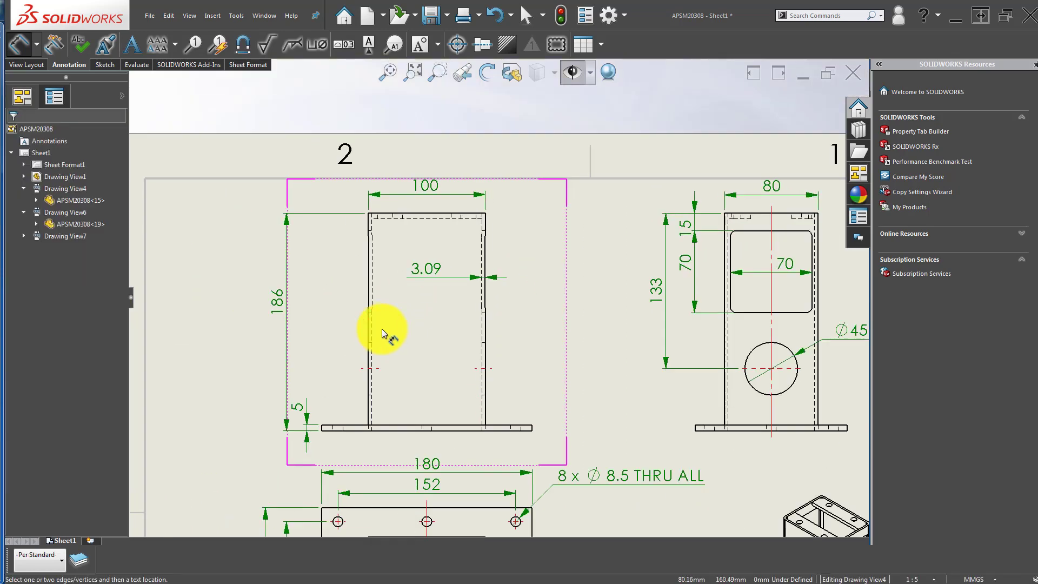
# - Move the wall-thickness dimension slightly higher inside the tube in the front view, and delete it
pyautogui.press('Escape')
pyautogui.moveTo(438, 271); pyautogui.dragTo(456, 249)
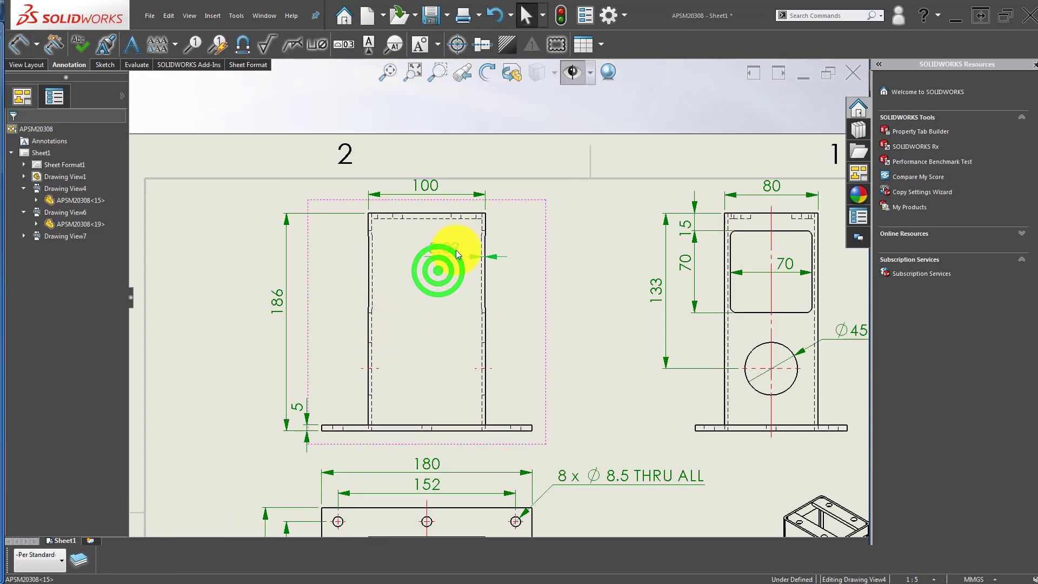
pyautogui.press('z')
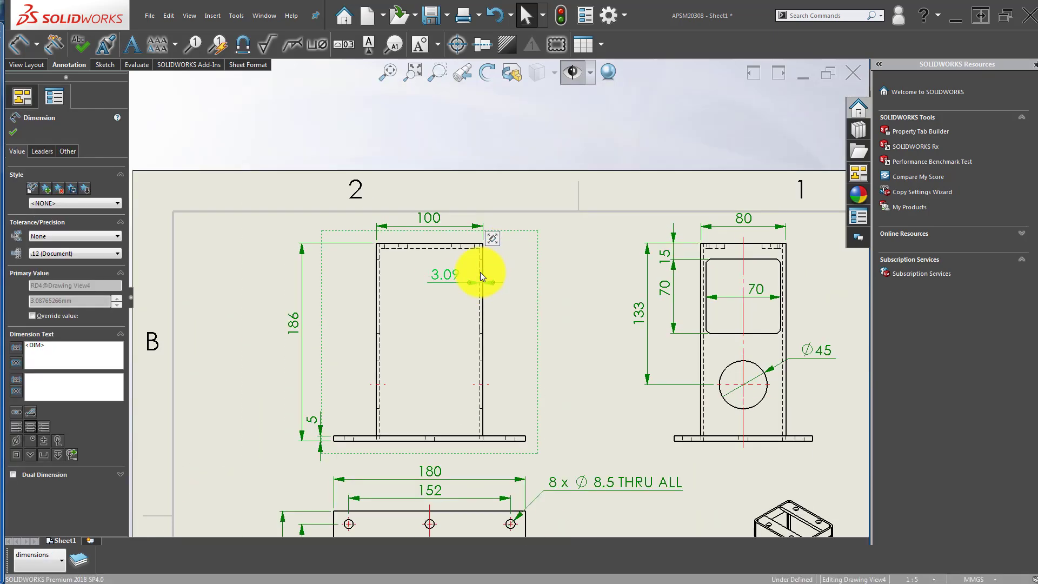
pyautogui.press('Escape')
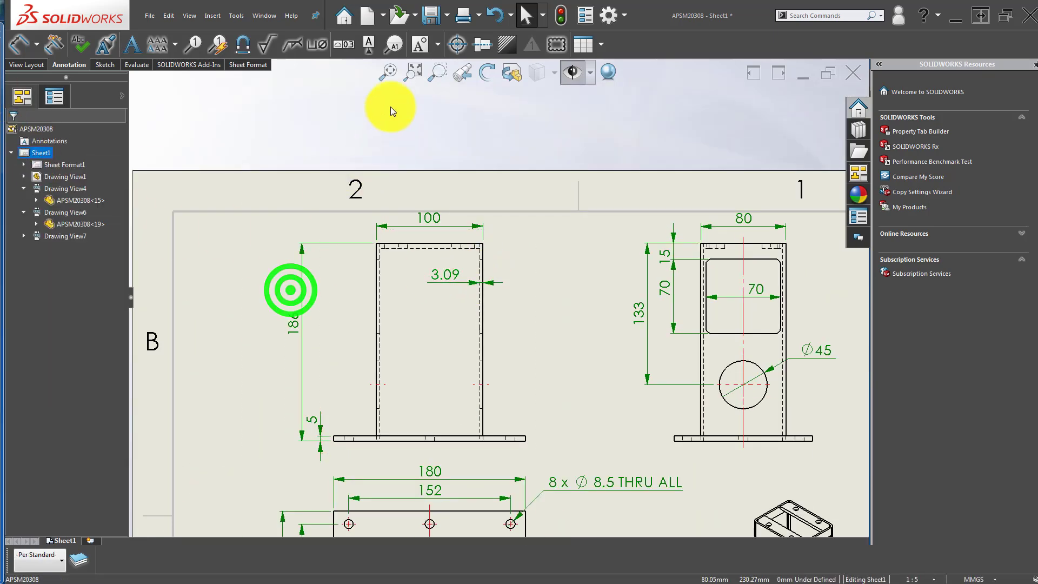
pyautogui.click(388, 71)
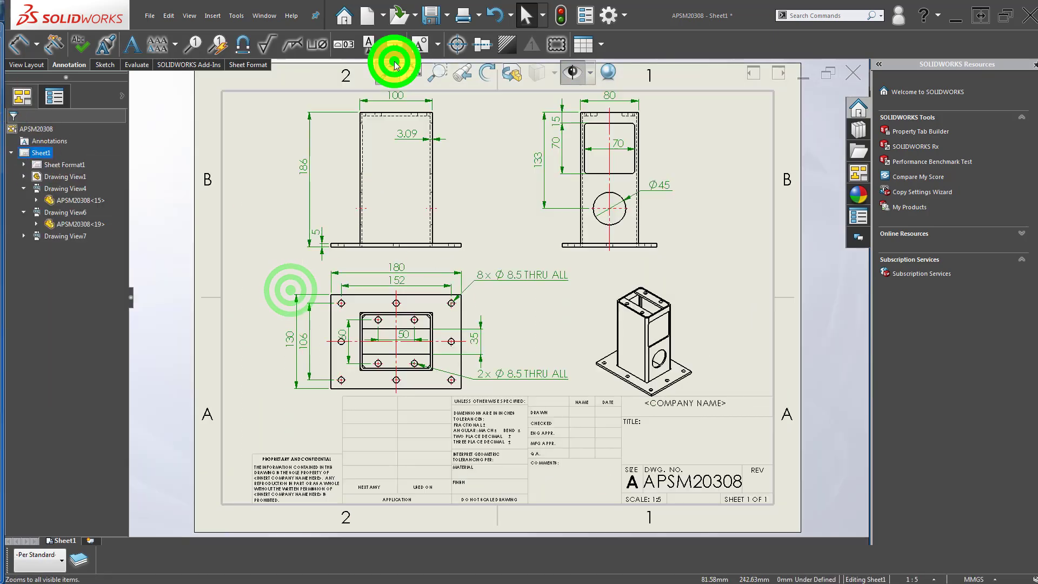
pyautogui.click(399, 136)
# - Dimension the tube's wall thickness just above the base plate in the front view, placing the value outside the tube
pyautogui.scroll(-3, 435, 182)
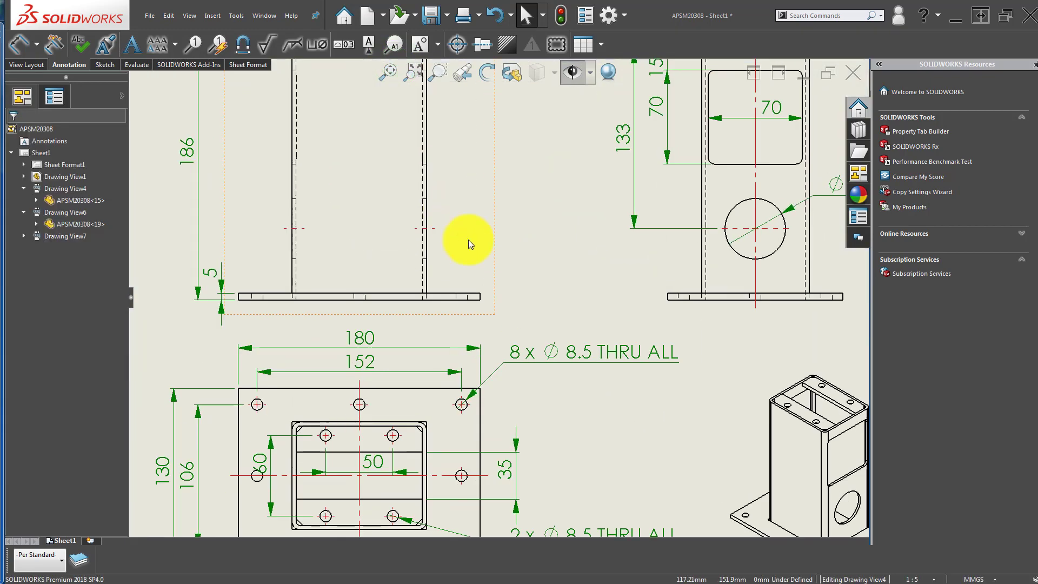
pyautogui.scroll(-2, 468, 239)
pyautogui.press('d')
pyautogui.scroll(-3, 413, 296)
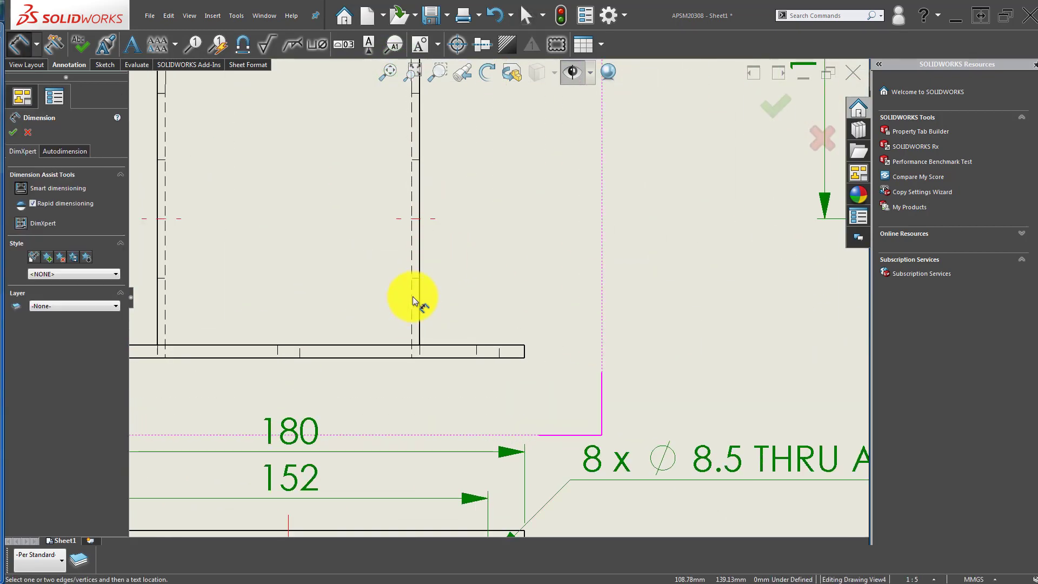
pyautogui.click(413, 296)
pyautogui.click(420, 319)
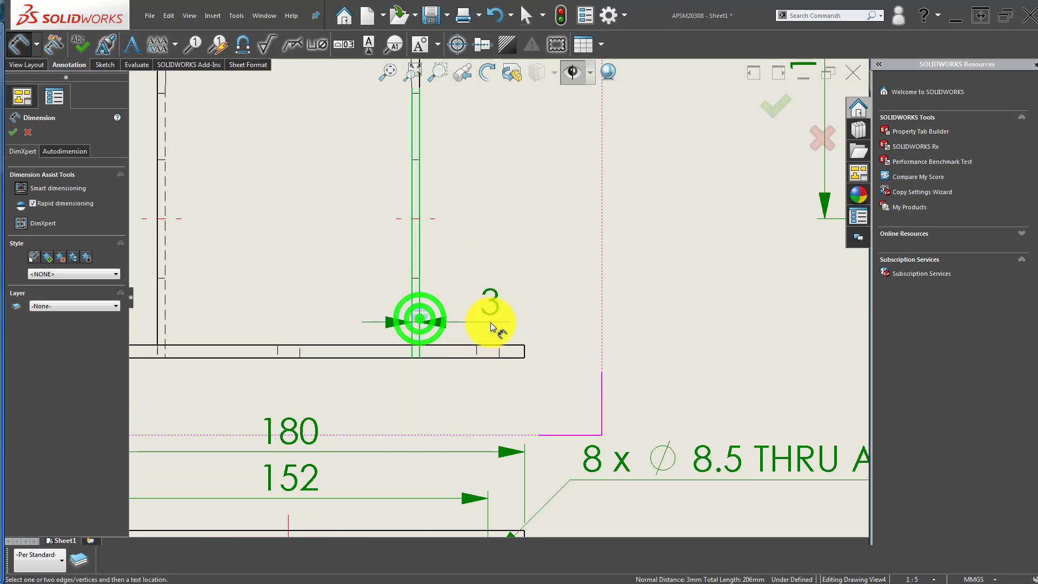
pyautogui.click(505, 303)
pyautogui.scroll(4, 563, 317)
pyautogui.click(542, 270)
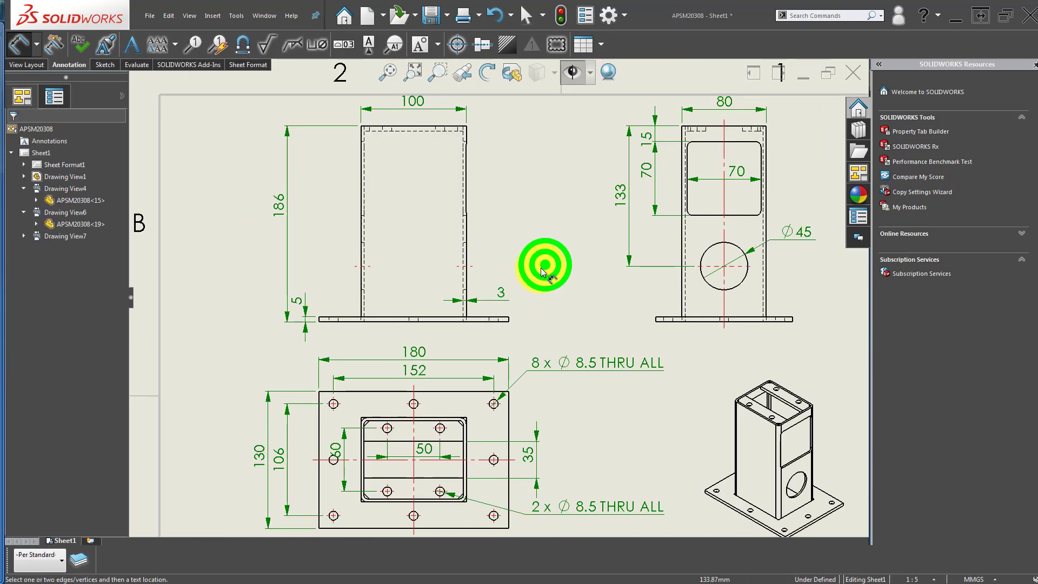
# - Examine the tube wall at the upper cutout in the front view for a change in thickness
pyautogui.scroll(2, 542, 270)
pyautogui.scroll(-3, 482, 197)
pyautogui.scroll(-4, 450, 269)
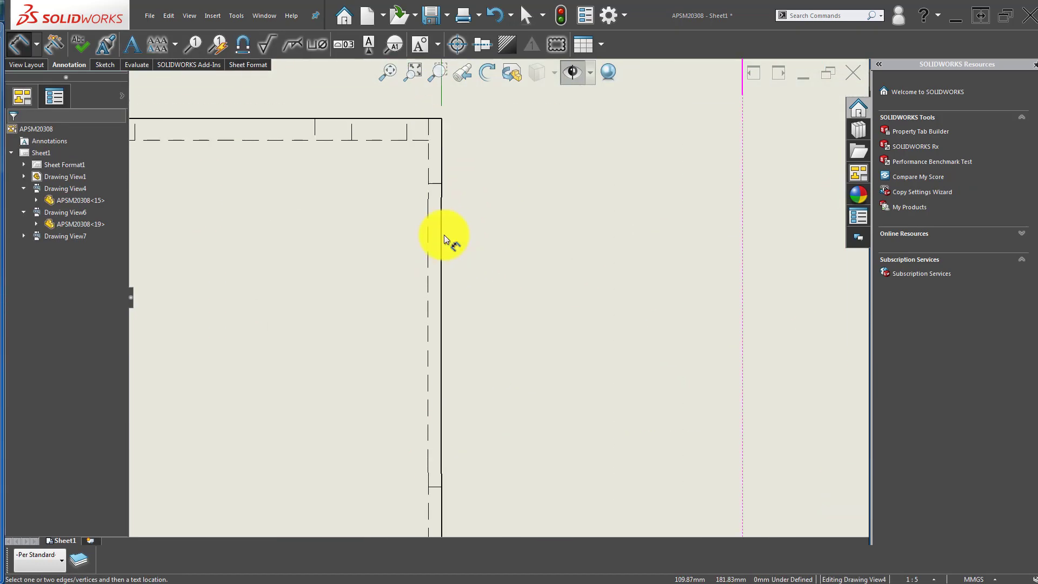
pyautogui.scroll(-2, 444, 239)
pyautogui.scroll(5, 454, 231)
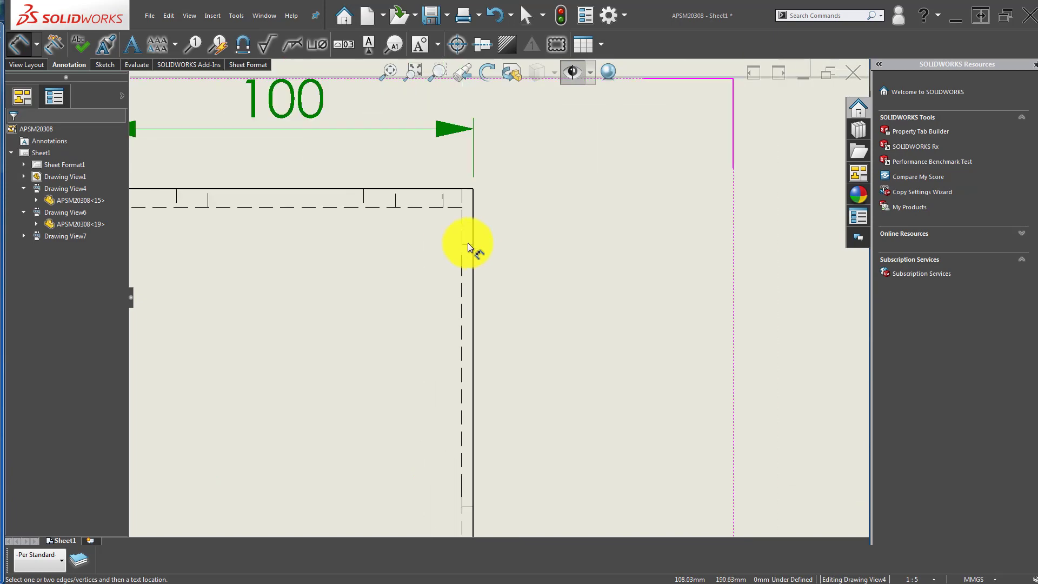
pyautogui.scroll(3, 407, 331)
pyautogui.press('Escape')
# - Open the part model from the drawing and section it along the Front plane, viewed normal to the cut
pyautogui.click(441, 326)
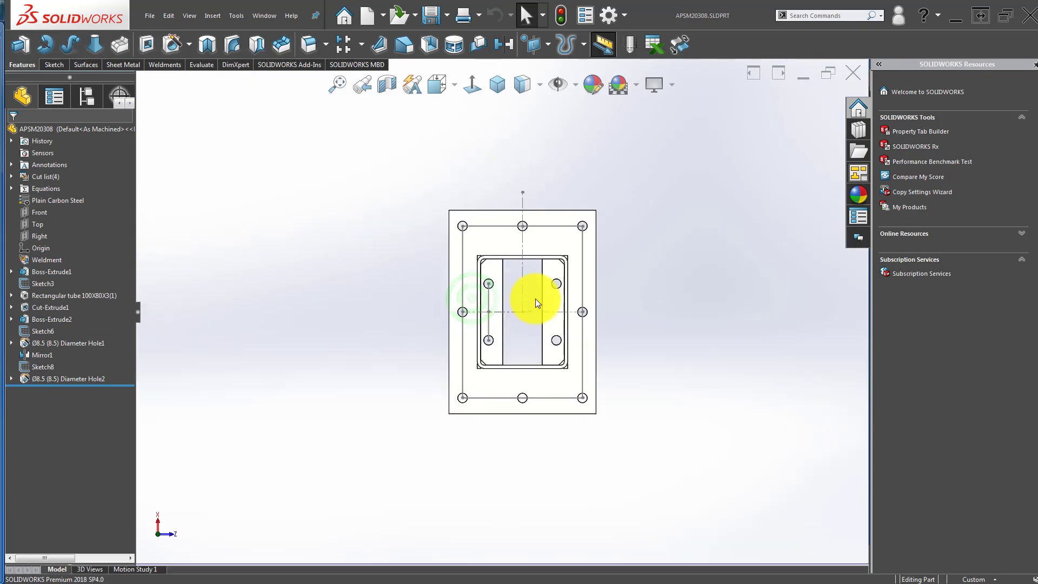
pyautogui.moveTo(534, 294)
pyautogui.mouseDown(button='middle')
pyautogui.moveTo(533, 457)
pyautogui.moveTo(556, 283)
pyautogui.moveTo(596, 269)
pyautogui.moveTo(517, 287)
pyautogui.moveTo(545, 331)
pyautogui.moveTo(541, 319)
pyautogui.mouseUp(button='middle')
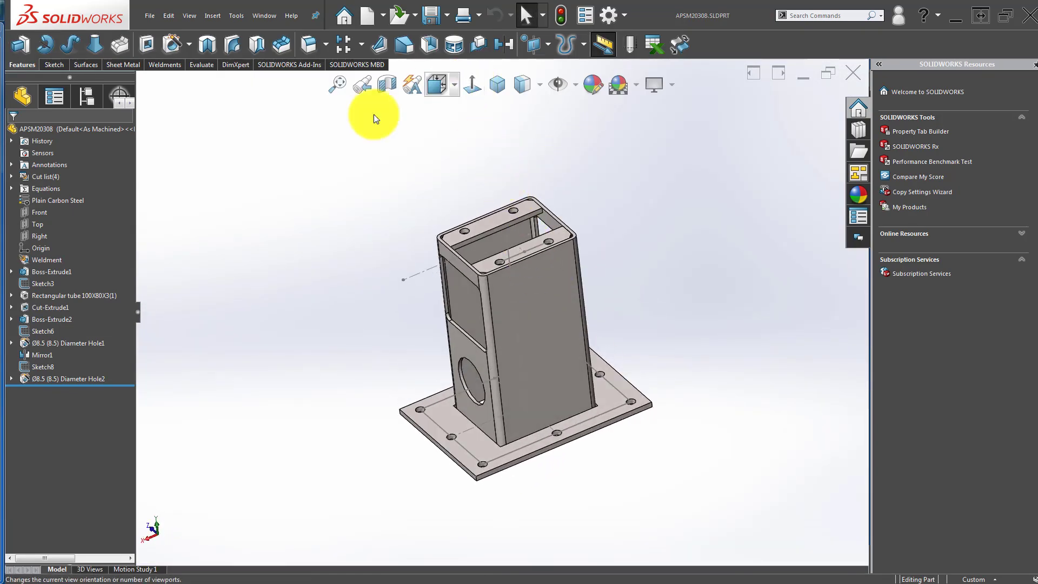
pyautogui.click(39, 213)
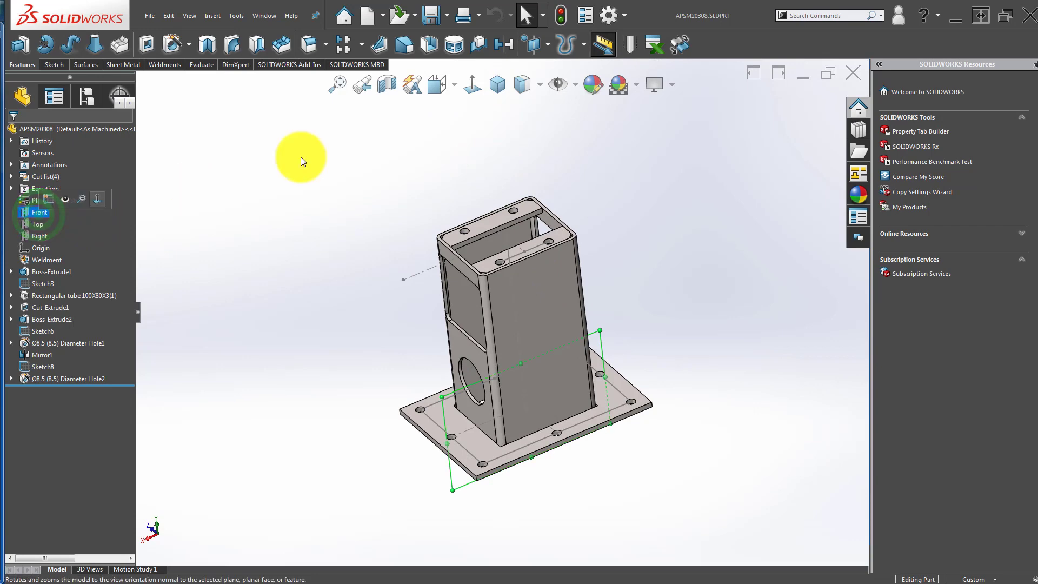
pyautogui.click(389, 88)
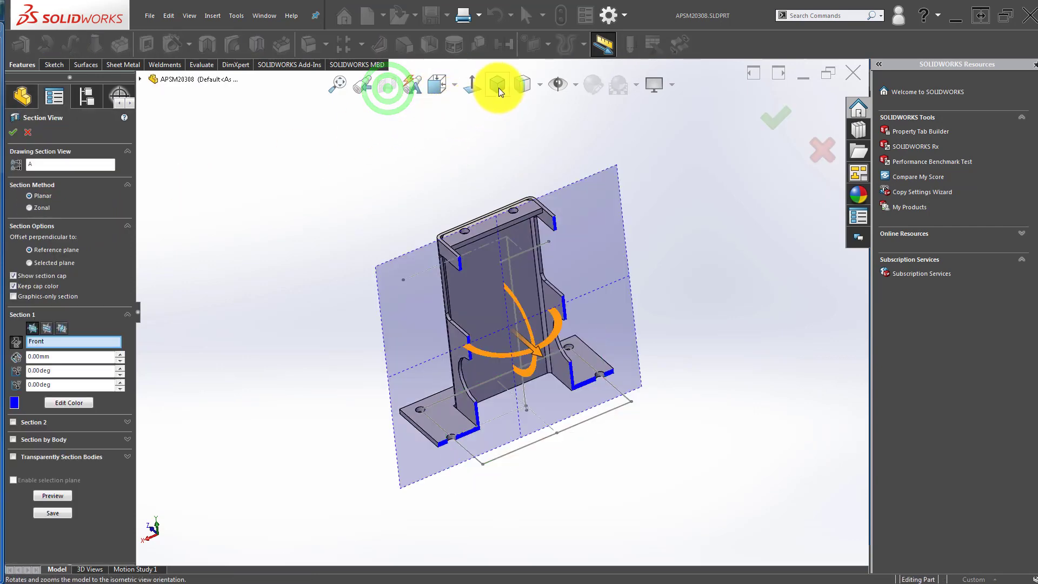
pyautogui.click(782, 122)
pyautogui.click(465, 84)
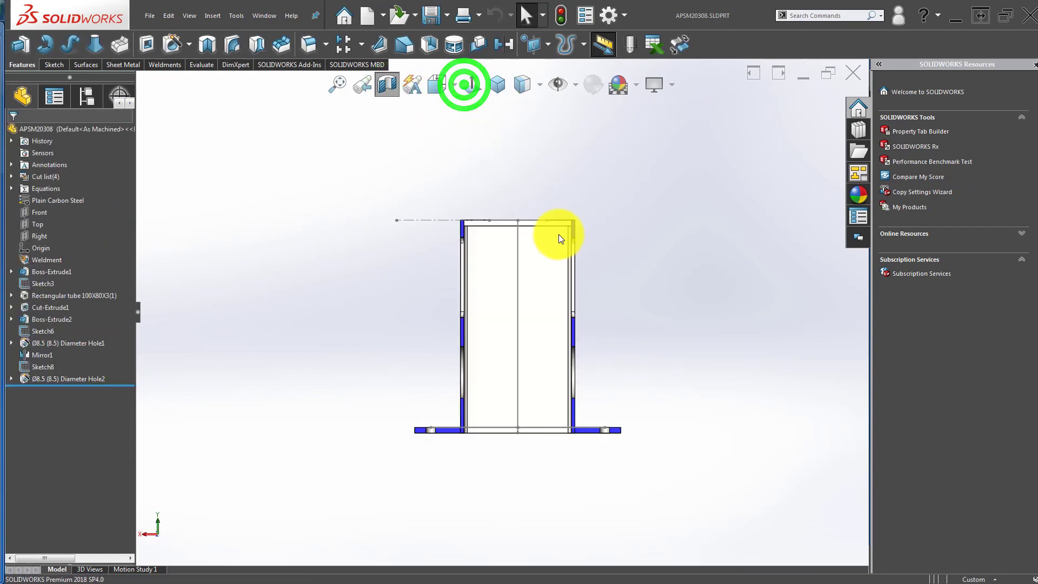
# - Examine the sectioned tube wall around the rectangular cutout's edges and rounded corners
pyautogui.scroll(-10, 589, 252)
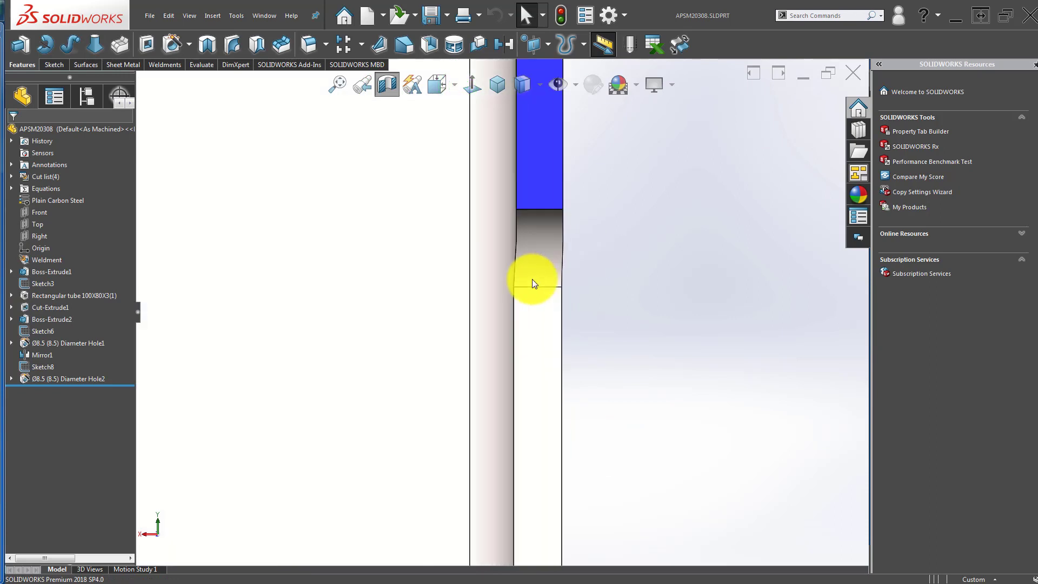
pyautogui.moveTo(521, 278); pyautogui.dragTo(618, 327, button='middle')
pyautogui.click(492, 304)
pyautogui.scroll(-3, 511, 319)
pyautogui.click(618, 327)
pyautogui.scroll(4, 617, 324)
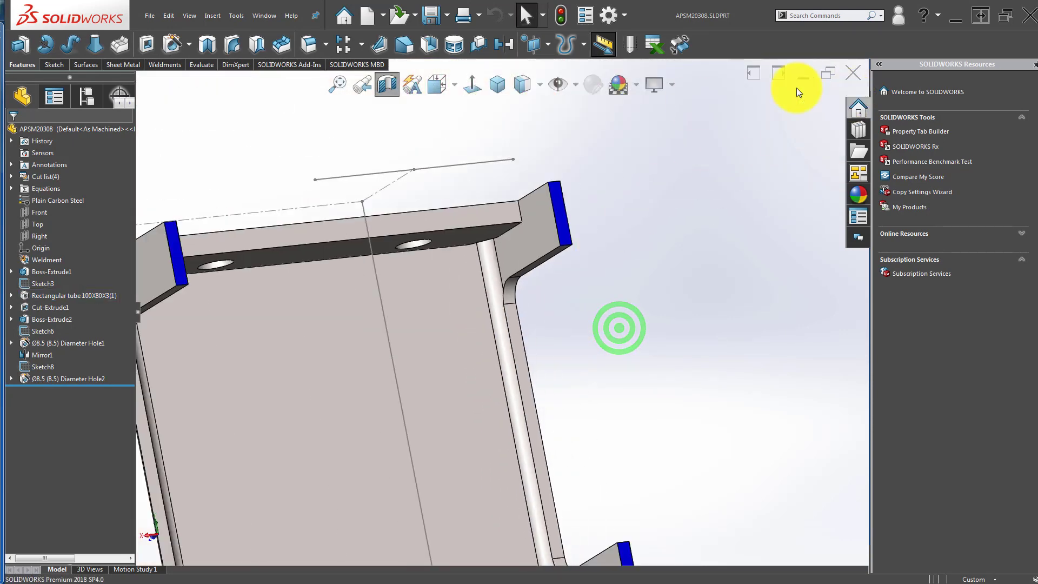
# - Turn off the section view, and save and close the part to return to the drawing
pyautogui.click(386, 86)
pyautogui.click(431, 18)
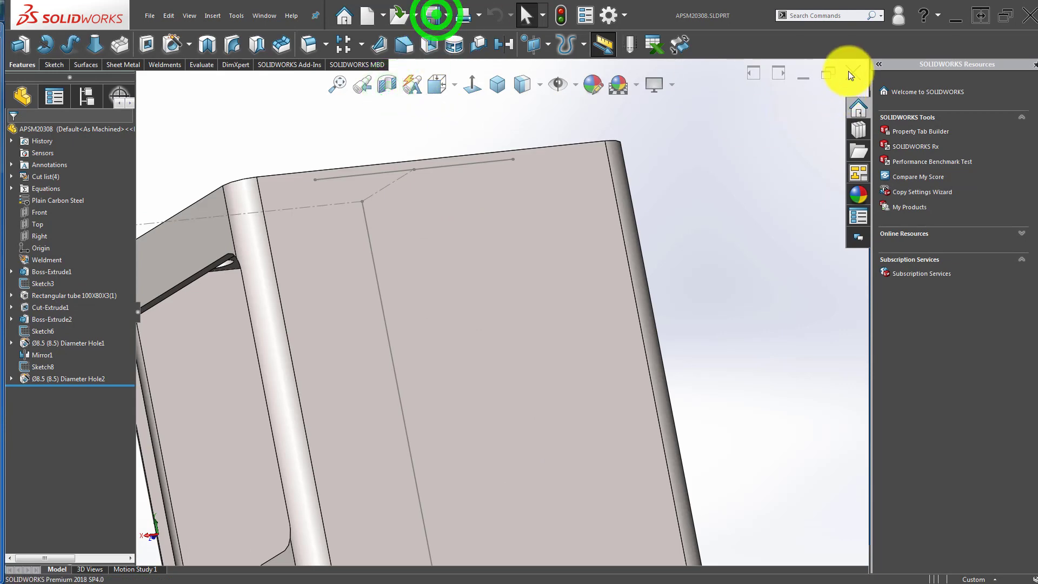
pyautogui.click(852, 69)
# - Fit the whole drawing sheet in view to review the dimensioned views
pyautogui.scroll(2, 567, 186)
pyautogui.click(566, 186)
pyautogui.scroll(2, 559, 368)
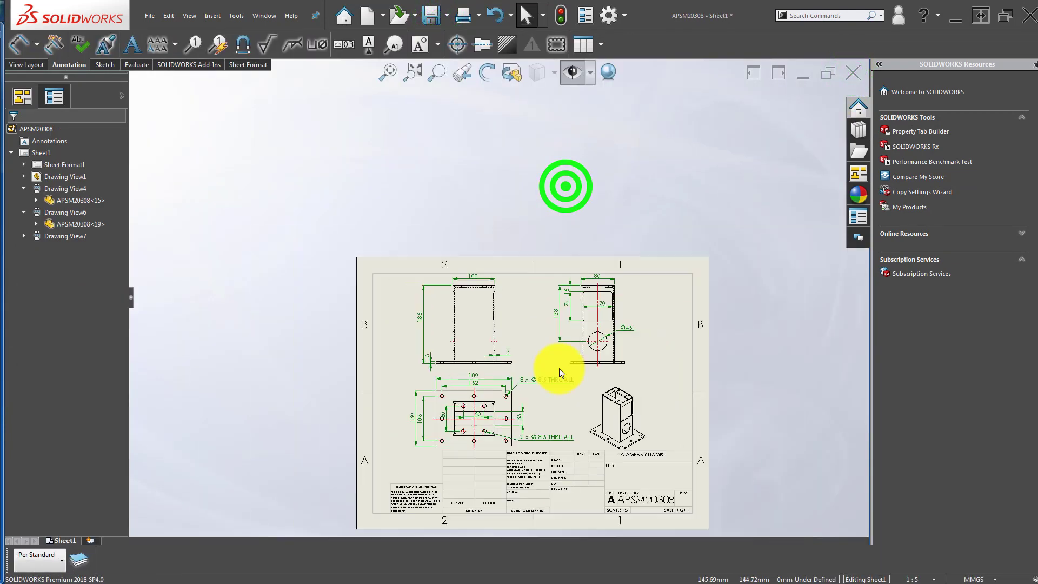
pyautogui.scroll(-2, 558, 413)
pyautogui.moveTo(558, 413); pyautogui.dragTo(538, 313, button='middle')
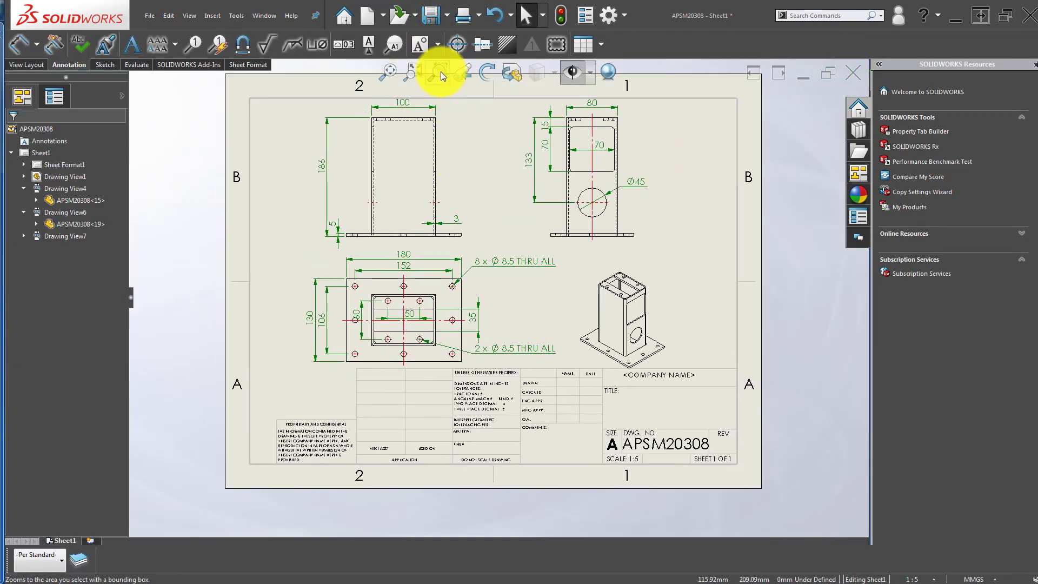
pyautogui.click(410, 69)
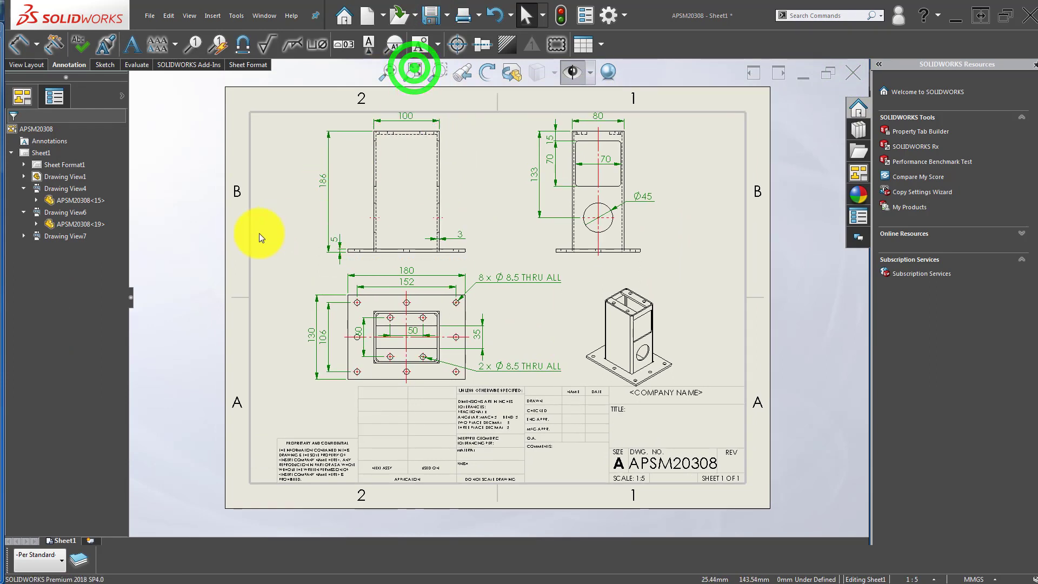